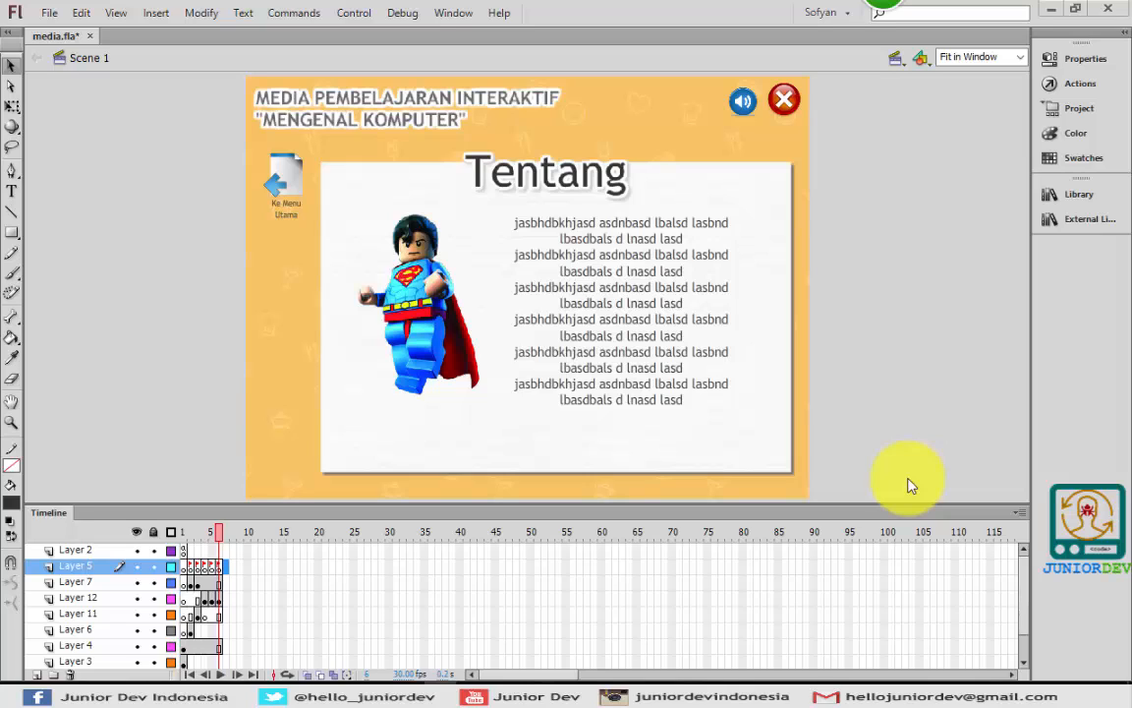
# Insert a keyframe at frame 7 of Layer 5 and label it m1
pyautogui.click(226, 566)
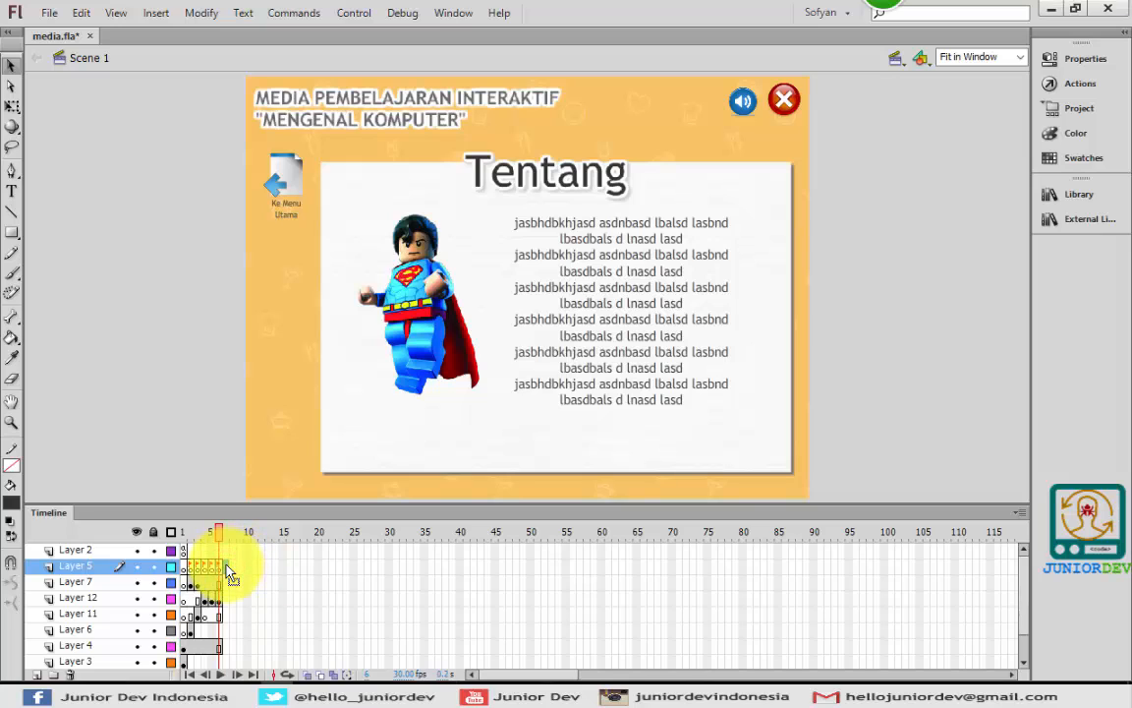
pyautogui.click(227, 568)
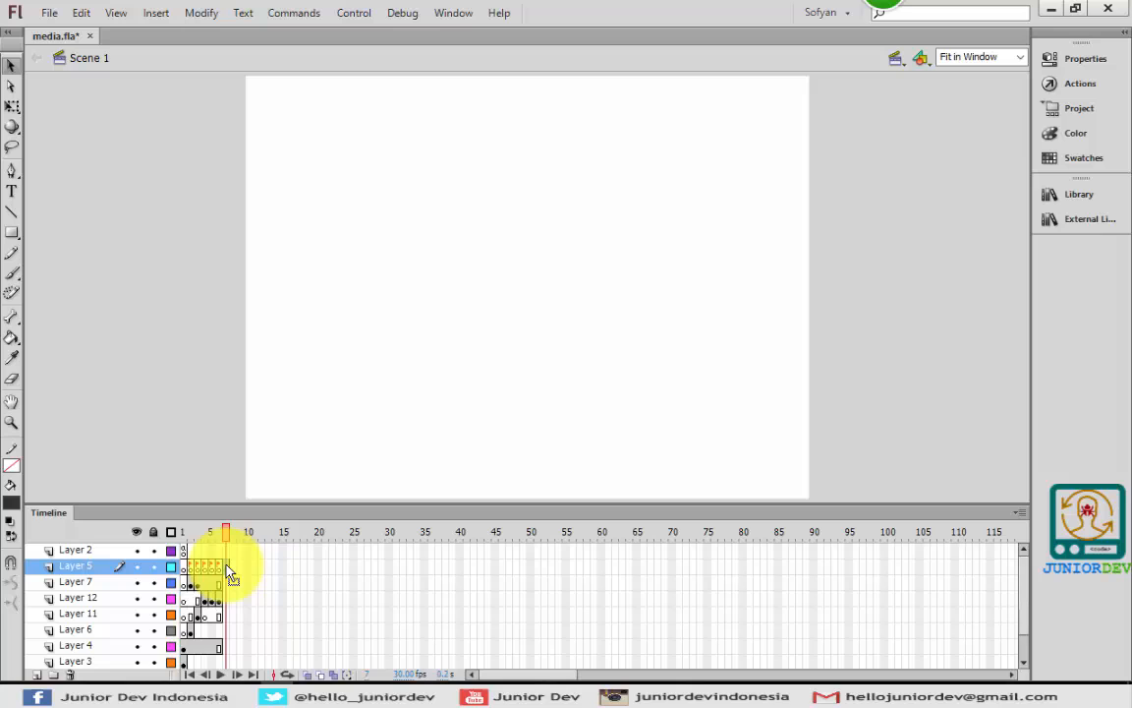
pyautogui.click(1081, 59)
pyautogui.click(935, 139)
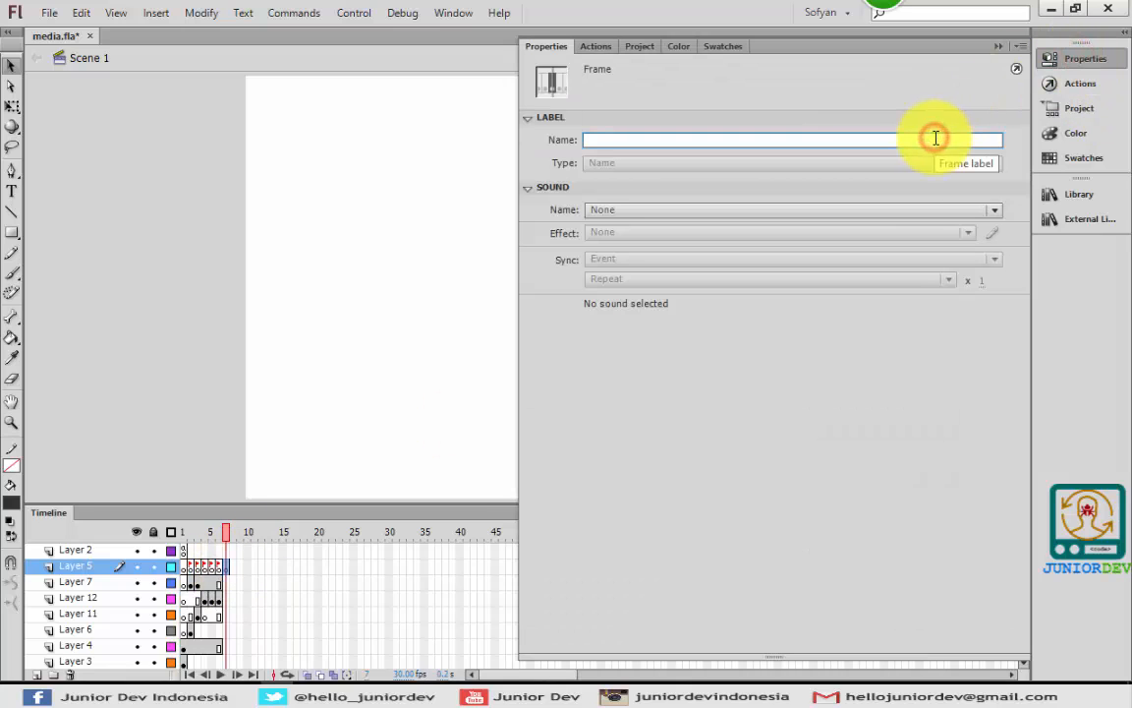
pyautogui.write('m1')
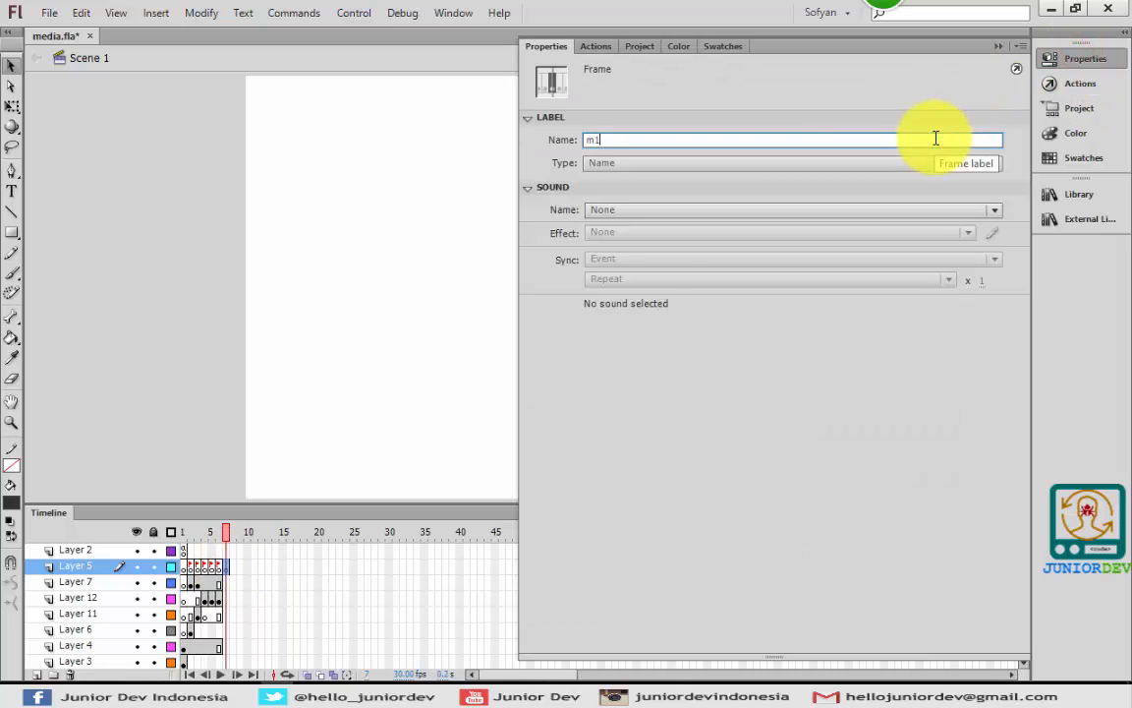
# Insert a keyframe at frame 8 of Layer 5 and label it m2
pyautogui.click(235, 568)
pyautogui.press('F6')
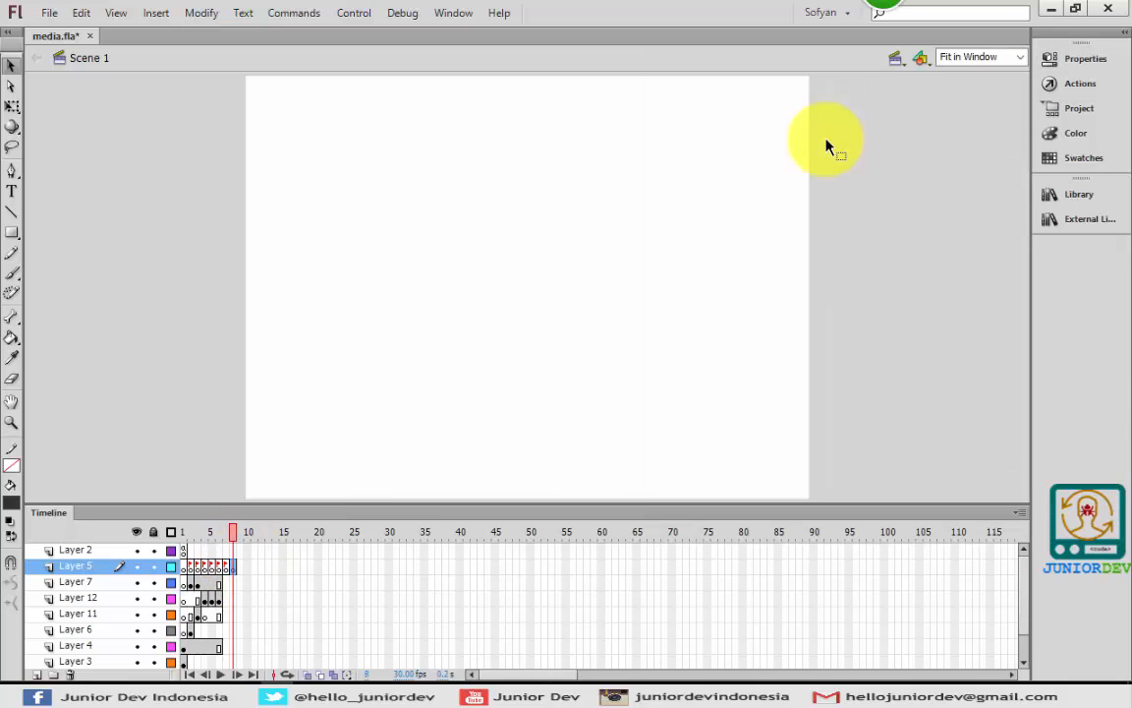
pyautogui.click(1081, 62)
pyautogui.click(879, 142)
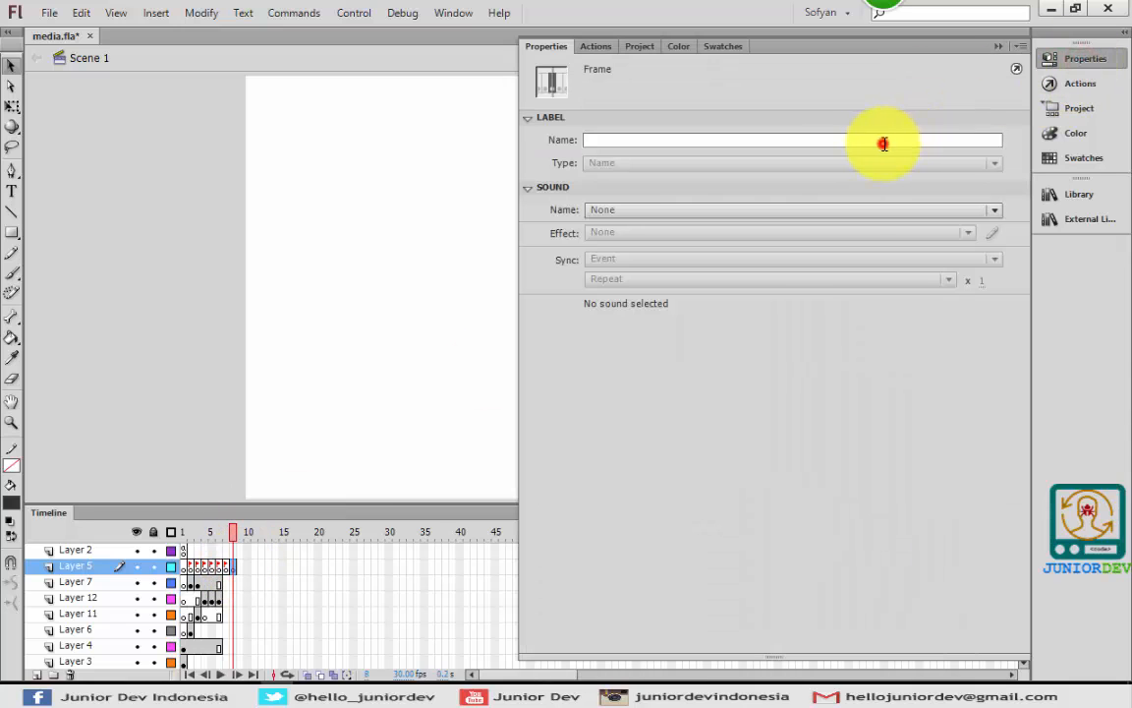
pyautogui.write('m2')
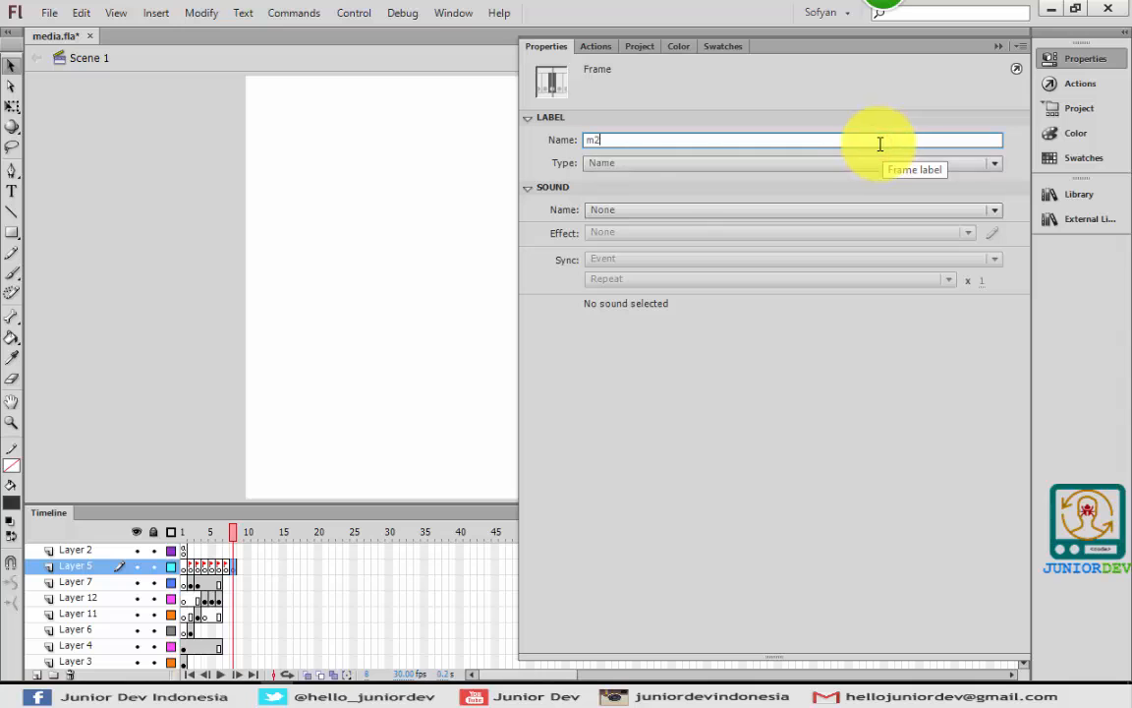
# Insert a keyframe at frame 9 of Layer 5 and label it m3
pyautogui.click(241, 570)
pyautogui.press('F6')
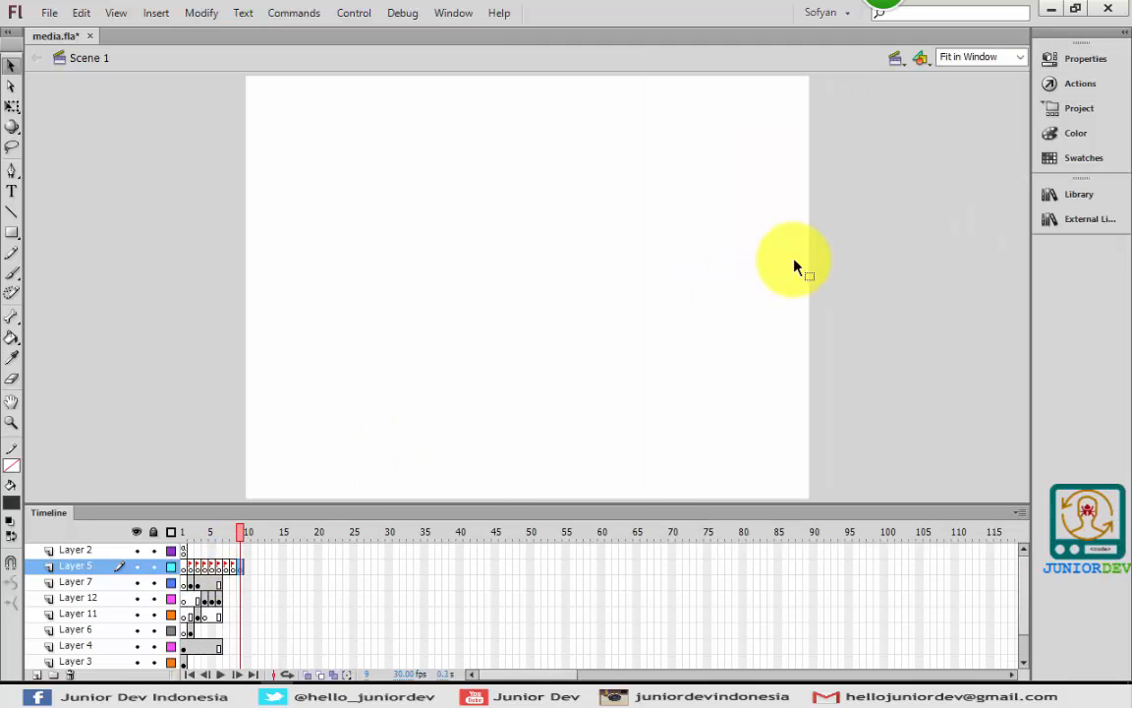
pyautogui.click(1054, 61)
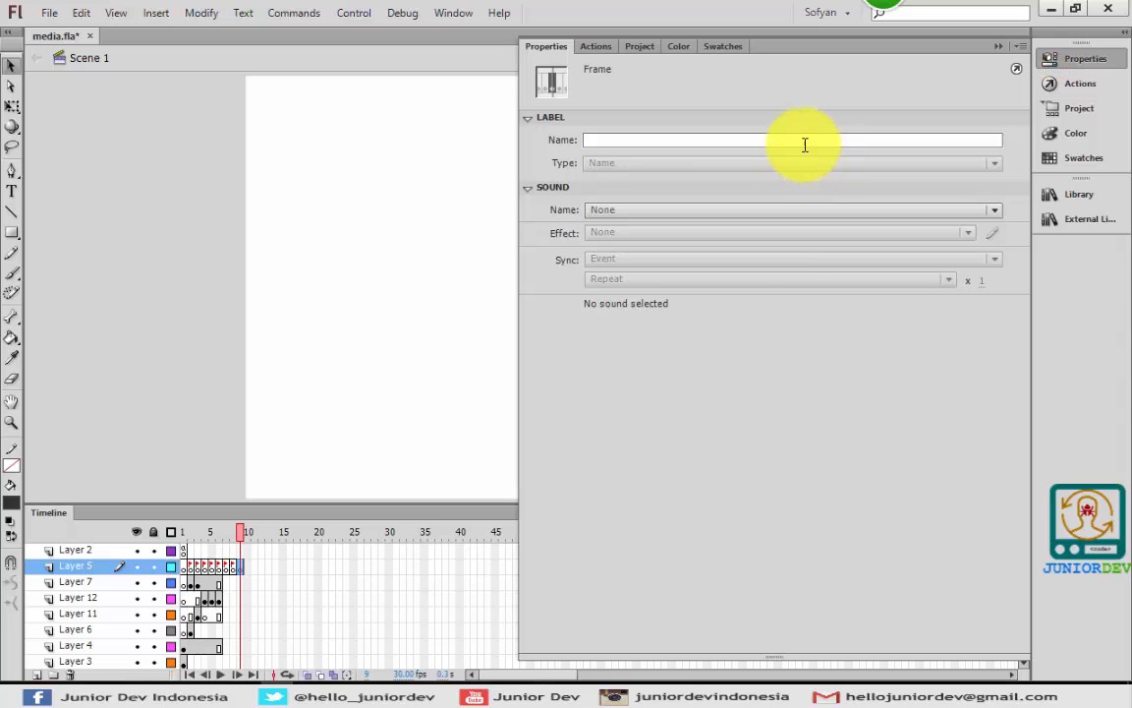
pyautogui.click(801, 139)
pyautogui.write('c3')
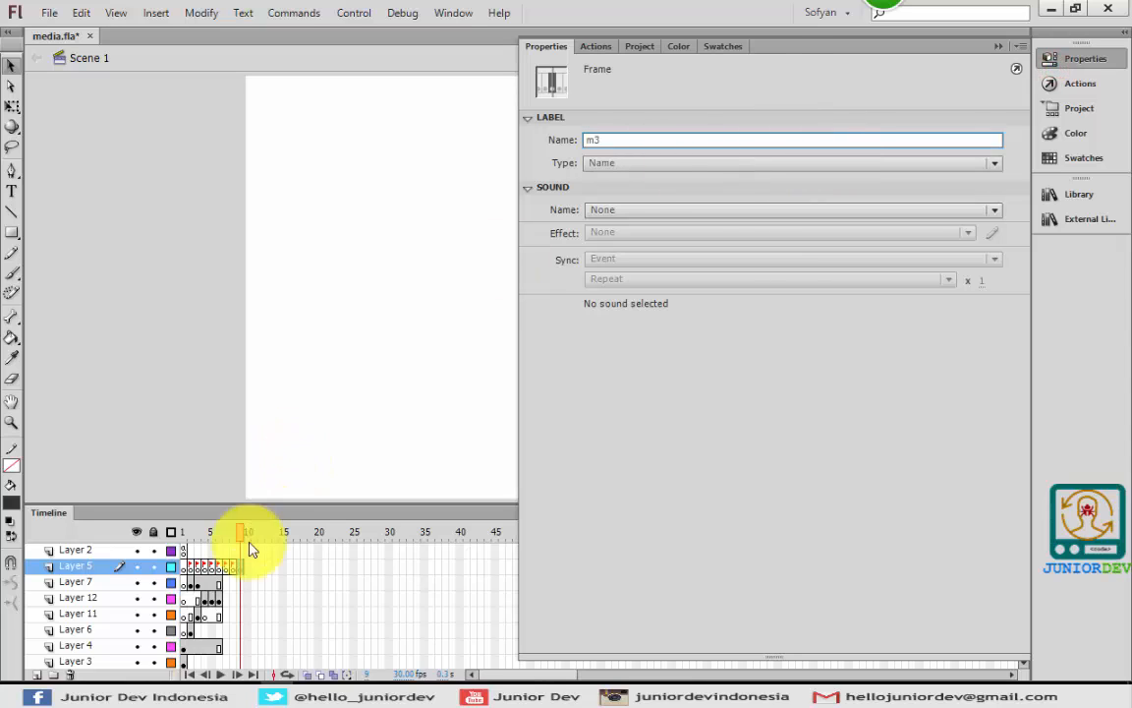
# Insert a keyframe at frame 10 of Layer 5 and label it m4
pyautogui.click(251, 572)
pyautogui.press('F6')
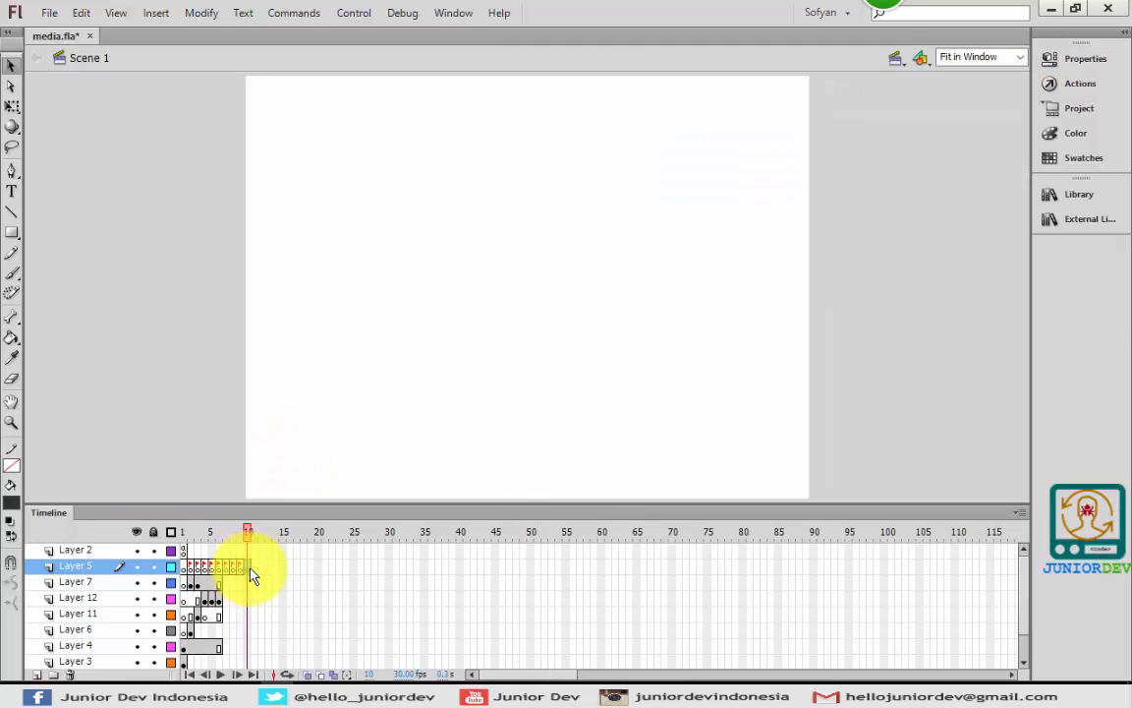
pyautogui.click(1074, 55)
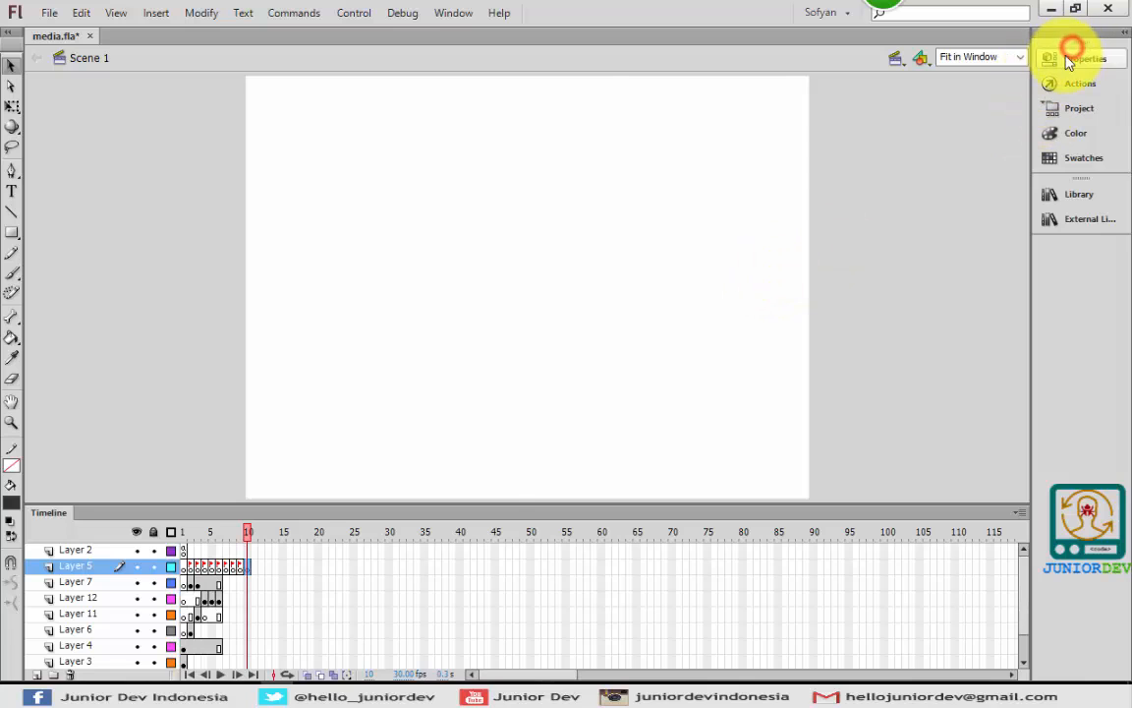
pyautogui.click(873, 140)
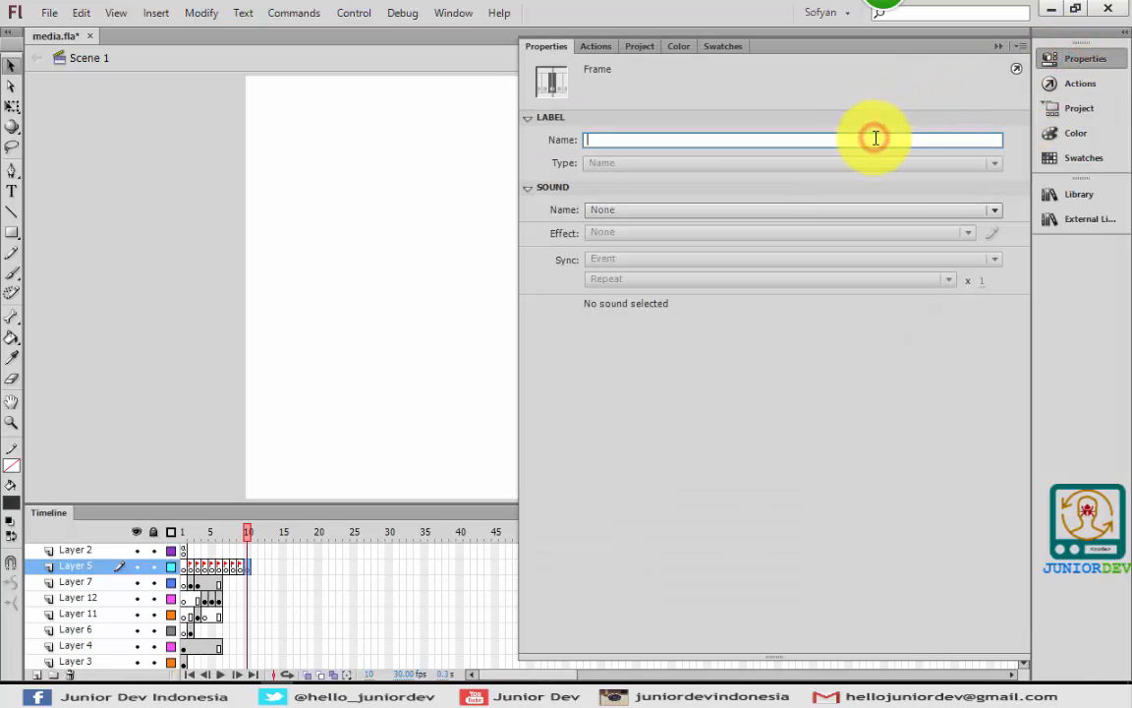
pyautogui.write('m4')
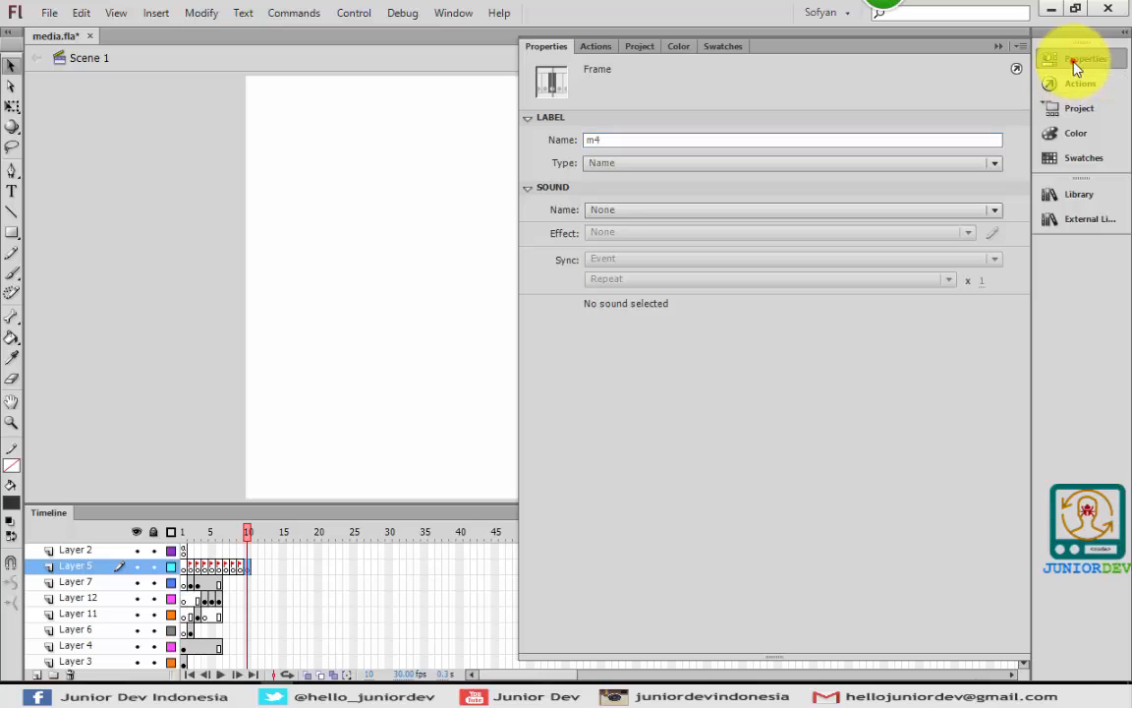
pyautogui.click(1078, 59)
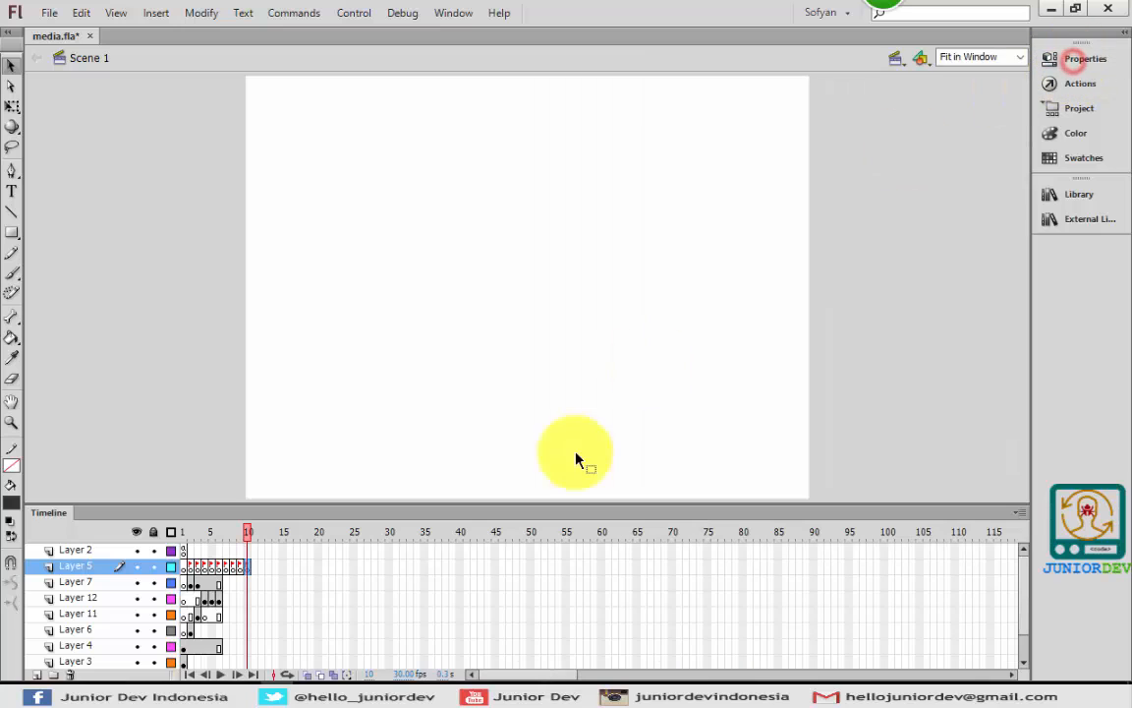
# Extend the media title on Layer 7 to frame 10
pyautogui.click(196, 582)
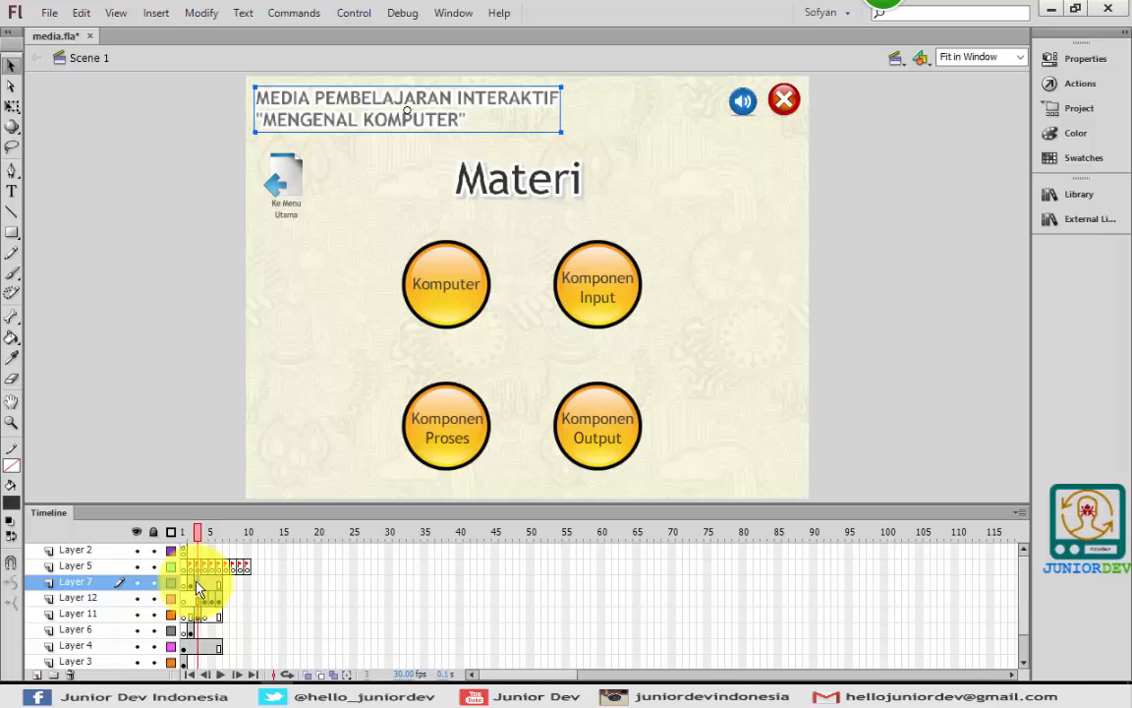
pyautogui.moveTo(196, 586); pyautogui.dragTo(249, 587)
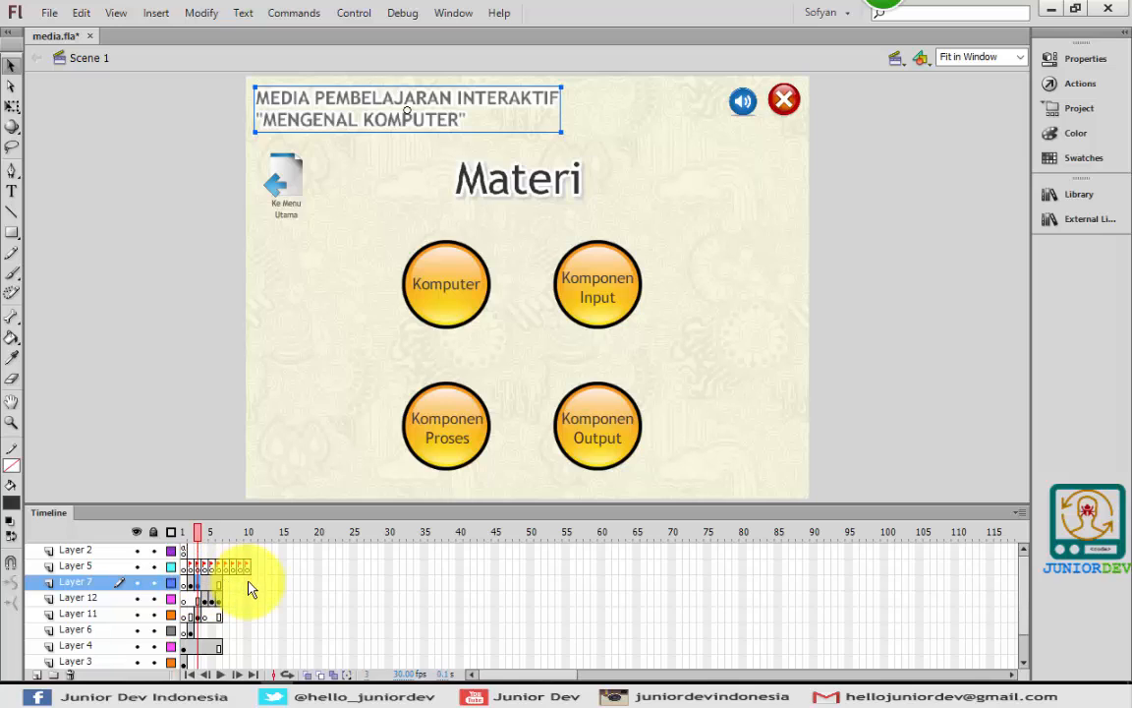
pyautogui.click(249, 587)
pyautogui.click(247, 587)
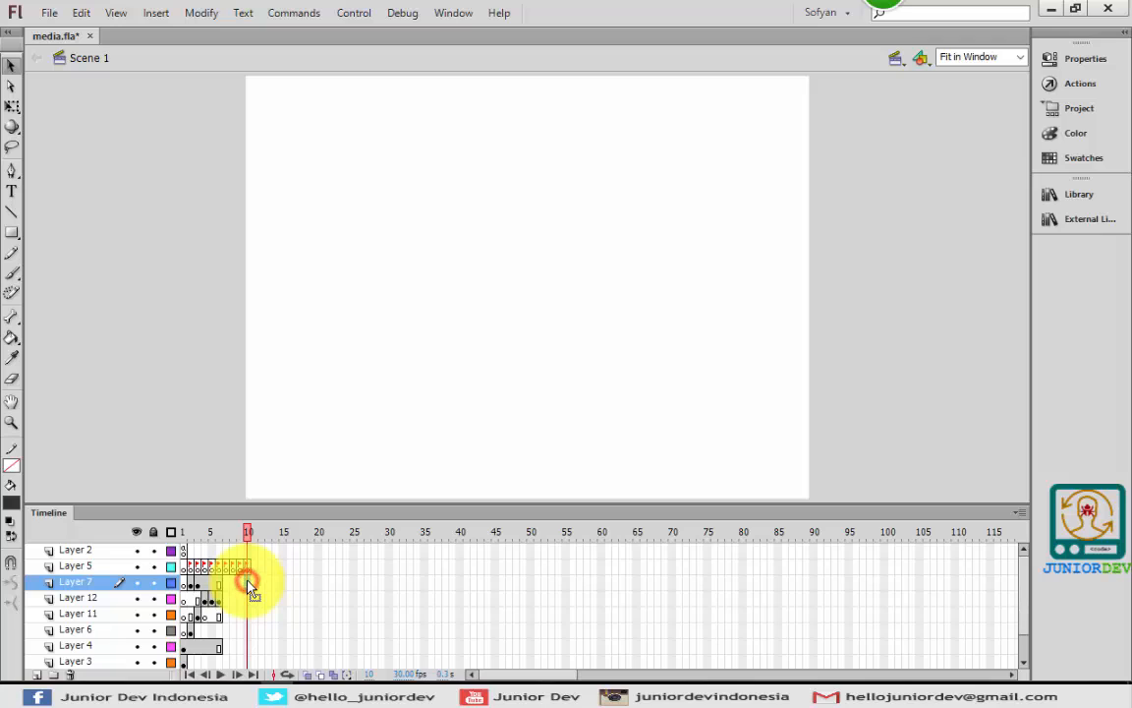
pyautogui.press('F5')
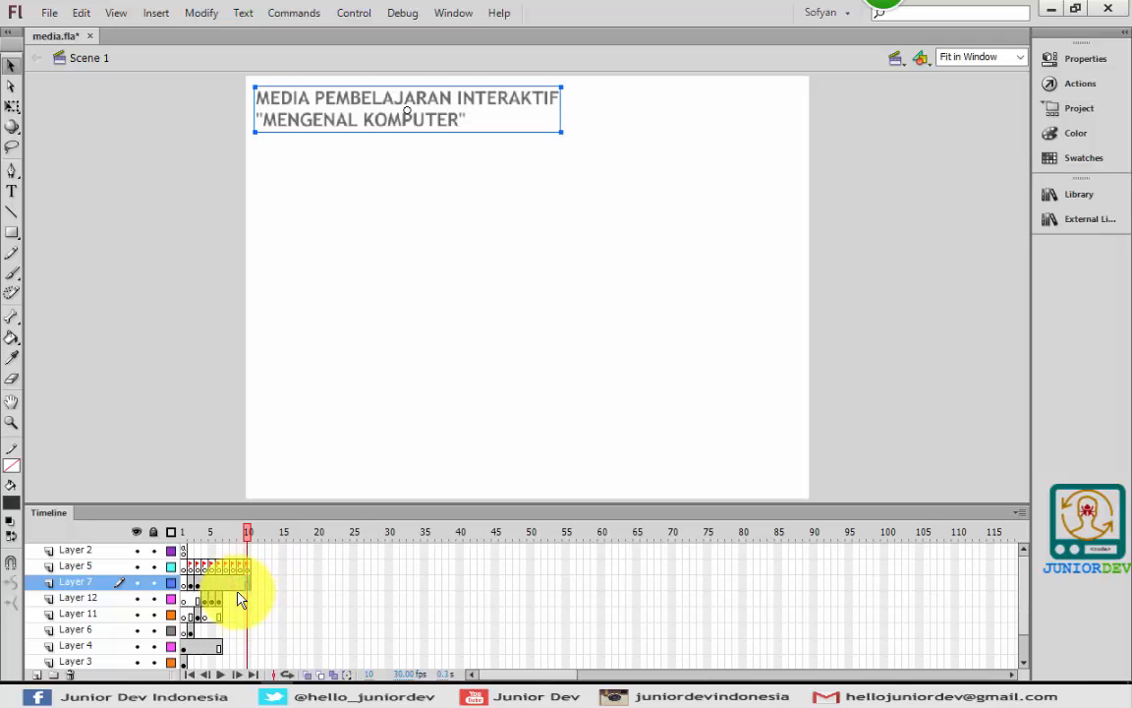
# Extend the sound and close buttons on Layer 4 to frame 10
pyautogui.moveTo(226, 603); pyautogui.dragTo(250, 651)
pyautogui.click(221, 648)
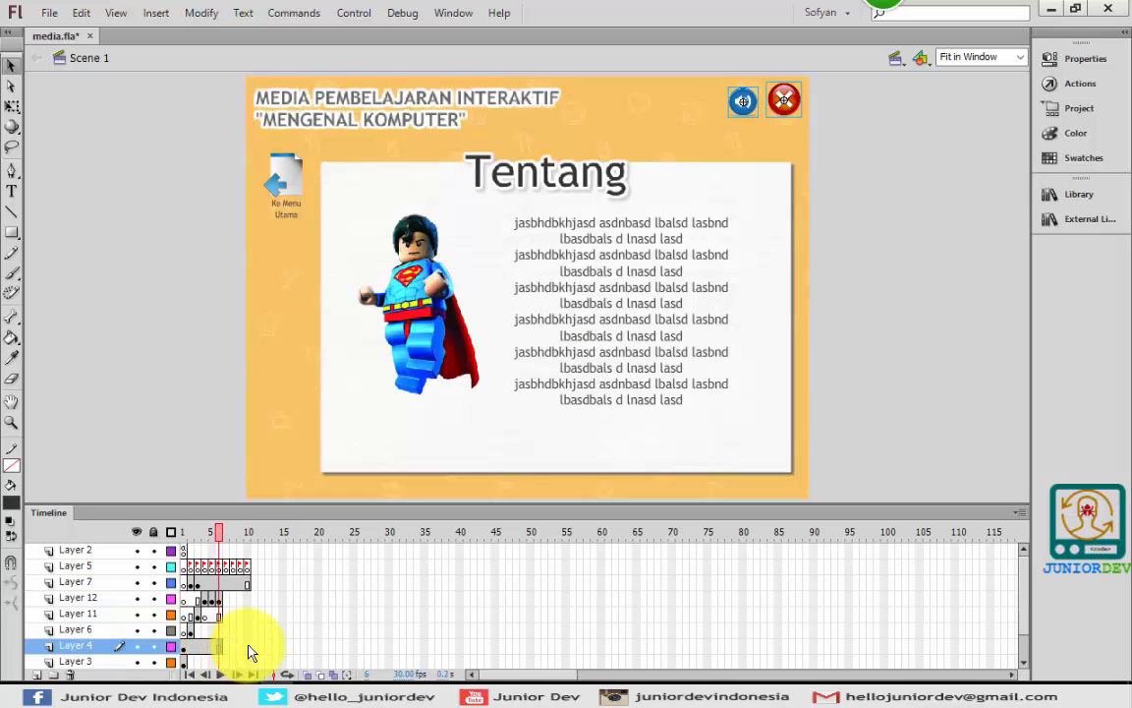
pyautogui.click(250, 651)
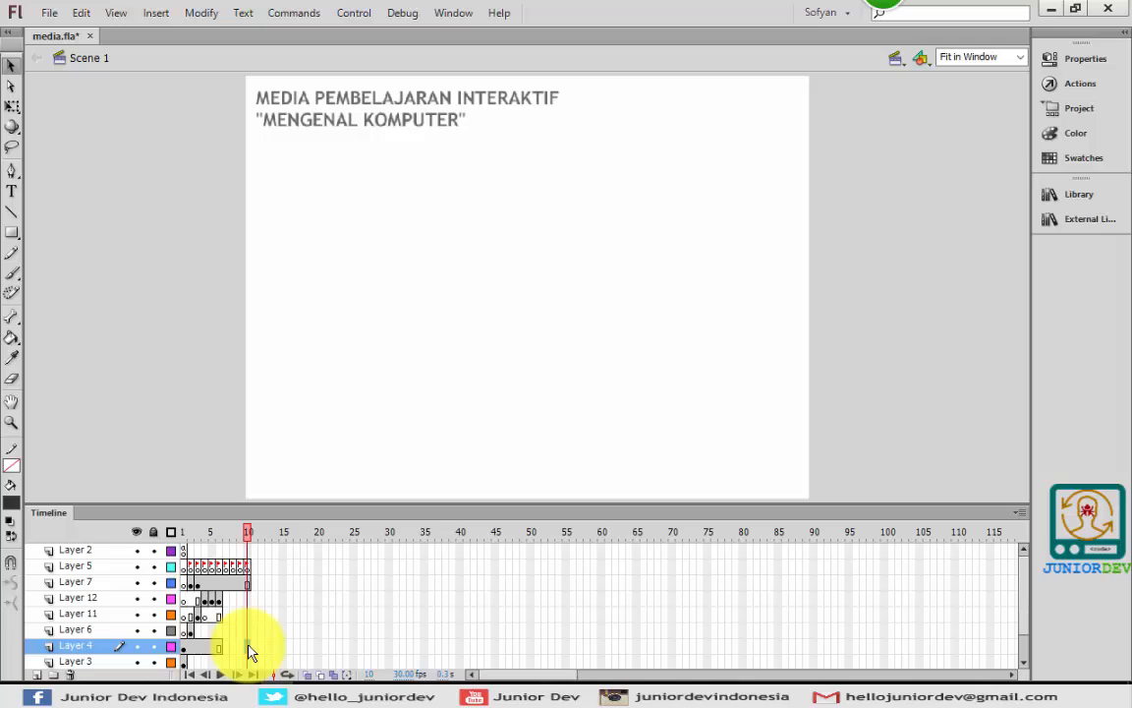
pyautogui.click(250, 651)
pyautogui.click(250, 651)
pyautogui.press('F5')
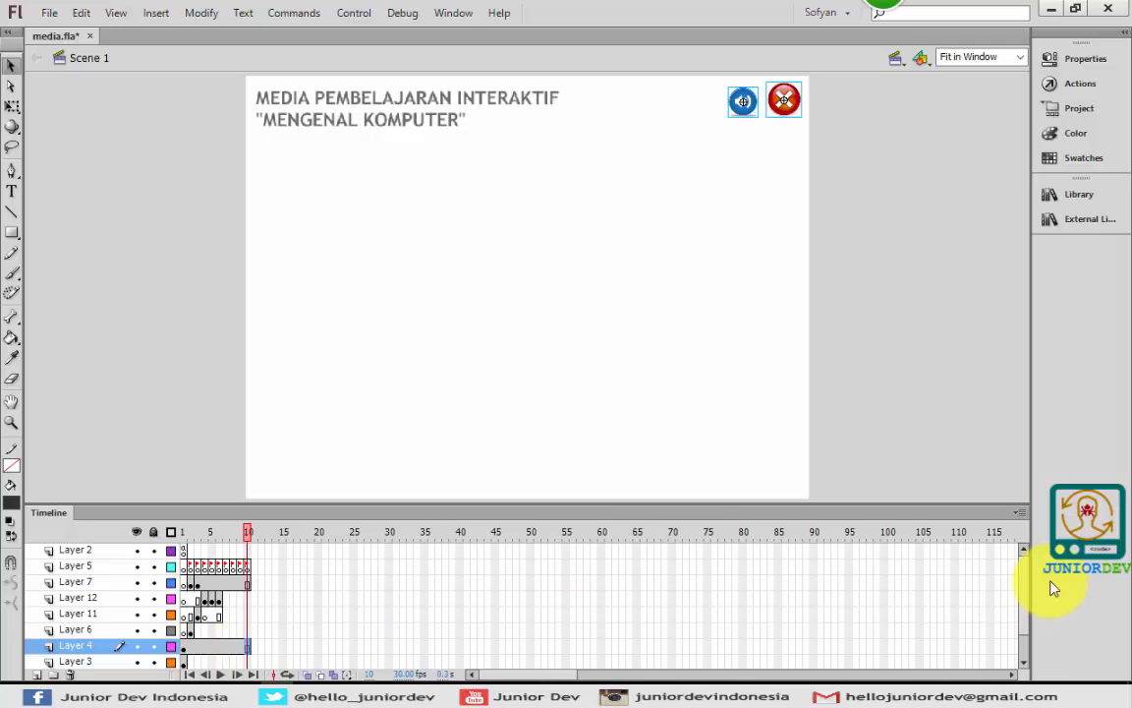
# Copy the Materi background from frame 3 of Layer 1 to frame 7 and extend it to frame 10
pyautogui.moveTo(1022, 571); pyautogui.dragTo(1023, 632)
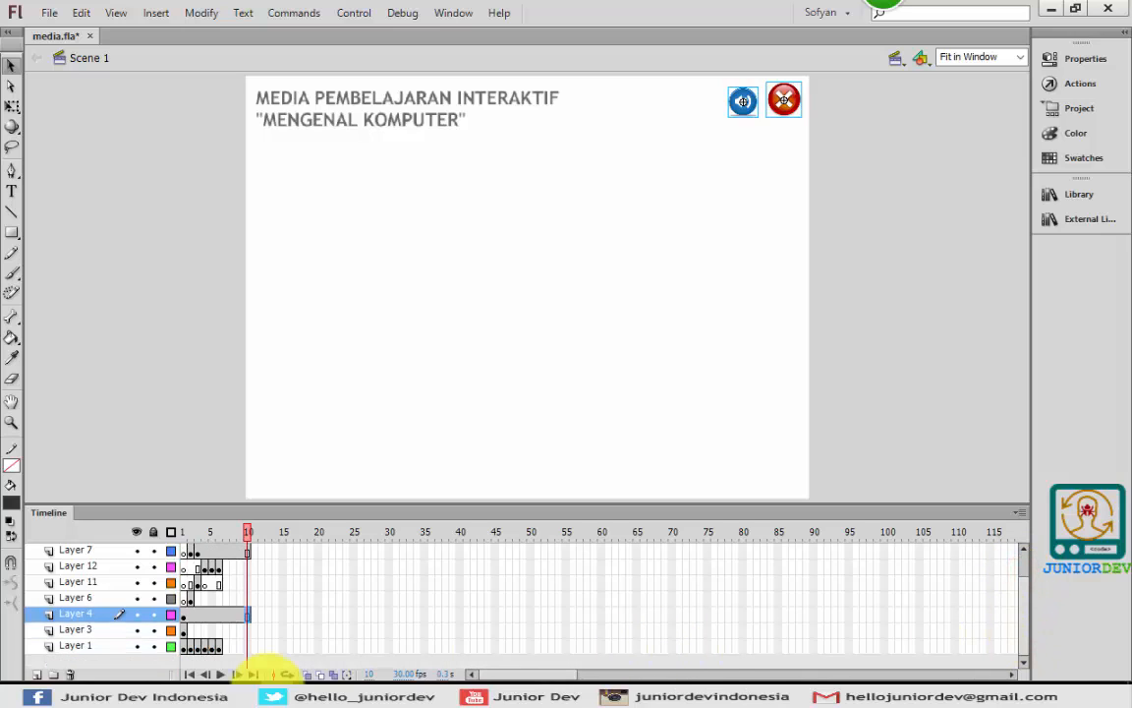
pyautogui.click(195, 649)
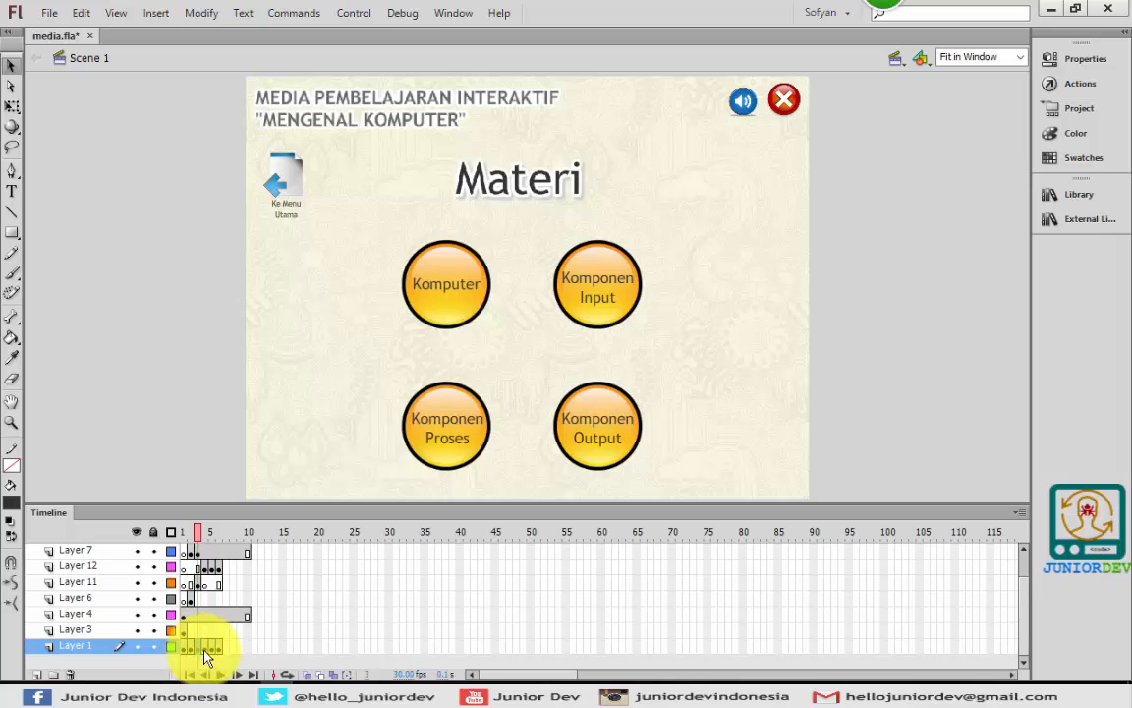
pyautogui.rightClick(202, 651)
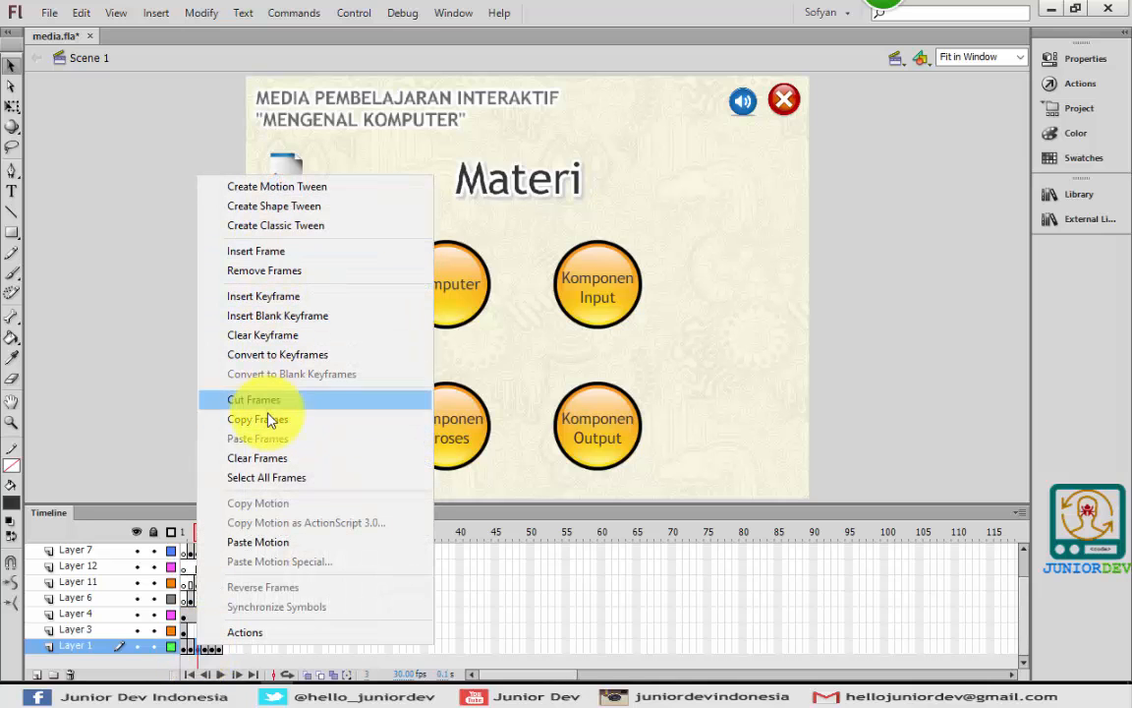
pyautogui.click(267, 421)
pyautogui.click(222, 647)
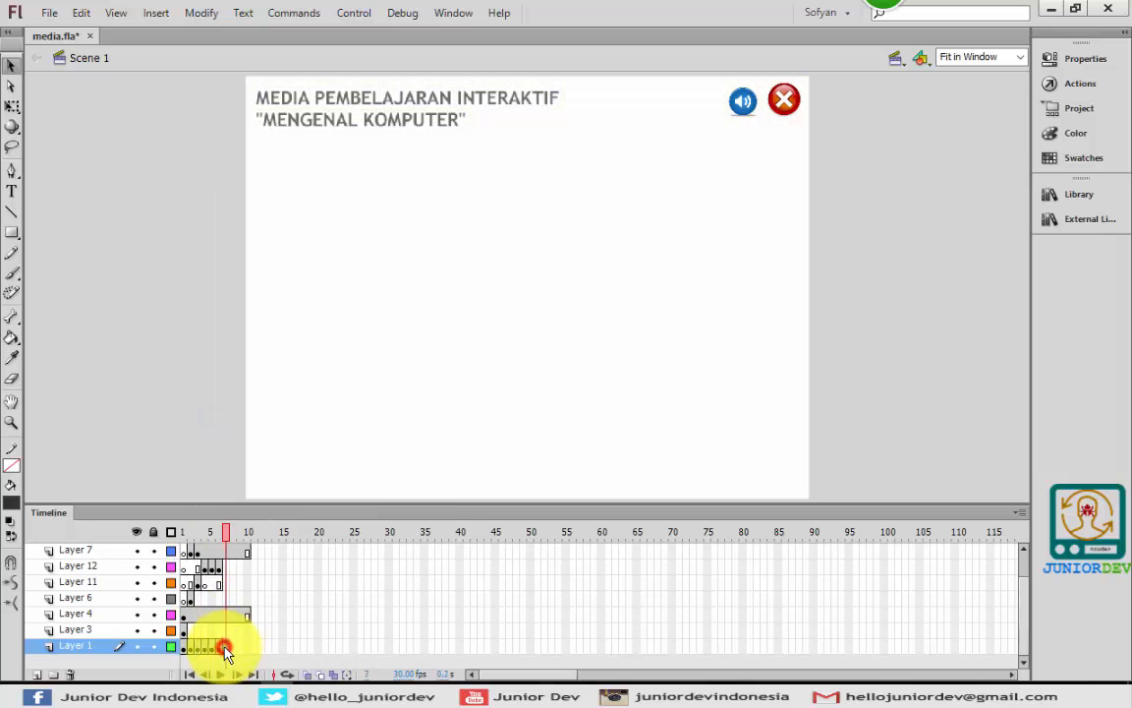
pyautogui.rightClick(224, 649)
pyautogui.click(309, 443)
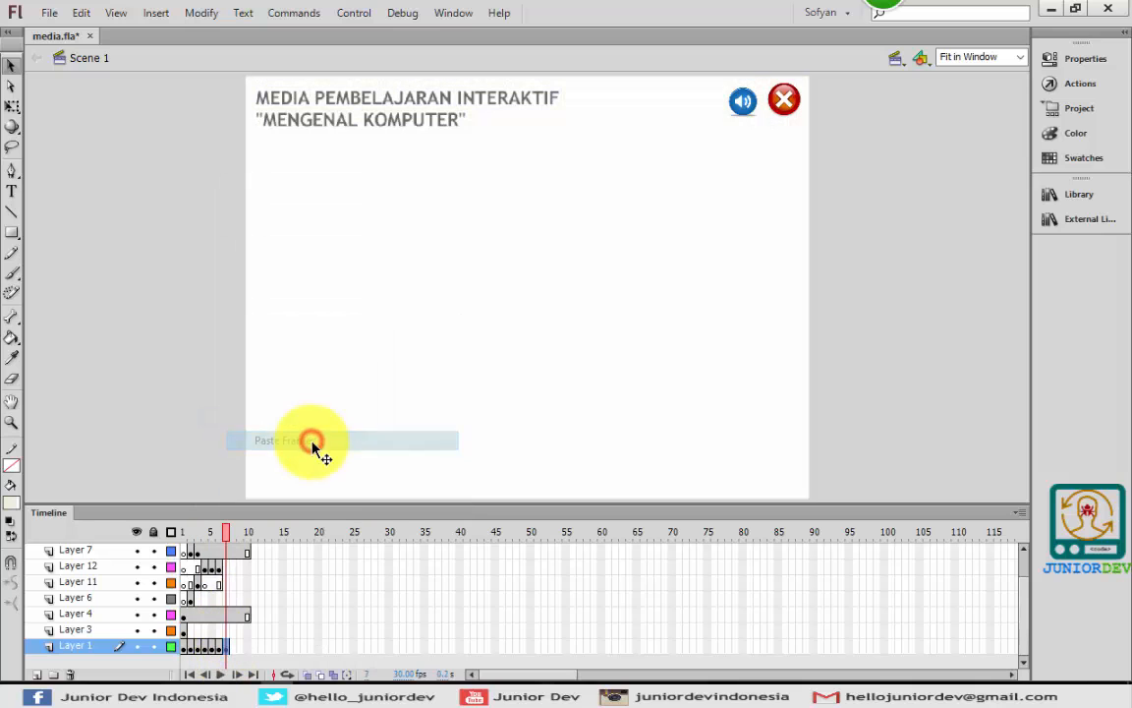
pyautogui.click(248, 646)
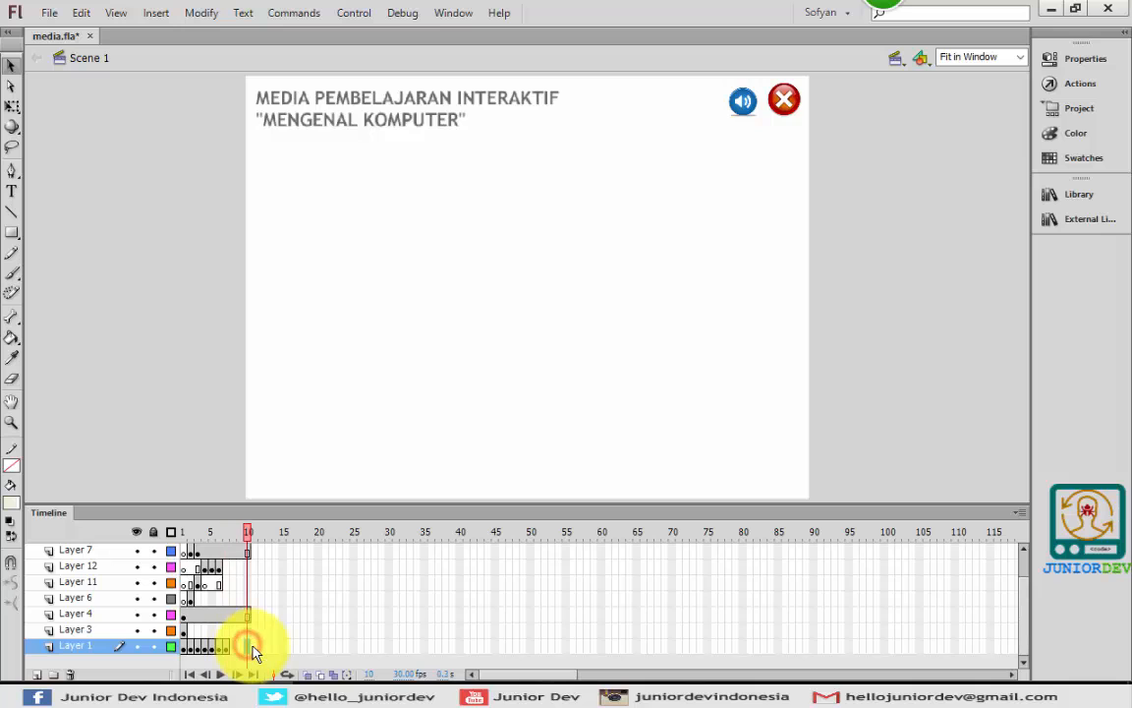
pyautogui.press('F5')
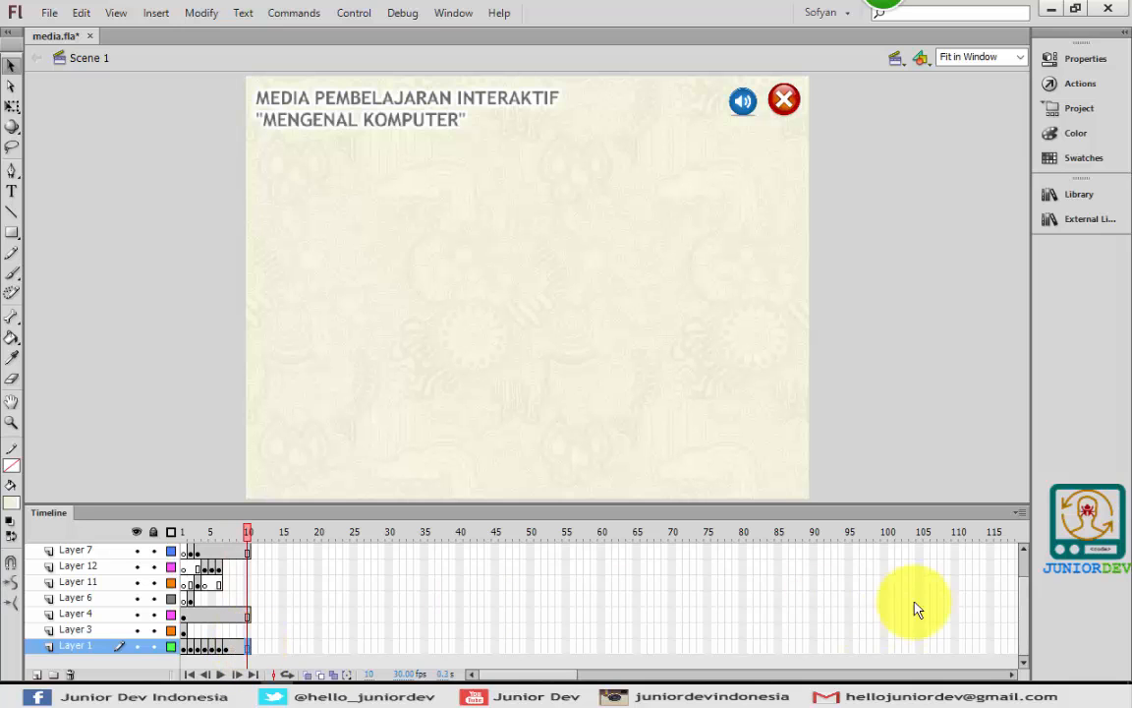
# Lengthen the m1, m2, m3 and m4 label spans on Layer 5 to three frames each, ending at frame 18
pyautogui.moveTo(1026, 624); pyautogui.dragTo(1026, 594)
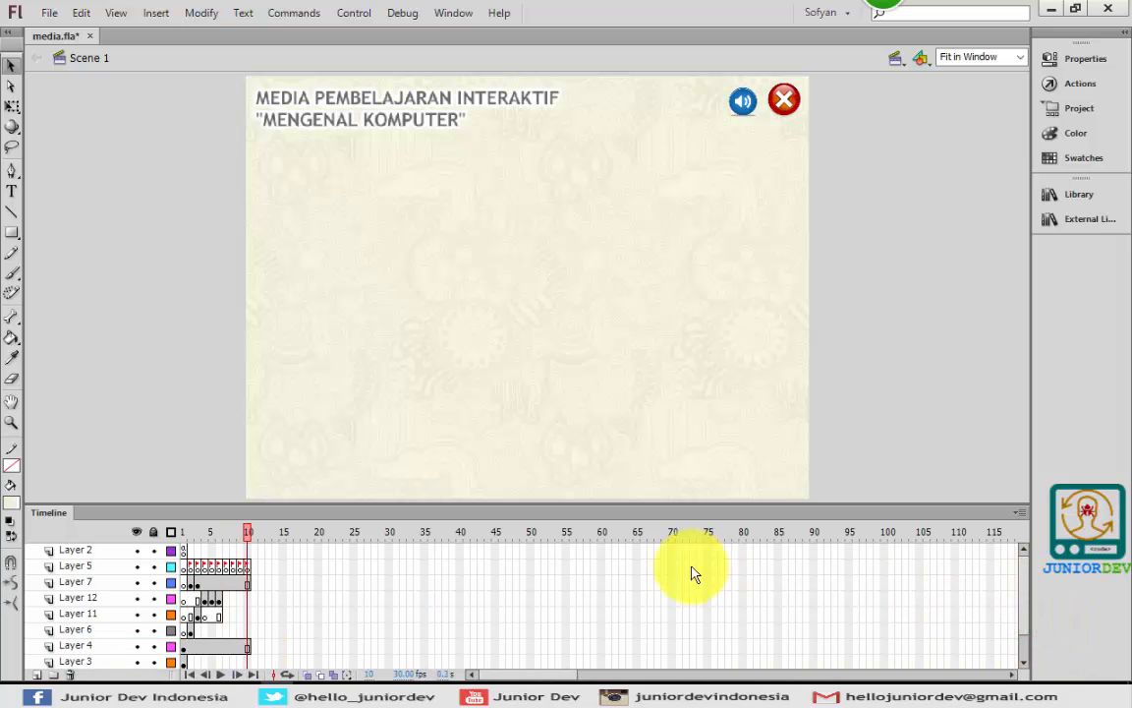
pyautogui.click(228, 568)
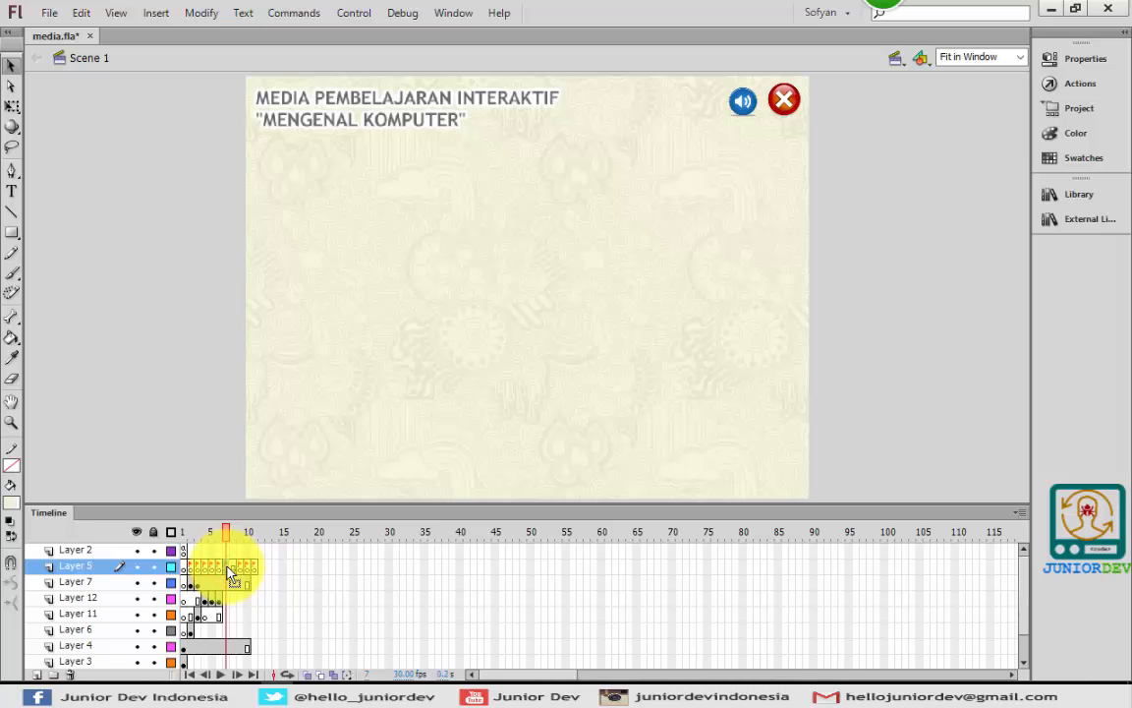
pyautogui.moveTo(228, 570); pyautogui.dragTo(295, 572)
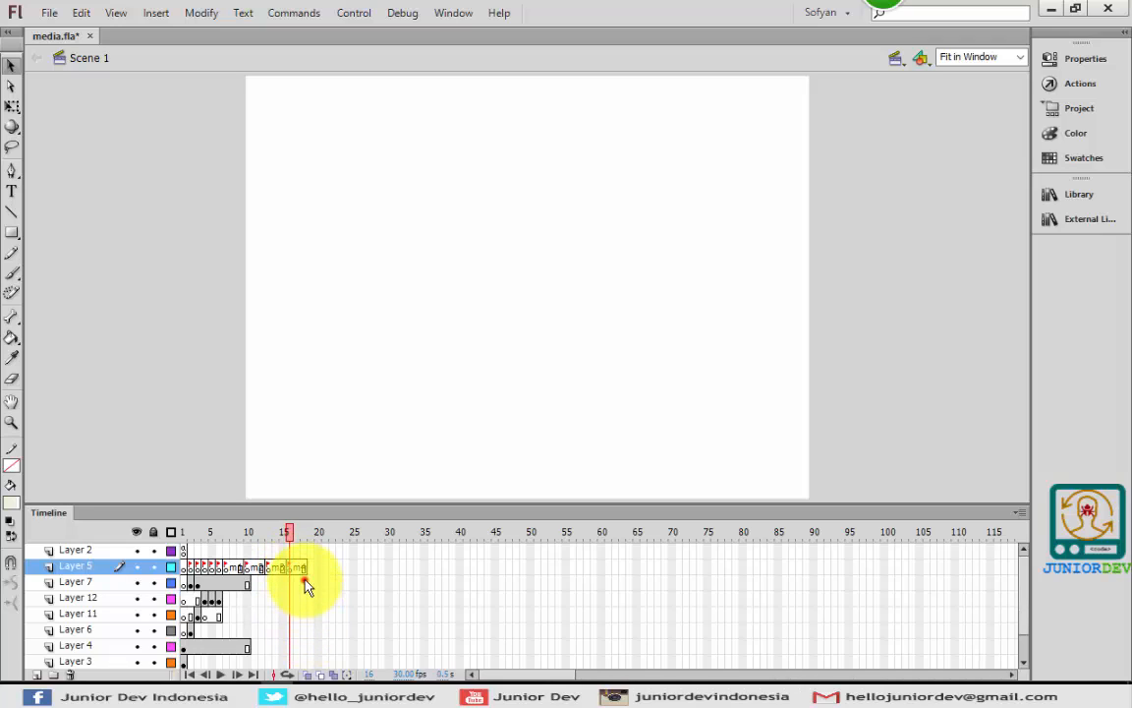
# Extend the title on Layer 7 and the sound and close buttons on Layer 4 to frame 18
pyautogui.click(304, 583)
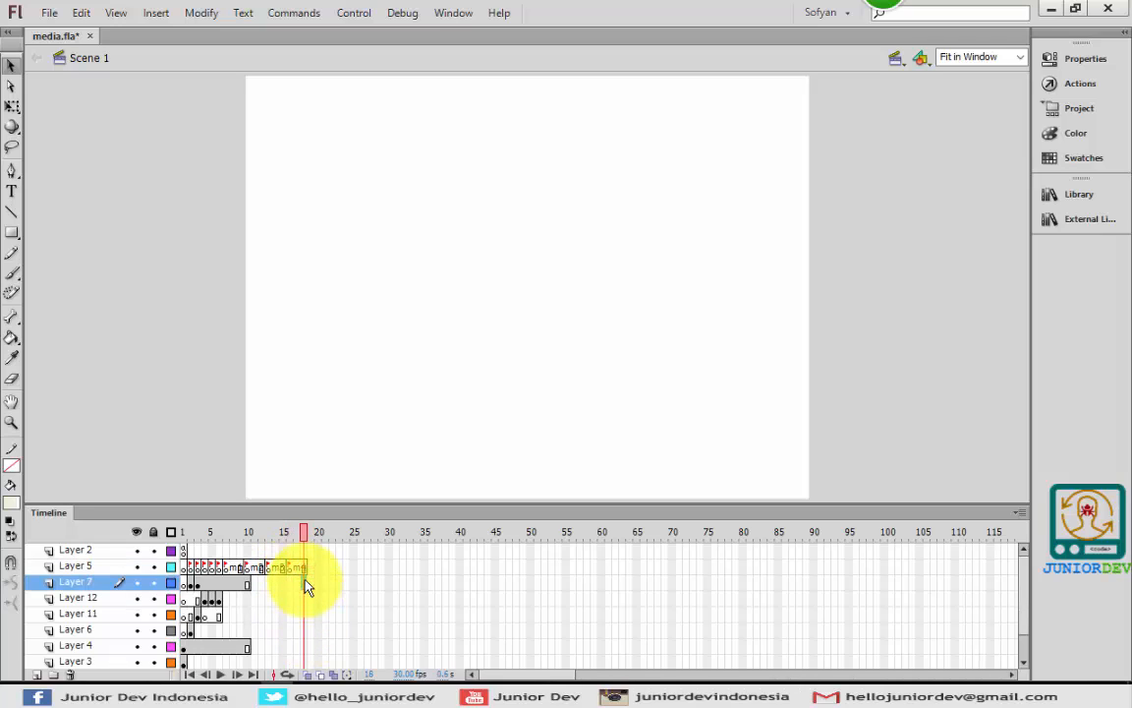
pyautogui.press('F6')
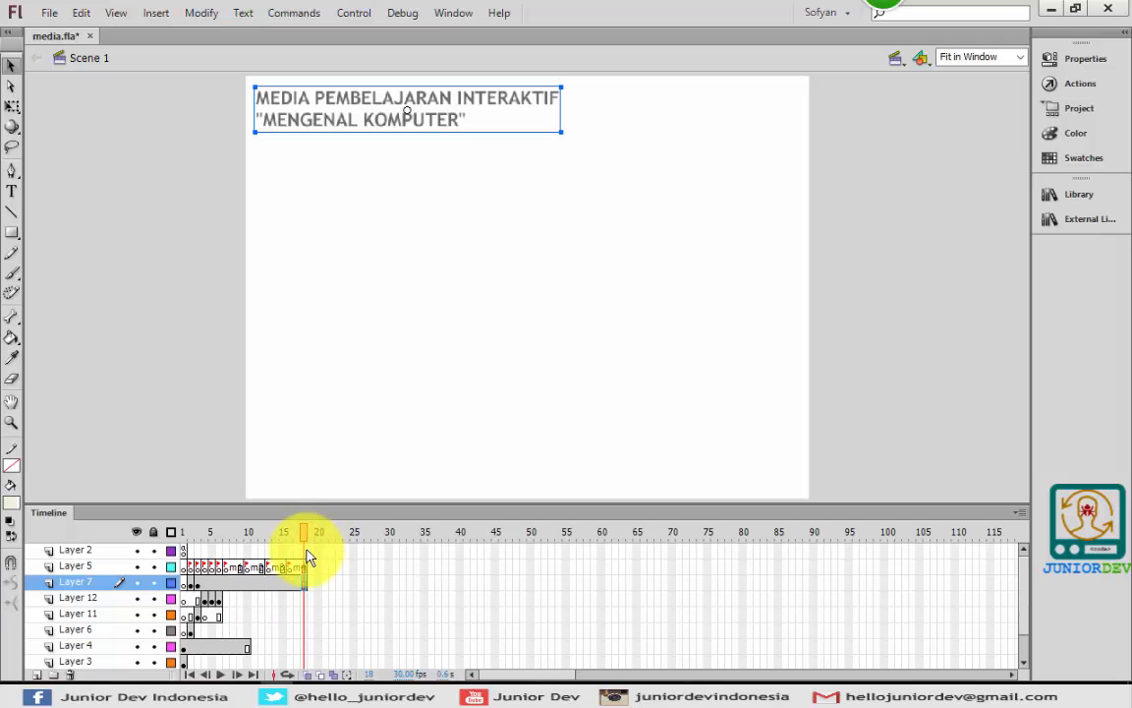
pyautogui.click(306, 646)
pyautogui.press('F5')
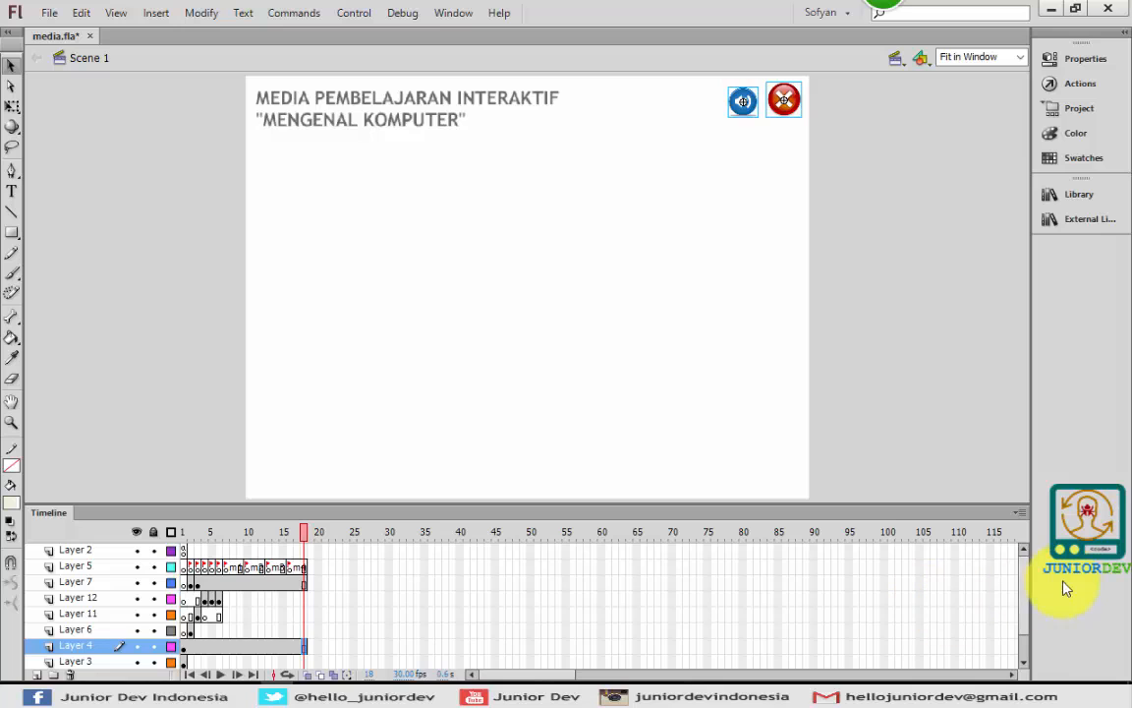
# Extend the Materi background on Layer 1 to frame 18
pyautogui.moveTo(1025, 581); pyautogui.dragTo(1026, 644)
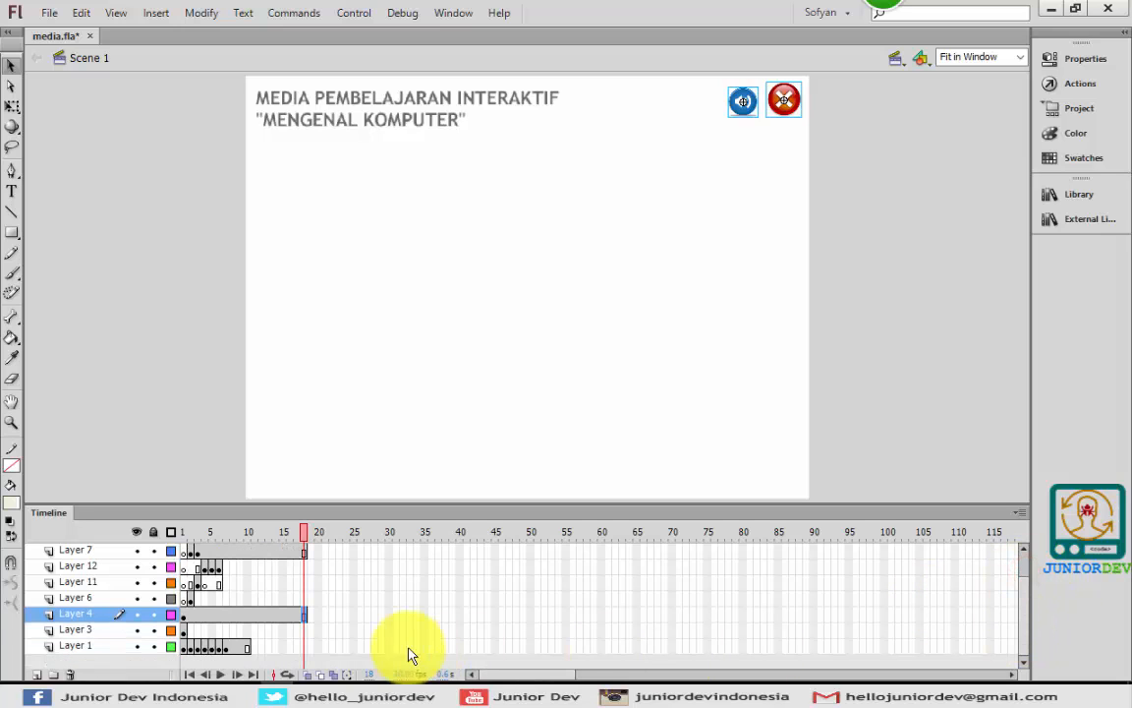
pyautogui.click(305, 647)
pyautogui.press('F5')
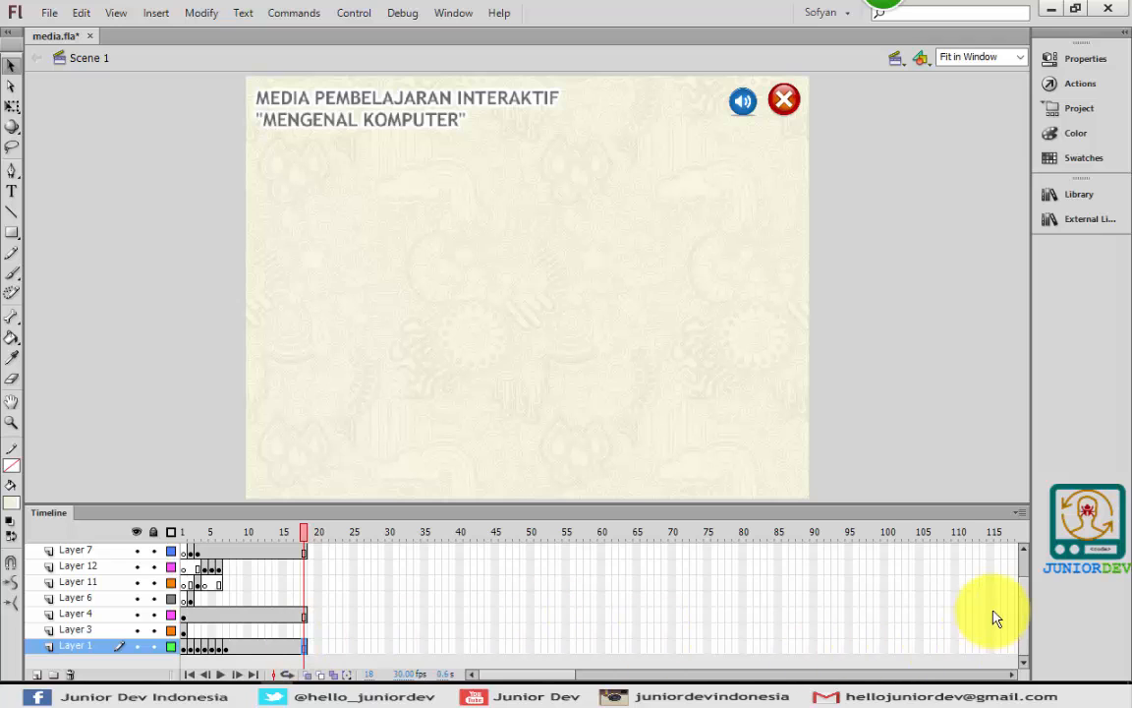
# Copy the Ke Menu Utama back button together with its caption from frame 3 of Layer 11
pyautogui.moveTo(1024, 614); pyautogui.dragTo(1029, 553)
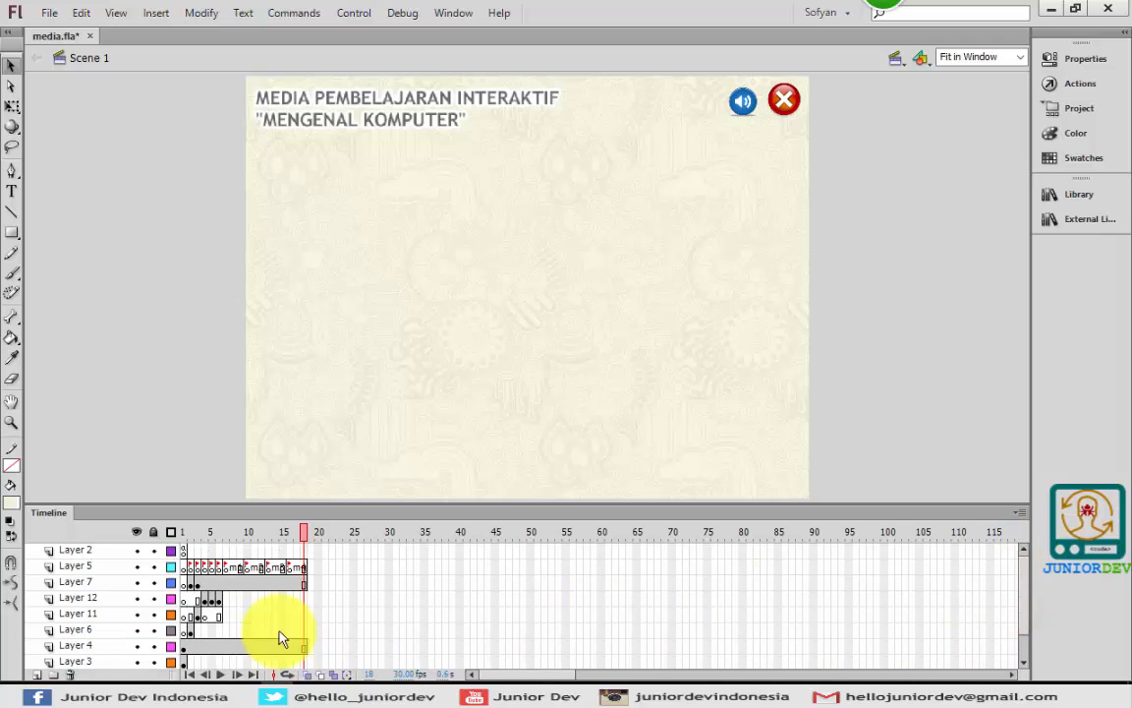
pyautogui.click(198, 615)
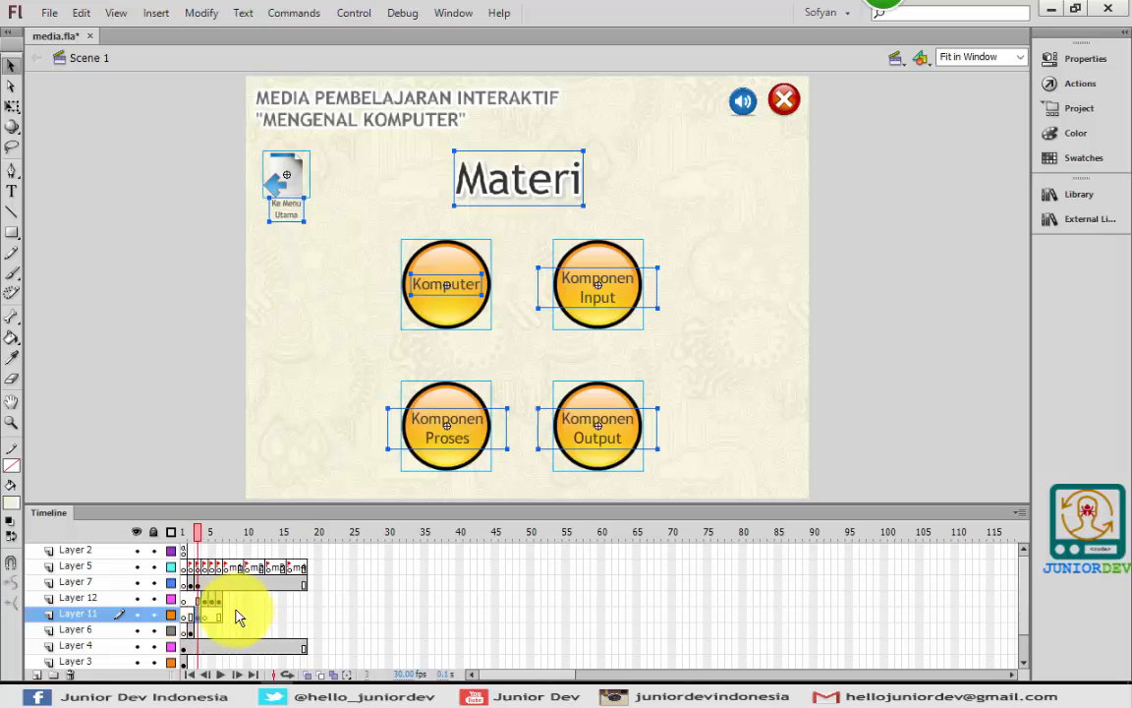
pyautogui.click(177, 438)
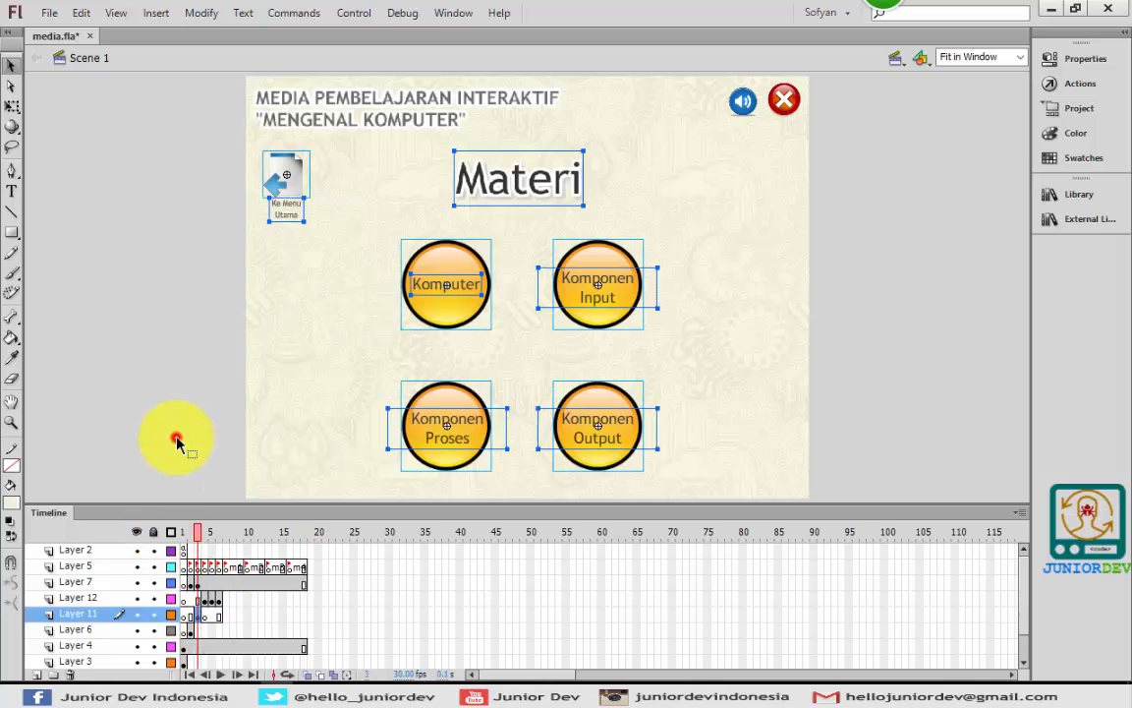
pyautogui.click(288, 206)
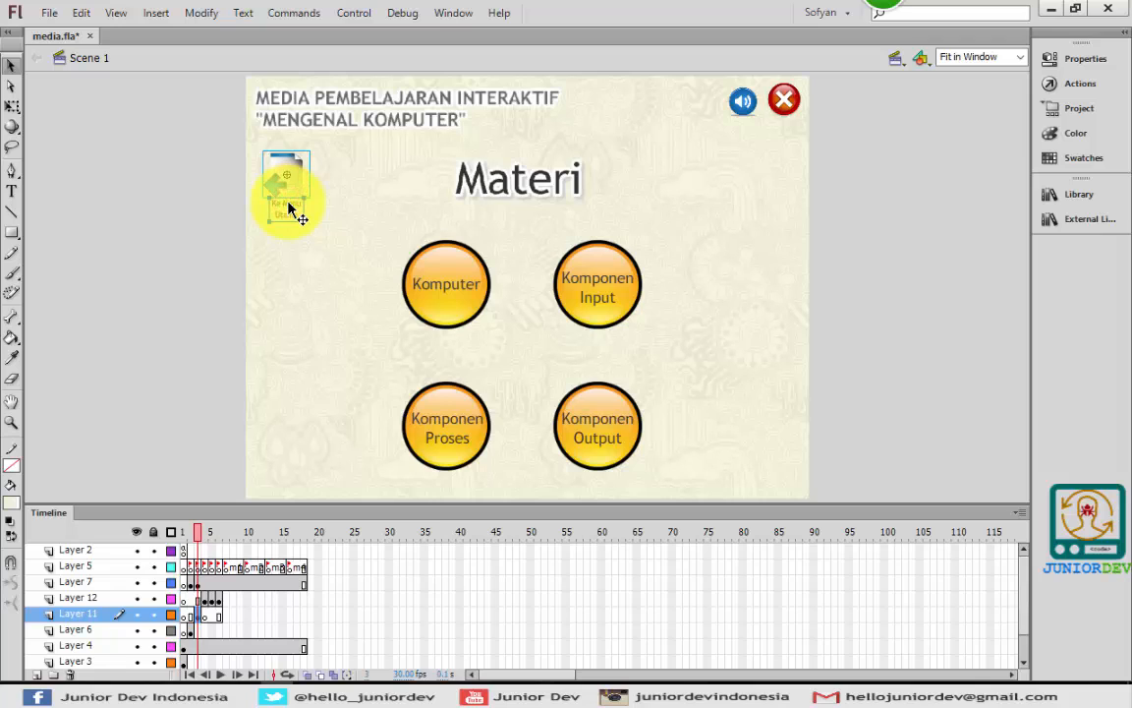
# Add a new layer above Layer 12 and paste the copied back button in place in a blank keyframe at frame 7
pyautogui.click(217, 600)
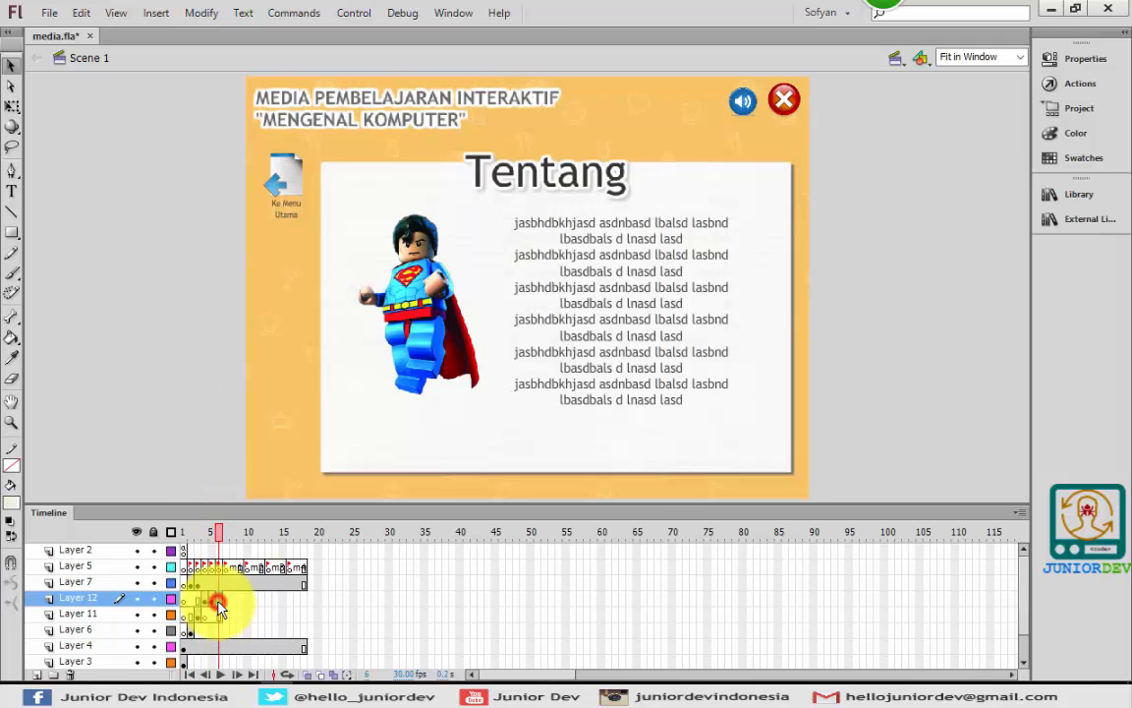
pyautogui.click(37, 674)
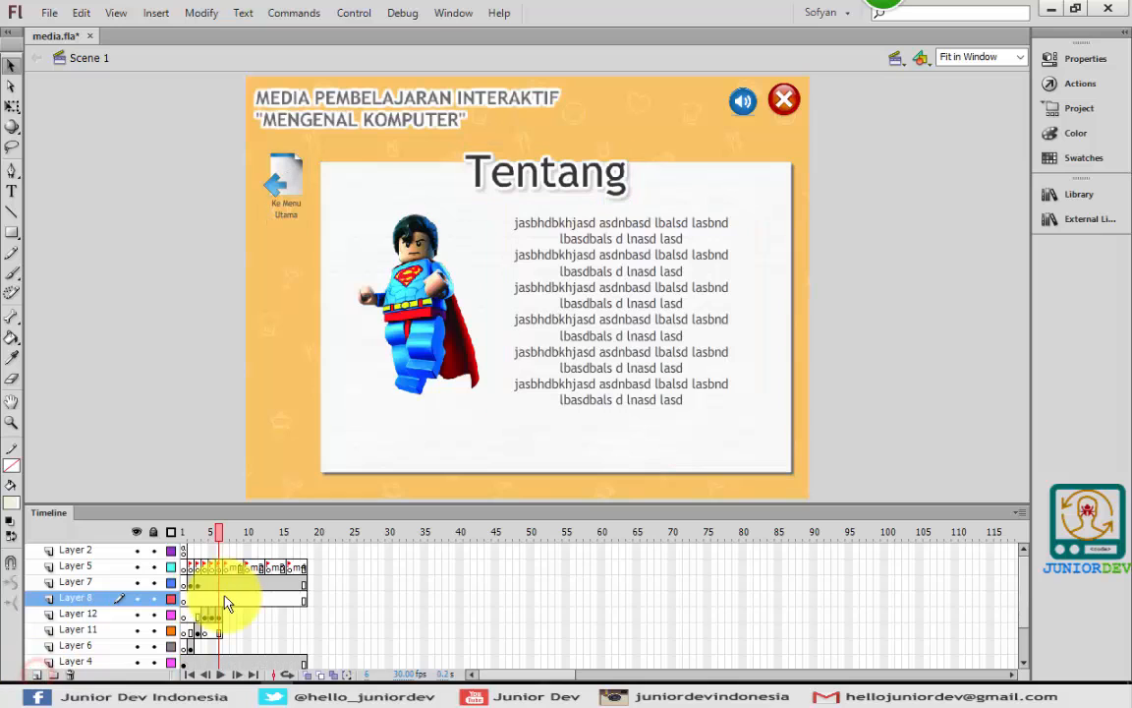
pyautogui.click(224, 600)
pyautogui.click(225, 600)
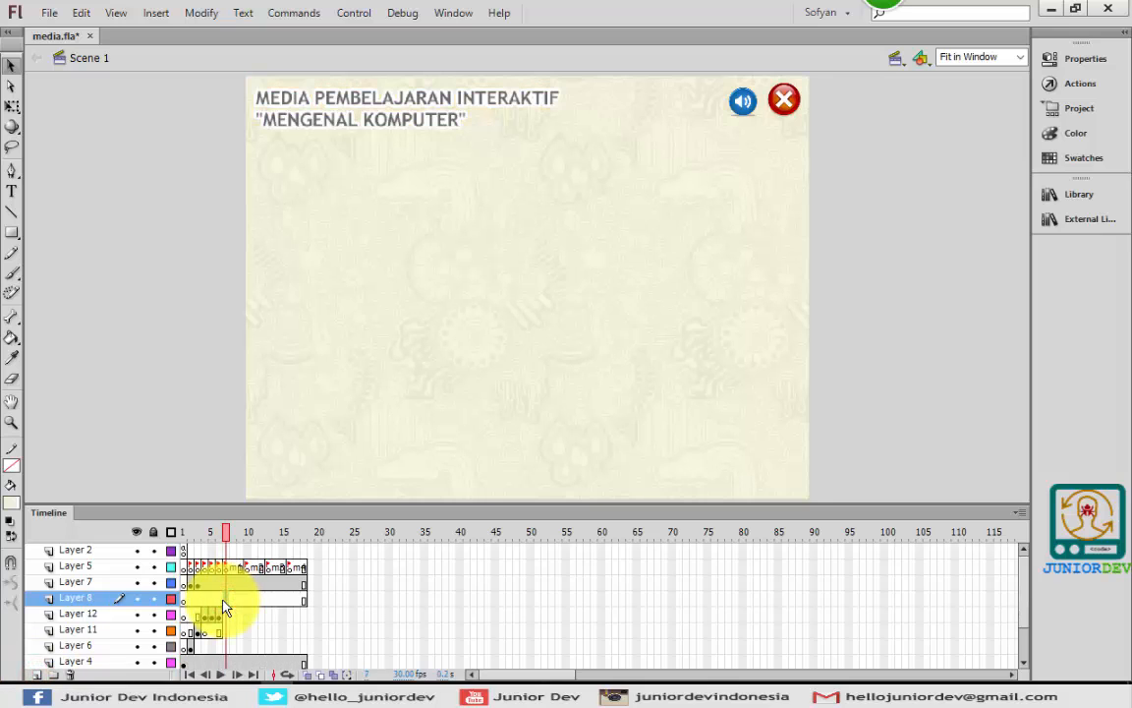
pyautogui.click(223, 601)
pyautogui.click(226, 599)
pyautogui.press('F7')
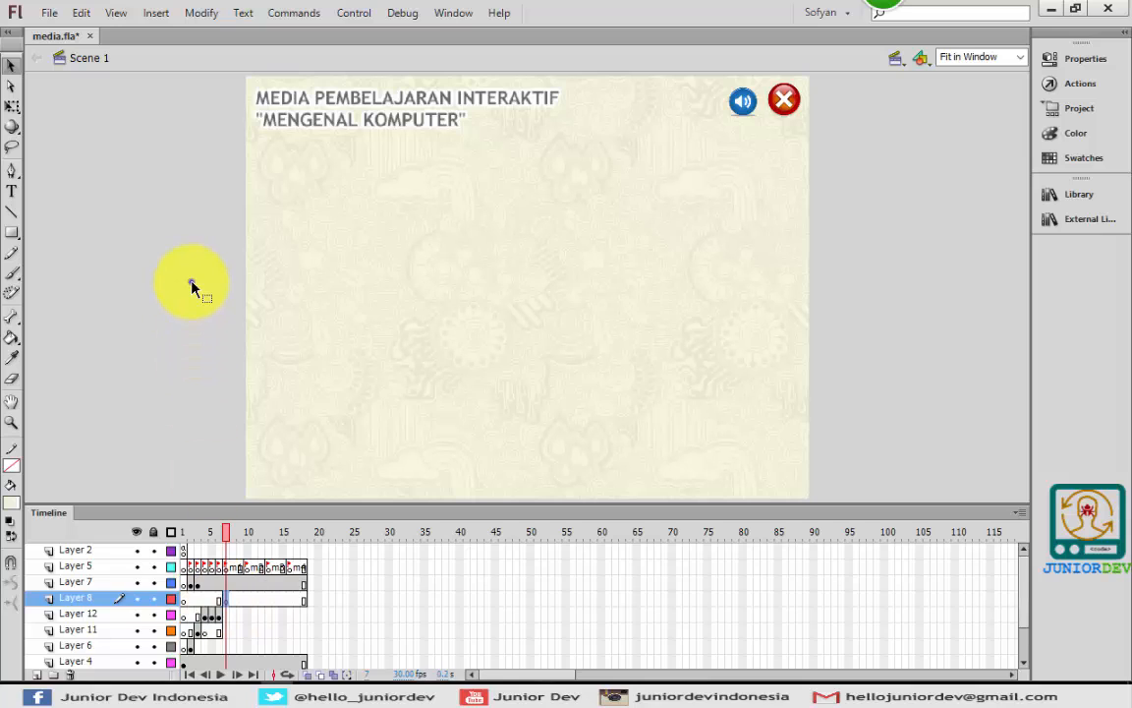
pyautogui.rightClick(192, 286)
pyautogui.click(245, 352)
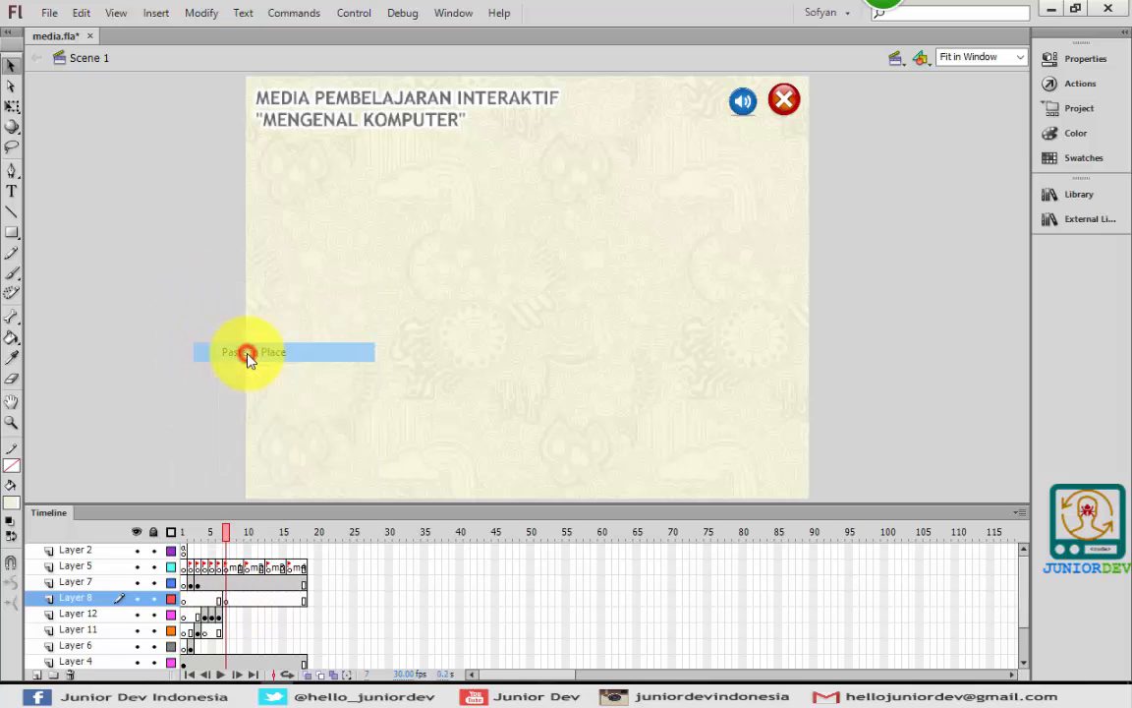
# Change the pasted back button's caption to "Ke Materi"
pyautogui.click(171, 208)
pyautogui.click(286, 208)
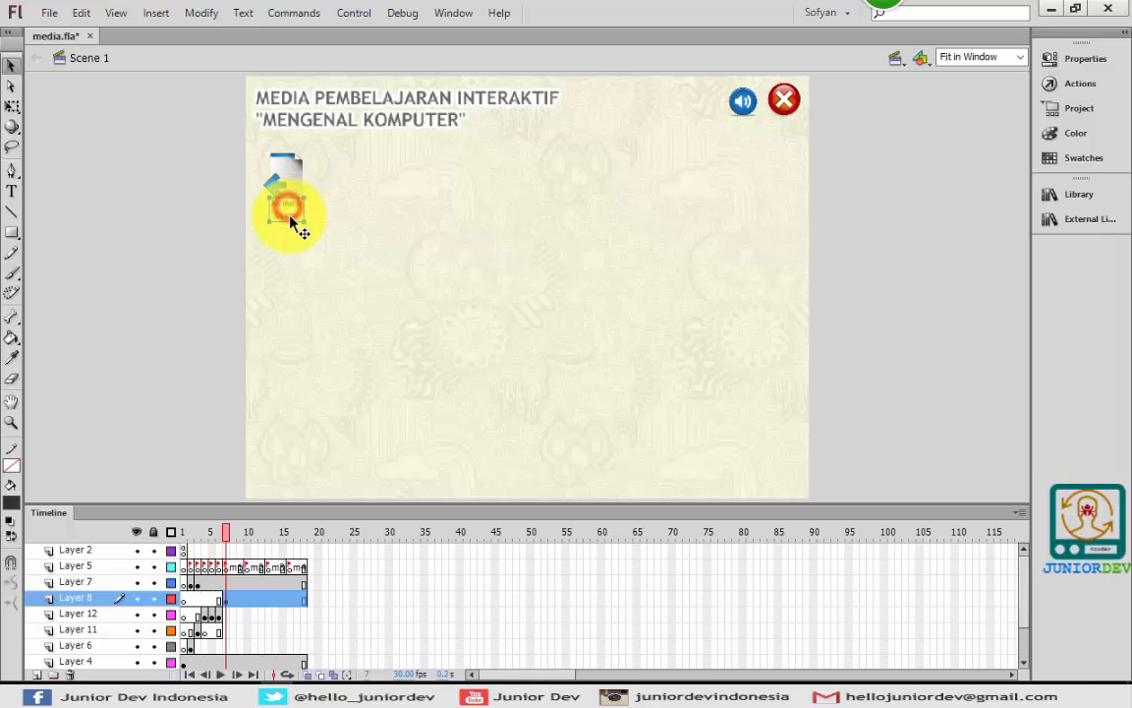
pyautogui.press('t')
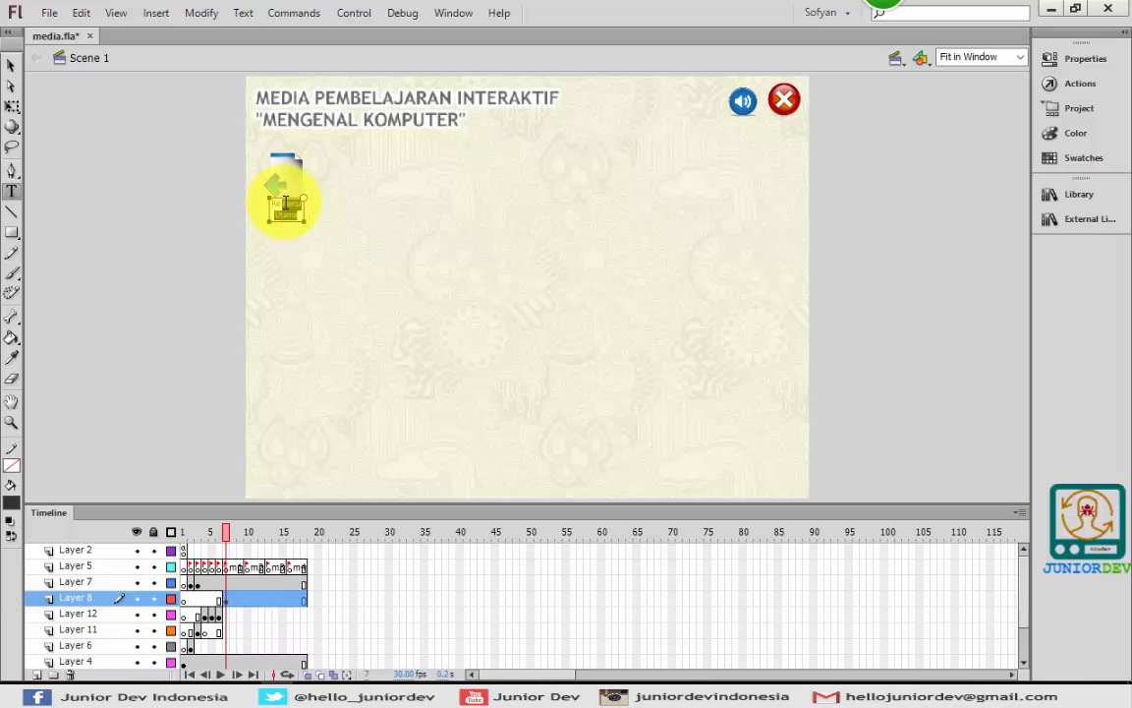
pyautogui.write('Materi')
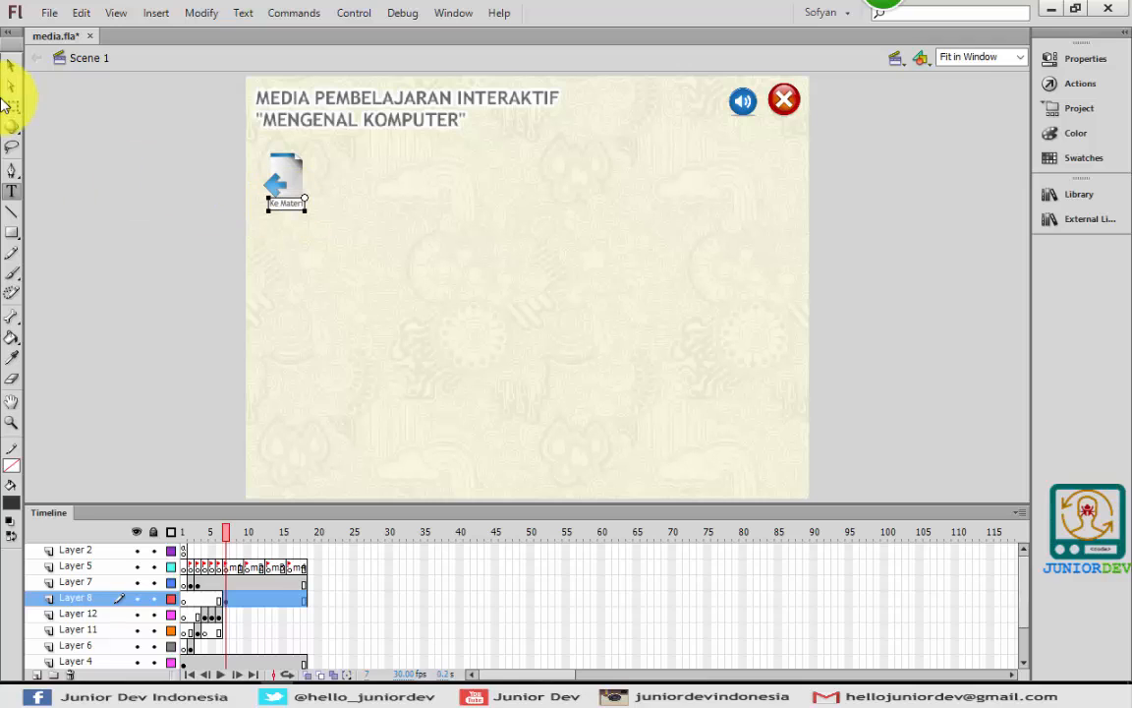
pyautogui.click(11, 64)
pyautogui.click(113, 305)
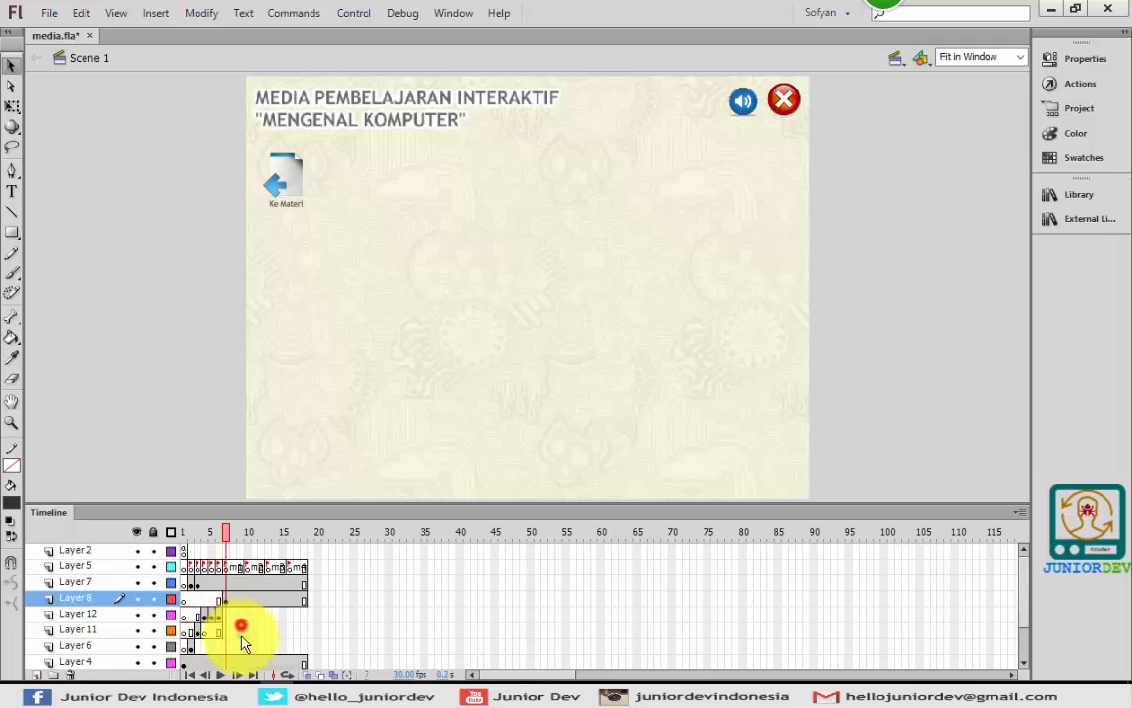
# Copy the white content panel and the Kompetensi Dasar title from frame 4 of Layer 12
pyautogui.scroll(-3, 244, 641)
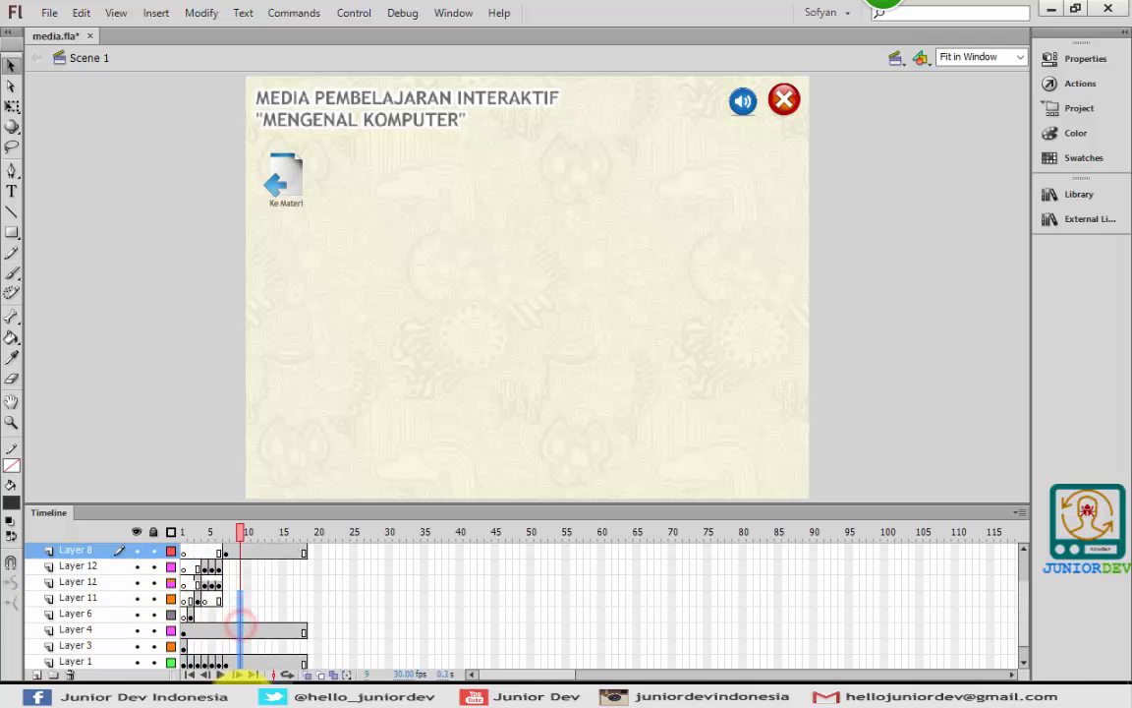
pyautogui.click(225, 551)
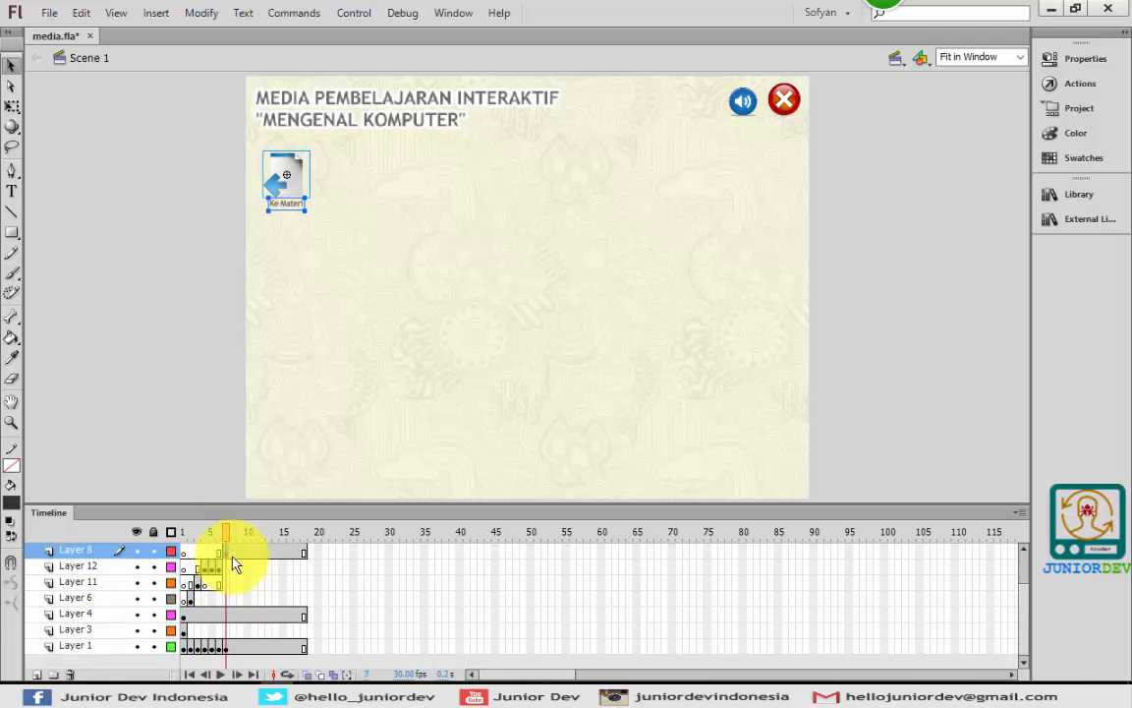
pyautogui.click(205, 567)
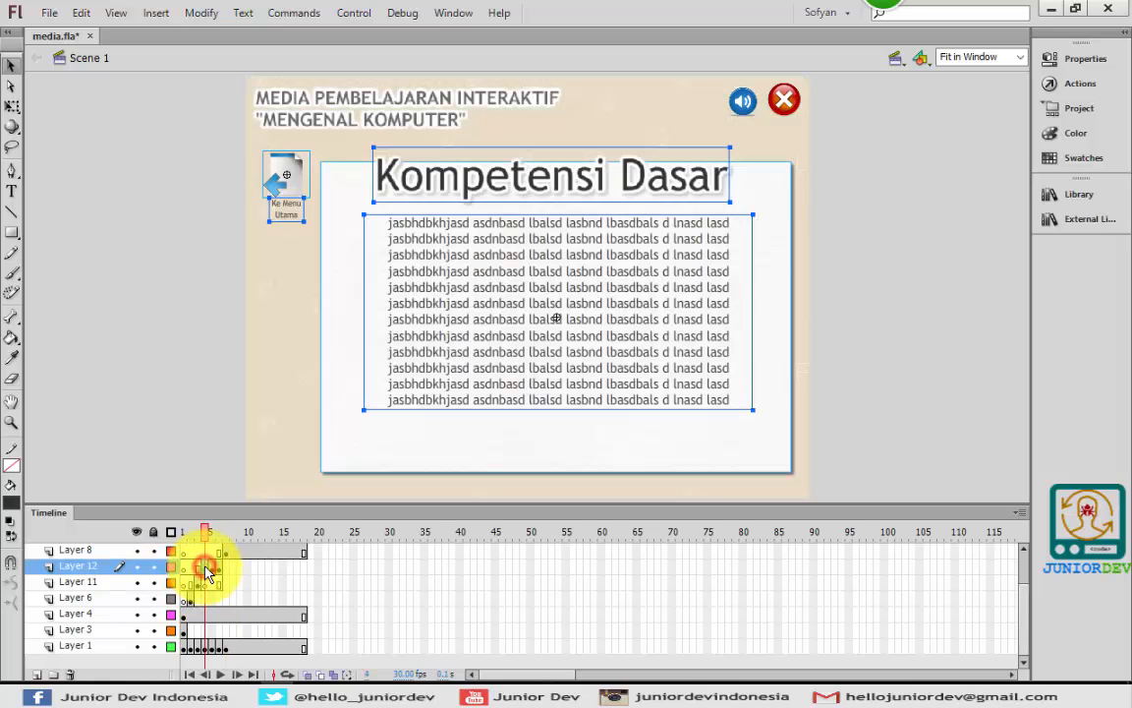
pyautogui.click(238, 366)
pyautogui.click(356, 293)
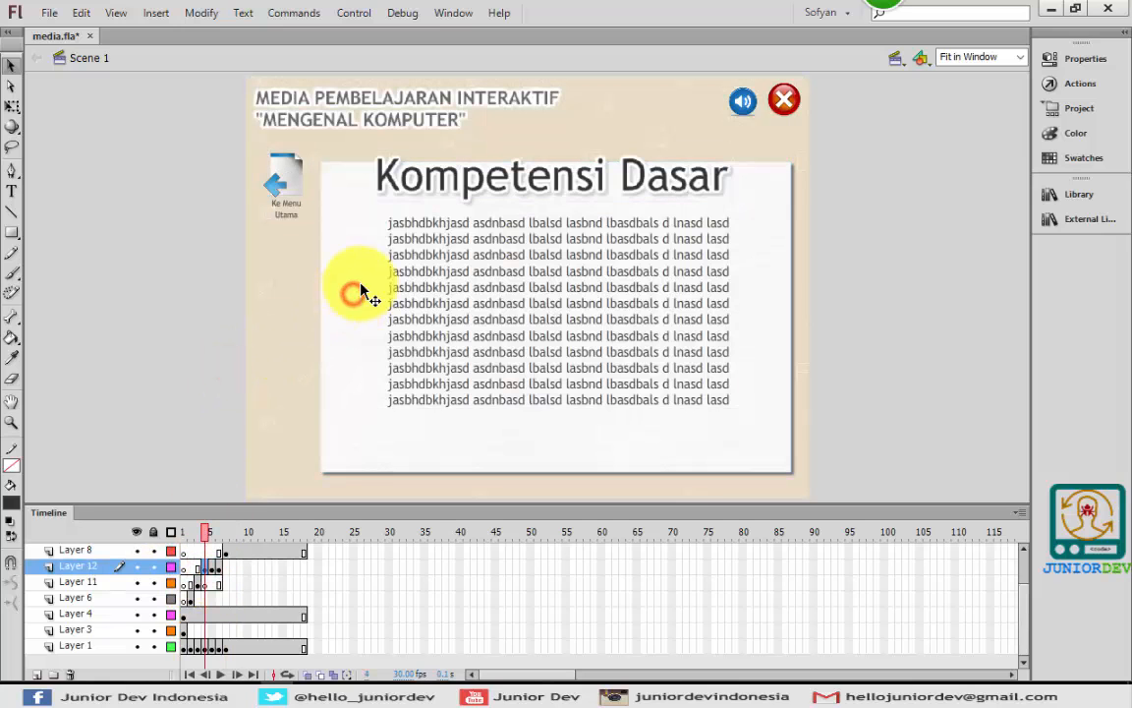
pyautogui.click(422, 183)
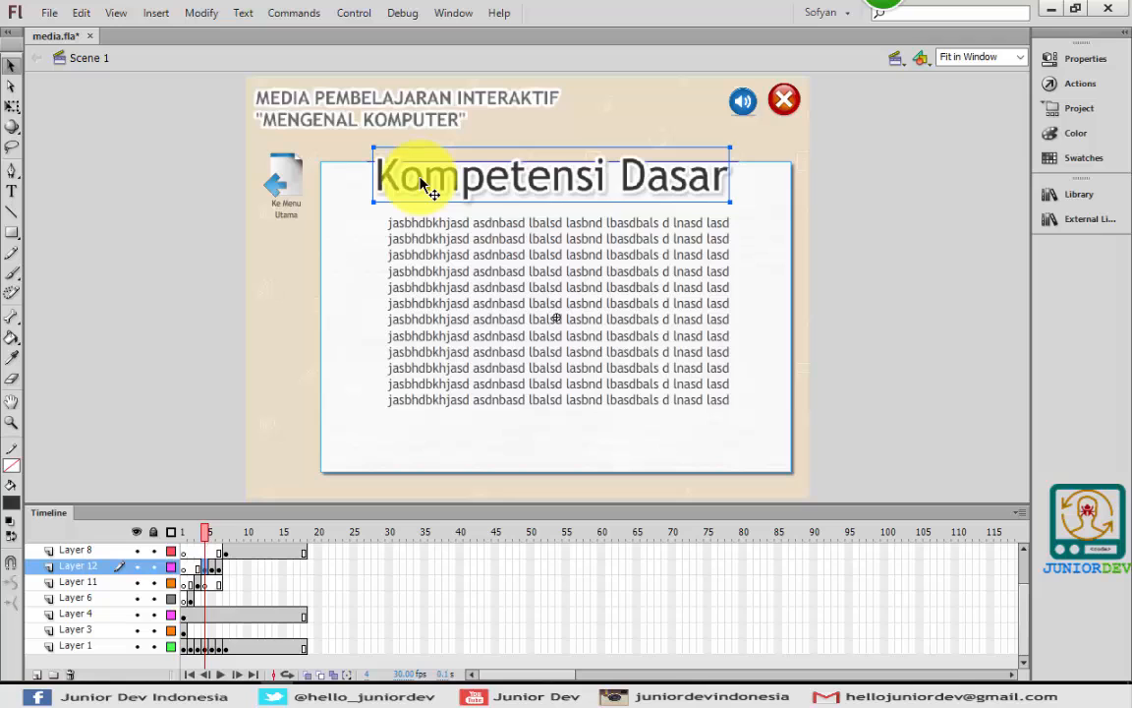
# Add a new layer directly above Layer 12 and paste the copied panel and title in place in a keyframe at frame 7
pyautogui.click(221, 568)
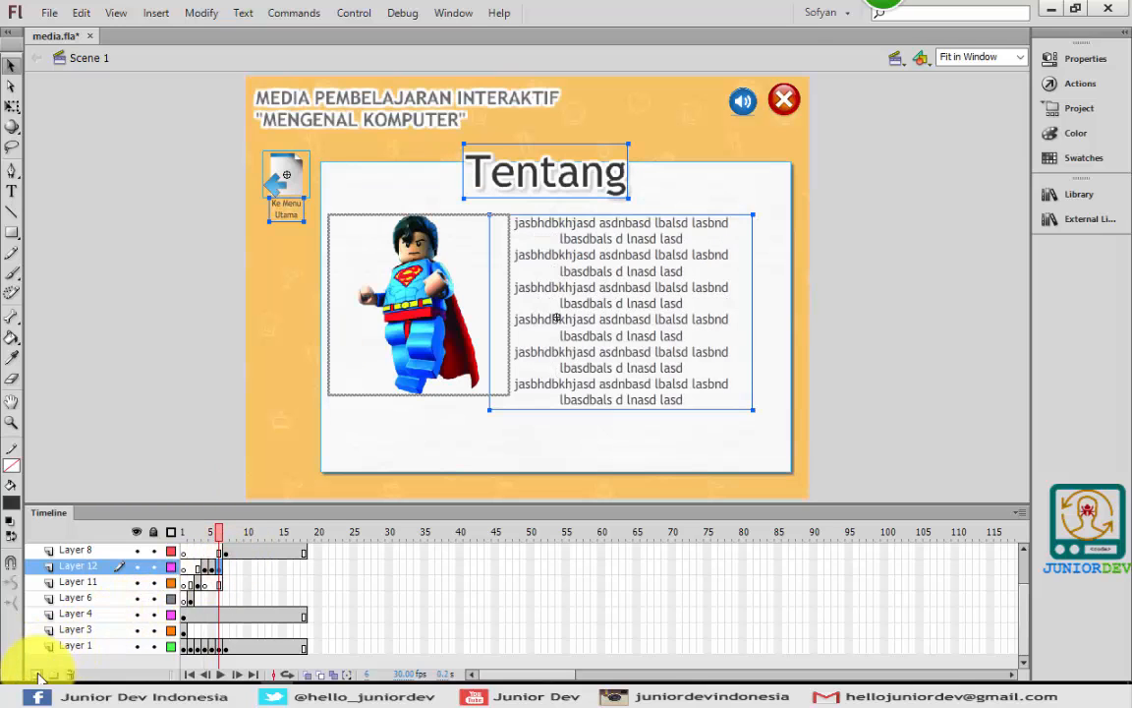
pyautogui.click(37, 675)
pyautogui.click(225, 567)
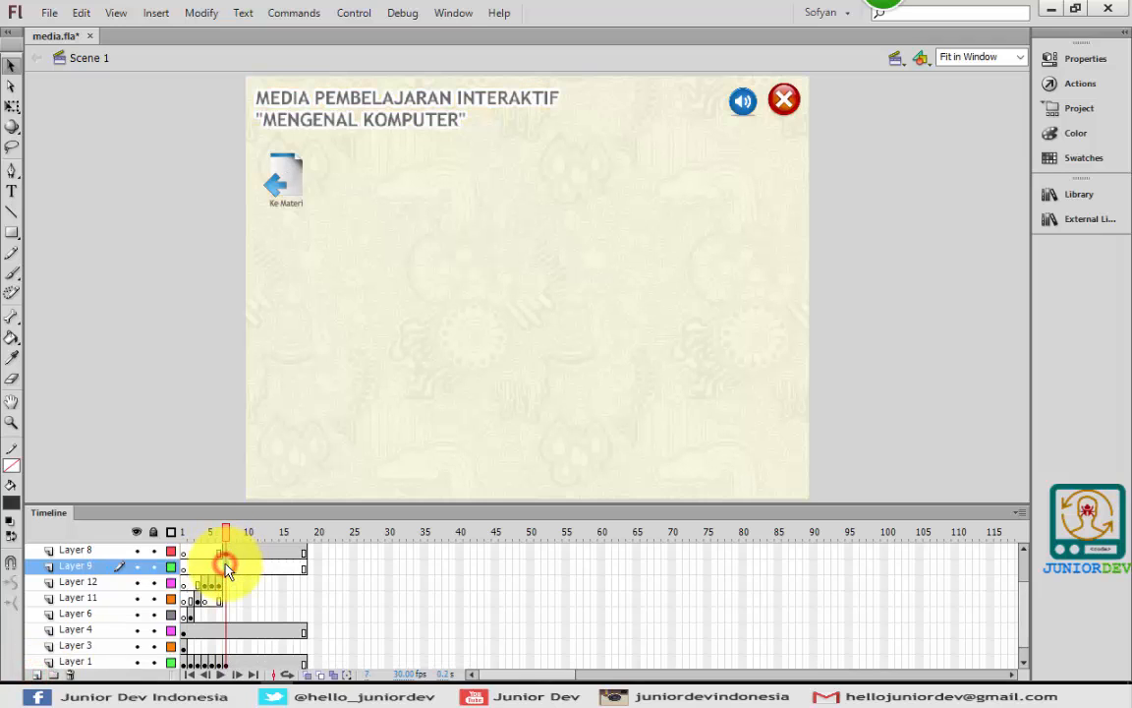
pyautogui.click(226, 567)
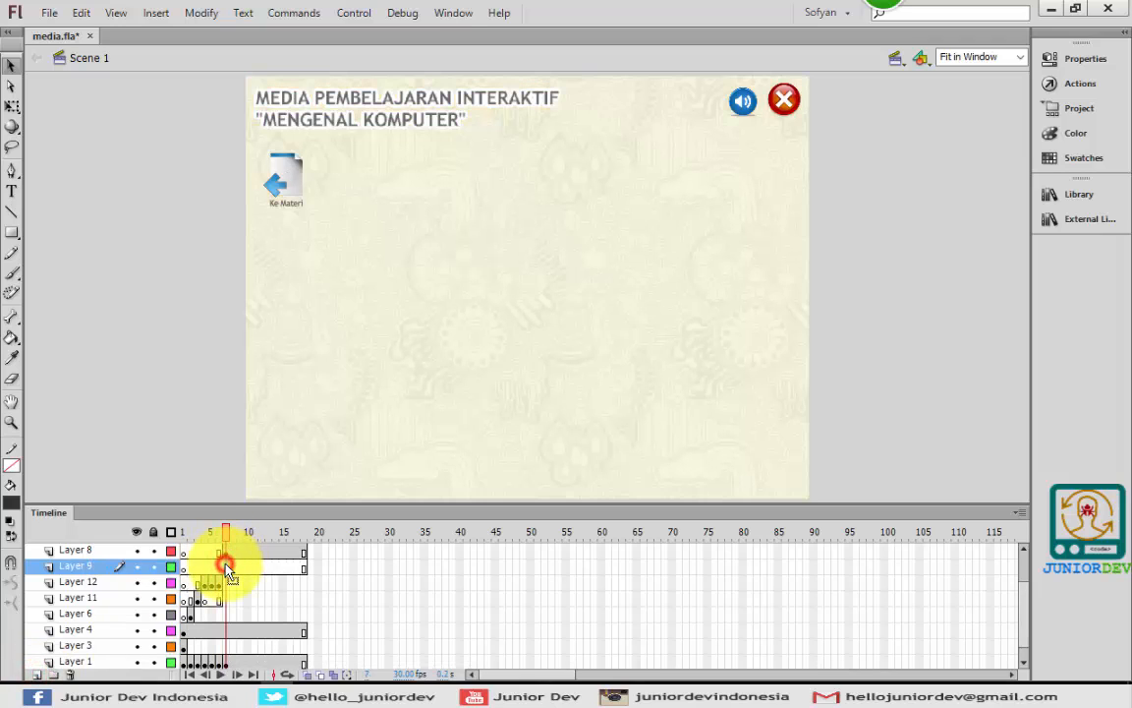
pyautogui.click(177, 208)
pyautogui.rightClick(177, 207)
pyautogui.click(227, 274)
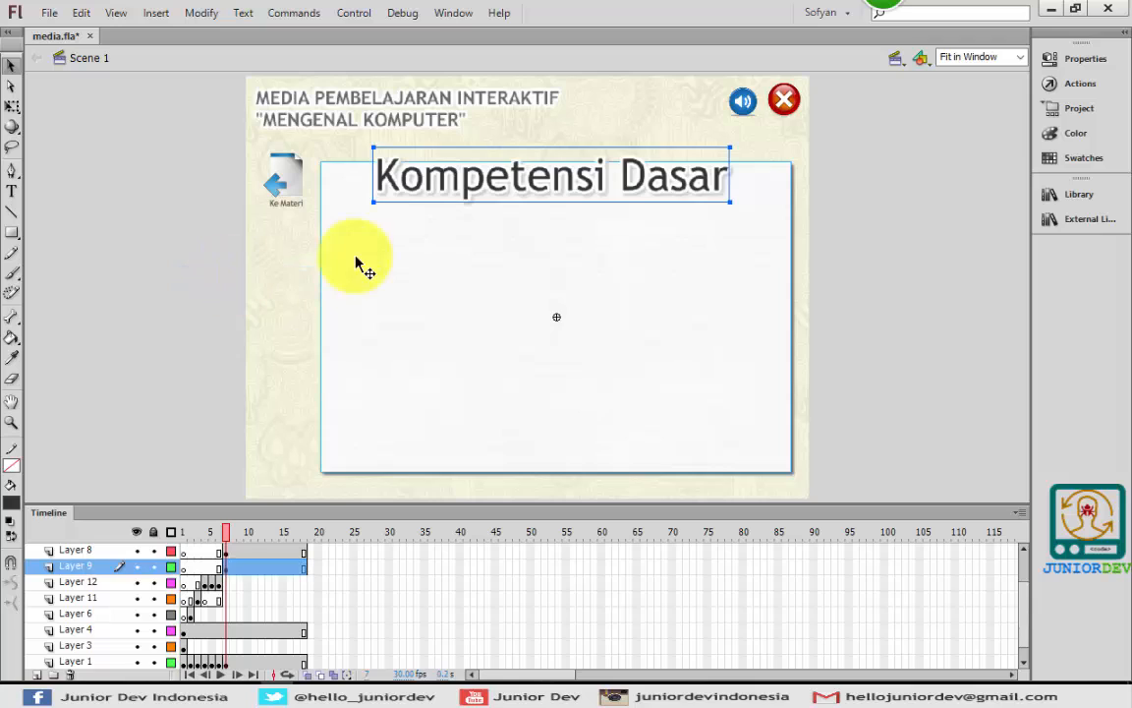
# Change the pasted Kompetensi Dasar title on the frame 7 page to "Komputer"
pyautogui.click(114, 320)
pyautogui.click(462, 189)
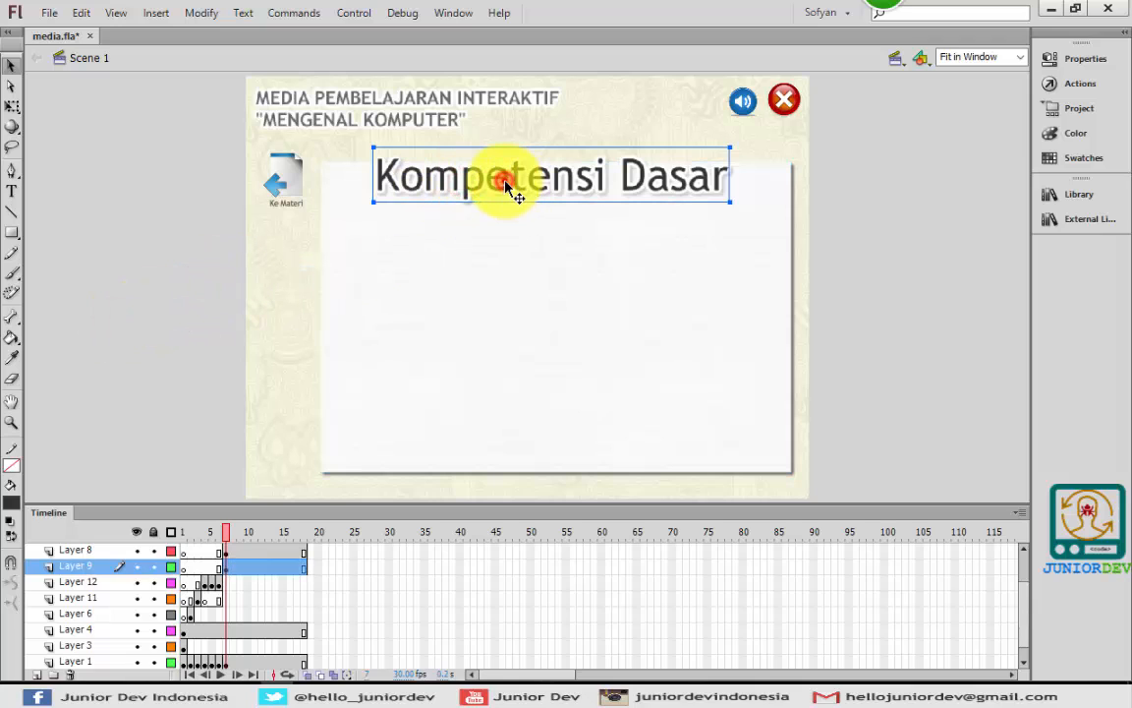
pyautogui.doubleClick(507, 181)
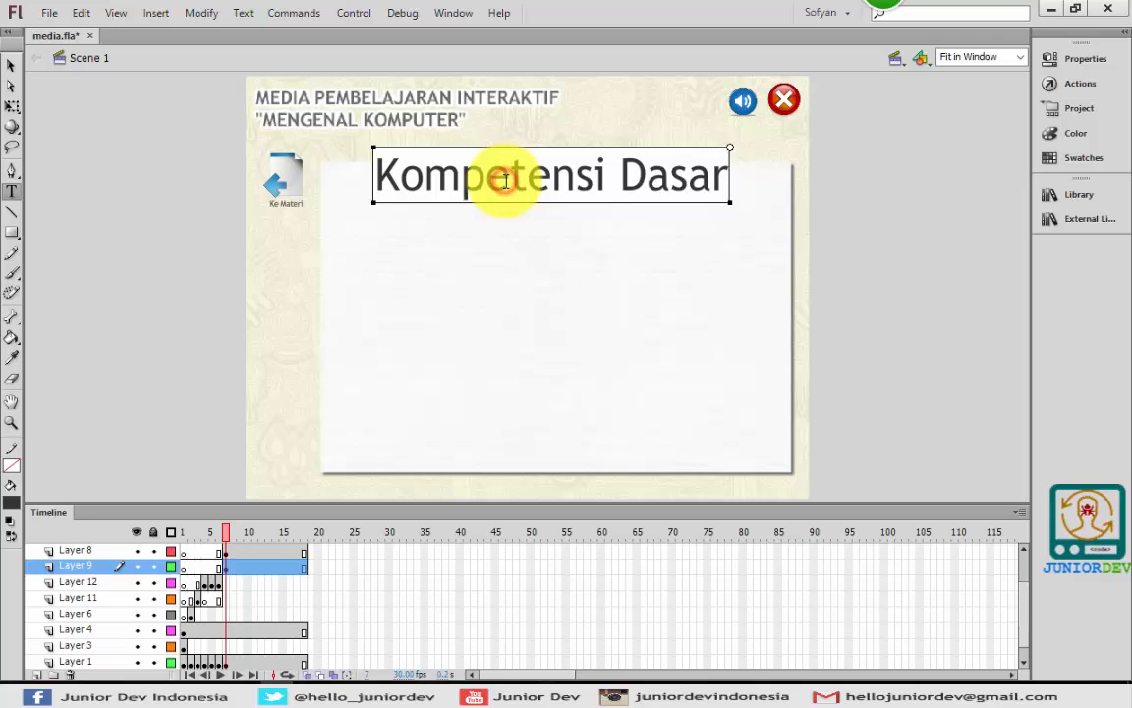
pyautogui.hotkey('ctrl', 'a')
pyautogui.write('Komputer')
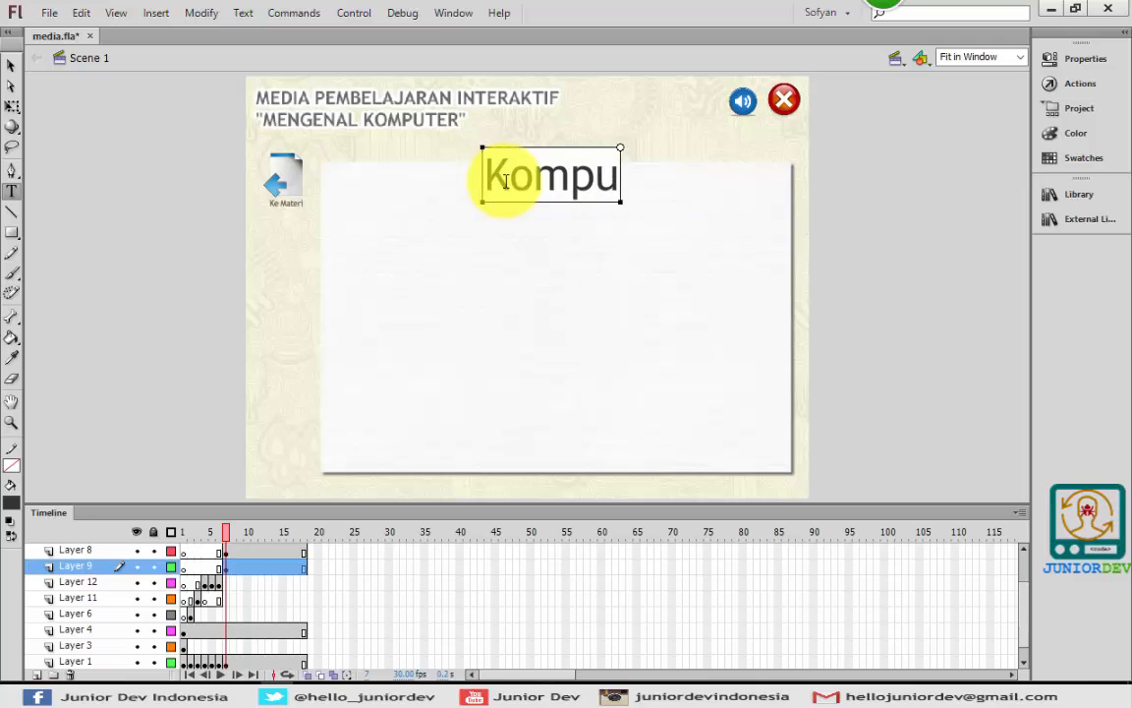
pyautogui.click(12, 65)
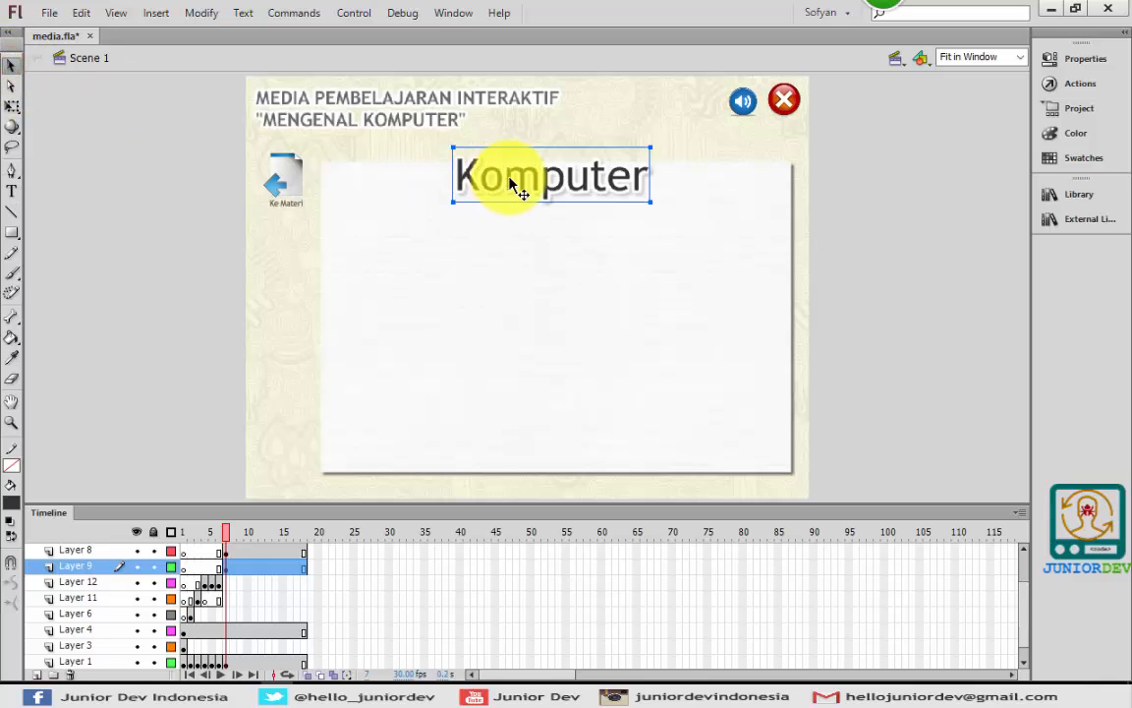
pyautogui.click(141, 327)
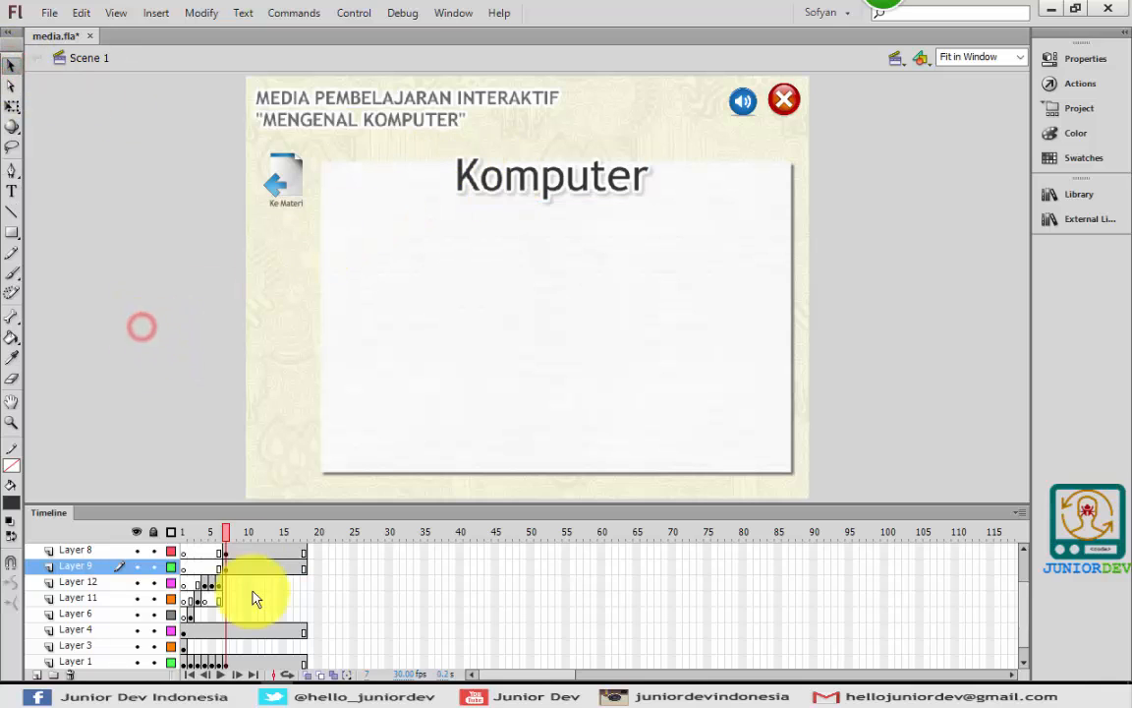
pyautogui.click(227, 567)
pyautogui.click(239, 568)
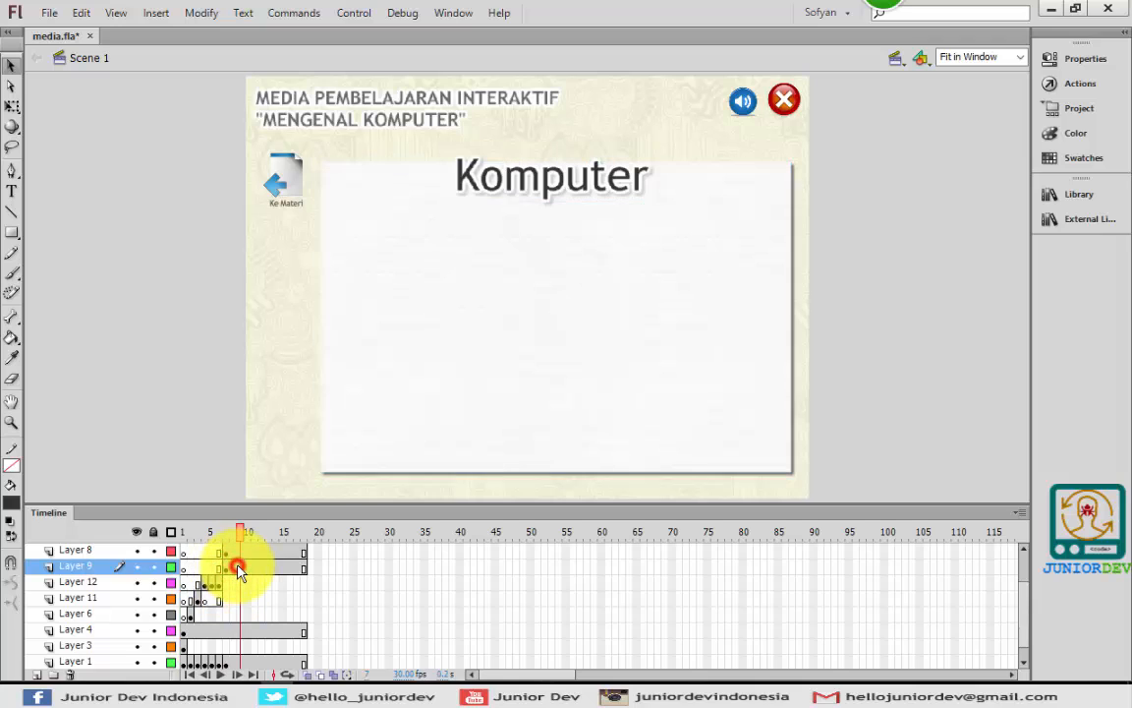
pyautogui.click(227, 568)
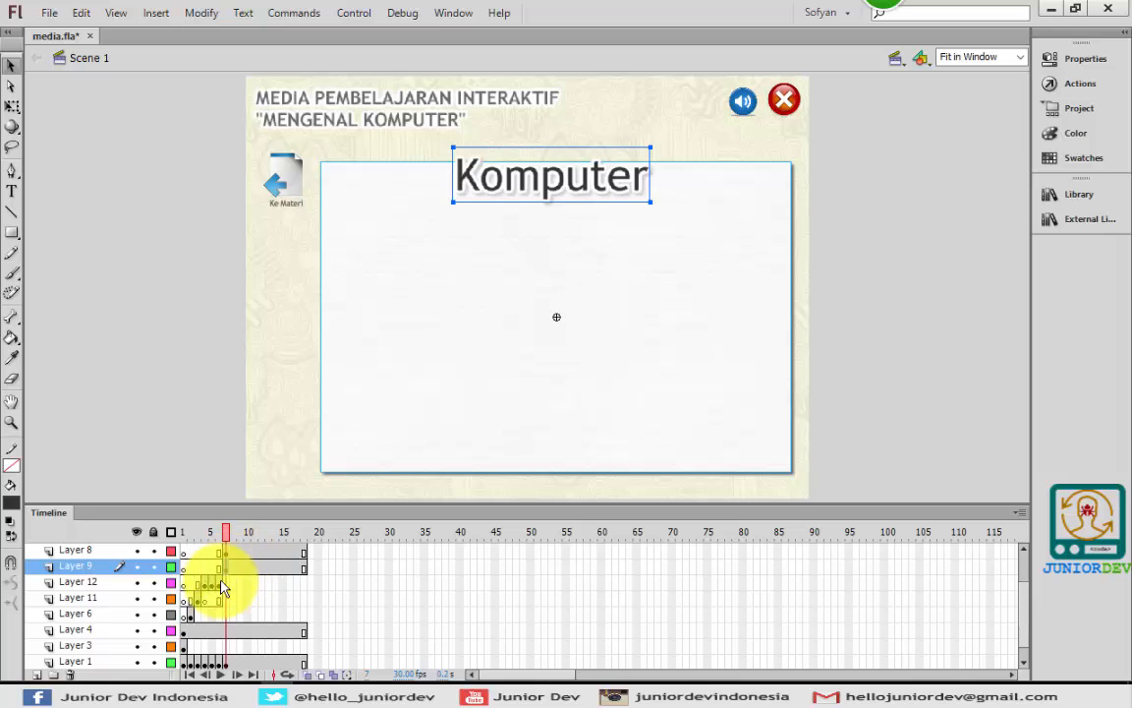
pyautogui.click(220, 583)
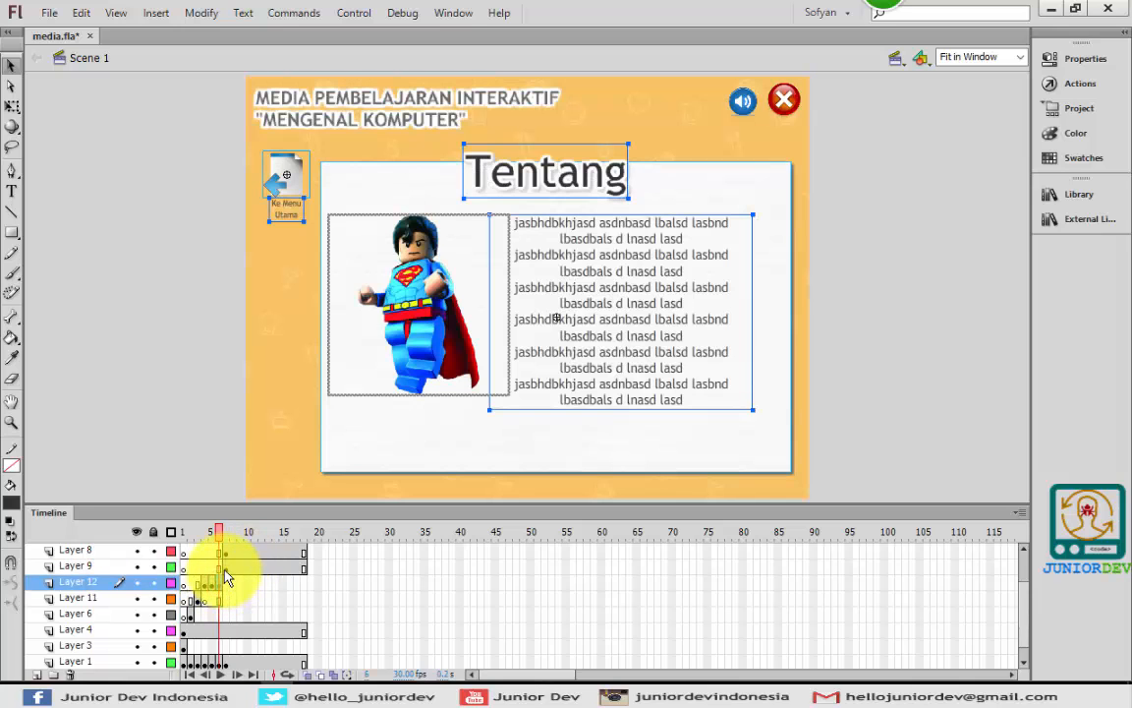
pyautogui.click(225, 568)
# Add a new layer directly above Layer 8 and insert a blank keyframe on it at frame 7
pyautogui.click(227, 553)
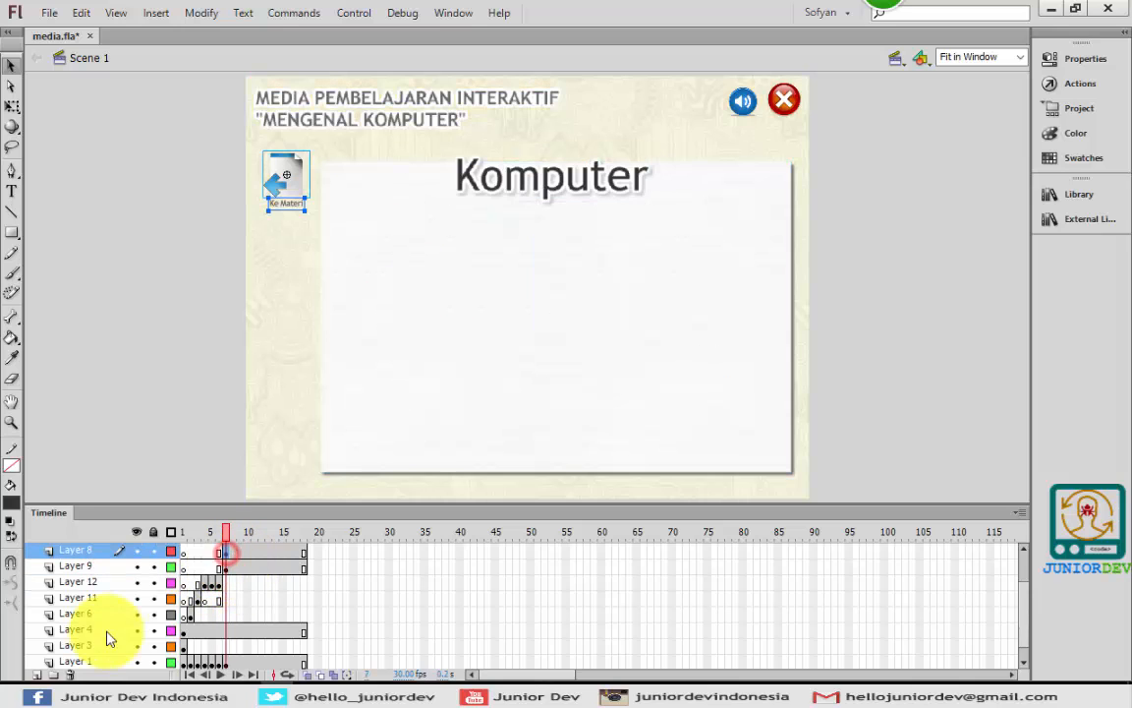
pyautogui.click(38, 675)
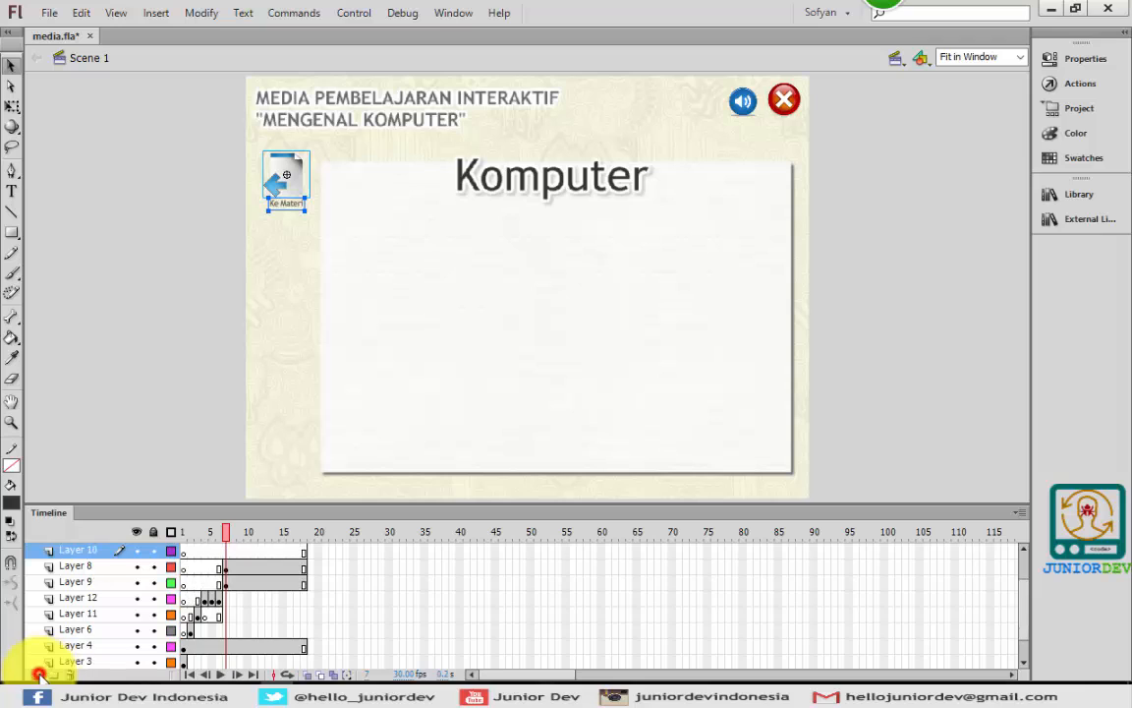
pyautogui.click(226, 554)
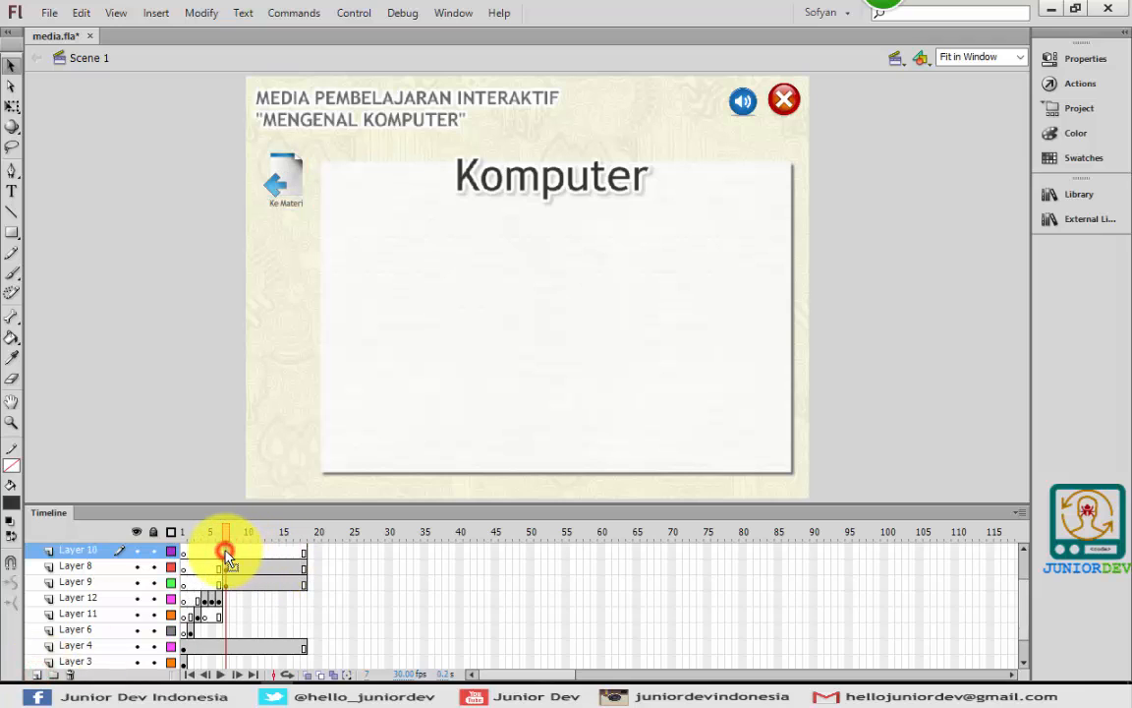
# Import kembali.png and lanjut.png onto frame 7 of the new layer and place the right arrow beside the left arrow
pyautogui.click(49, 13)
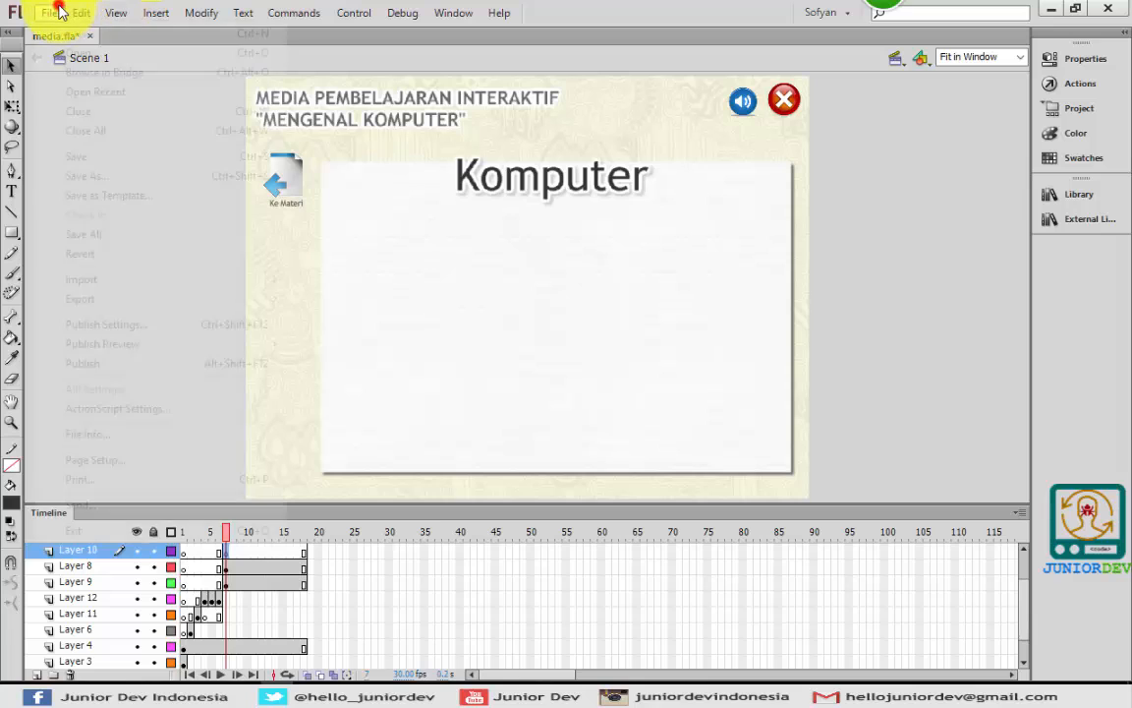
pyautogui.moveTo(233, 281)
pyautogui.click(330, 285)
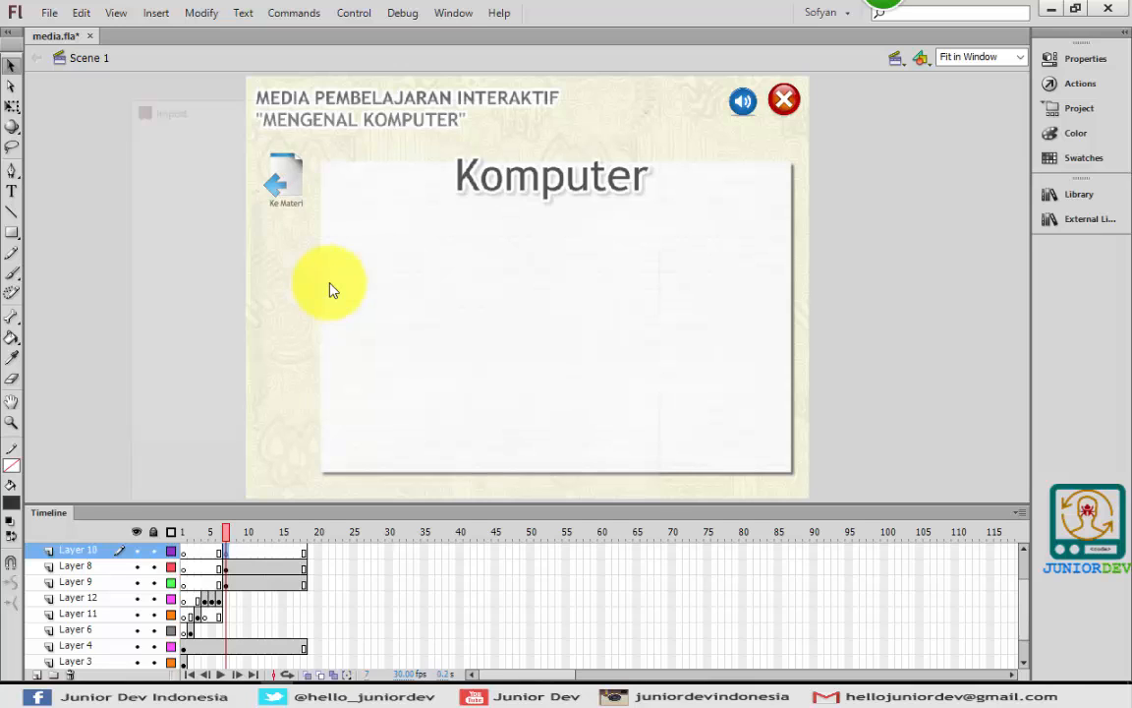
pyautogui.hotkey('ctrl', 'r')
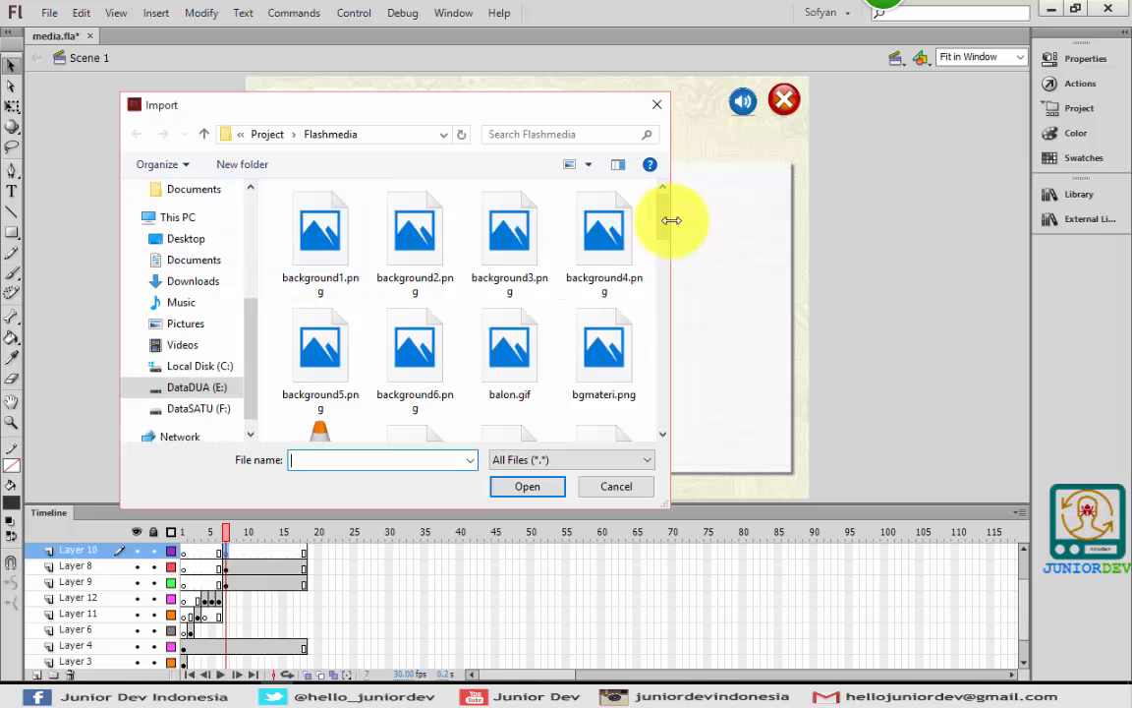
pyautogui.moveTo(664, 222); pyautogui.dragTo(662, 291)
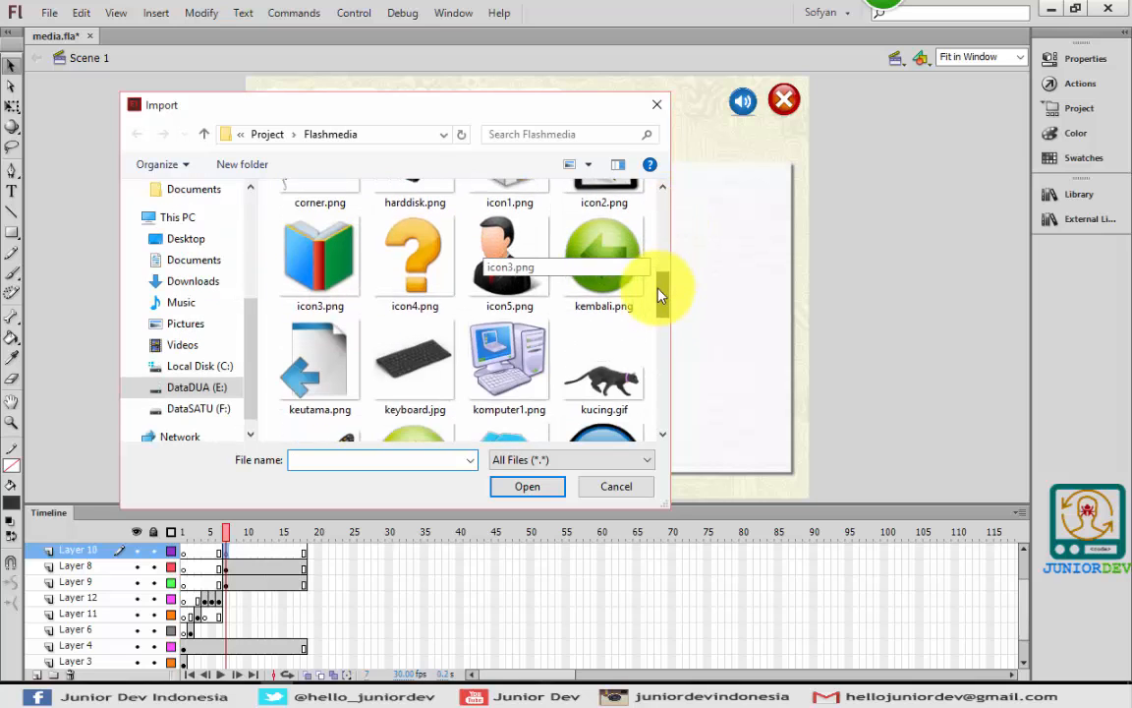
pyautogui.click(609, 246)
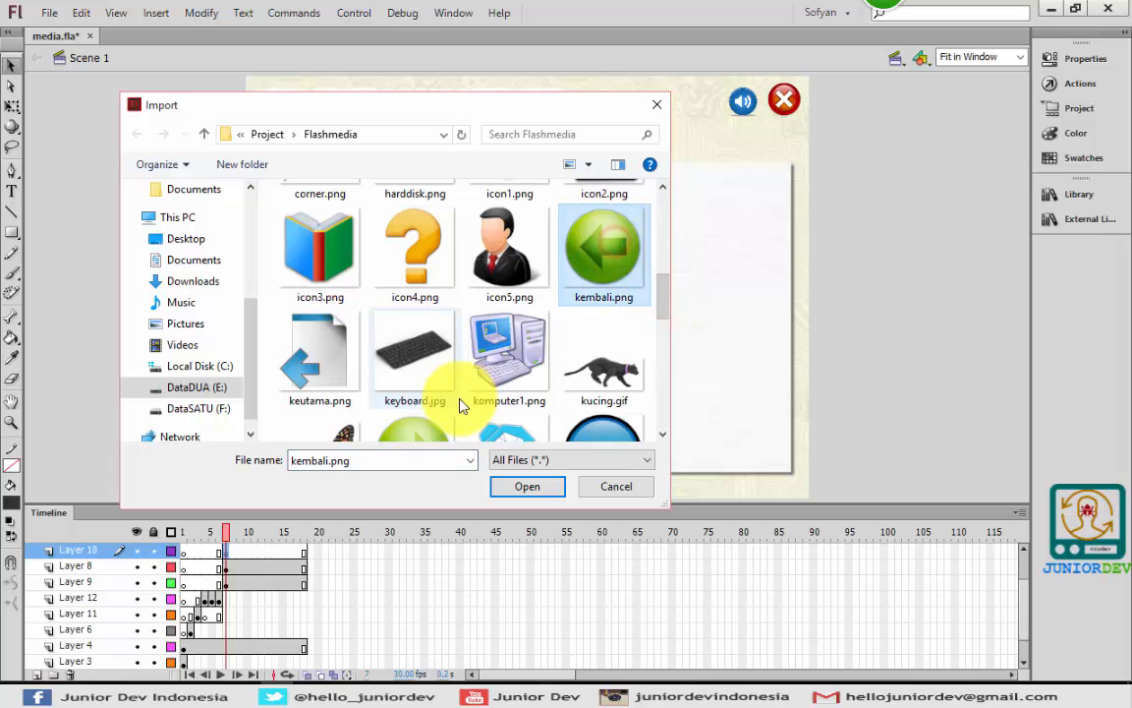
pyautogui.keyDown('ctrl'); pyautogui.click(433, 428); pyautogui.keyUp('ctrl')
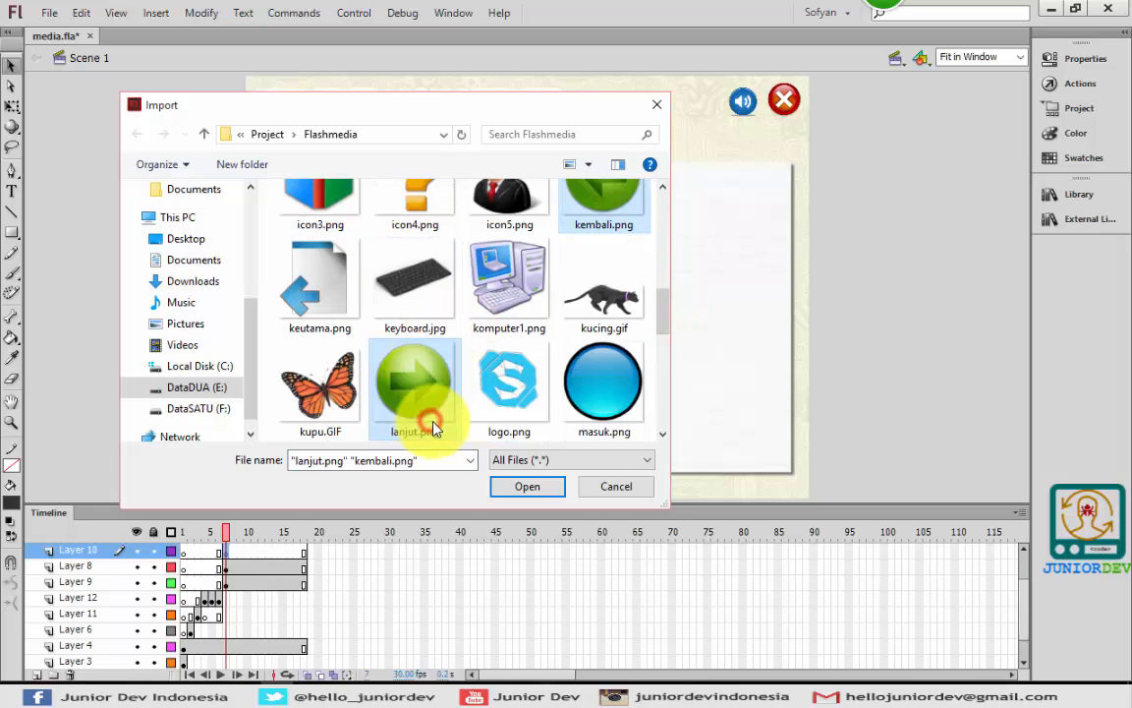
pyautogui.click(529, 486)
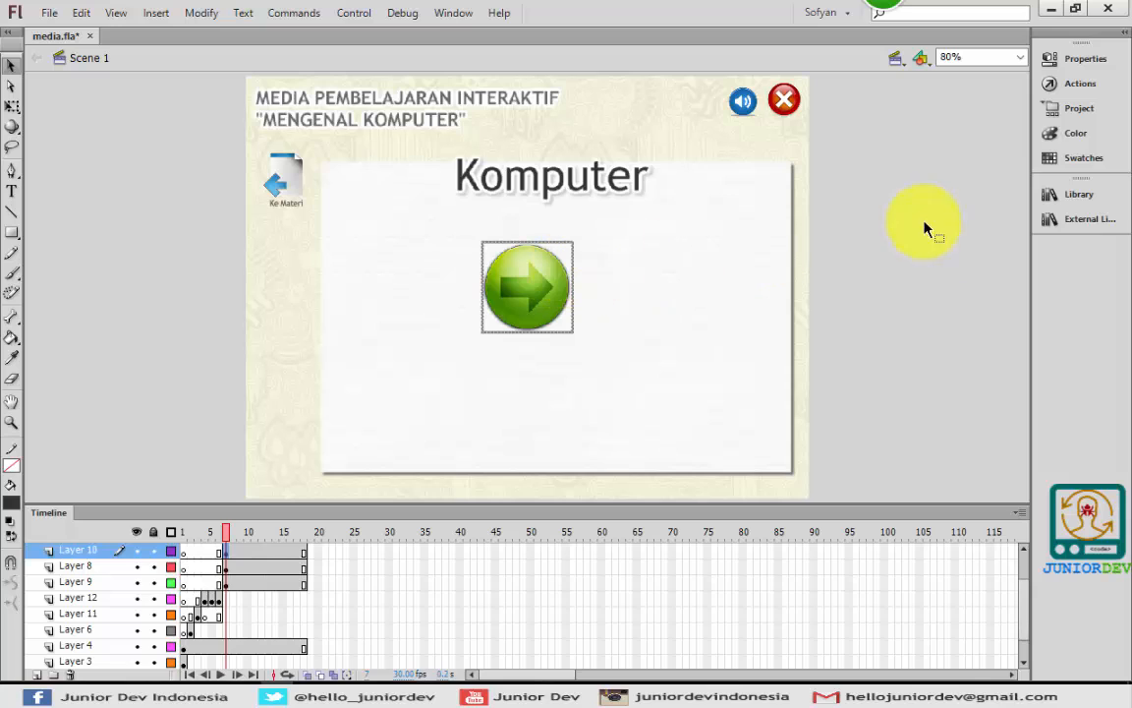
pyautogui.click(954, 281)
pyautogui.moveTo(646, 313); pyautogui.dragTo(629, 305)
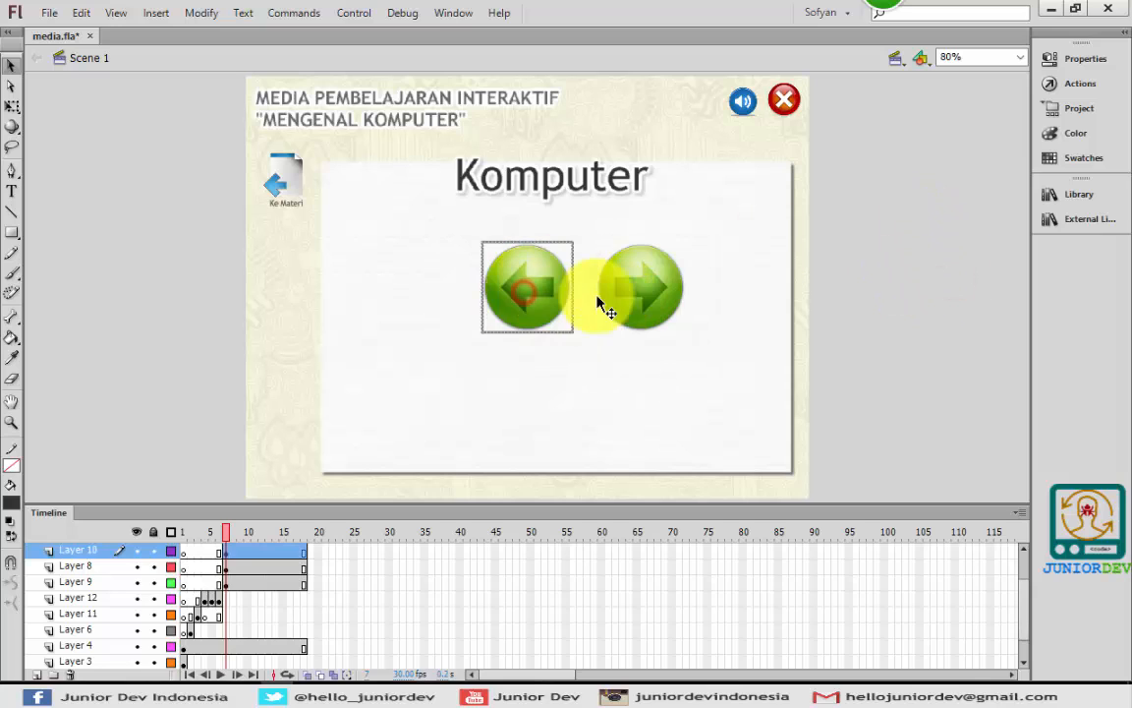
# Convert the right arrow and the left arrow images into separate Movie Clip symbols with default names
pyautogui.rightClick(639, 306)
pyautogui.click(706, 602)
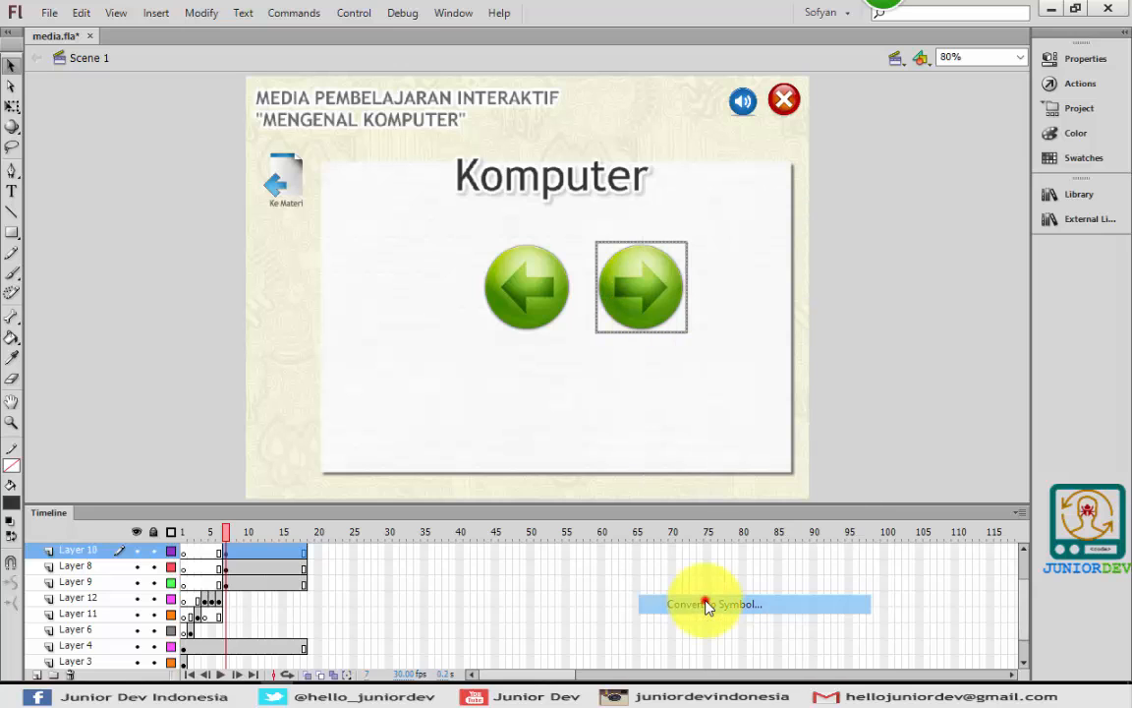
pyautogui.click(519, 244)
pyautogui.click(519, 259)
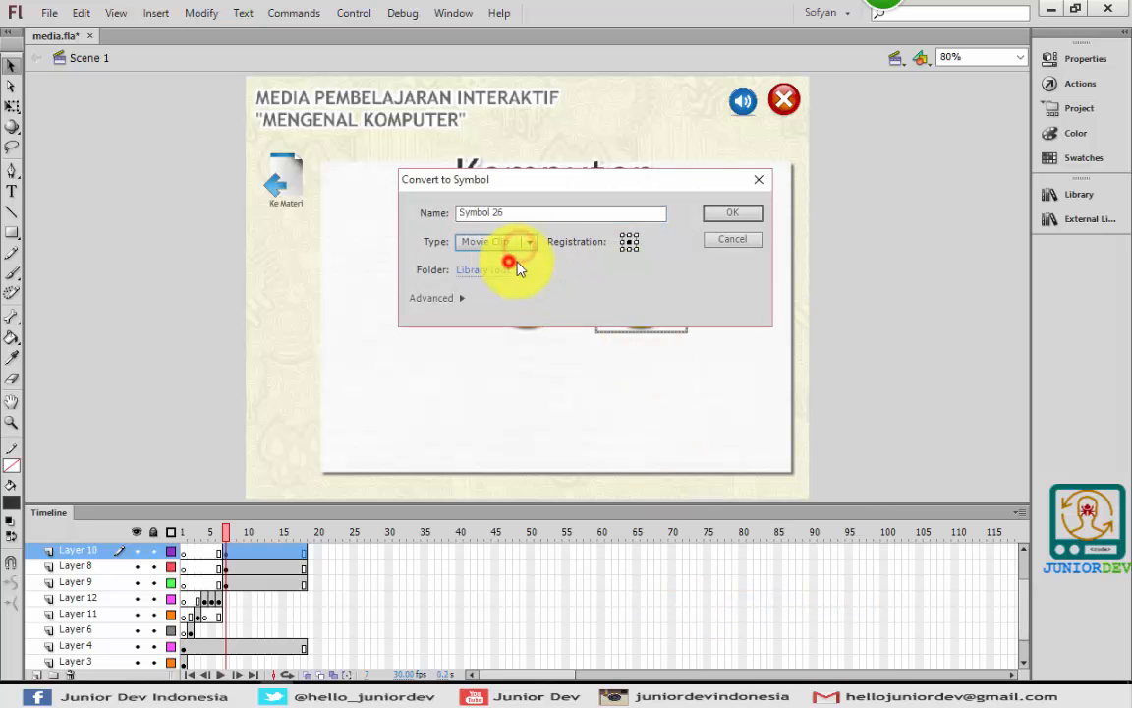
pyautogui.click(747, 213)
pyautogui.click(538, 285)
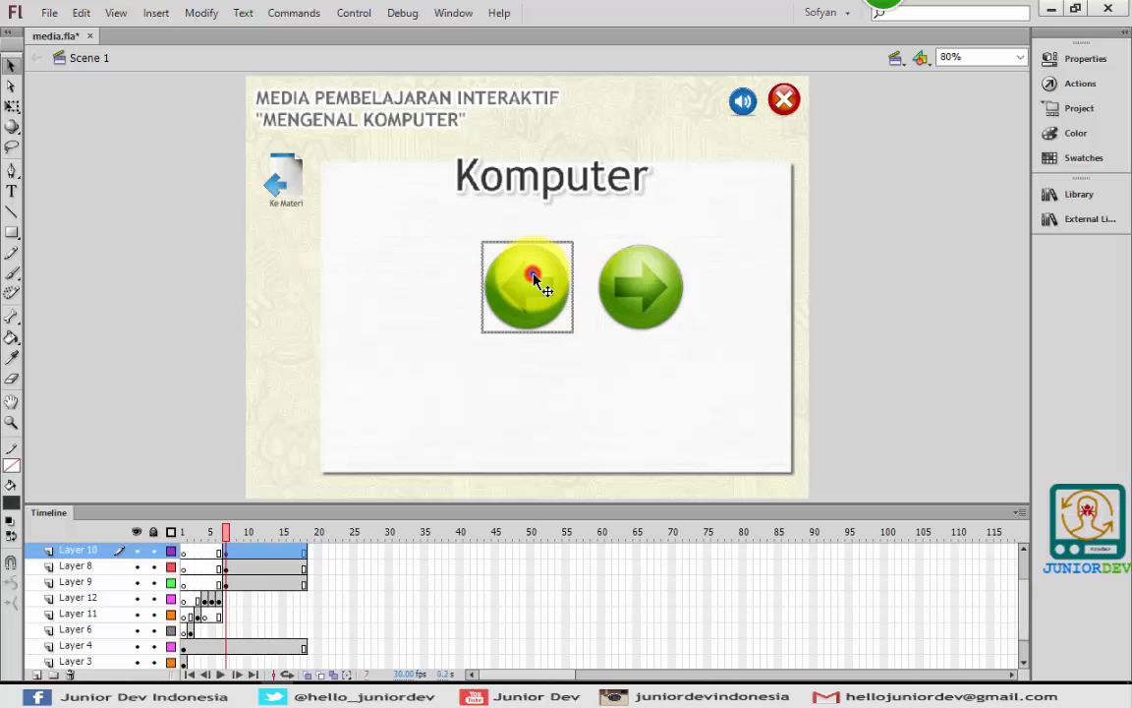
pyautogui.rightClick(538, 285)
pyautogui.click(585, 603)
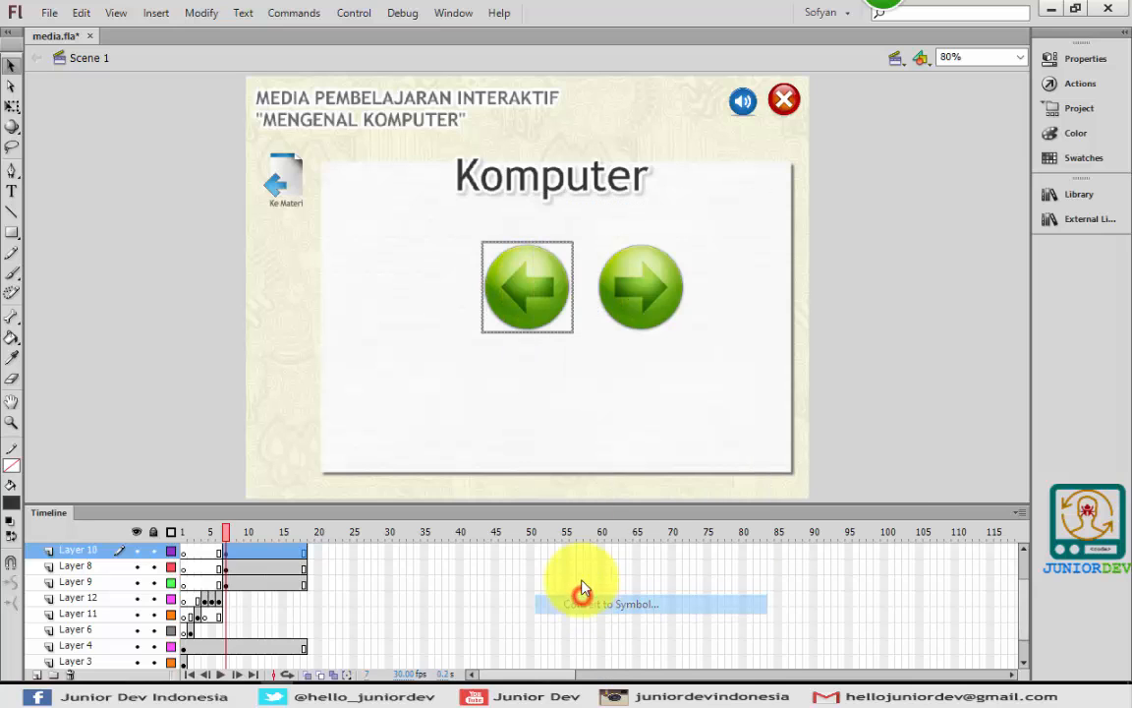
pyautogui.click(739, 214)
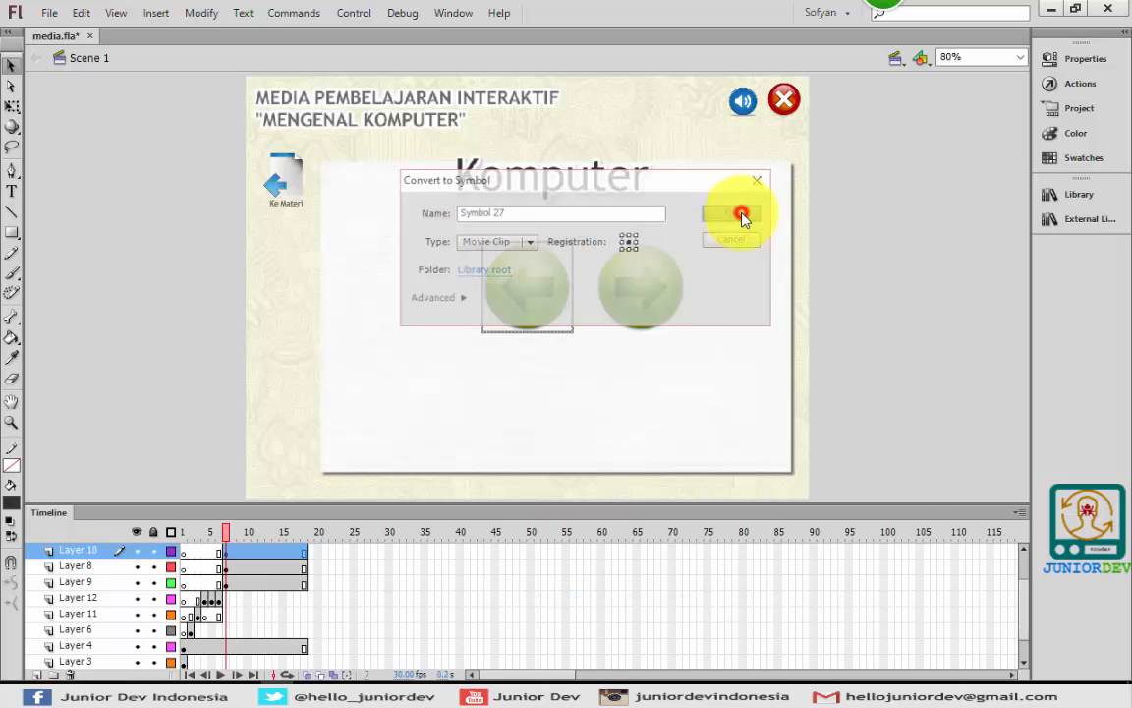
# Wrap the right arrow and the left arrow movie clips each in its own Button symbol
pyautogui.click(632, 295)
pyautogui.rightClick(632, 295)
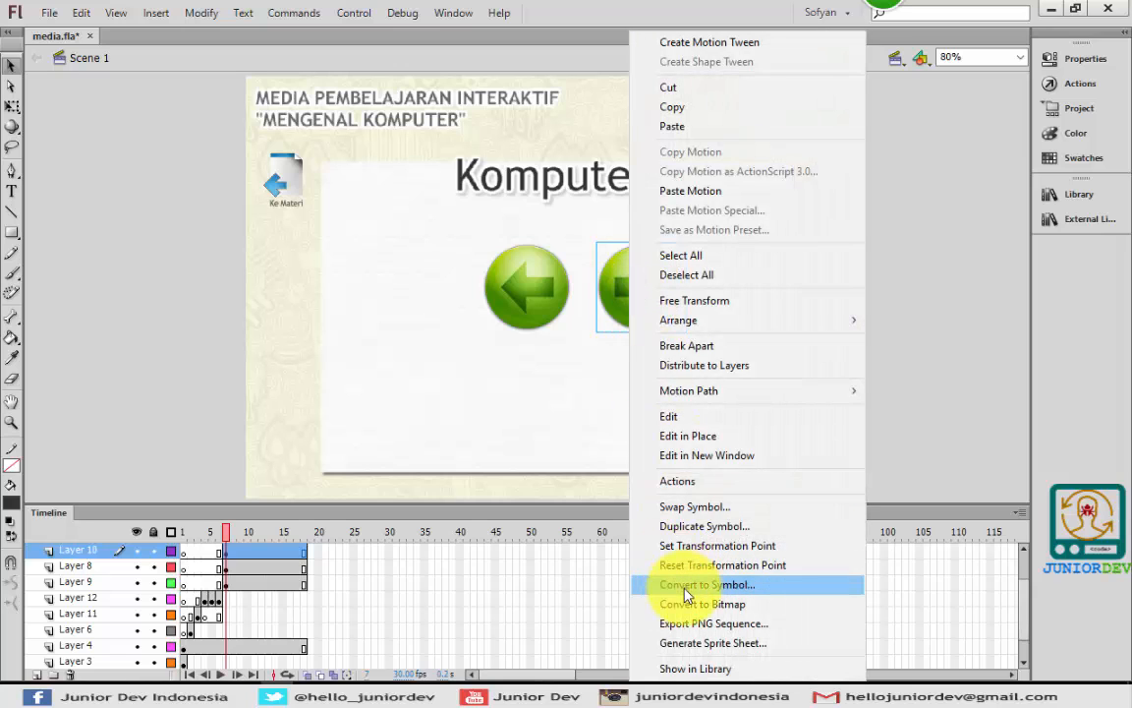
pyautogui.click(678, 582)
pyautogui.click(497, 241)
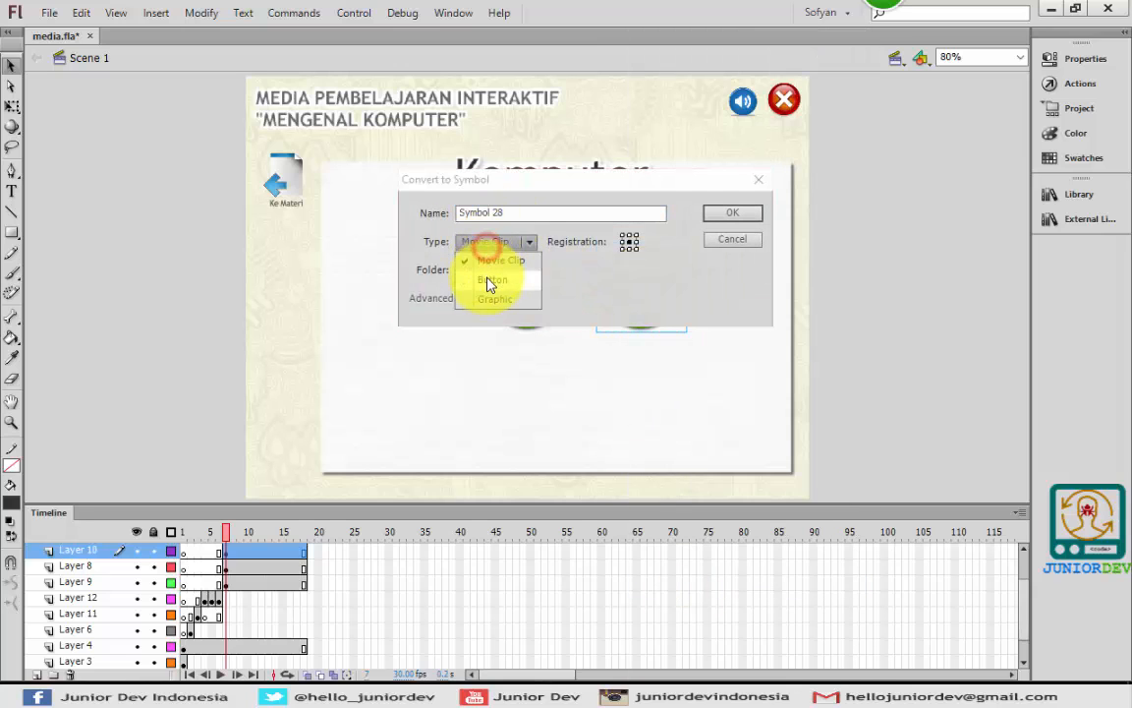
pyautogui.click(493, 280)
pyautogui.click(745, 218)
pyautogui.click(537, 276)
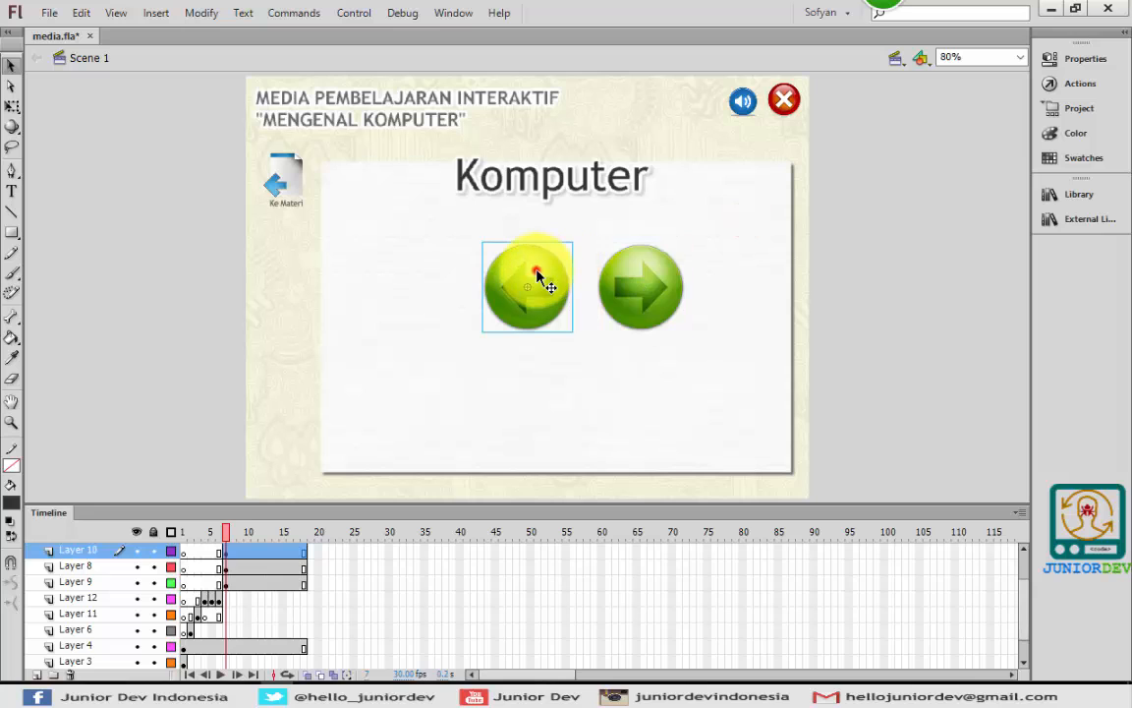
pyautogui.rightClick(537, 274)
pyautogui.click(603, 583)
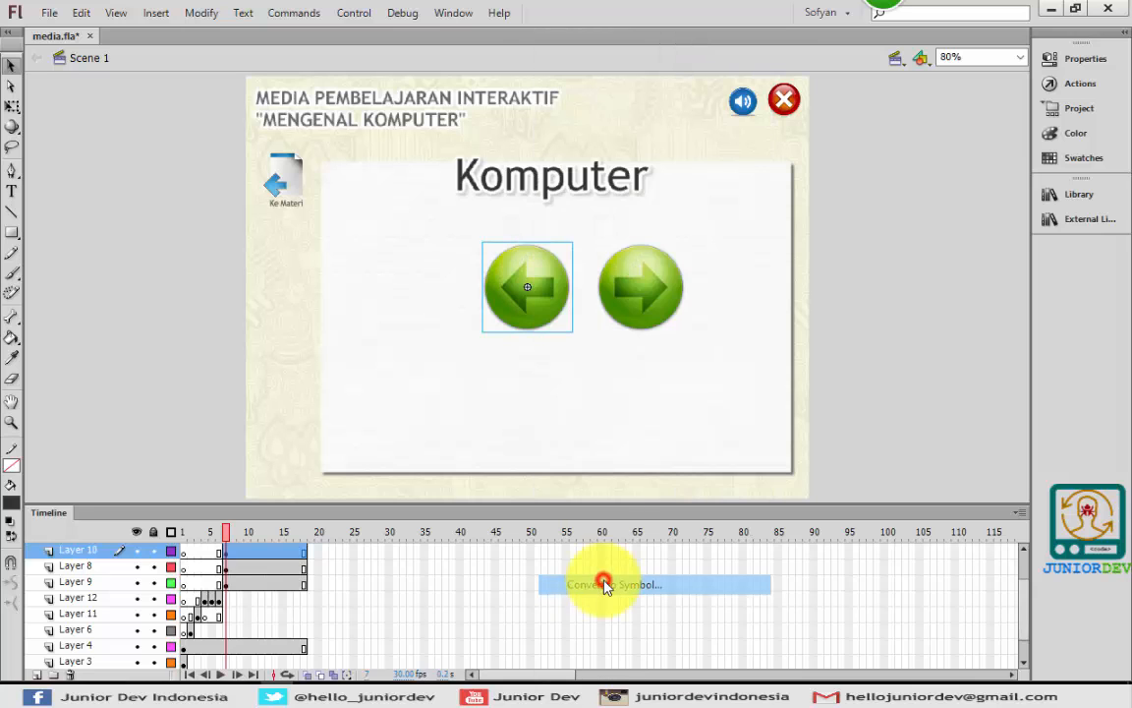
pyautogui.click(714, 214)
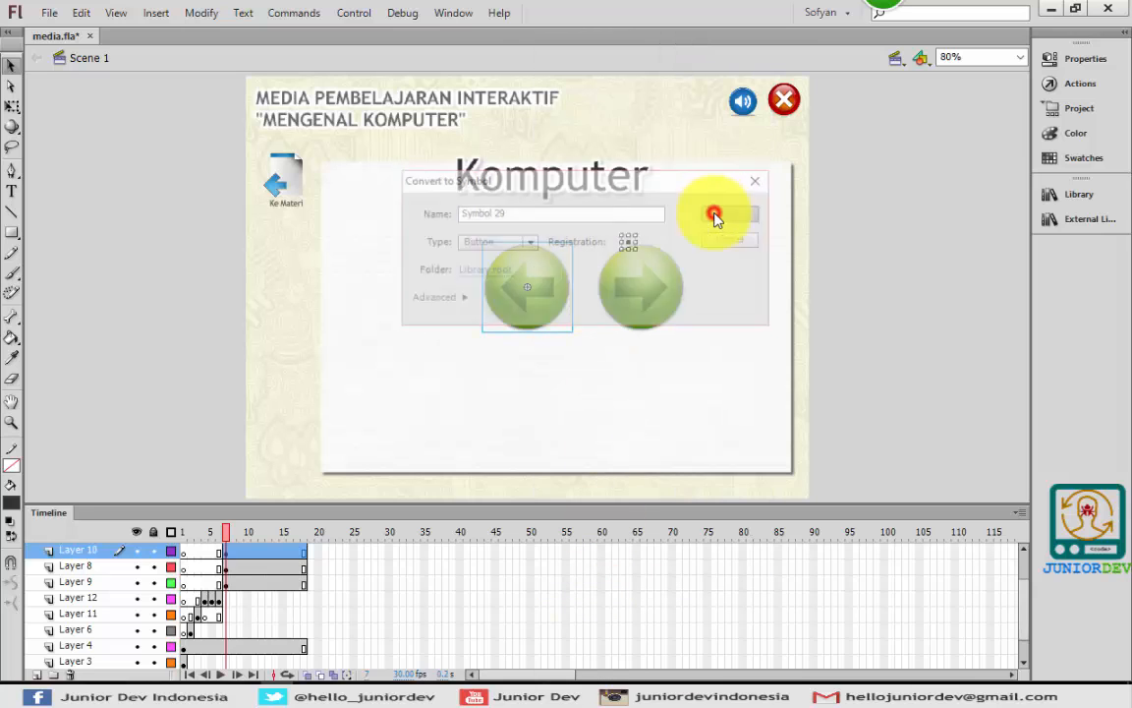
# Edit the right arrow button symbol in place and insert a keyframe in its Over state
pyautogui.click(648, 284)
pyautogui.click(542, 287)
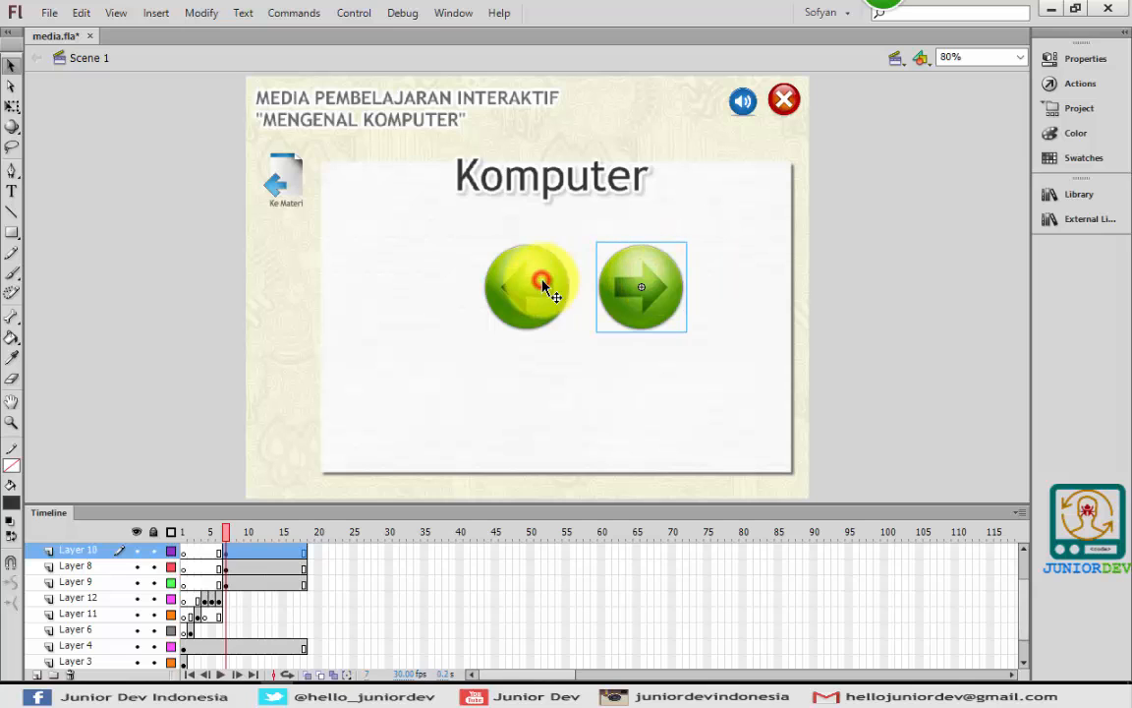
pyautogui.click(662, 285)
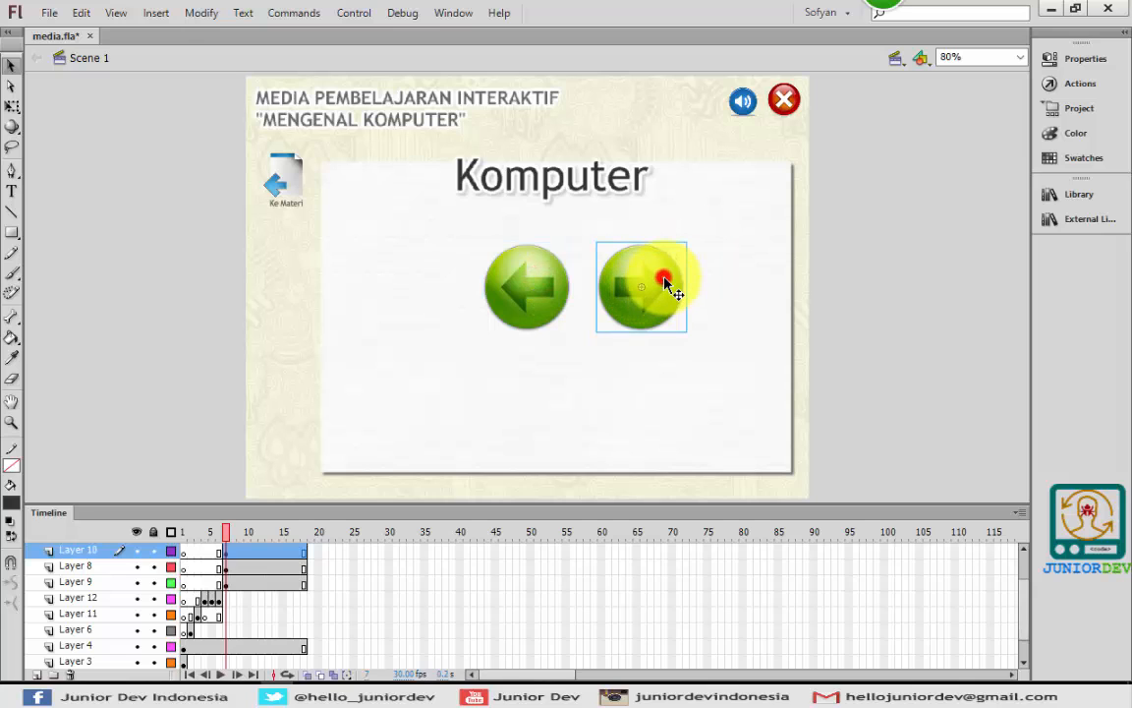
pyautogui.hotkey('ctrl', 'e')
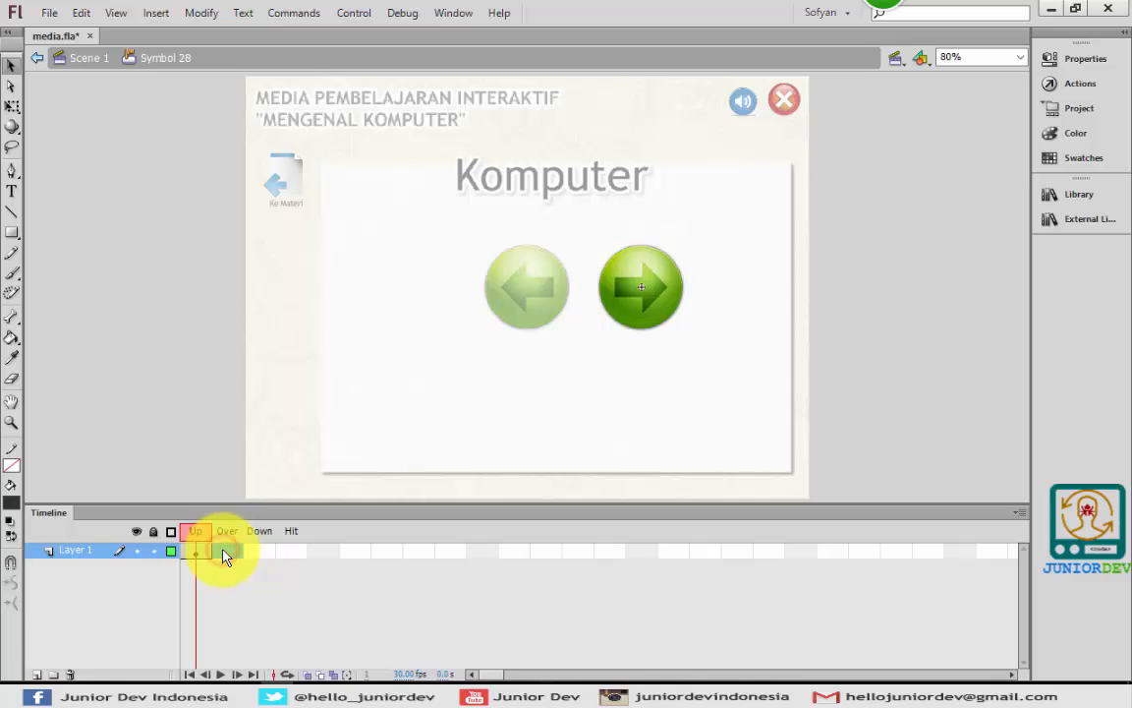
pyautogui.click(225, 552)
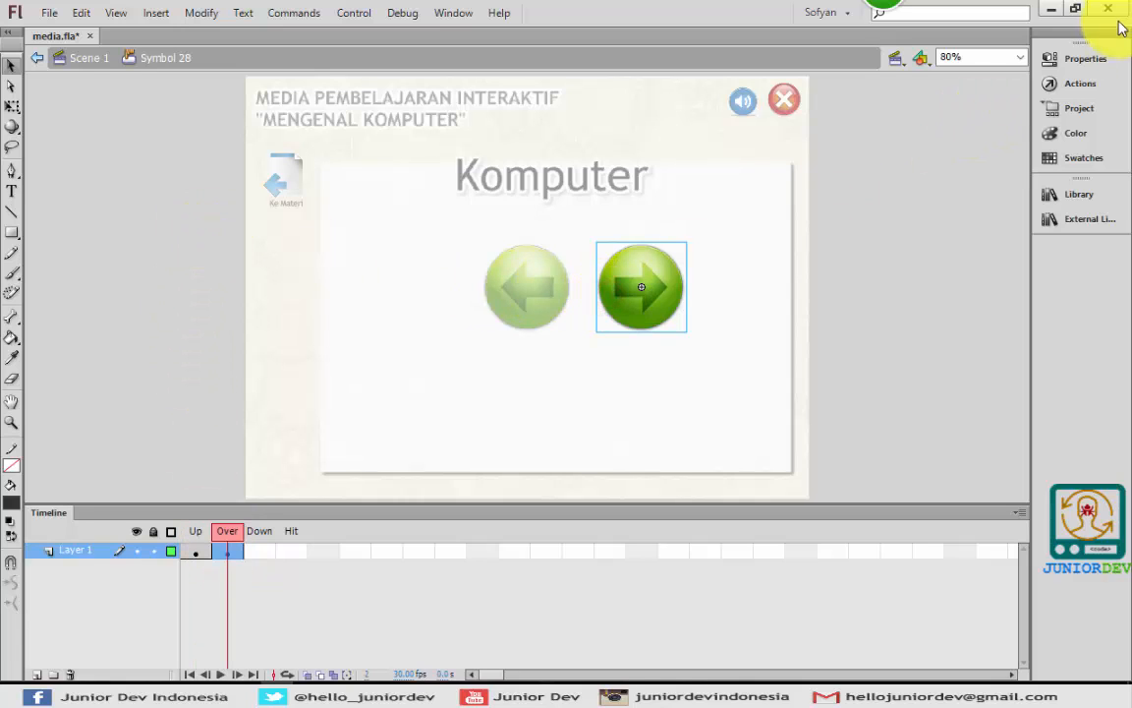
# Add a white Glow filter to the Over-state arrow with 1000% strength and 10 px blur in X and Y
pyautogui.click(1083, 59)
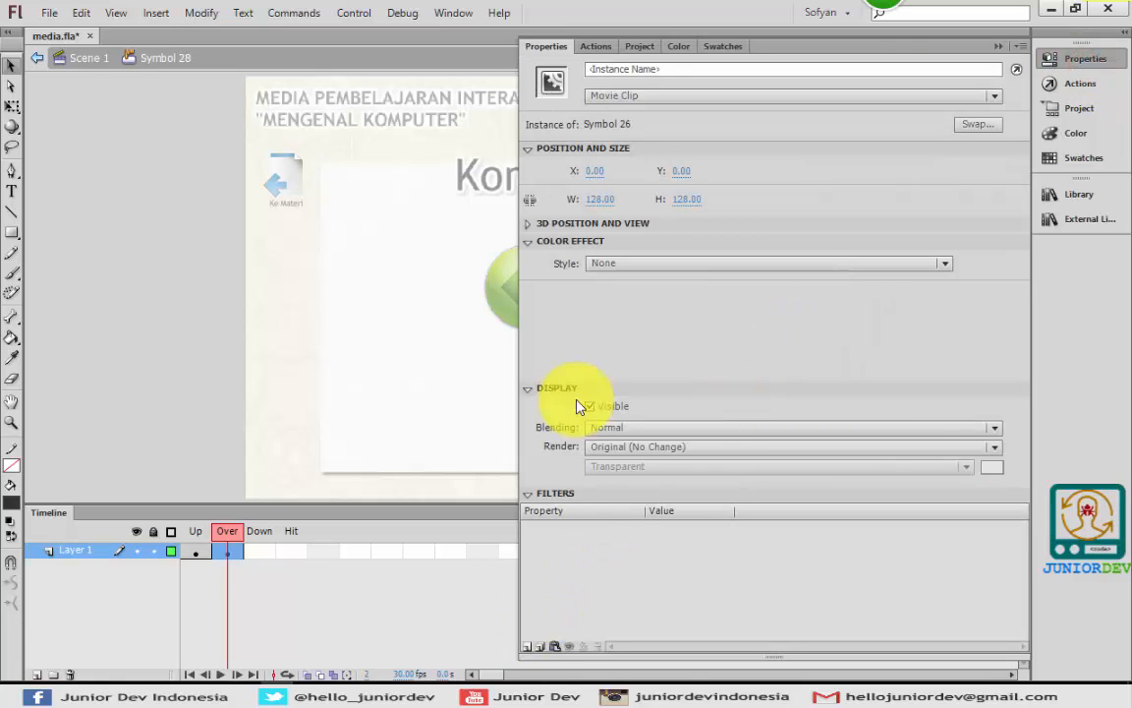
pyautogui.click(527, 389)
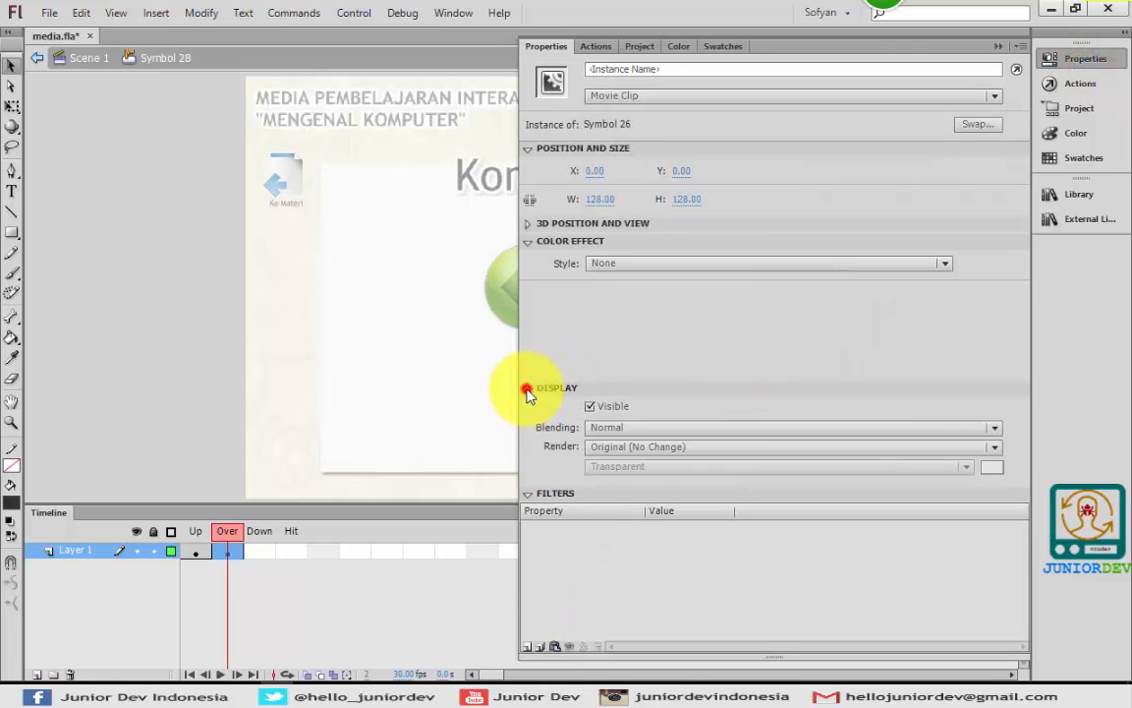
pyautogui.click(527, 642)
pyautogui.click(588, 551)
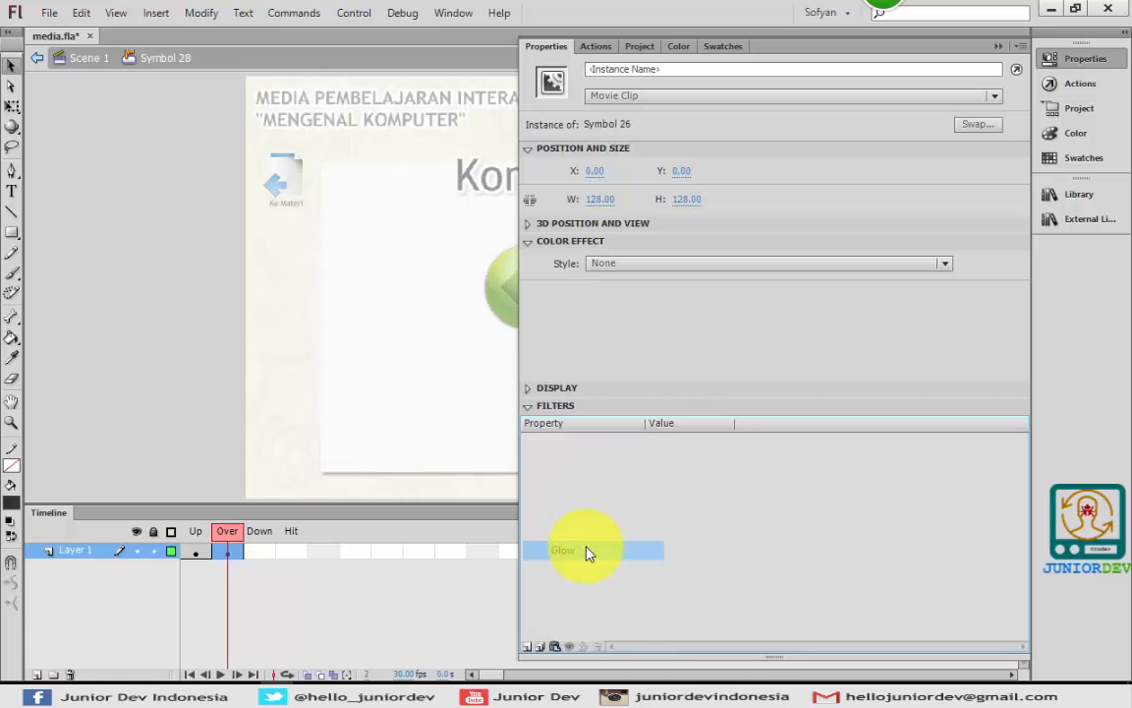
pyautogui.click(656, 524)
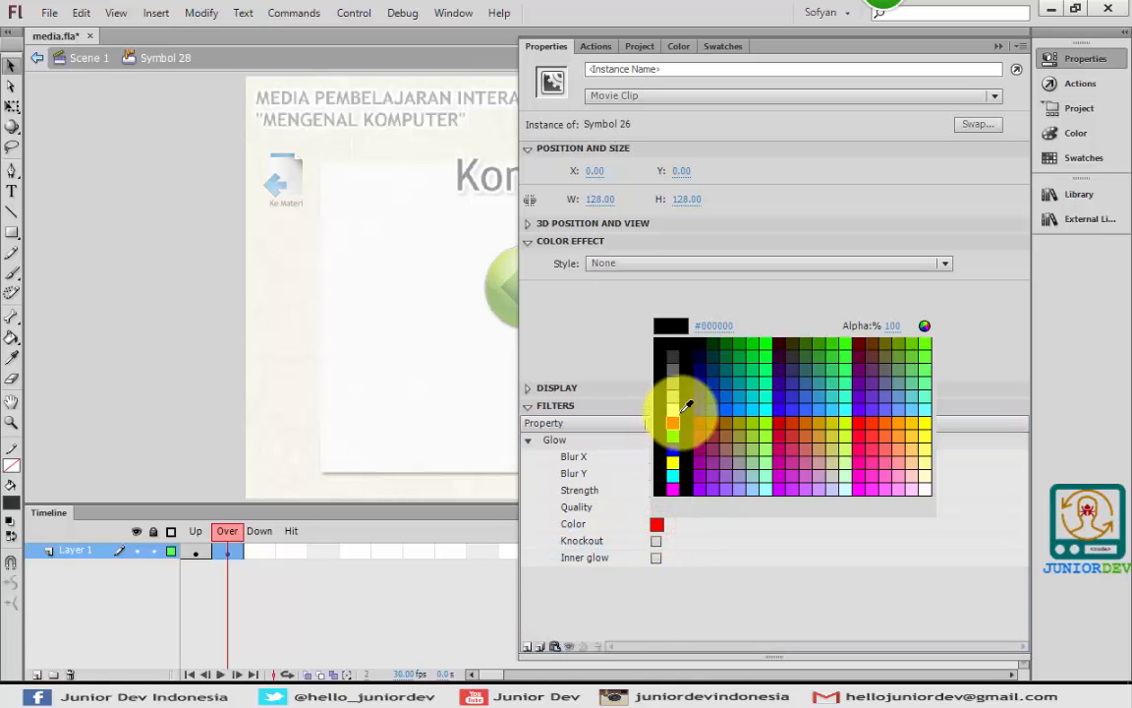
pyautogui.click(681, 408)
pyautogui.click(677, 489)
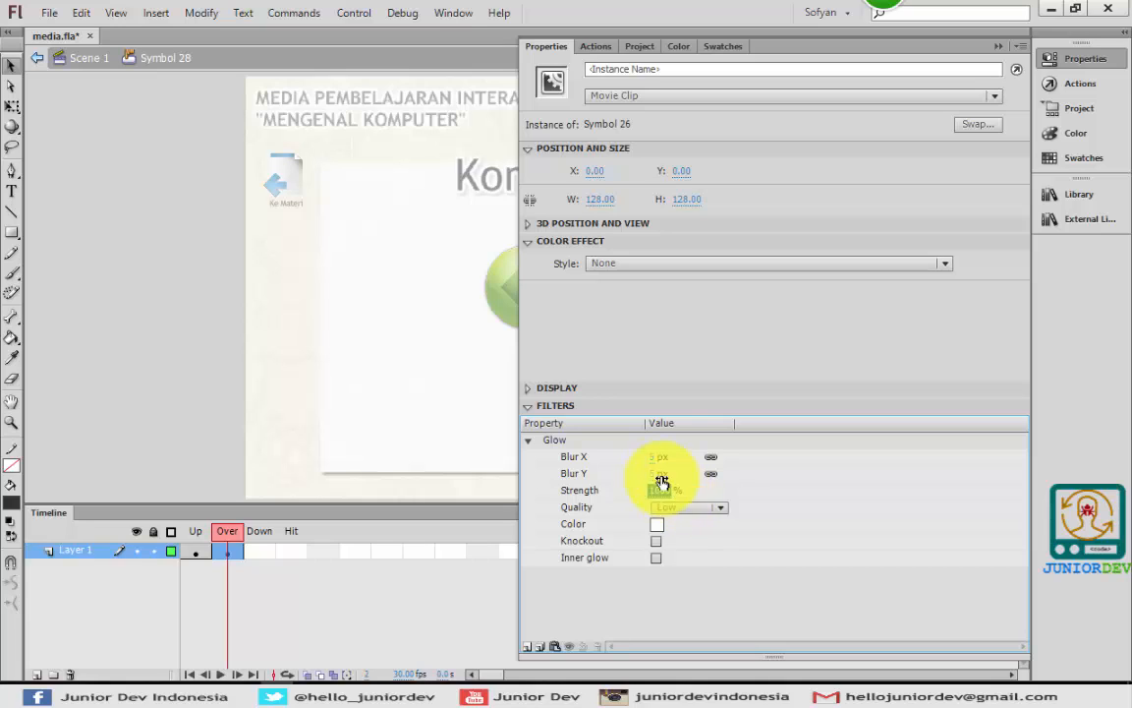
pyautogui.click(660, 476)
pyautogui.moveTo(670, 475); pyautogui.dragTo(623, 474)
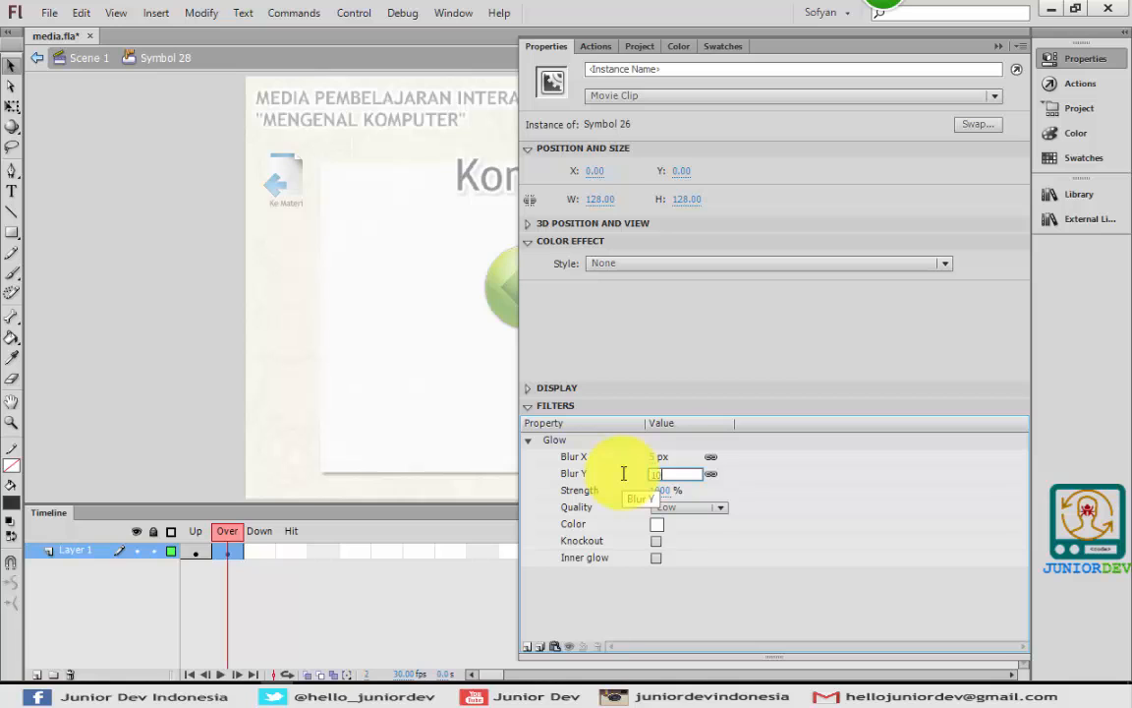
# Insert a keyframe in the button's Down state and set the arrow's glow color to yellow
pyautogui.click(265, 550)
pyautogui.press('F6')
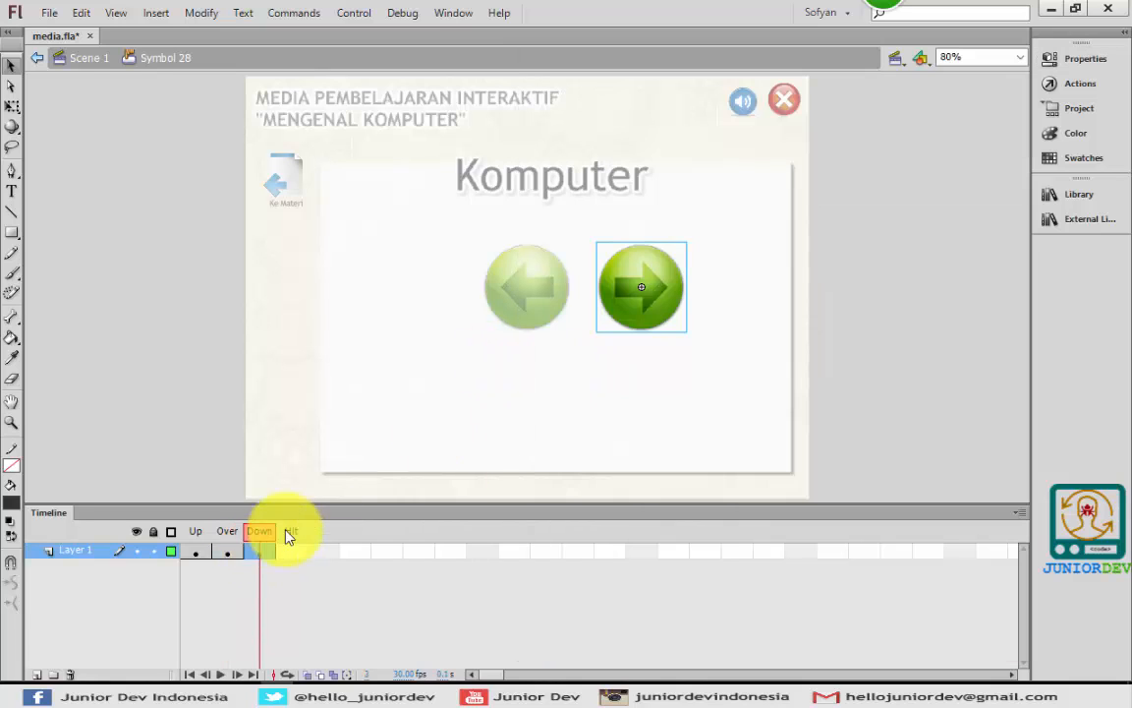
pyautogui.click(1057, 61)
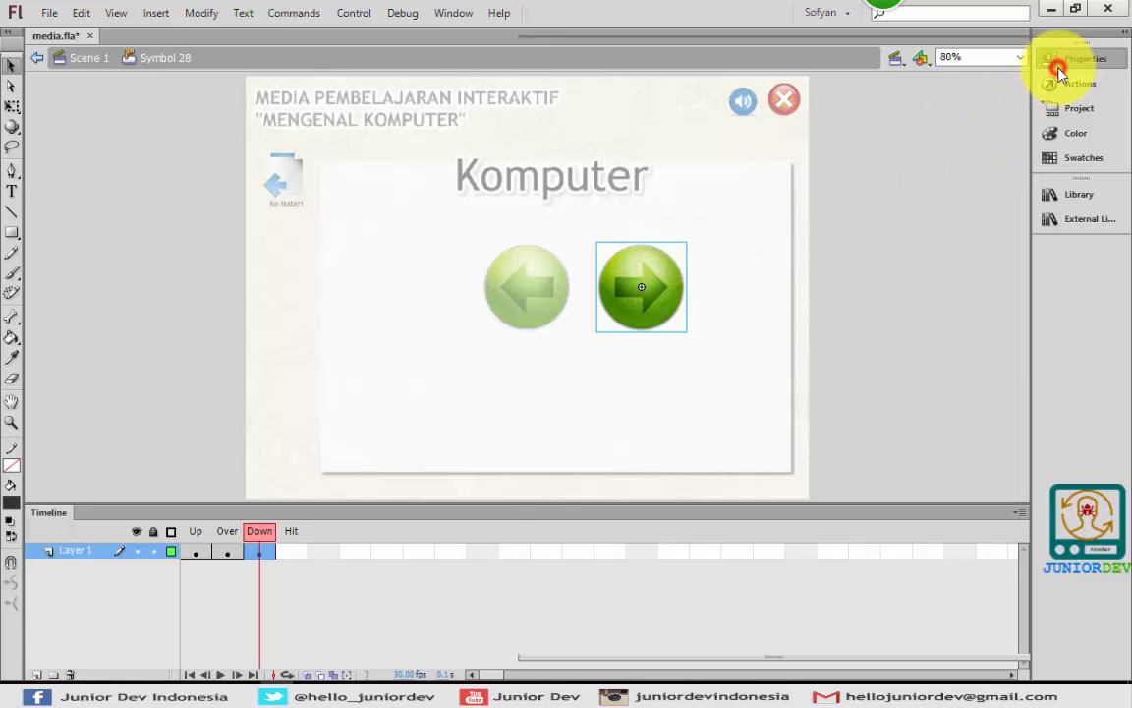
pyautogui.click(655, 528)
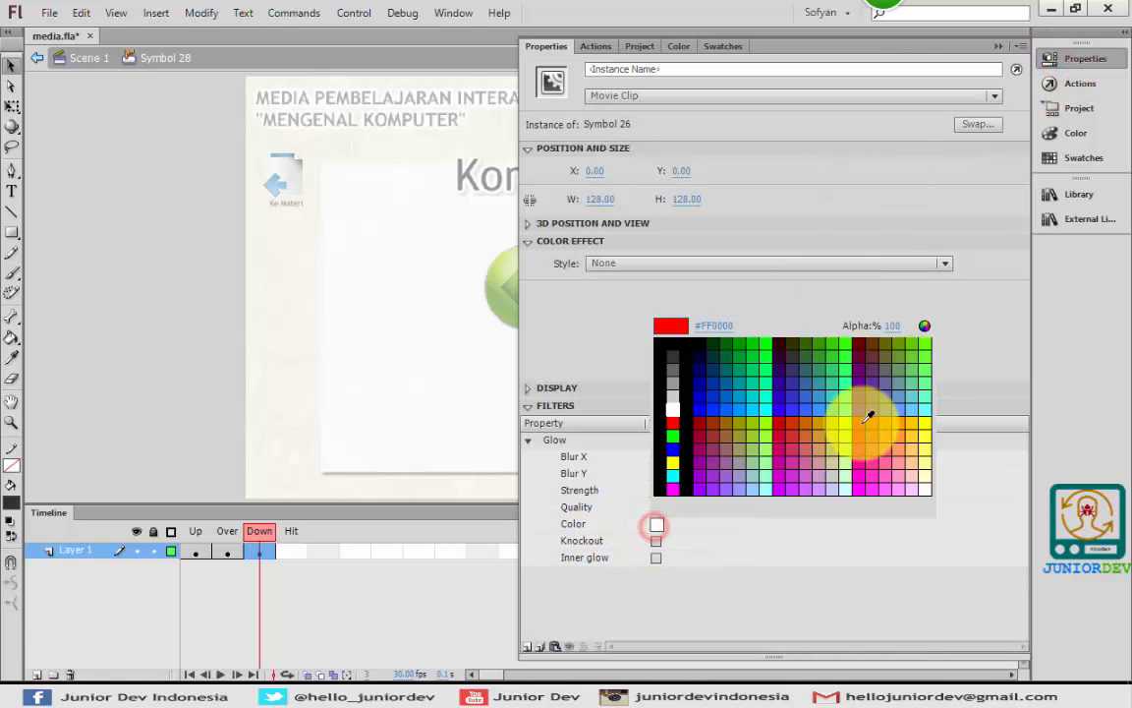
pyautogui.click(925, 421)
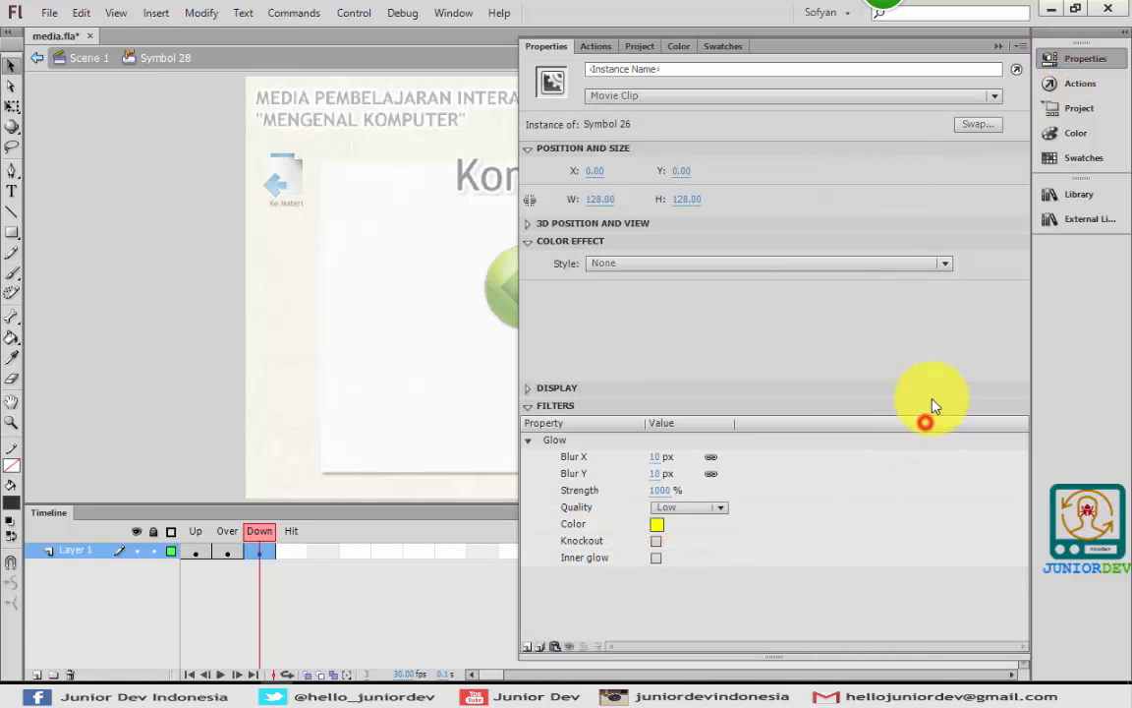
# Leave the right arrow button symbol, edit the left arrow button in place and insert a keyframe in its Over state
pyautogui.click(1073, 59)
pyautogui.doubleClick(193, 373)
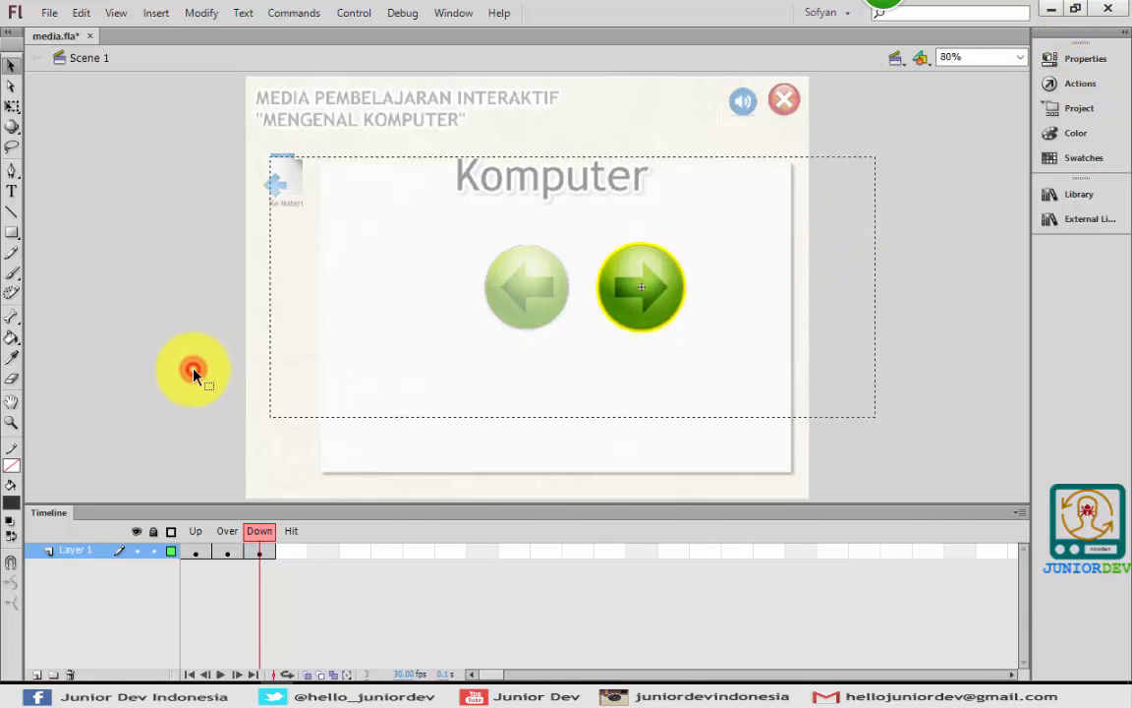
pyautogui.click(527, 300)
pyautogui.doubleClick(528, 300)
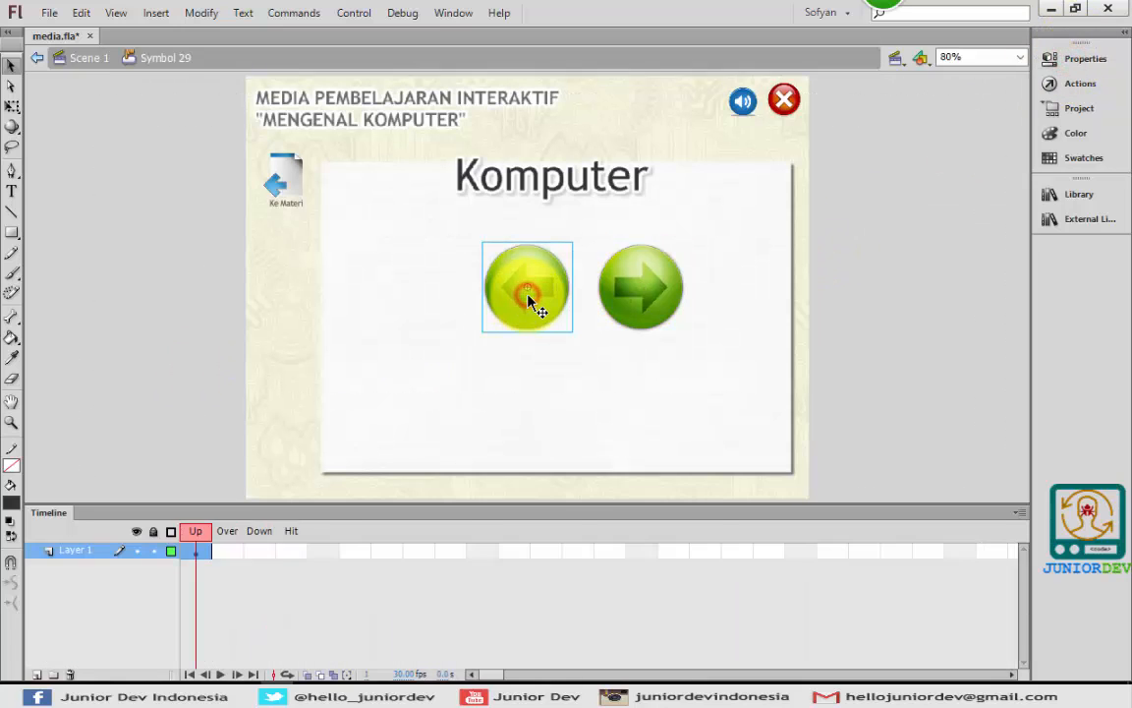
pyautogui.click(227, 551)
pyautogui.press('F6')
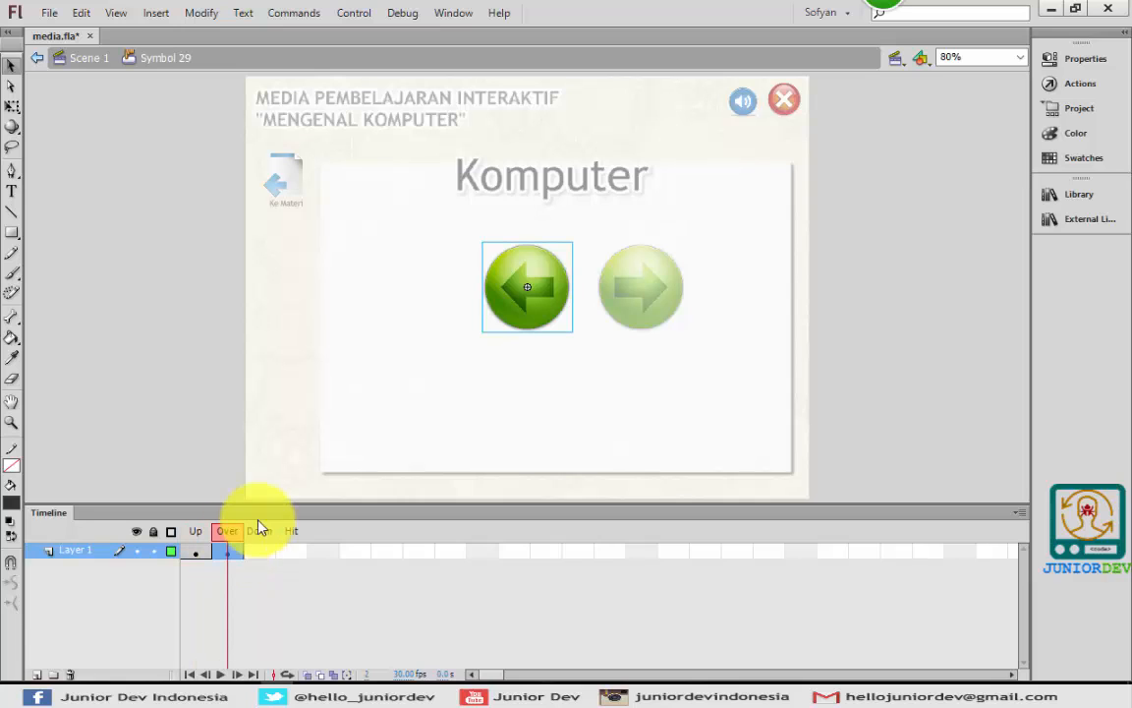
# Add a white Glow filter to the left arrow's Over state with 1000% strength and 10 px blur in X and Y
pyautogui.click(1067, 58)
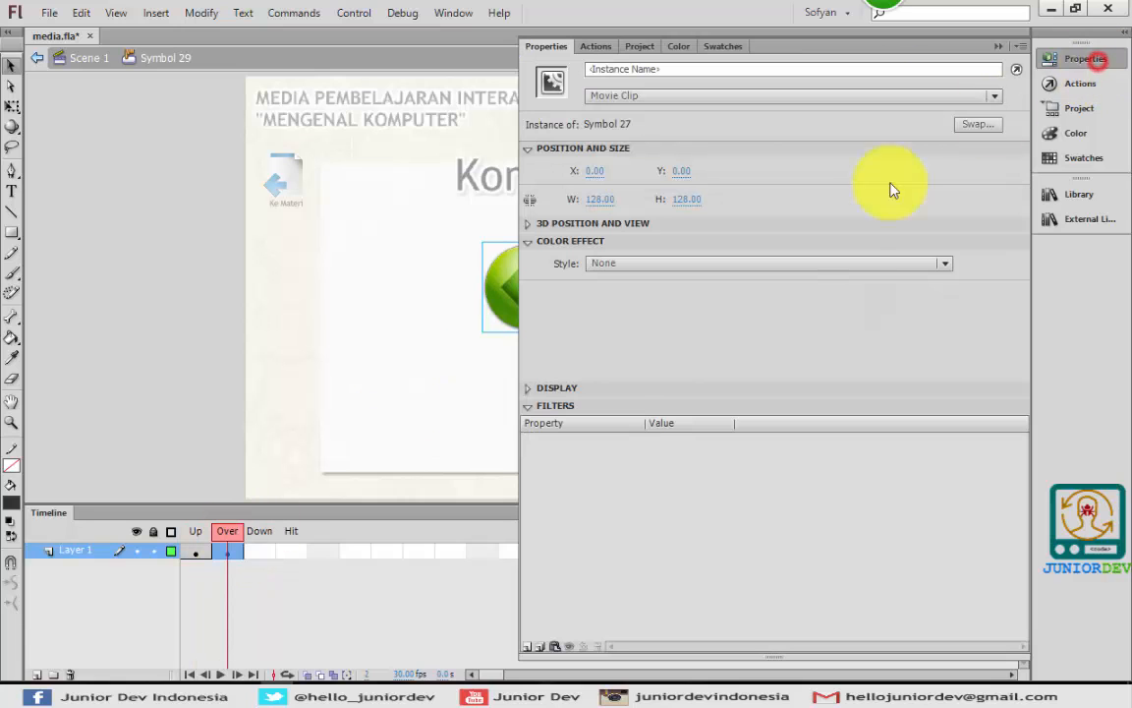
pyautogui.click(528, 646)
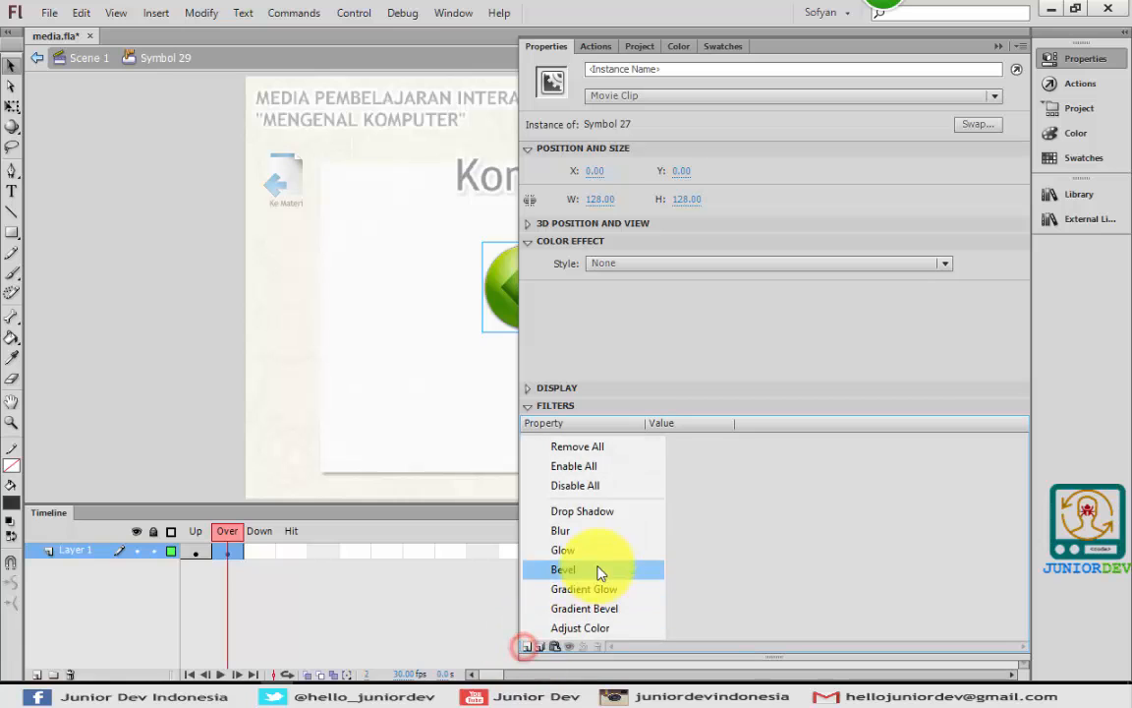
pyautogui.click(588, 556)
pyautogui.click(657, 524)
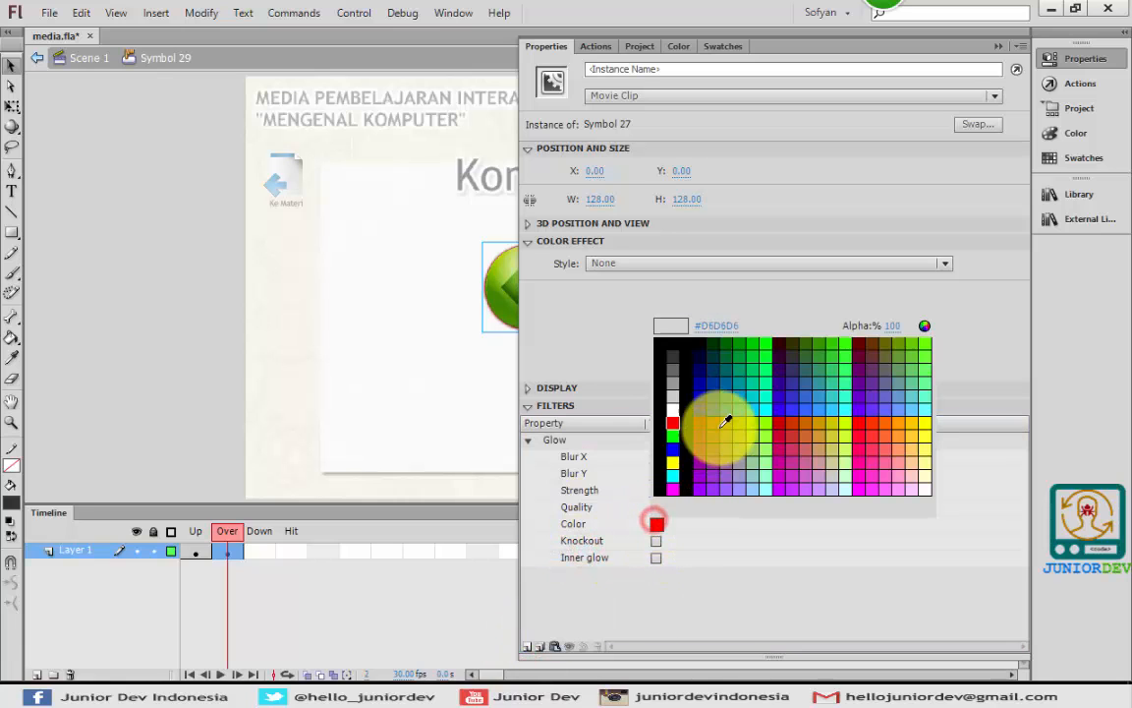
pyautogui.click(672, 403)
pyautogui.click(663, 489)
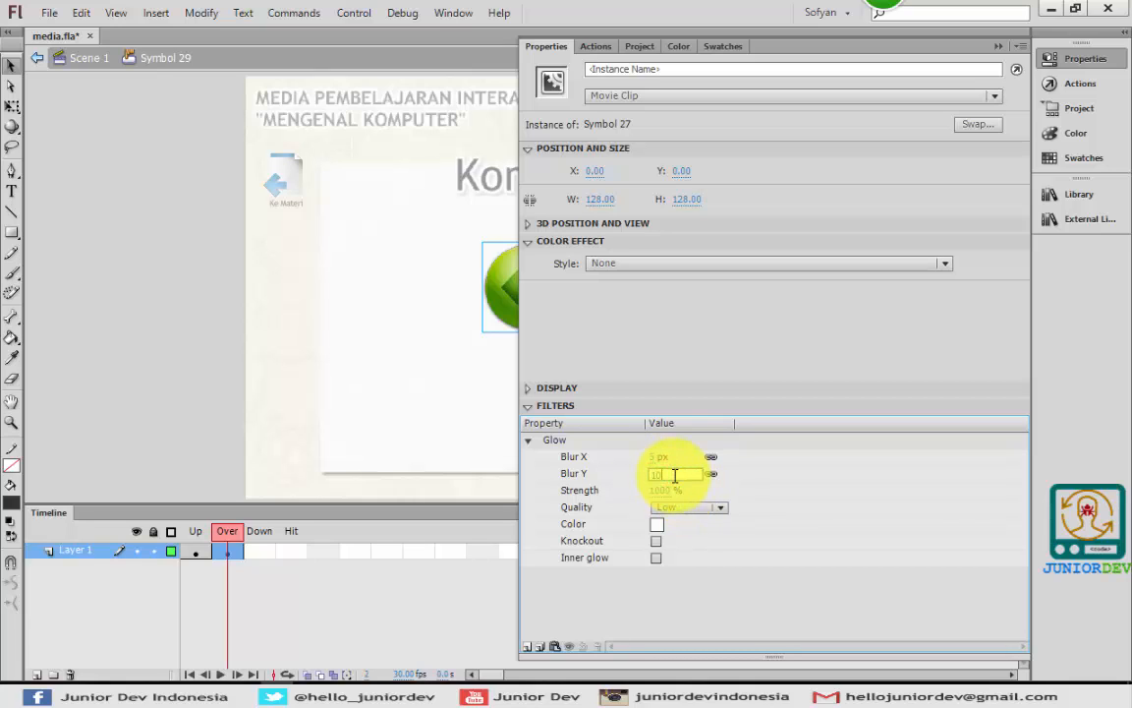
# Insert a keyframe in the left arrow button's Down state and set the arrow's glow color to yellow
pyautogui.click(258, 553)
pyautogui.click(260, 550)
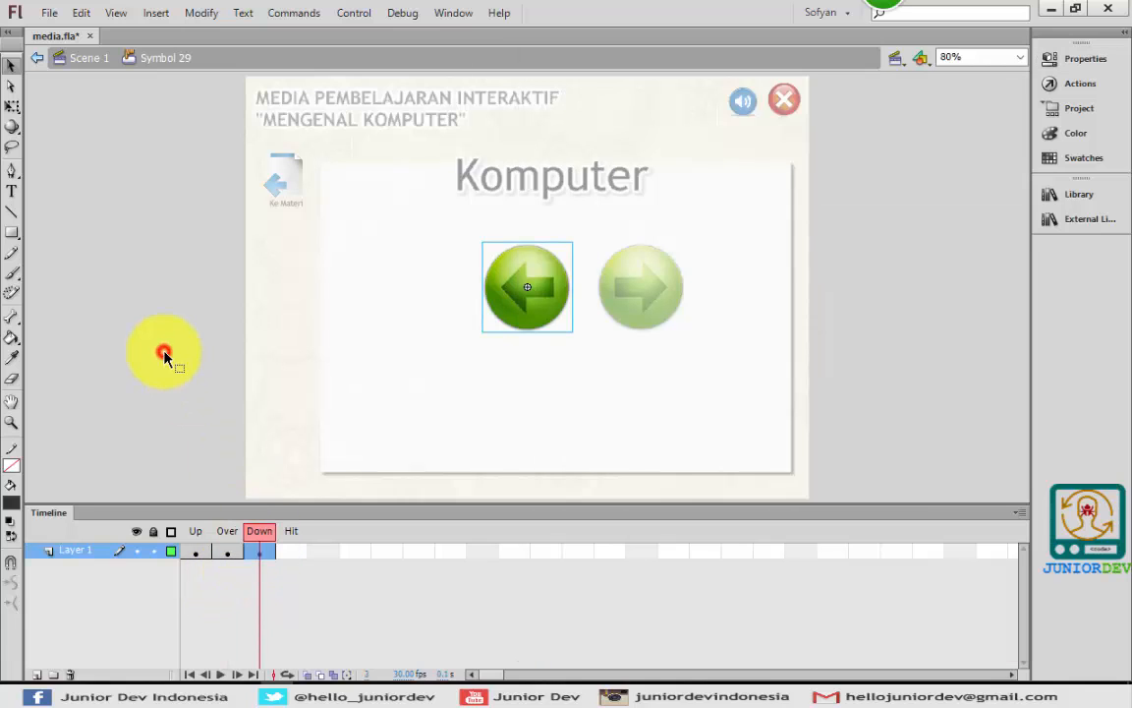
pyautogui.click(164, 353)
pyautogui.click(533, 283)
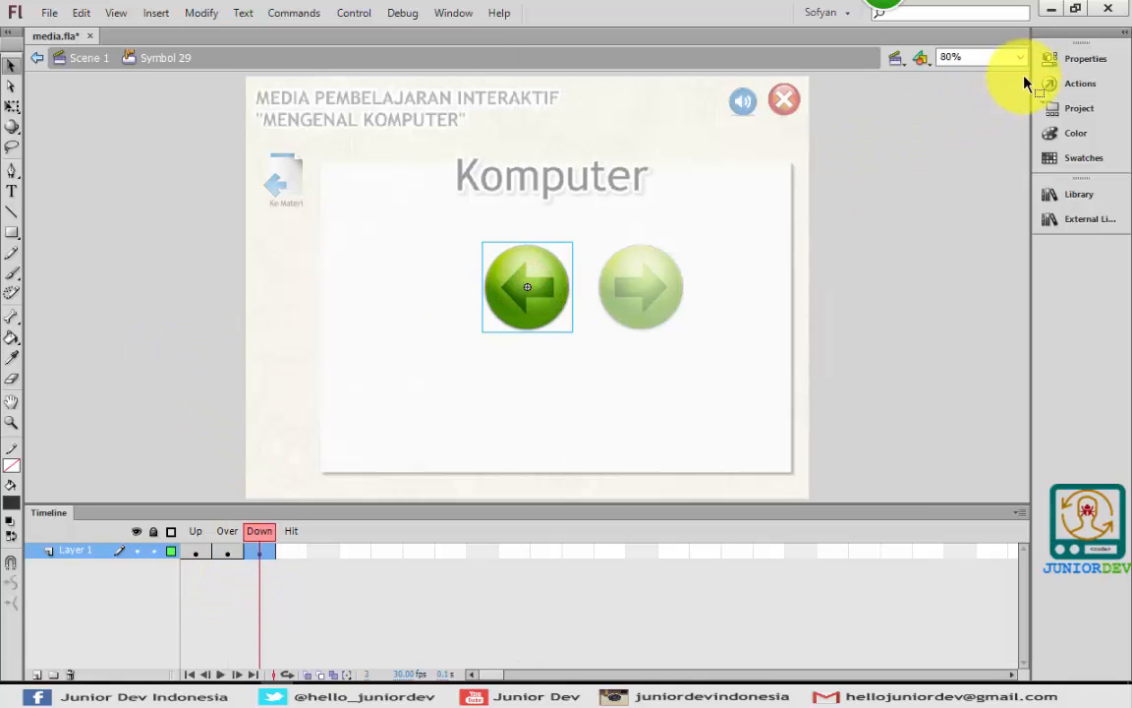
pyautogui.click(1052, 58)
pyautogui.click(656, 523)
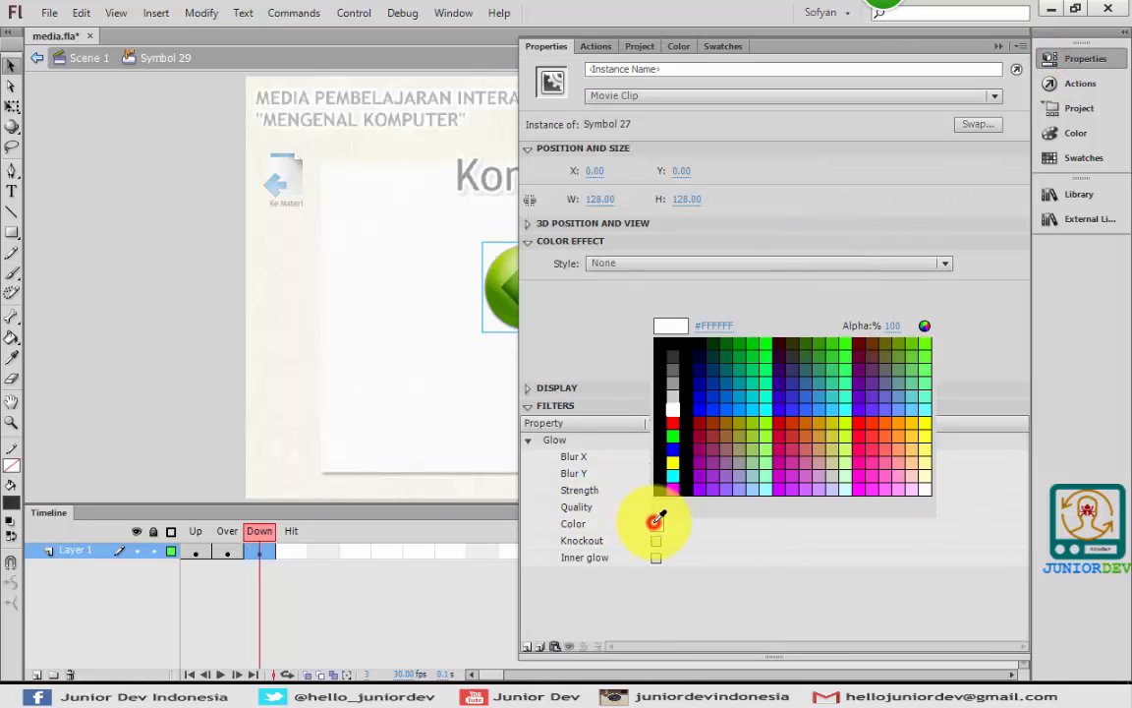
pyautogui.click(924, 424)
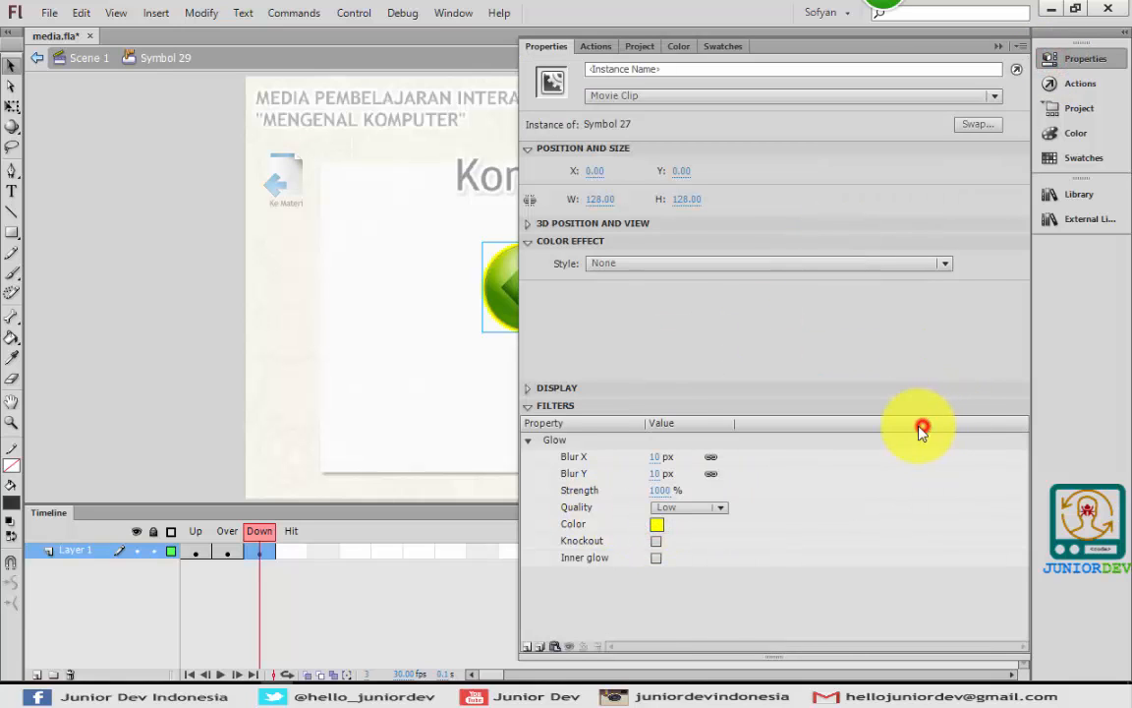
pyautogui.click(209, 329)
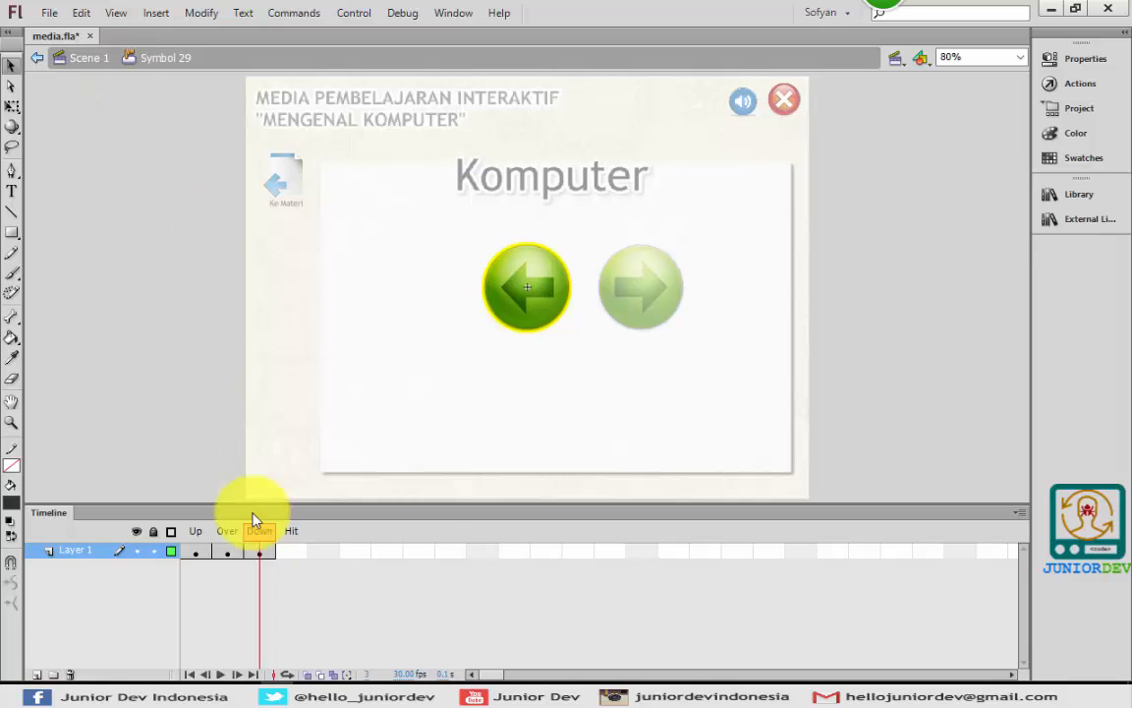
# Add a new layer inside the left arrow button and create the text "kembali" below the arrow from the Up state
pyautogui.click(35, 675)
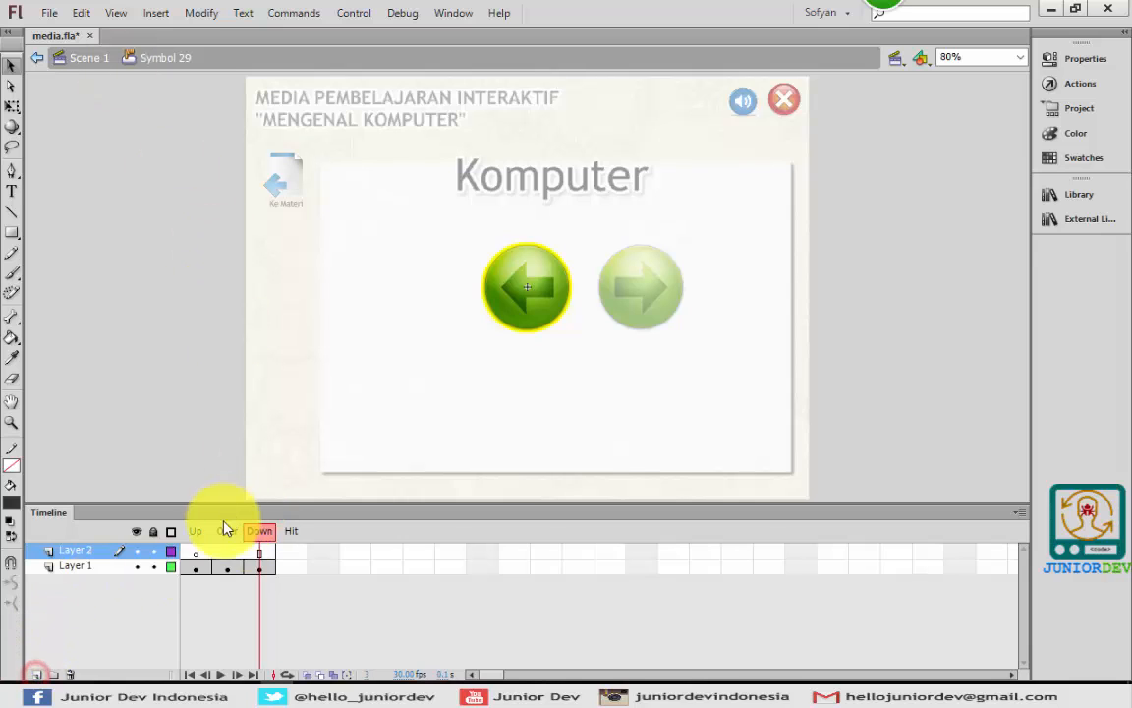
pyautogui.click(201, 552)
pyautogui.click(11, 191)
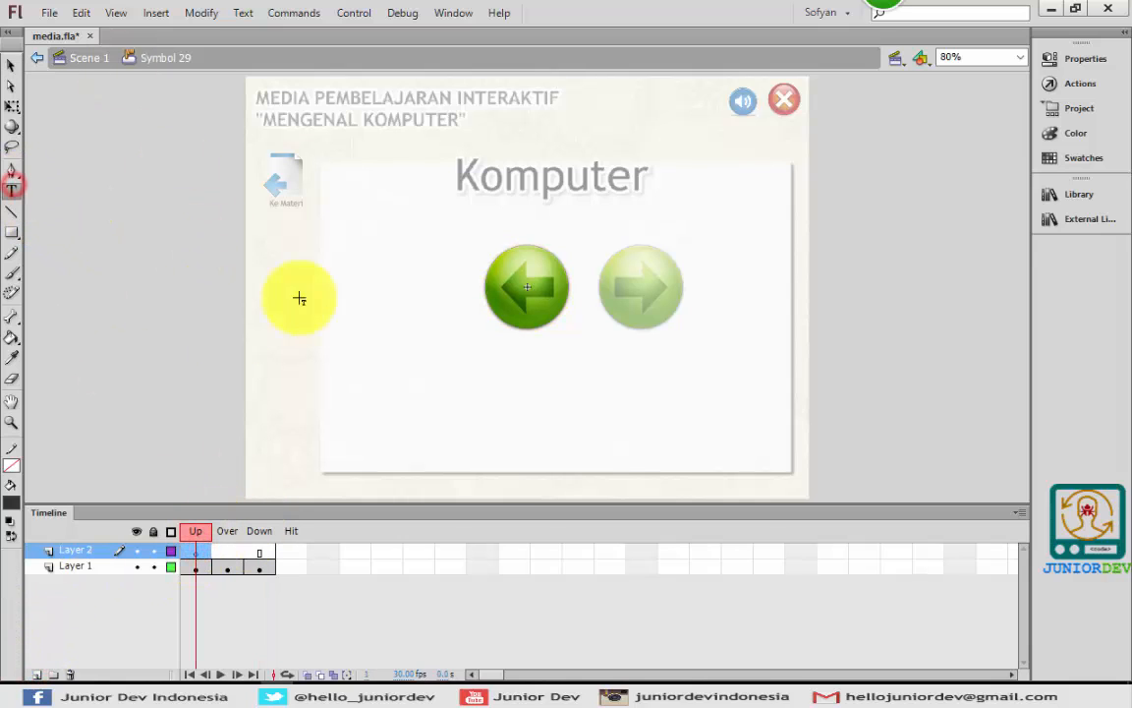
pyautogui.click(501, 363)
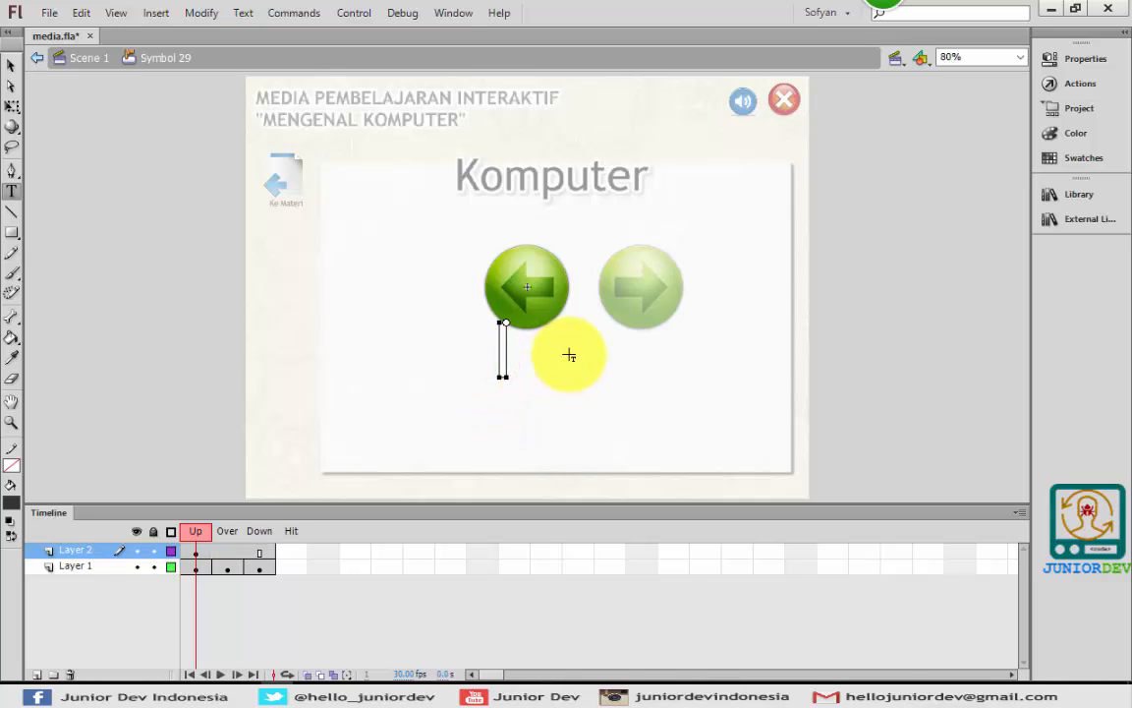
pyautogui.write('kembal')
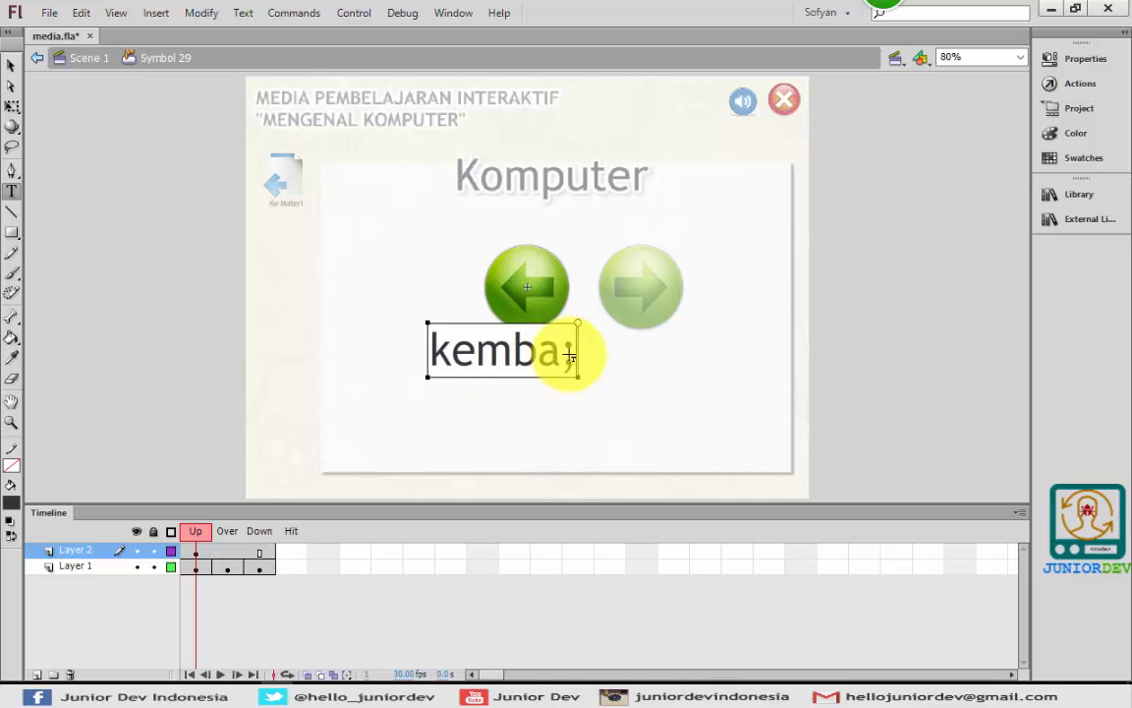
pyautogui.write('i')
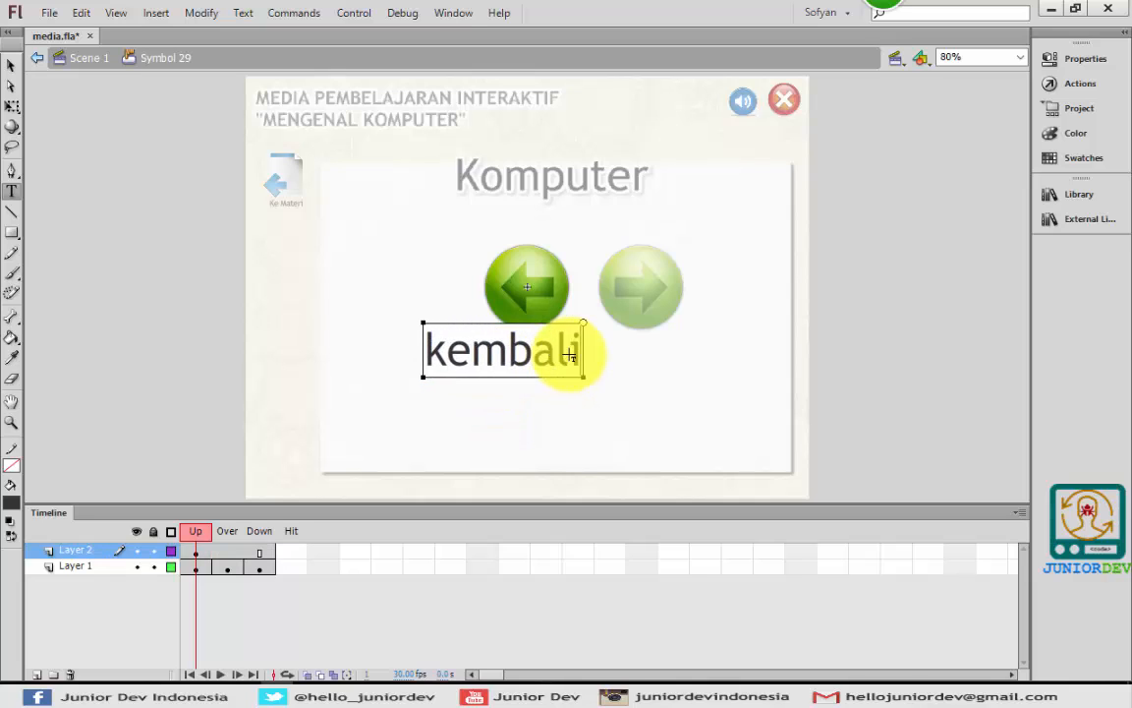
# Center the "kembali" text under the left arrow and set its font size to 28 pt
pyautogui.click(11, 63)
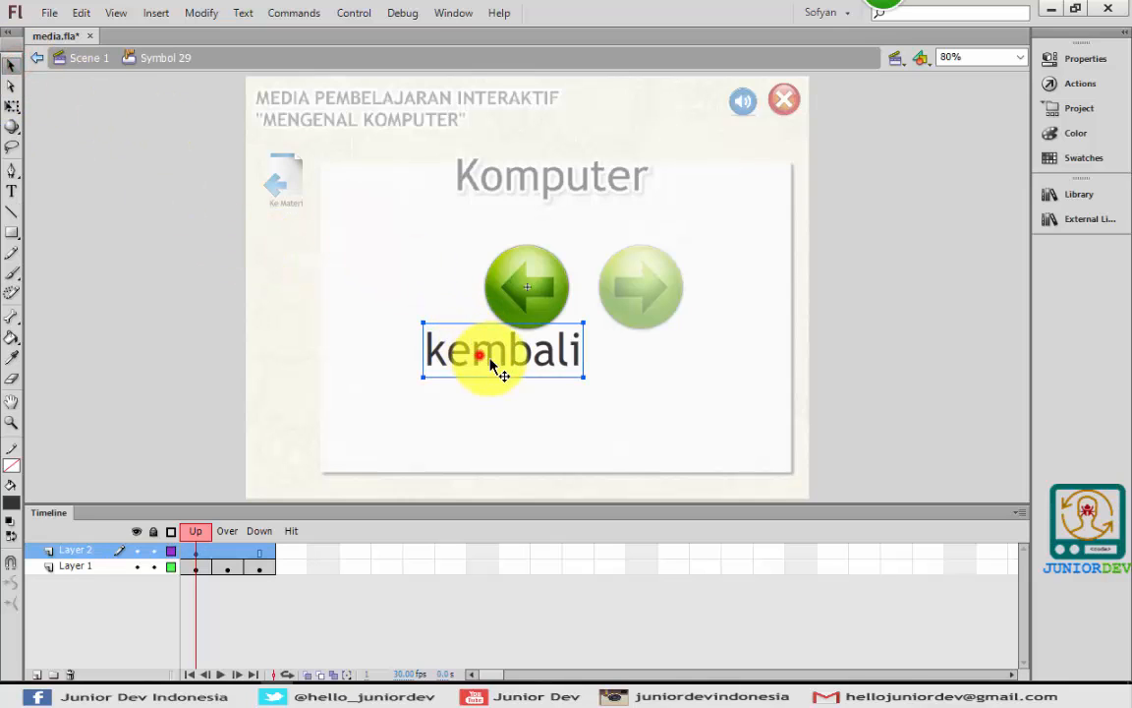
pyautogui.moveTo(492, 360); pyautogui.dragTo(518, 366)
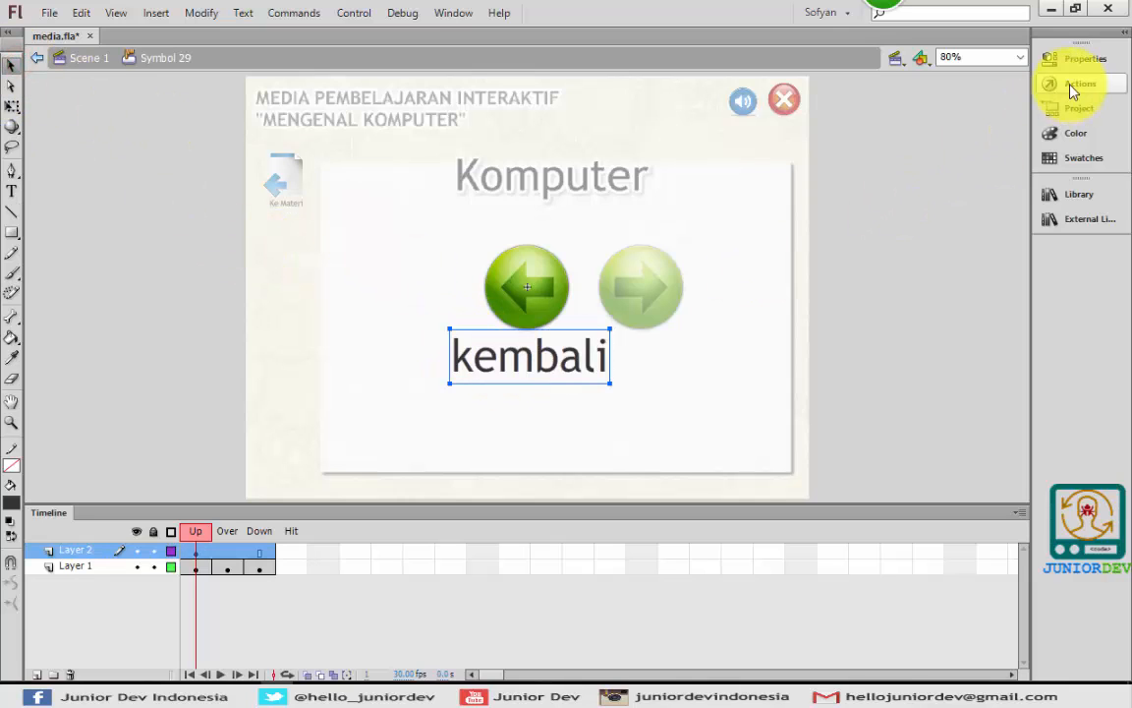
pyautogui.click(1073, 58)
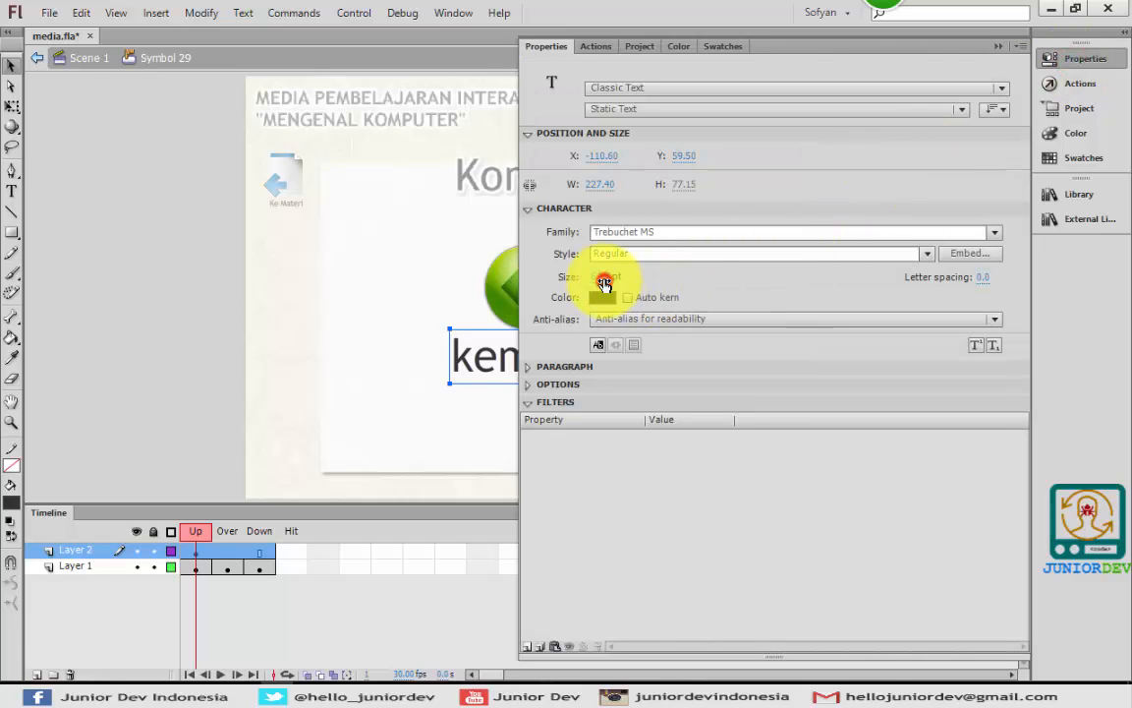
pyautogui.moveTo(604, 283); pyautogui.dragTo(568, 276)
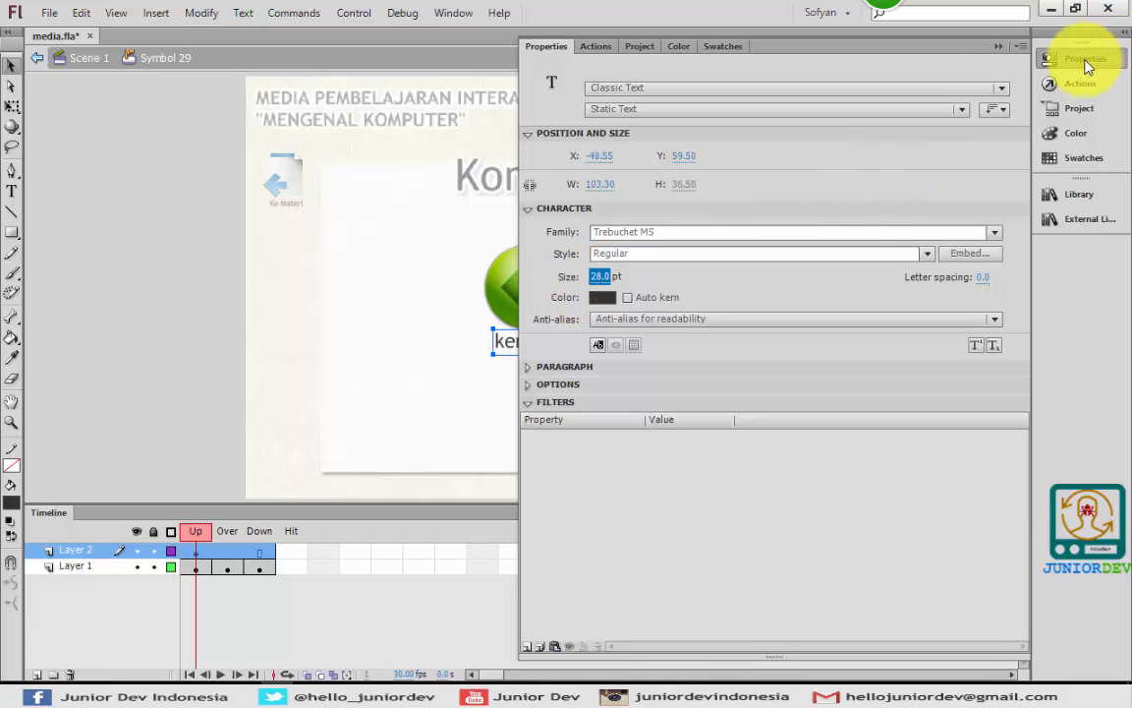
pyautogui.click(918, 202)
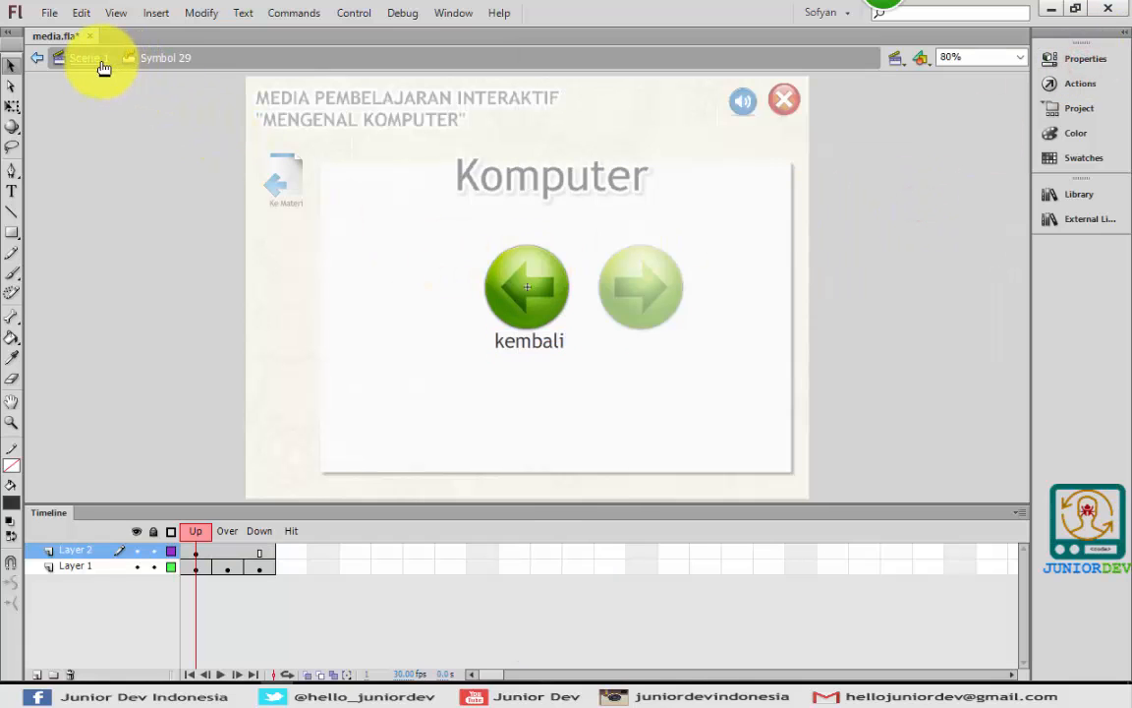
# Copy the "kembali" label and paste it in place on a new layer inside the right arrow button symbol
pyautogui.click(521, 346)
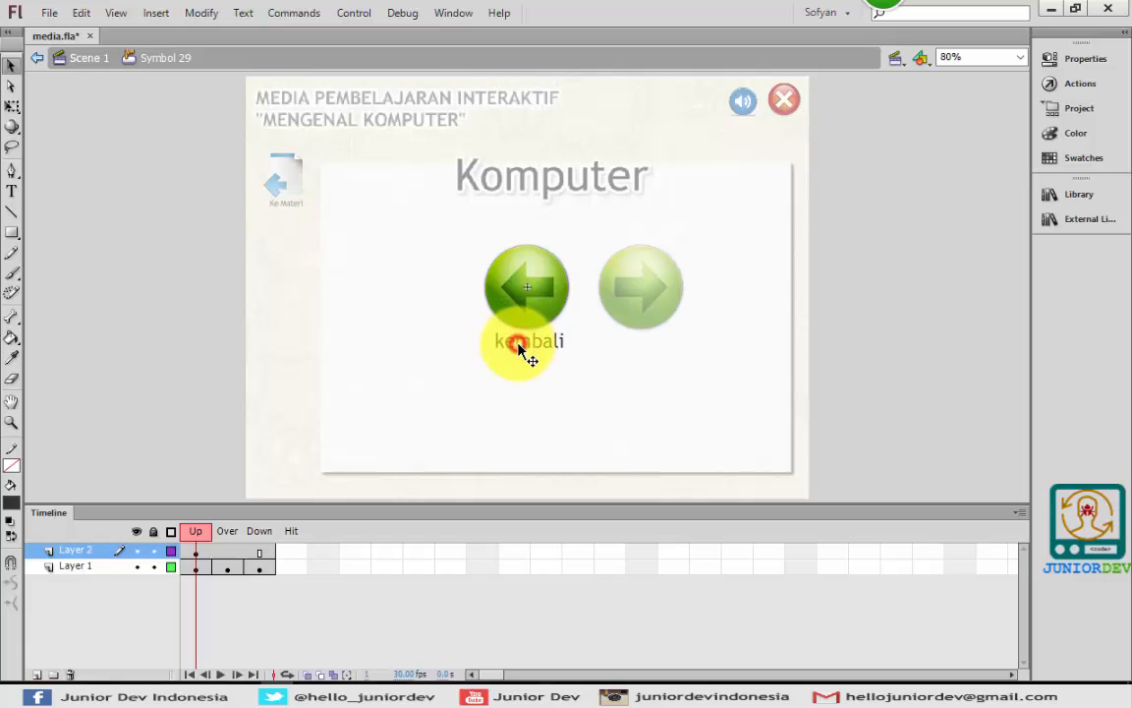
pyautogui.click(87, 57)
pyautogui.click(662, 298)
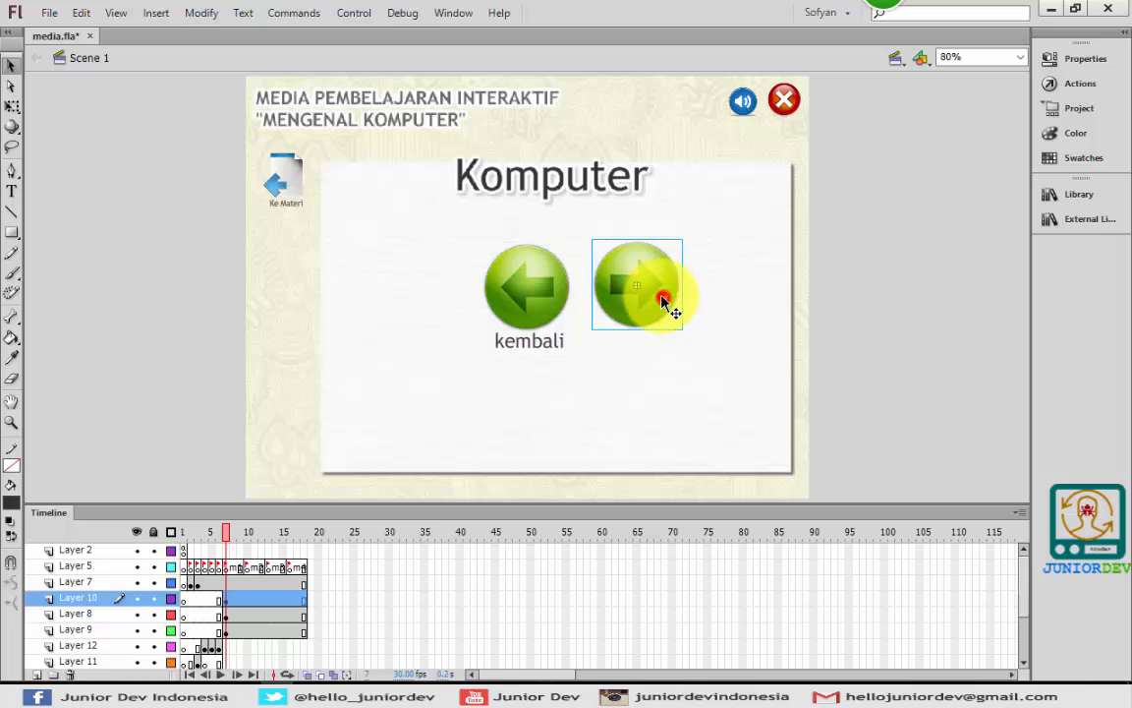
pyautogui.doubleClick(663, 299)
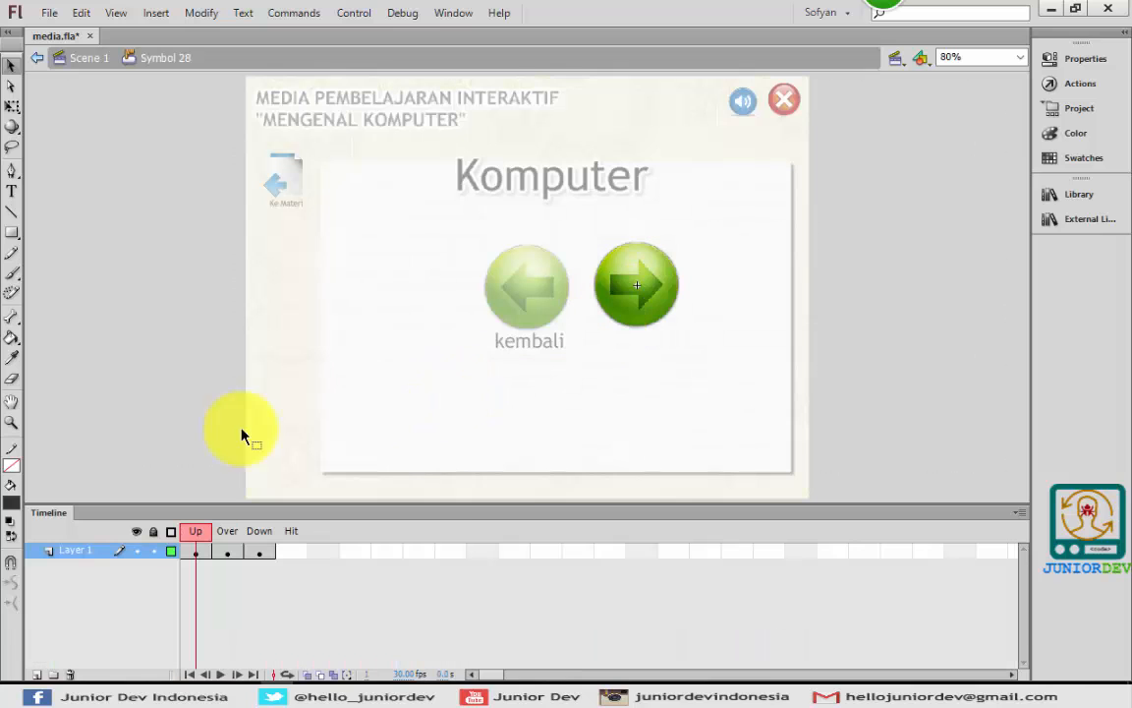
pyautogui.click(37, 674)
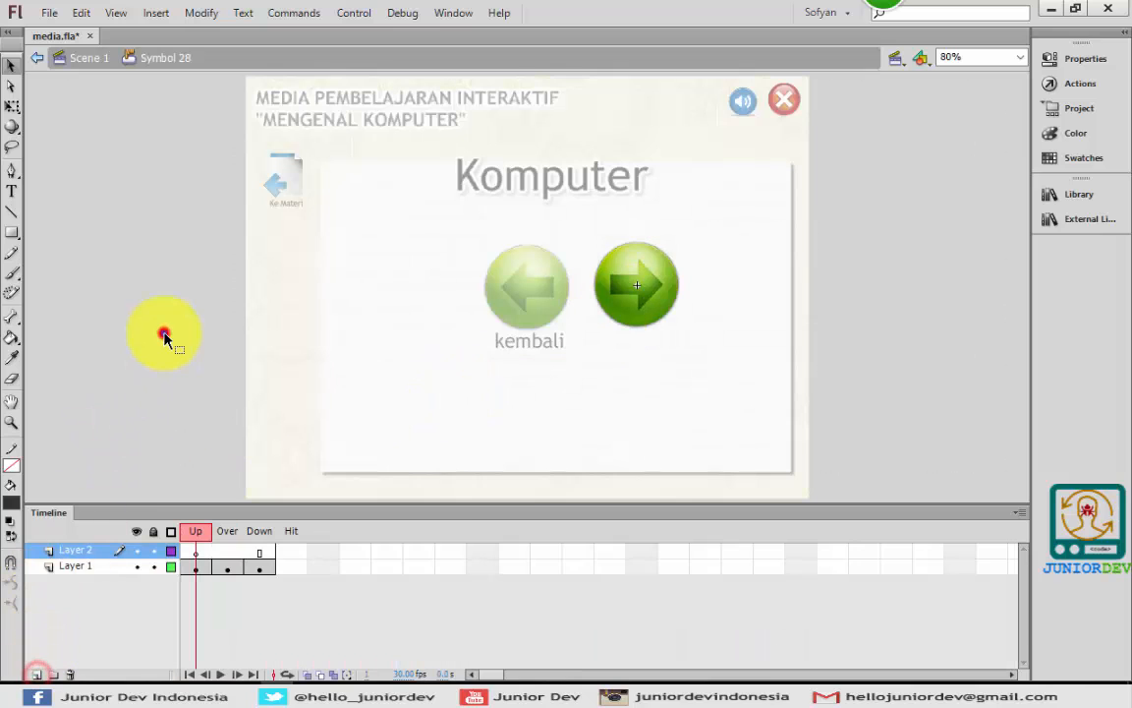
pyautogui.rightClick(163, 330)
pyautogui.click(216, 403)
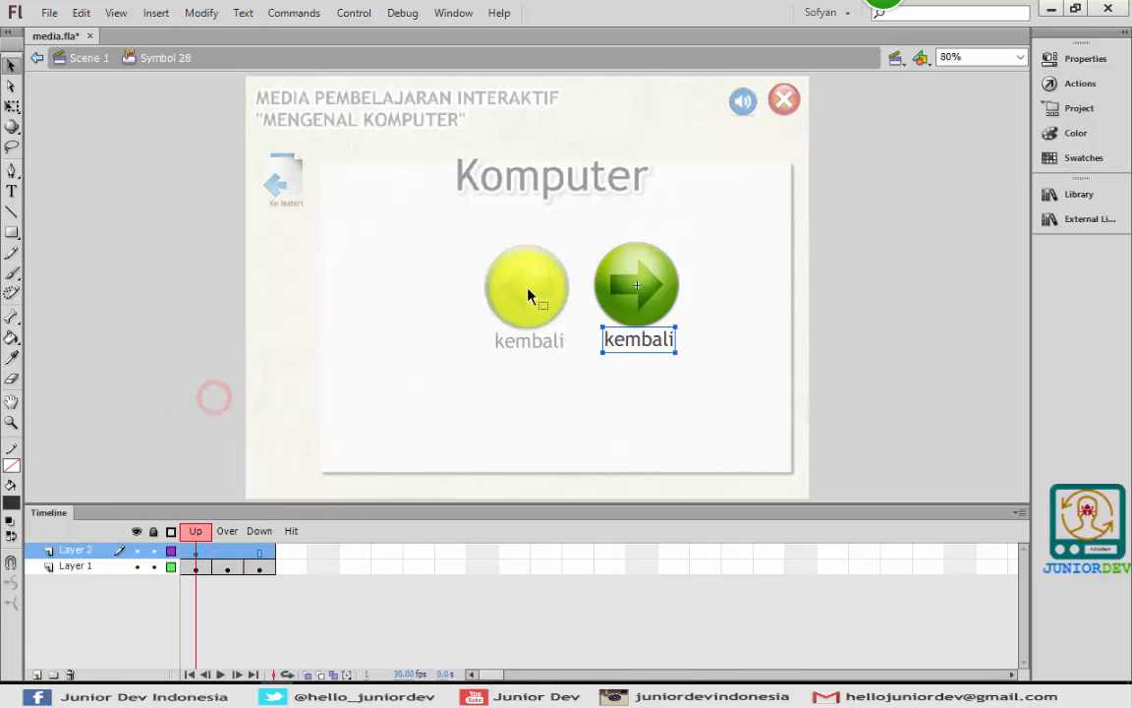
# Change the label under the right arrow to "Lanjut" and return to Scene 1
pyautogui.doubleClick(618, 339)
pyautogui.doubleClick(639, 341)
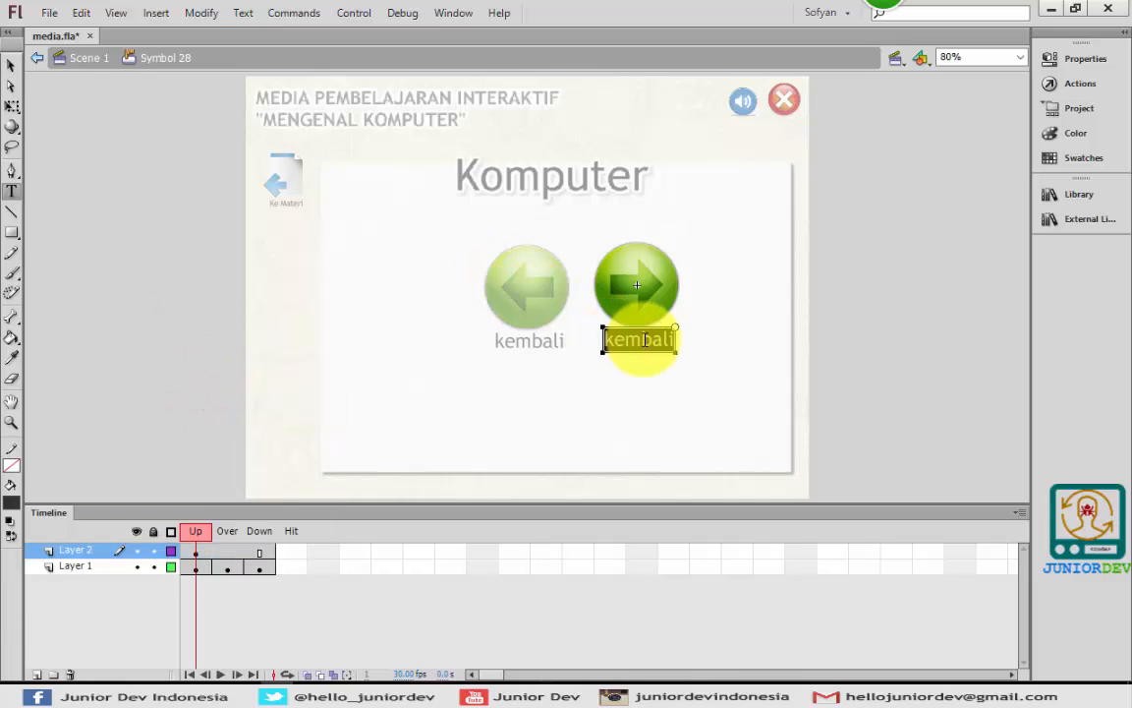
pyautogui.write('Lanjut')
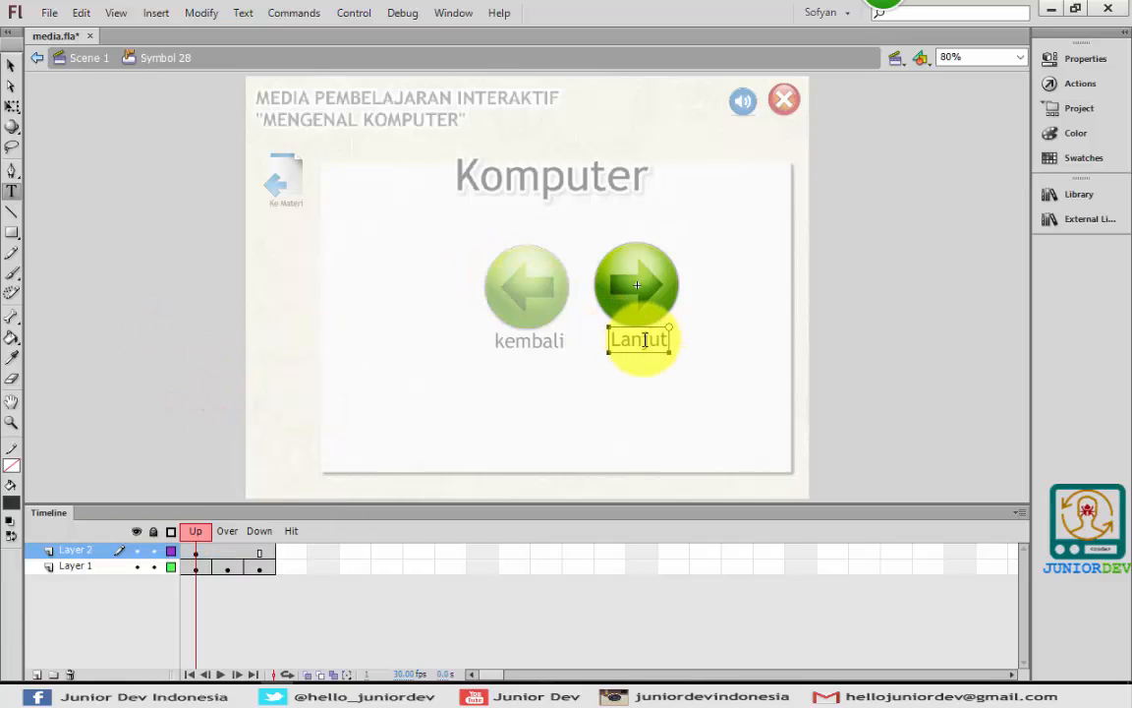
pyautogui.click(9, 64)
pyautogui.click(76, 59)
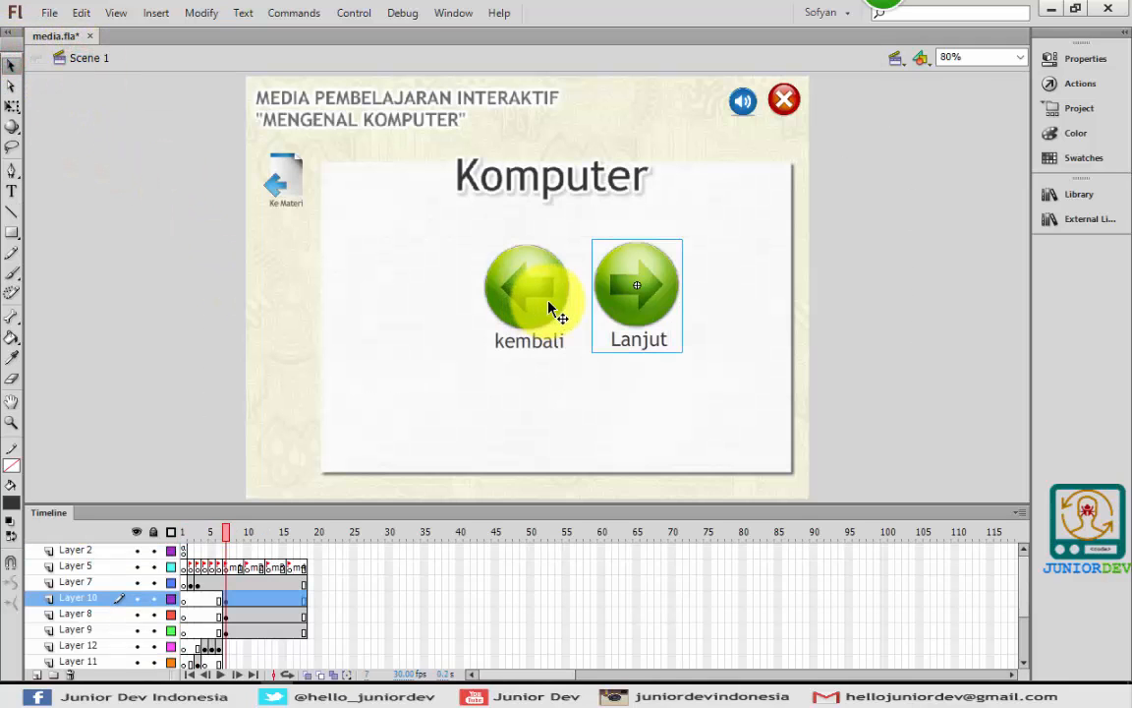
# Scale both arrow buttons down together with Free Transform and place them in the lower-right corner of the white content panel
pyautogui.click(555, 305)
pyautogui.keyDown('shift'); pyautogui.click(634, 295); pyautogui.keyUp('shift')
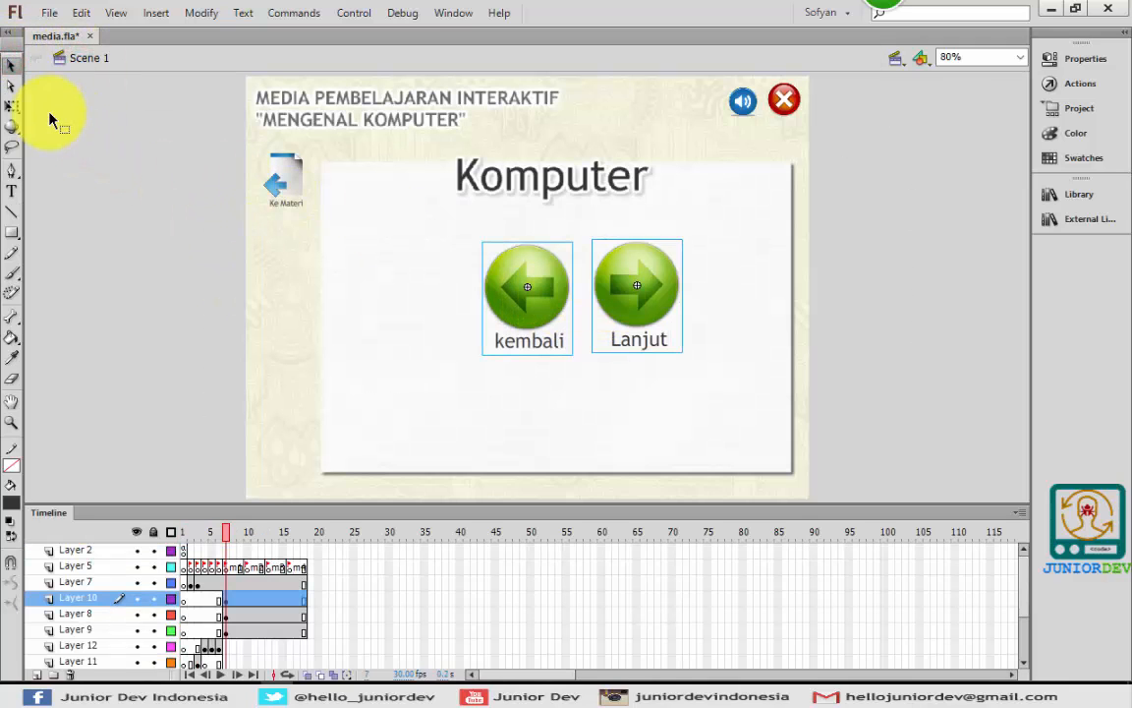
pyautogui.click(11, 105)
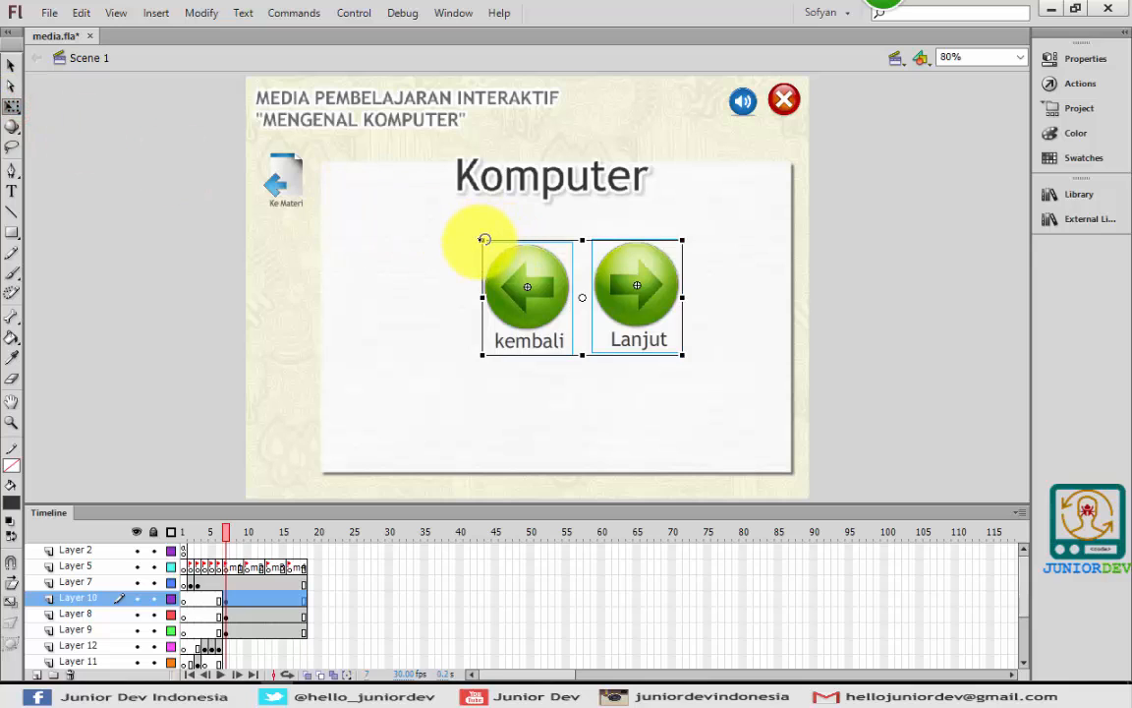
pyautogui.moveTo(481, 238); pyautogui.dragTo(739, 441)
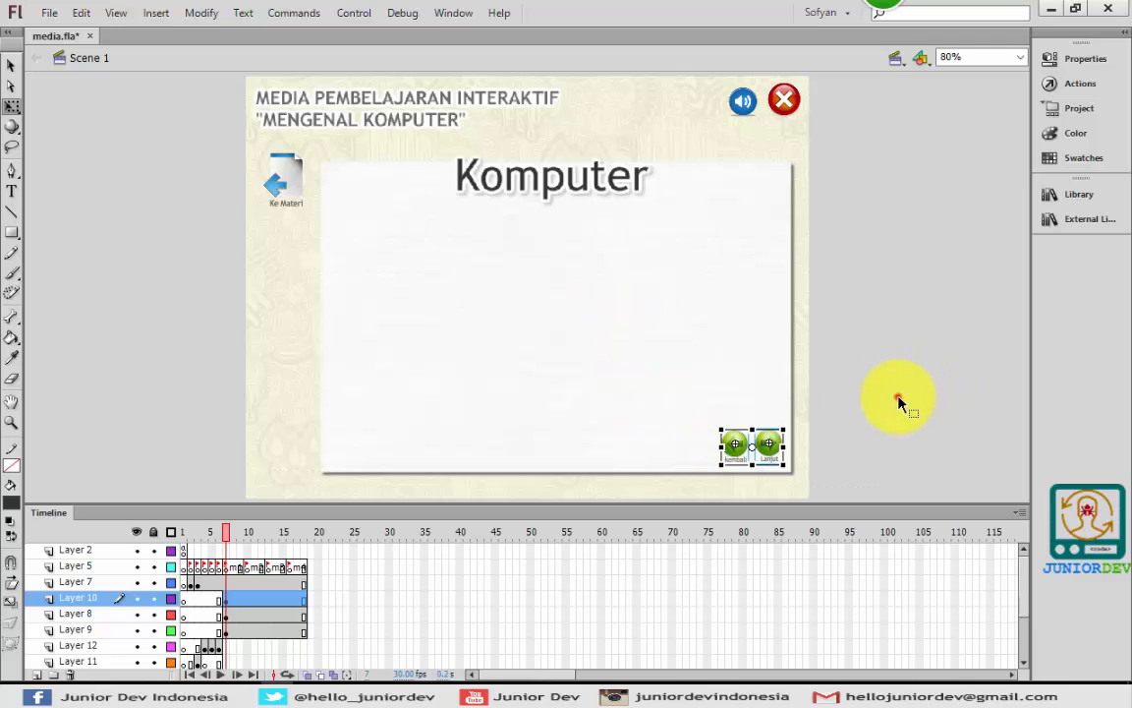
pyautogui.click(894, 399)
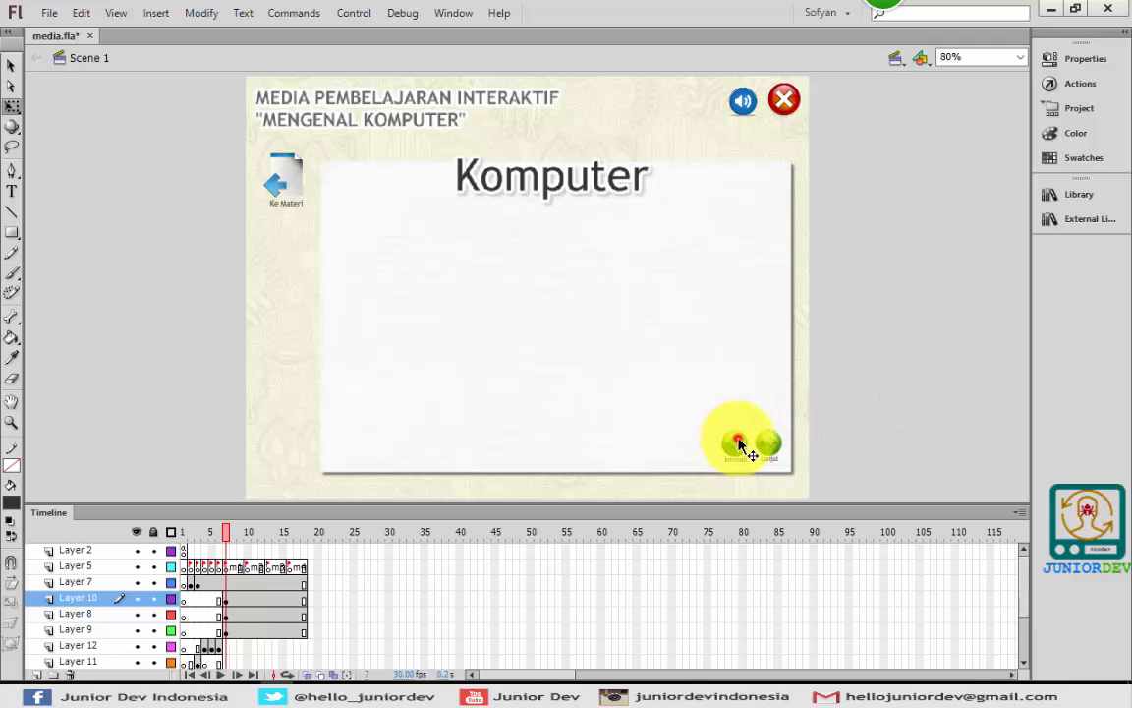
pyautogui.click(740, 445)
pyautogui.click(882, 381)
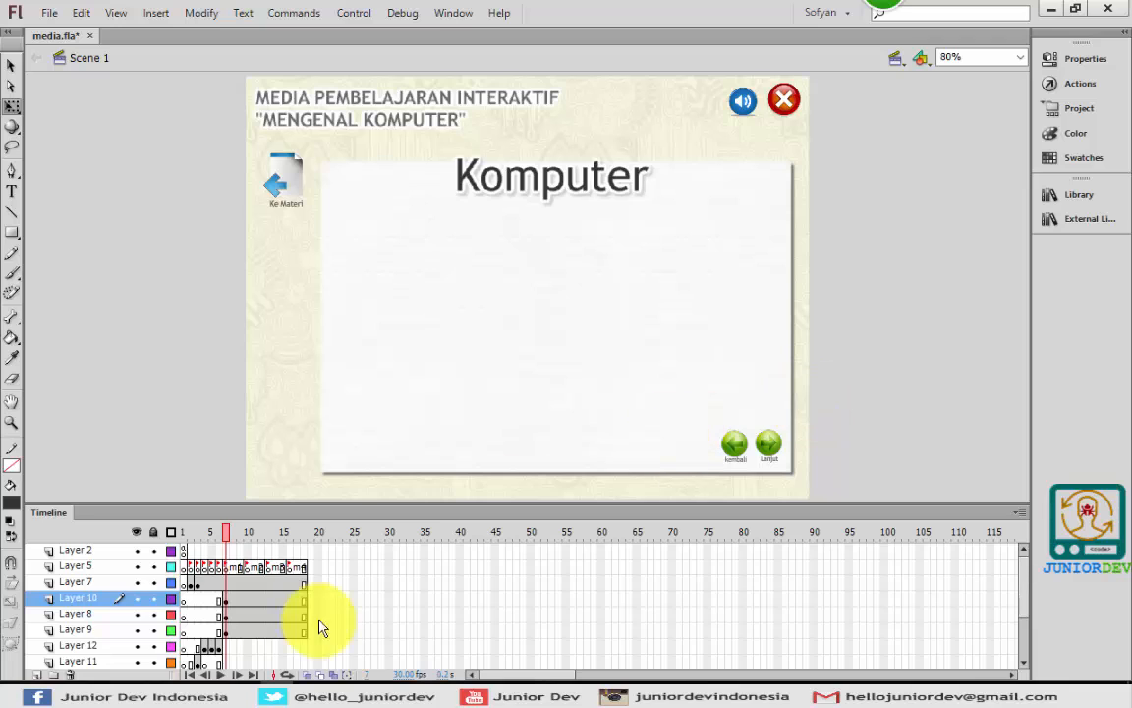
# Add a new layer above Layer 10 with a blank keyframe at frame 7, and remove its frames from frame 8 onward
pyautogui.click(227, 614)
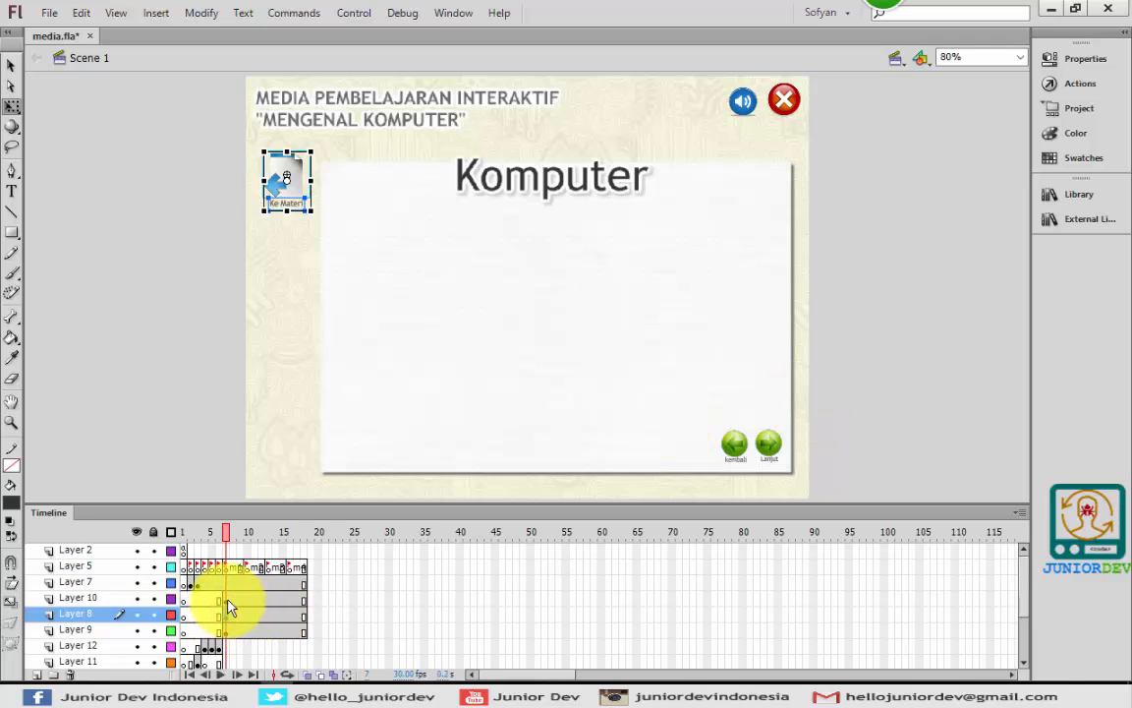
pyautogui.click(226, 597)
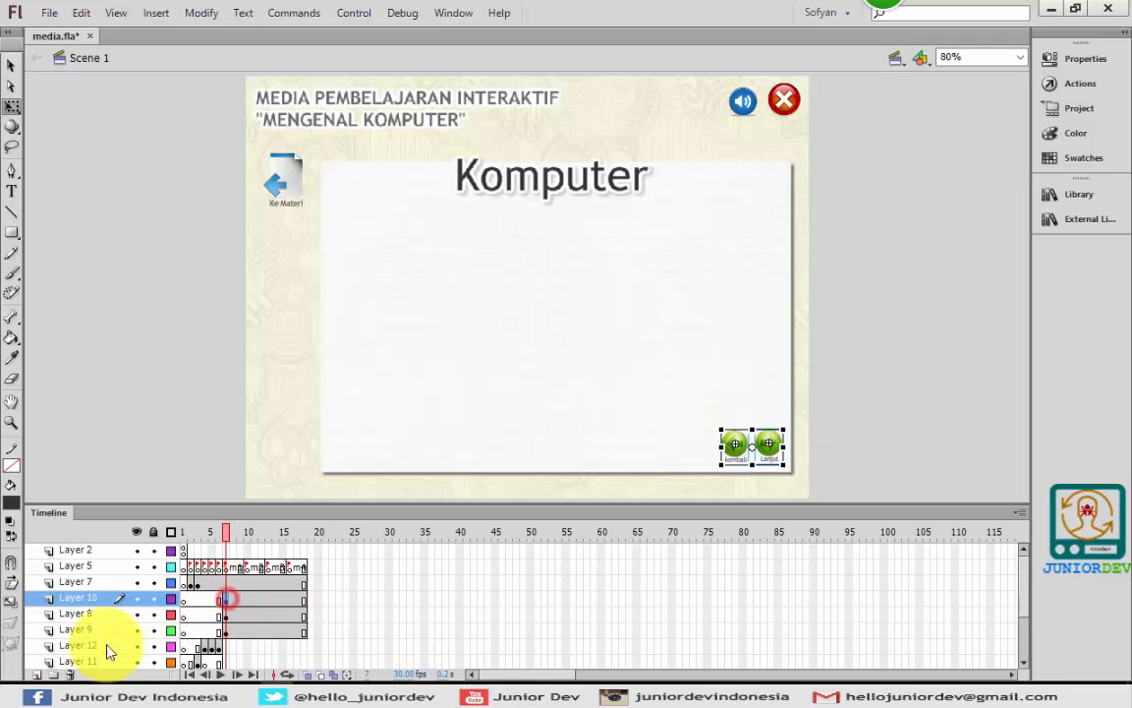
pyautogui.click(34, 677)
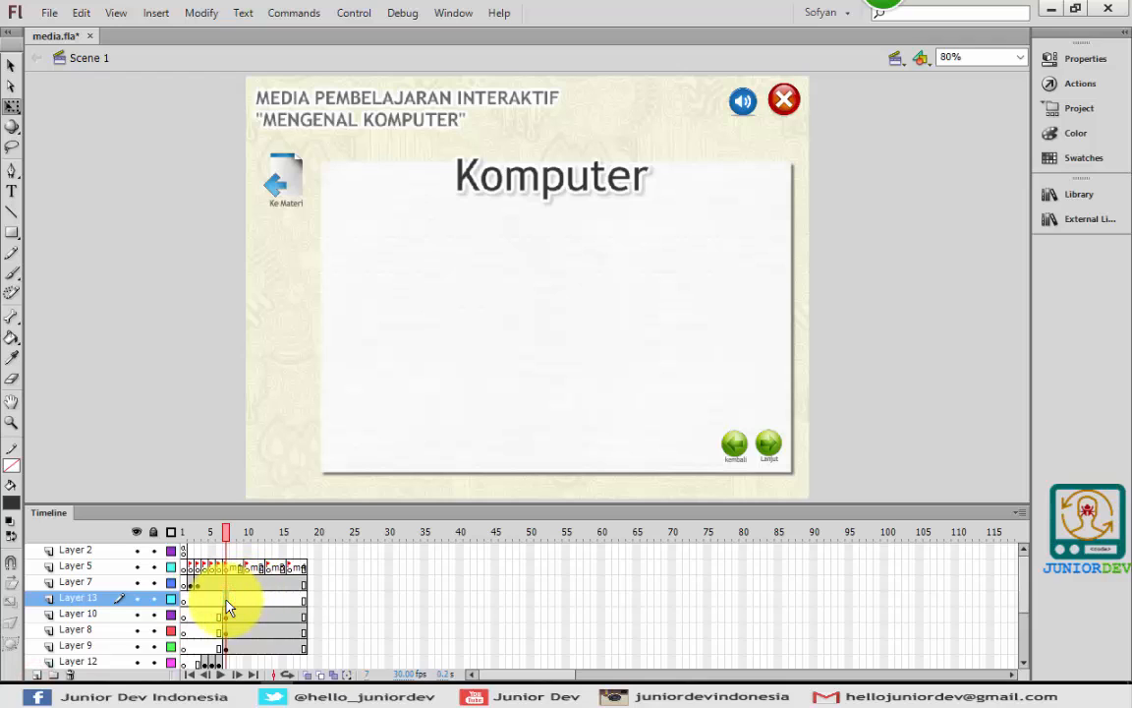
pyautogui.click(227, 602)
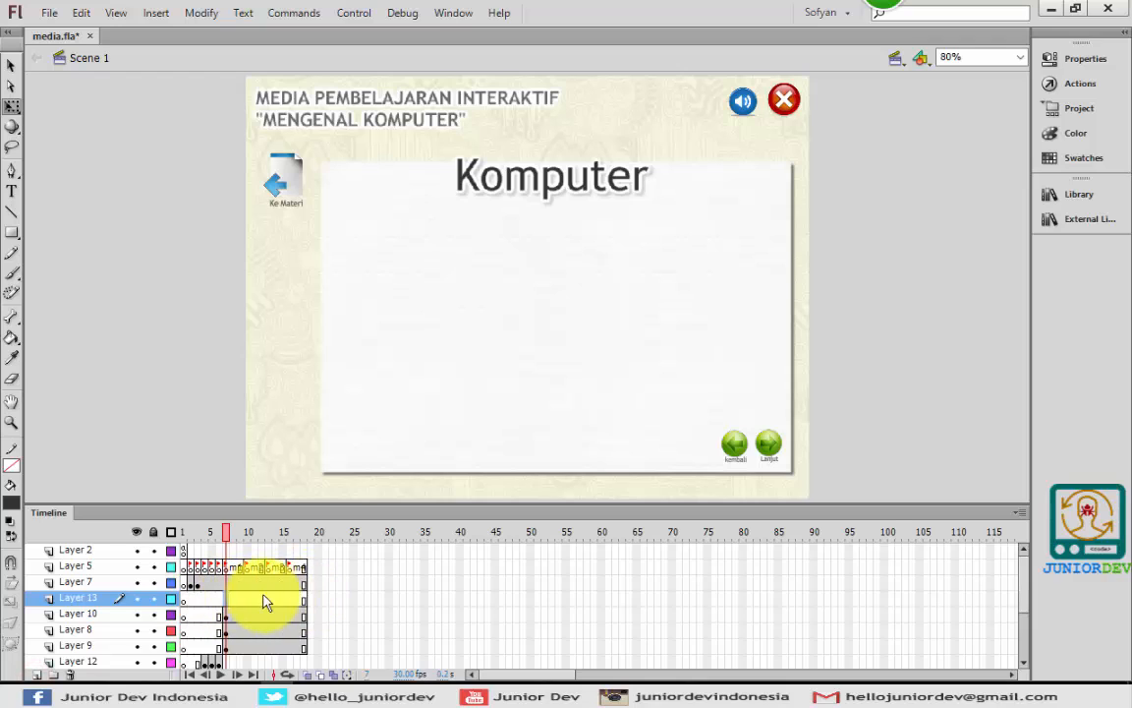
pyautogui.click(306, 603)
pyautogui.click(234, 603)
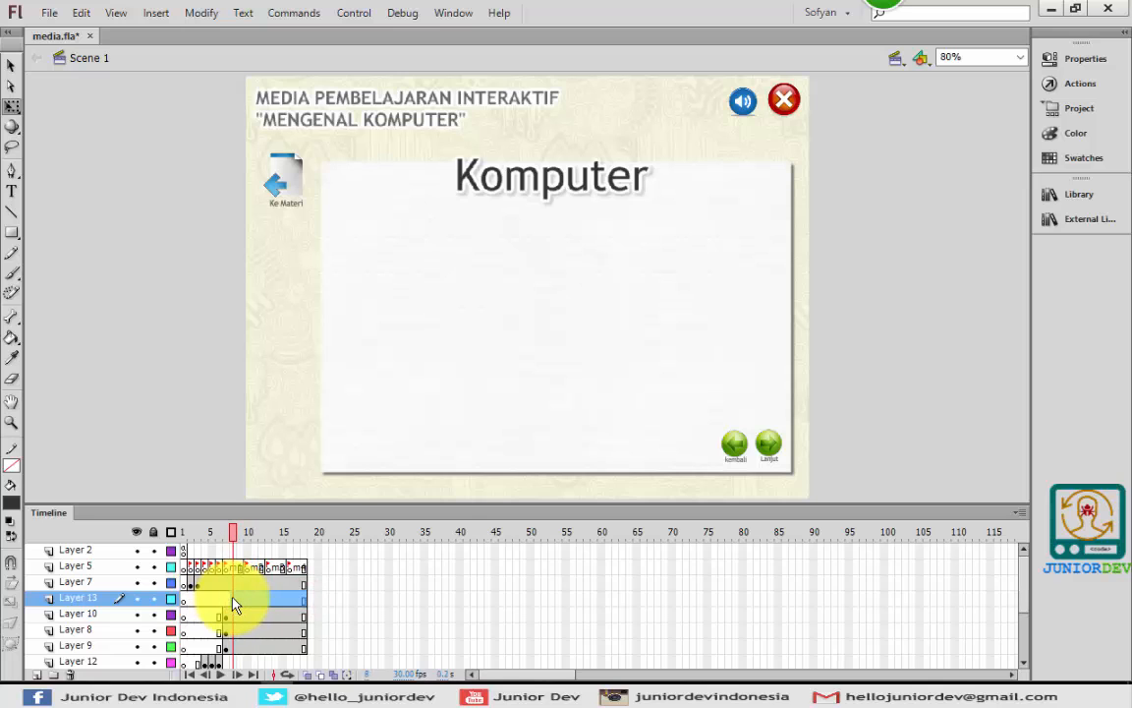
pyautogui.rightClick(233, 602)
pyautogui.click(356, 223)
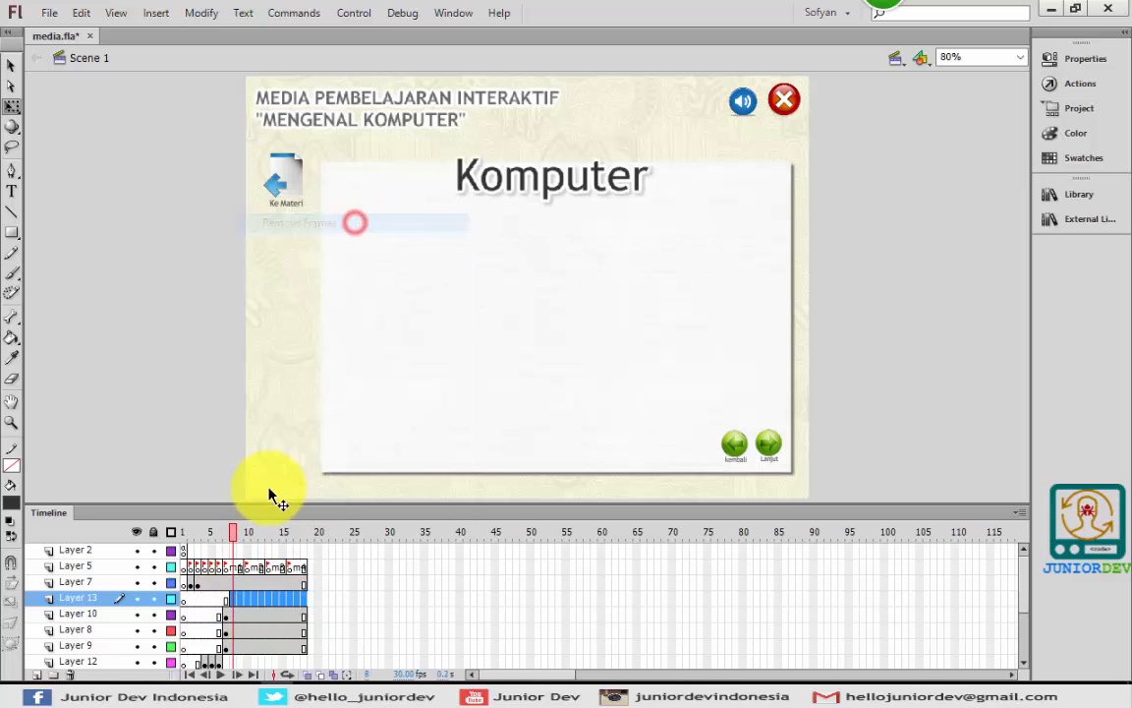
pyautogui.click(227, 600)
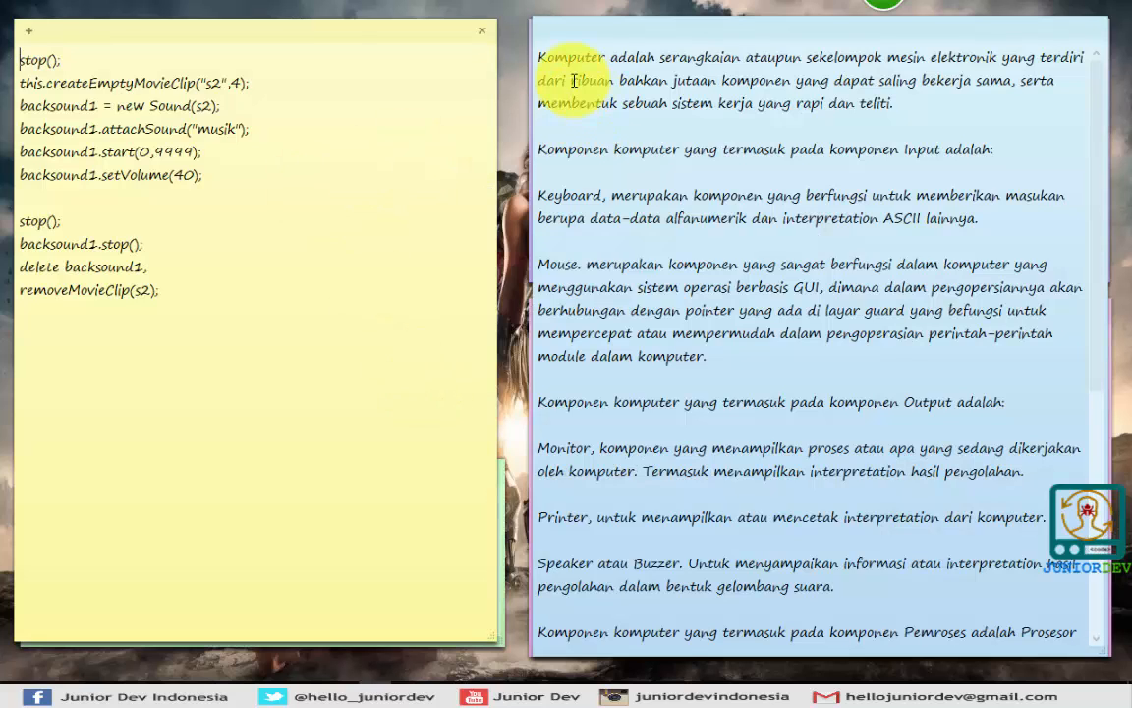
# Copy the paragraph defining "Komputer" from the blue sticky note and paste it into a new text box under the Komputer title
pyautogui.moveTo(538, 54); pyautogui.dragTo(886, 103)
pyautogui.hotkey('ctrl', 'c')
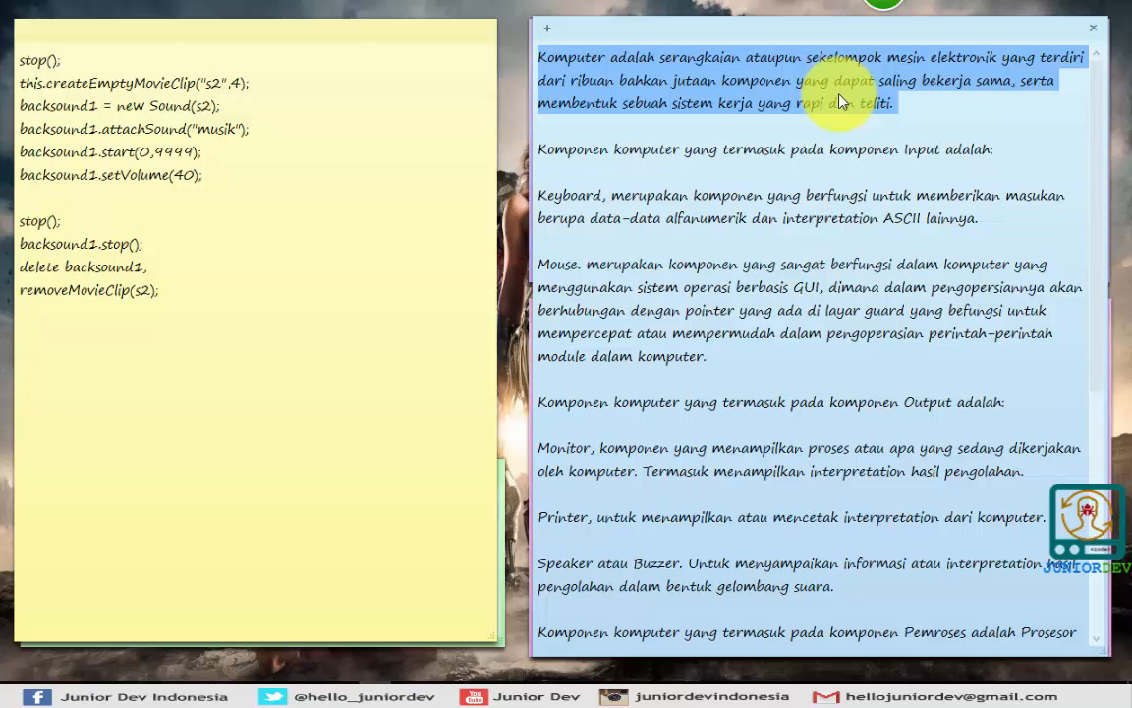
pyautogui.hotkey('alt', 'Tab')
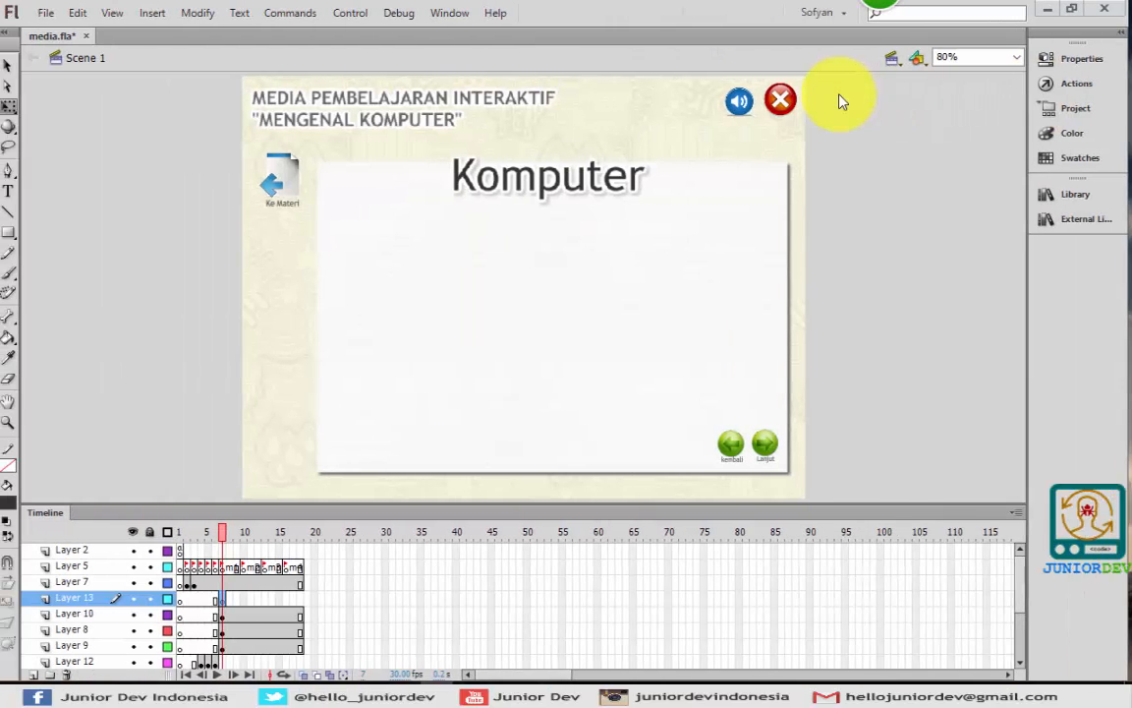
pyautogui.click(11, 190)
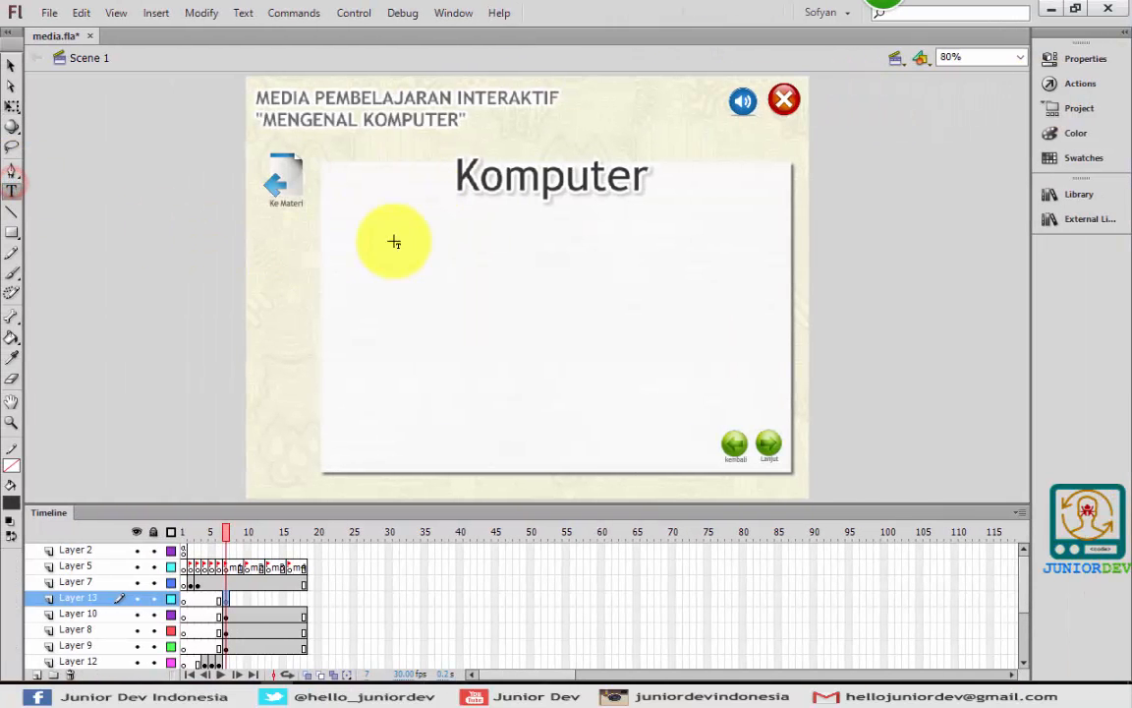
pyautogui.moveTo(455, 222); pyautogui.dragTo(766, 217)
pyautogui.hotkey('ctrl', 'v')
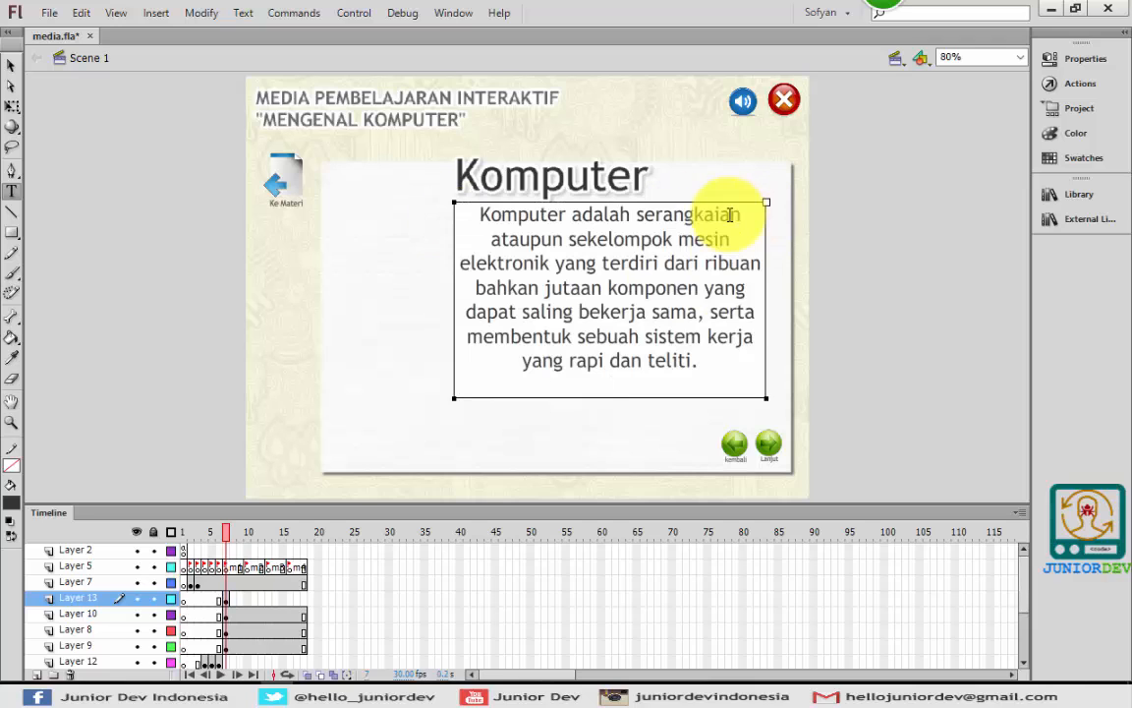
# Left-align the pasted Komputer paragraph and reduce its font size
pyautogui.click(18, 64)
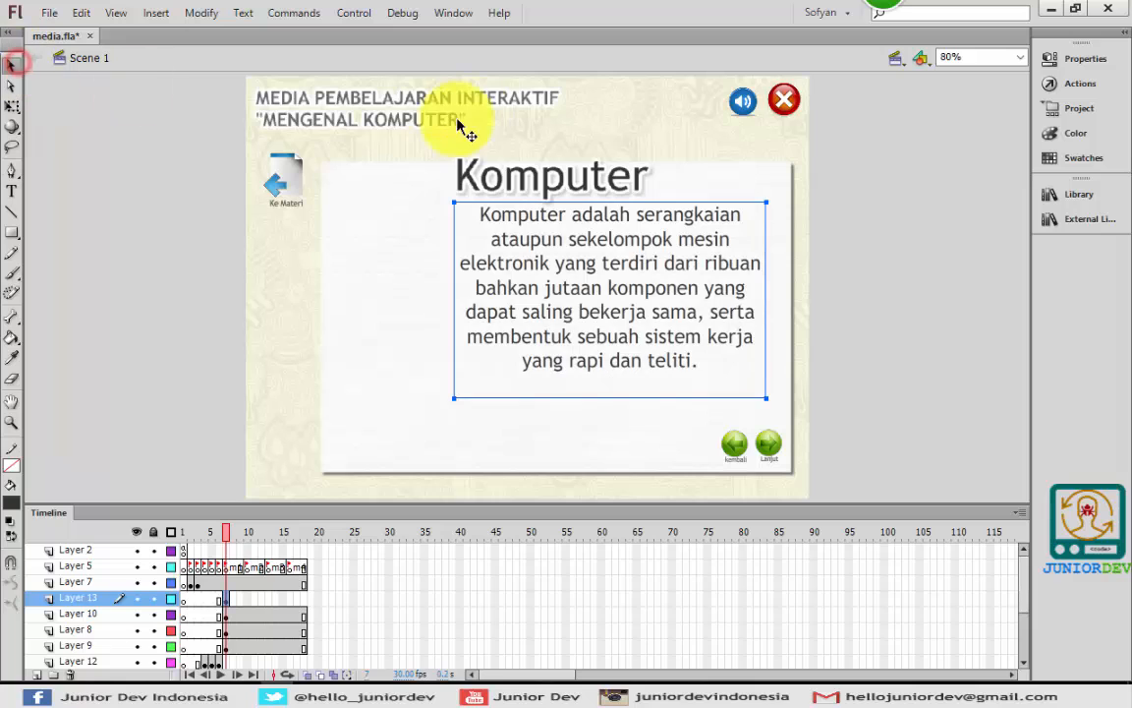
pyautogui.click(1045, 67)
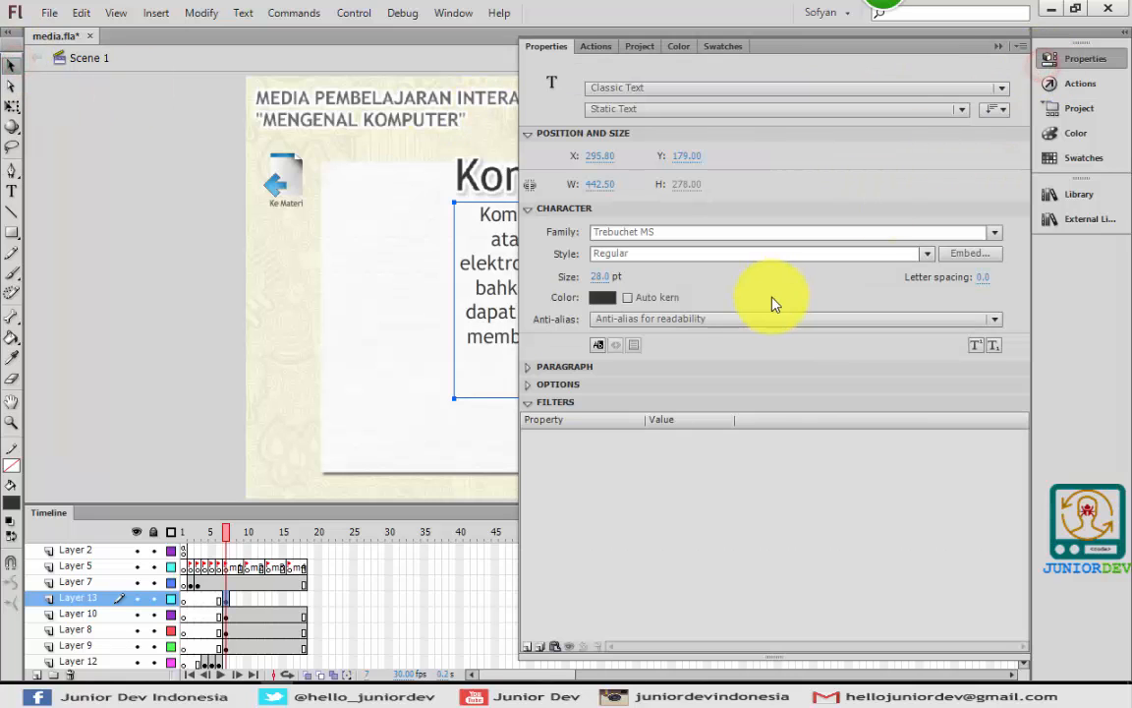
pyautogui.click(567, 368)
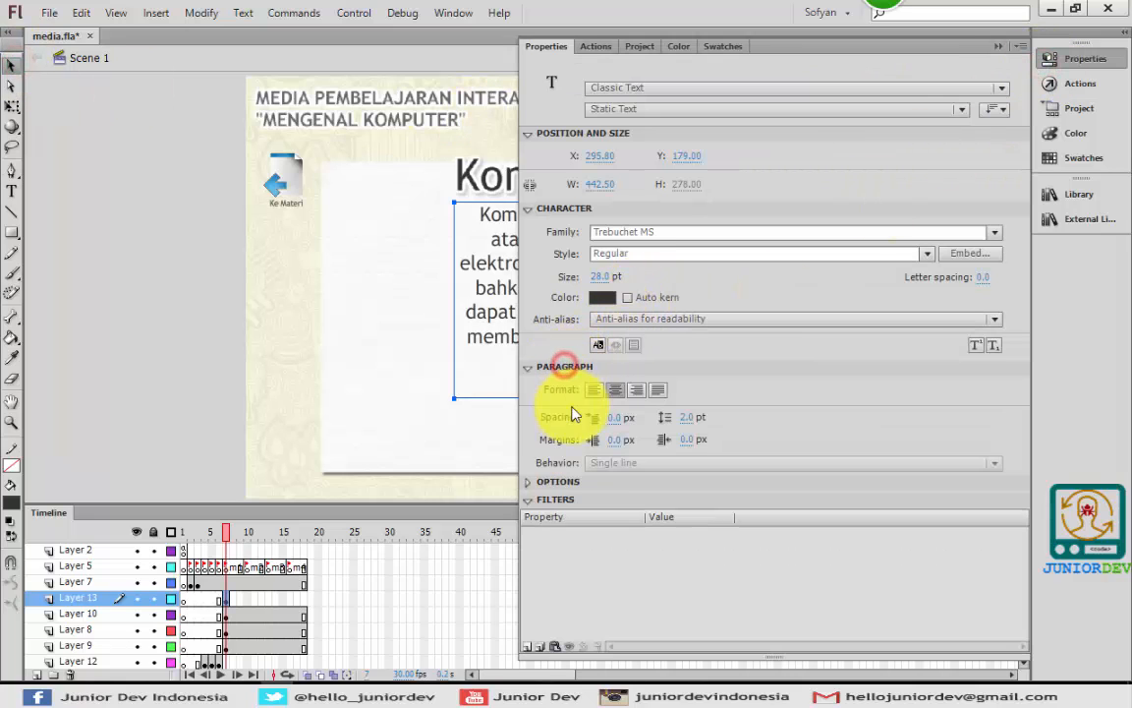
pyautogui.click(593, 390)
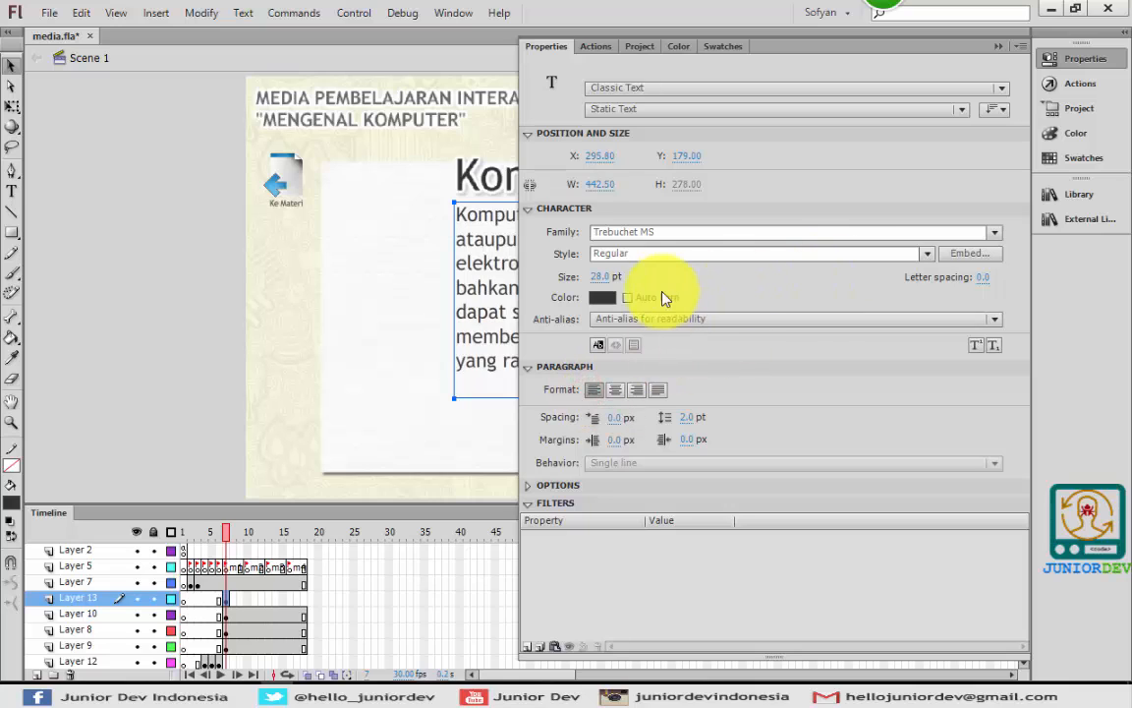
pyautogui.moveTo(604, 276); pyautogui.dragTo(599, 277)
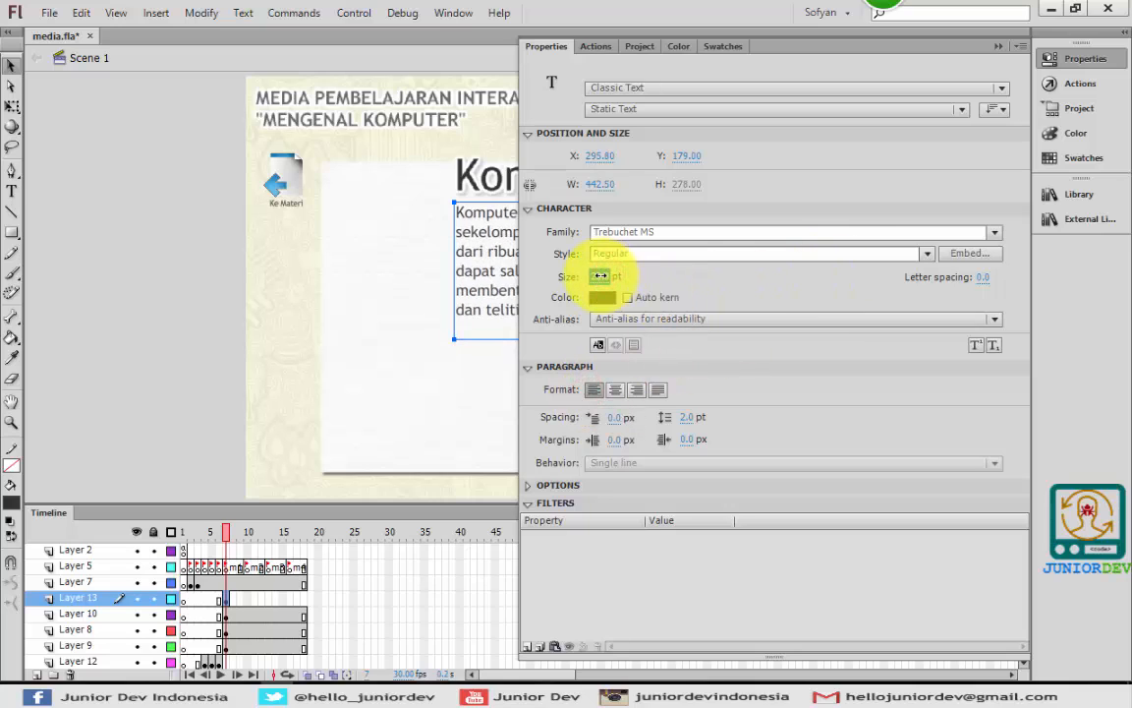
pyautogui.click(1085, 58)
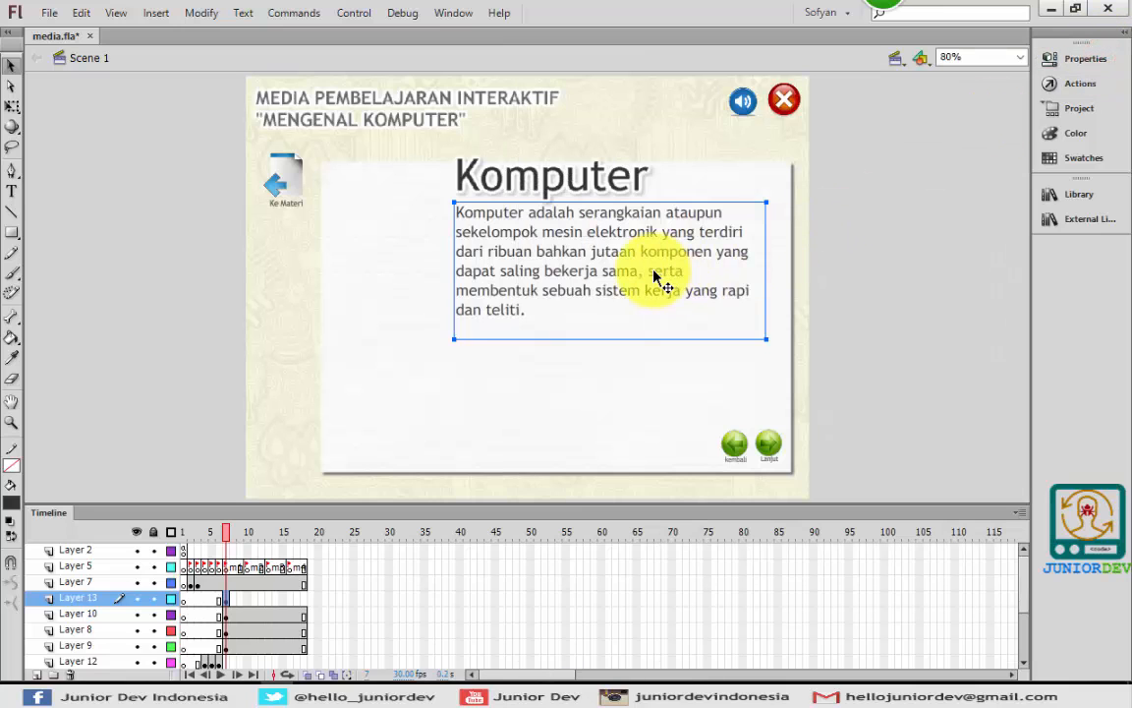
# Move the paragraph text box slightly down to leave a gap below the Komputer title
pyautogui.click(606, 216)
pyautogui.moveTo(607, 215); pyautogui.dragTo(606, 232)
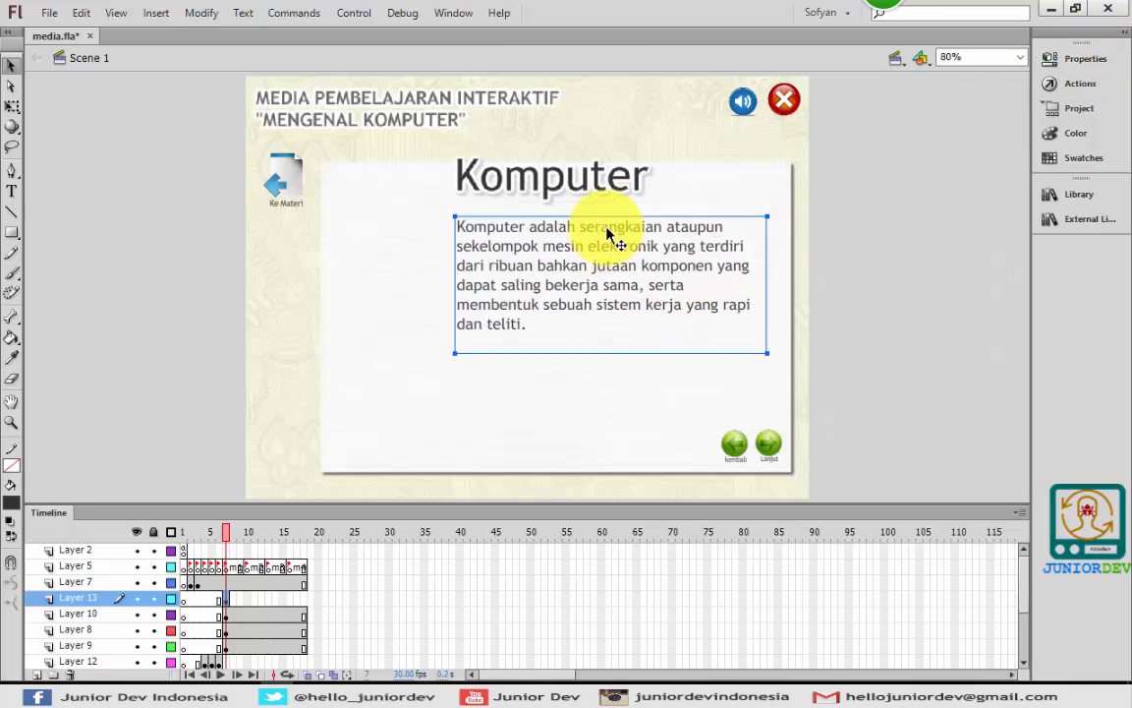
pyautogui.click(869, 244)
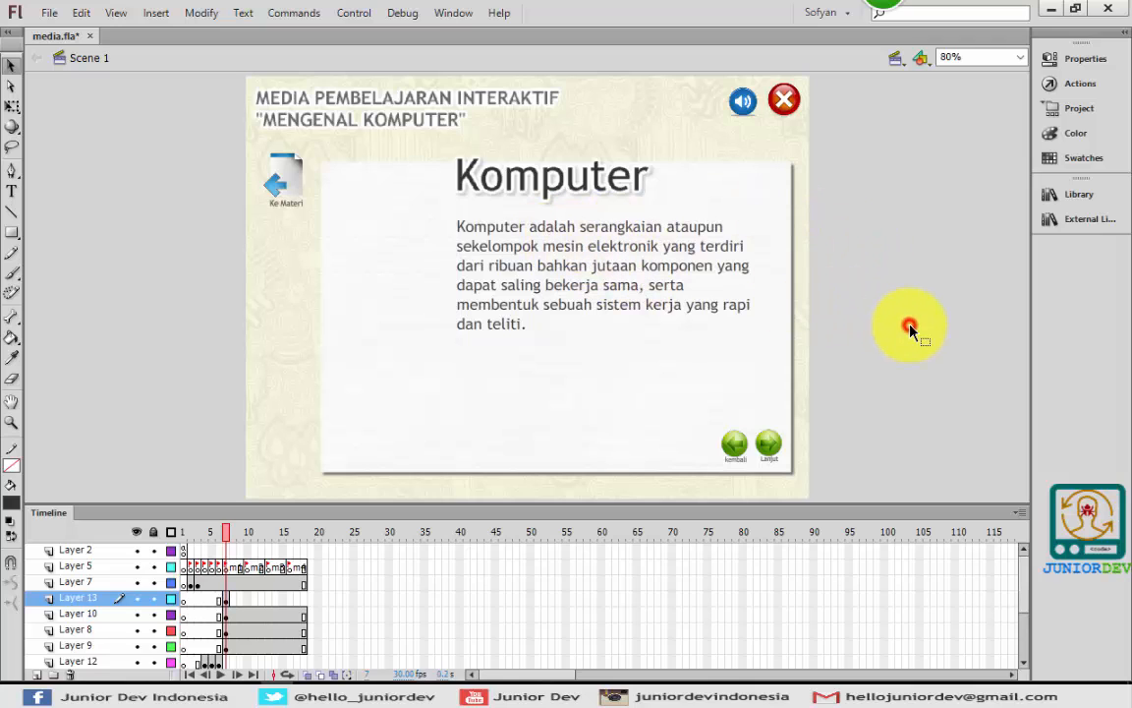
# Import the image komputer1.png from the Flashmedia folder onto the stage
pyautogui.click(46, 13)
pyautogui.moveTo(192, 281)
pyautogui.click(341, 281)
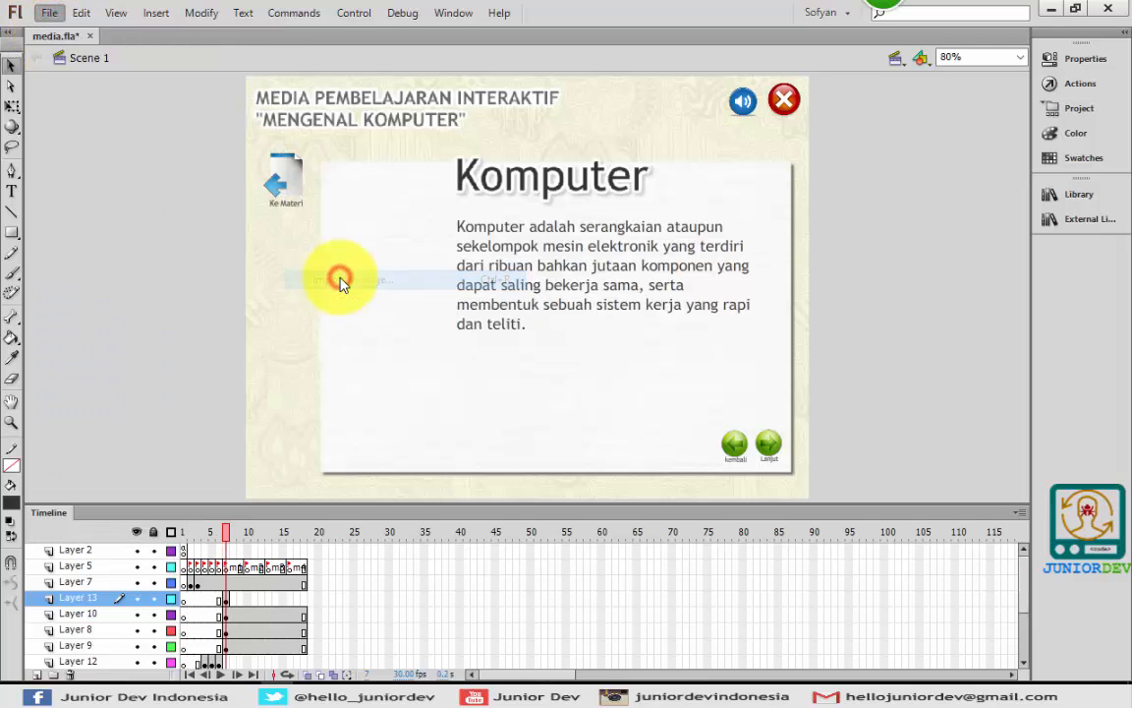
pyautogui.click(509, 337)
pyautogui.press('Down')
pyautogui.press('Down')
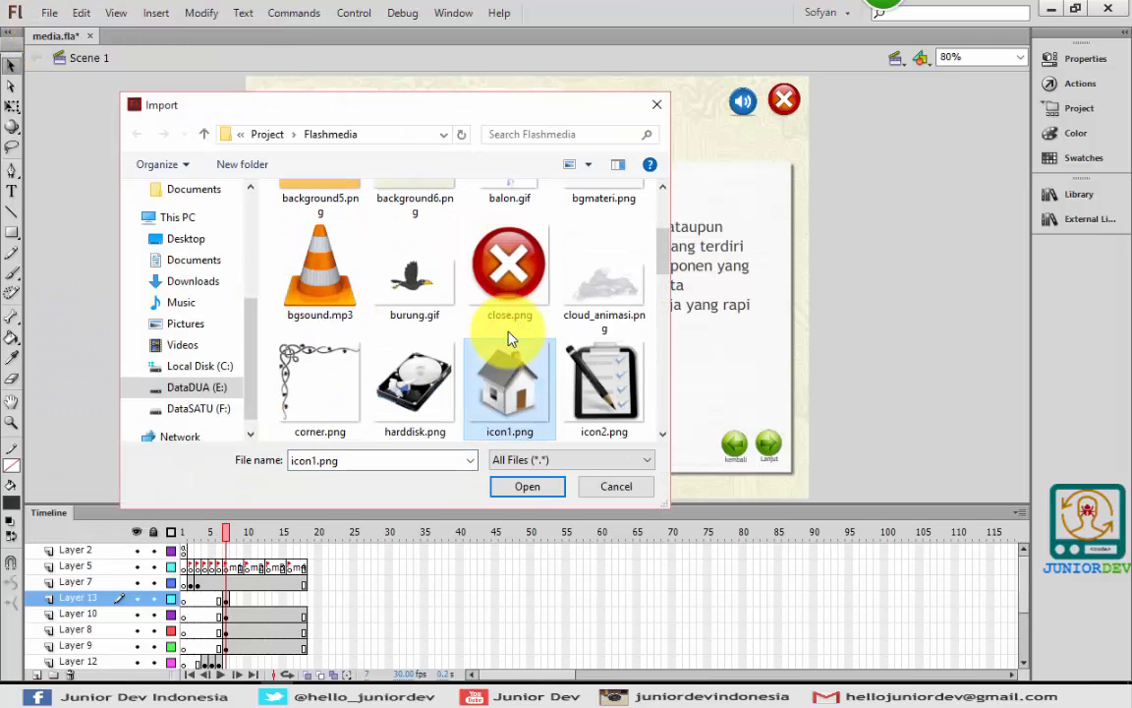
pyautogui.press('Down')
pyautogui.press('Down')
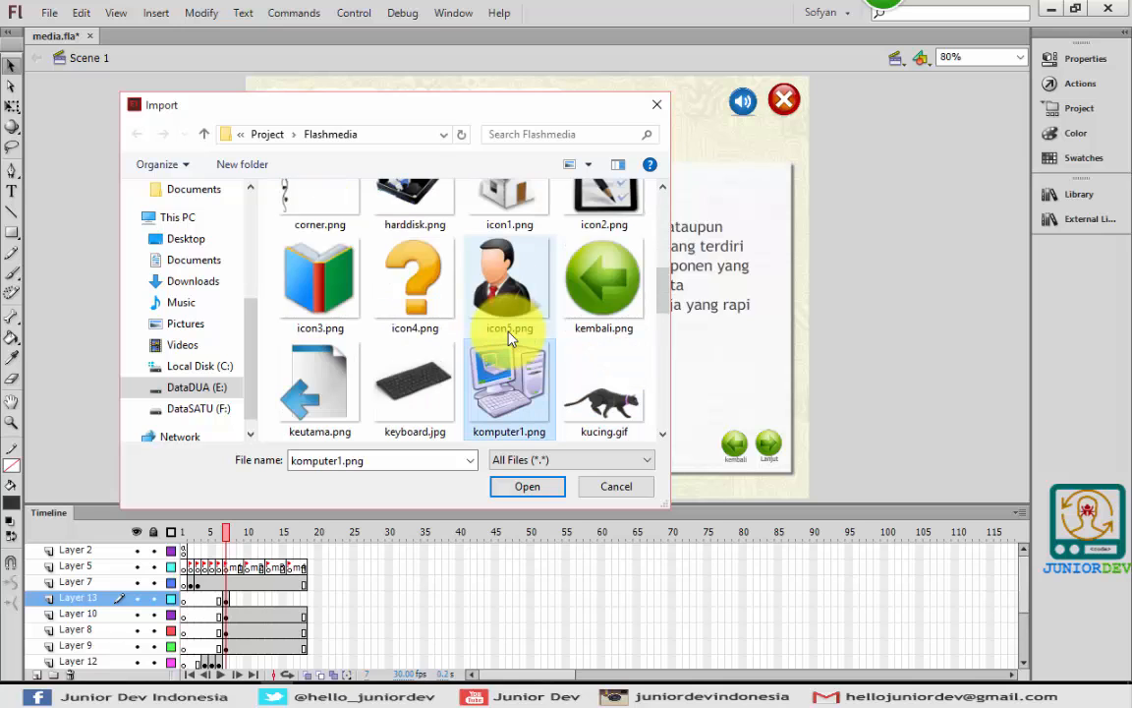
pyautogui.press('Return')
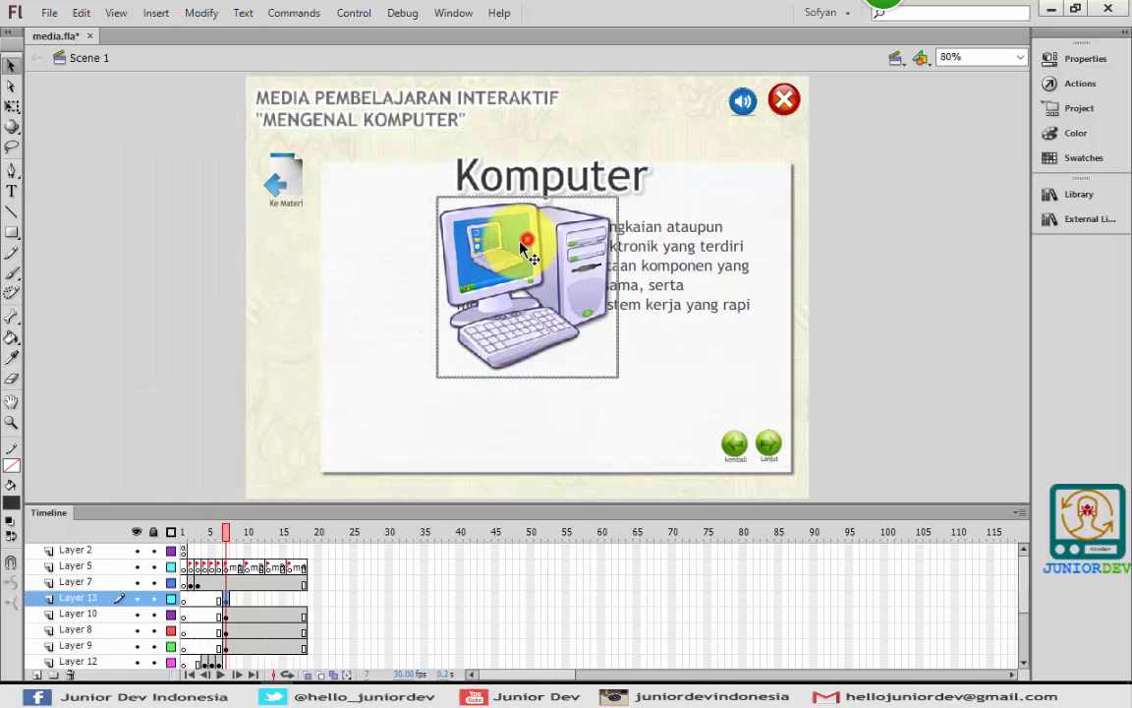
# Scale the computer picture down with Free Transform and place it in the white content panel, left of the paragraph
pyautogui.moveTo(533, 237); pyautogui.dragTo(430, 254)
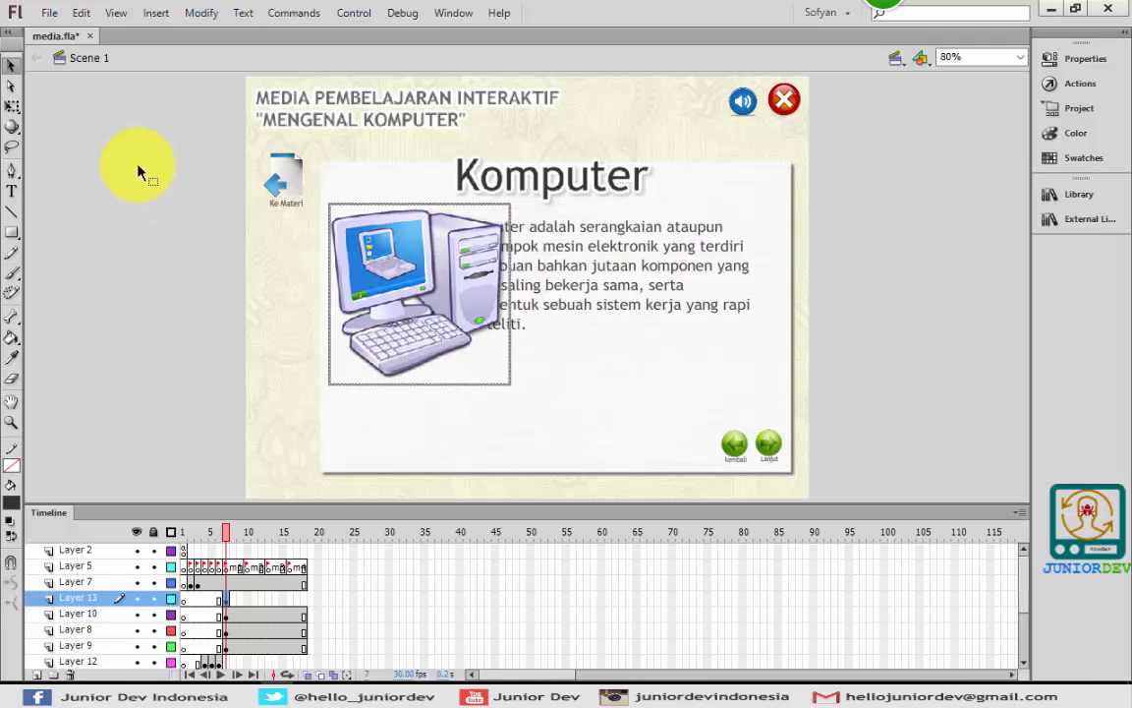
pyautogui.click(11, 106)
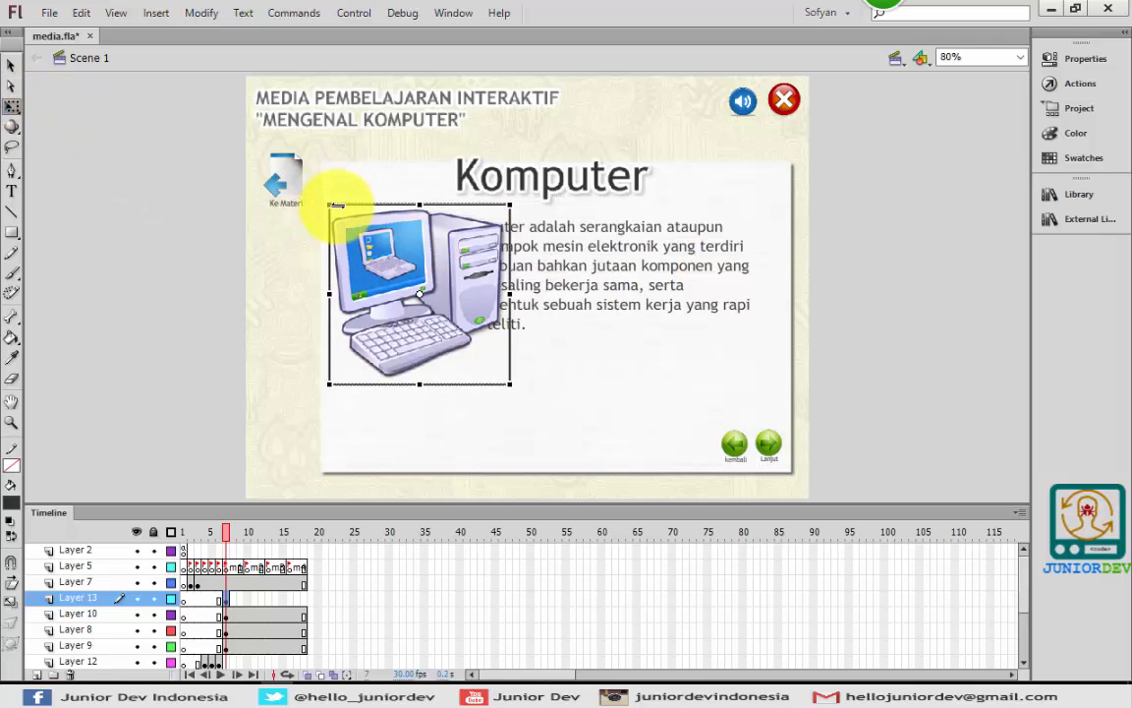
pyautogui.moveTo(331, 204); pyautogui.dragTo(355, 229)
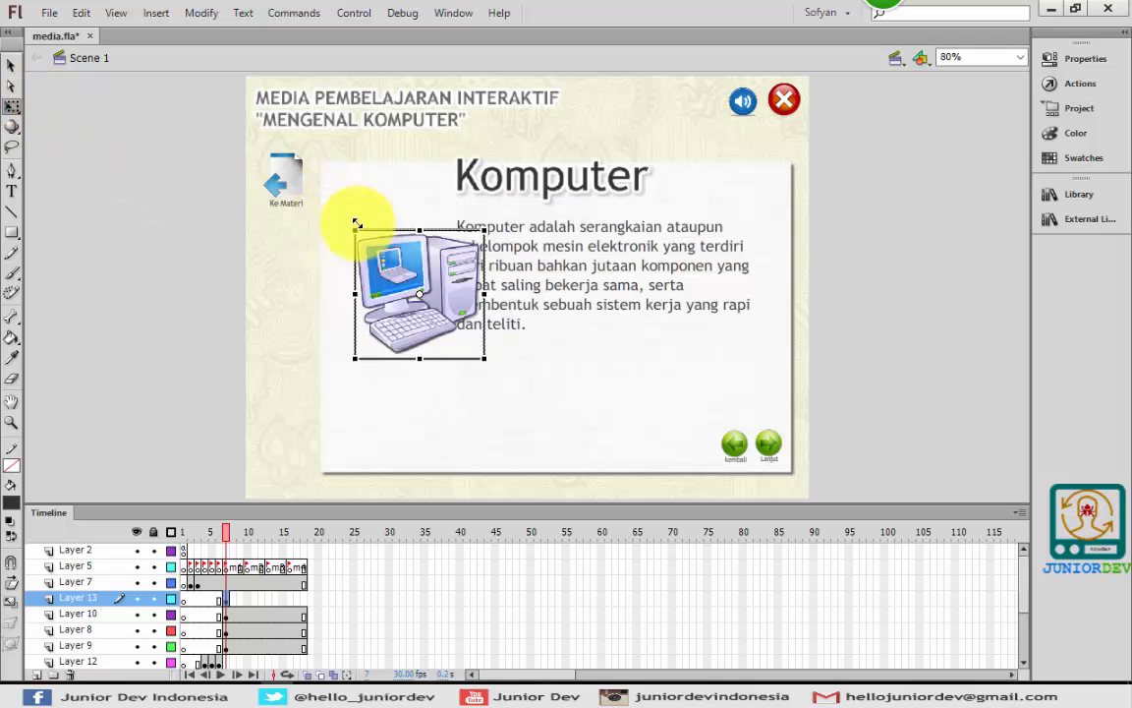
pyautogui.click(404, 264)
pyautogui.moveTo(404, 262); pyautogui.dragTo(375, 248)
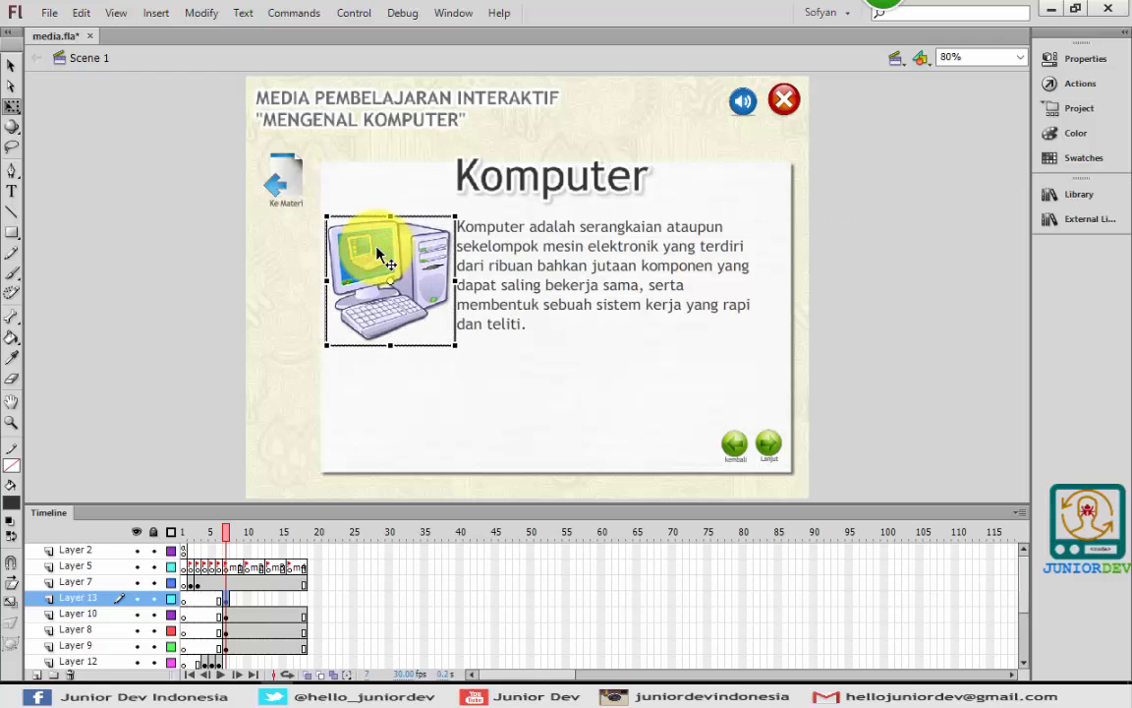
pyautogui.click(965, 288)
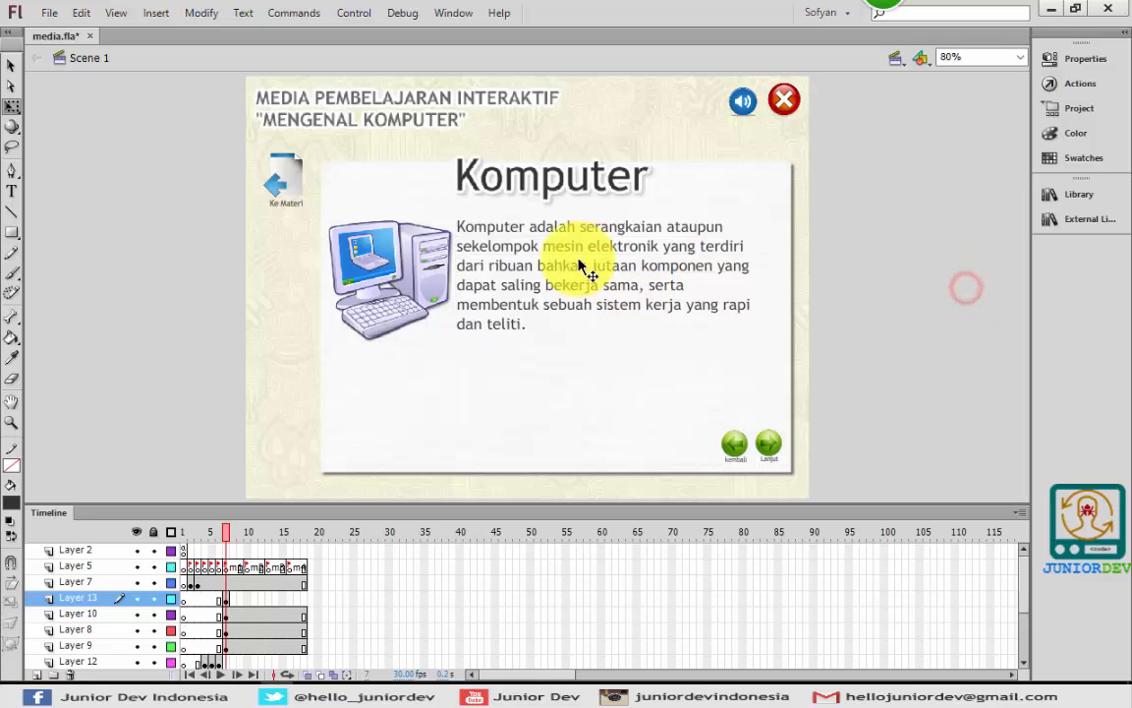
# Narrow the paragraph's text box from its left edge to leave space beside the computer picture
pyautogui.doubleClick(518, 228)
pyautogui.moveTo(455, 218); pyautogui.dragTo(482, 218)
pyautogui.click(941, 229)
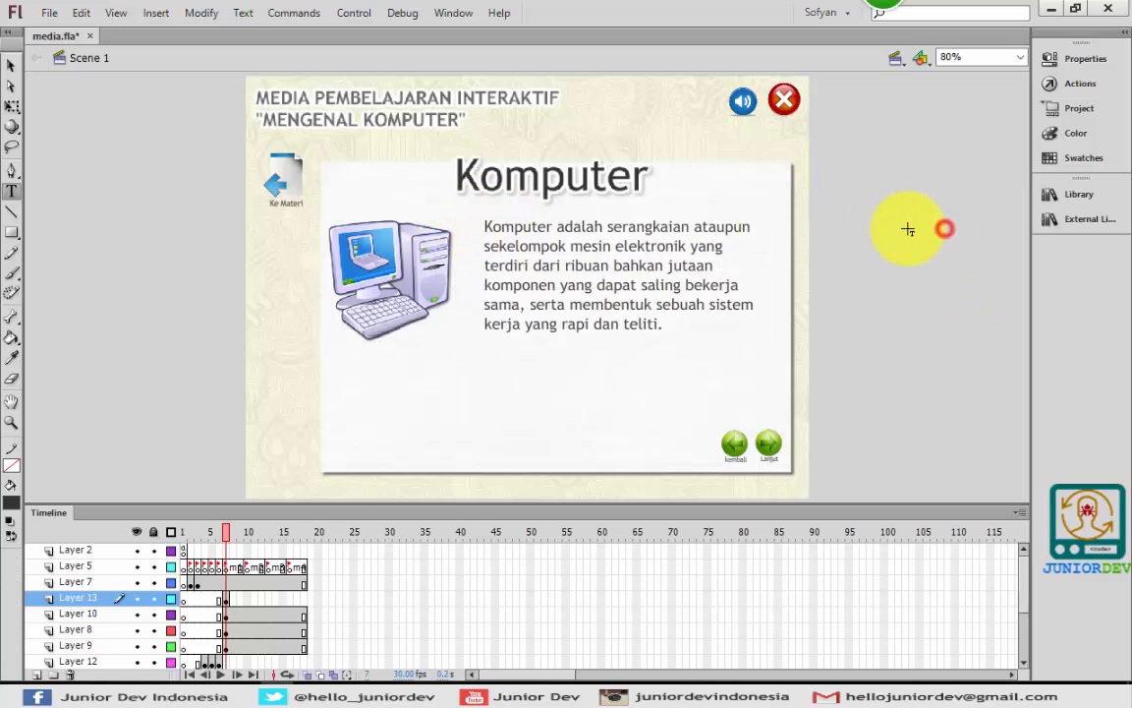
pyautogui.click(11, 65)
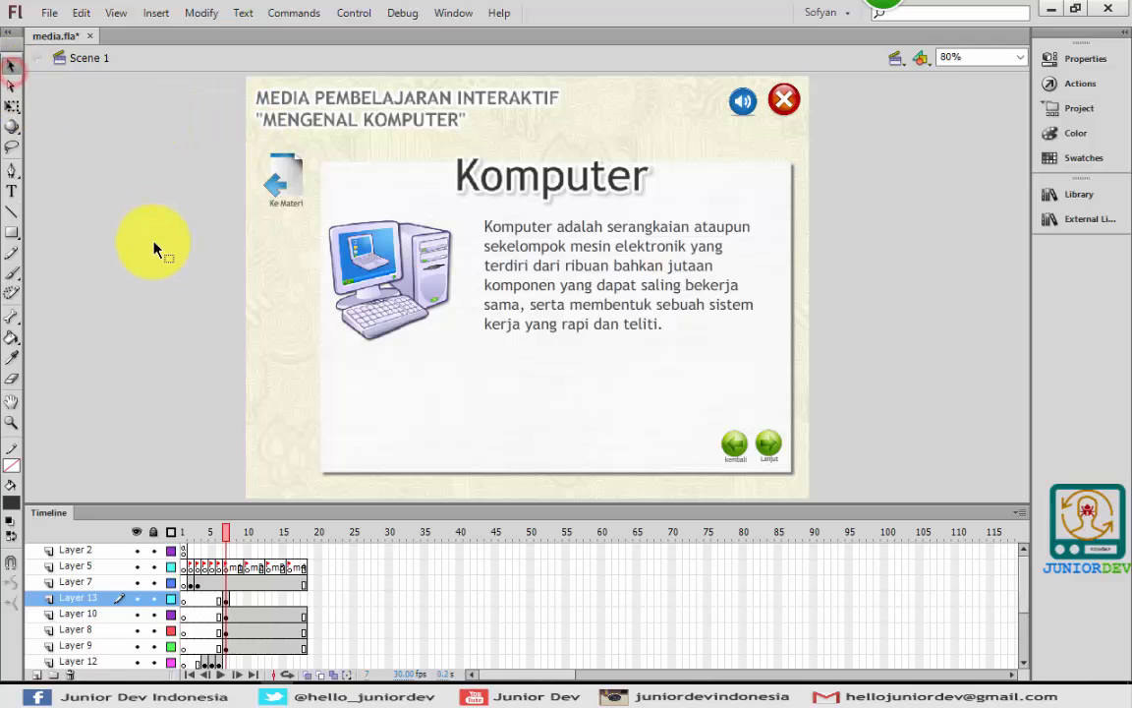
pyautogui.click(155, 278)
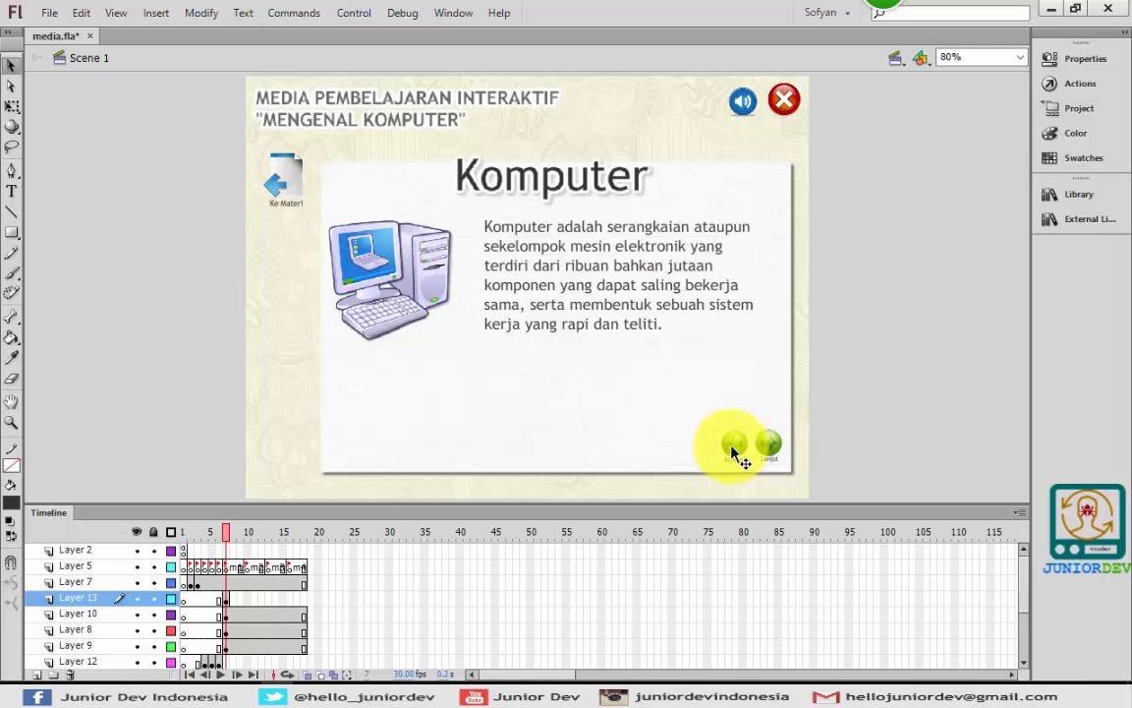
# Script the Lanjut button with an on (release) handler that calls nextFrame();
pyautogui.click(767, 448)
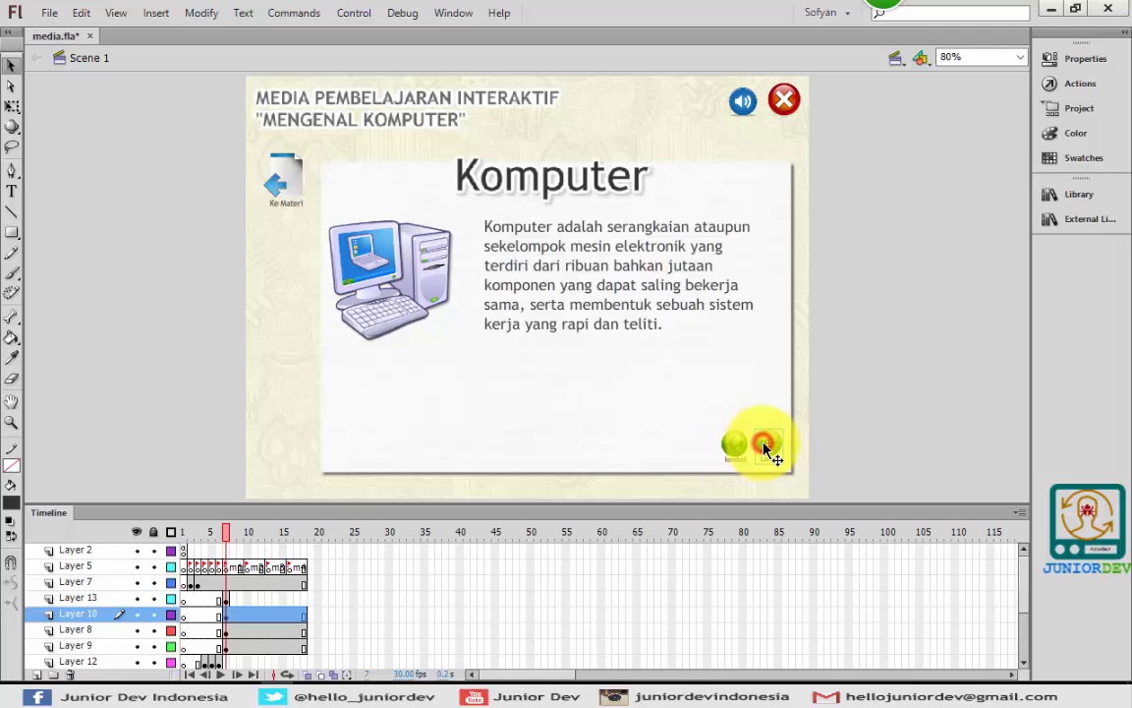
pyautogui.click(1086, 80)
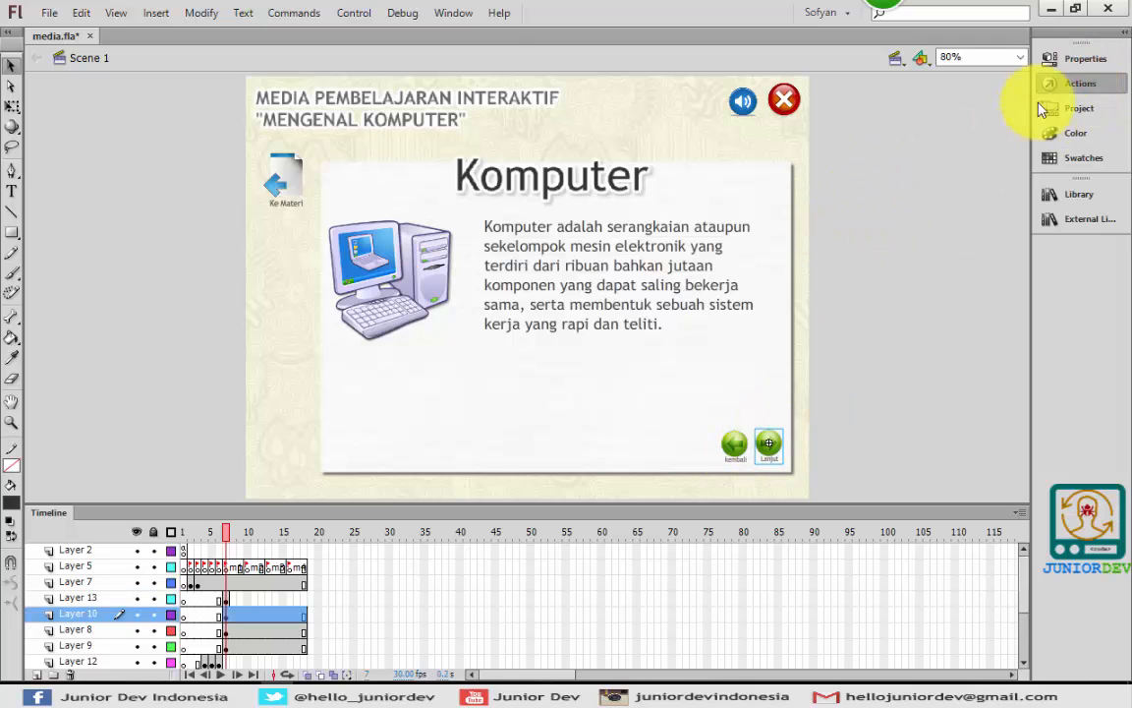
pyautogui.click(1081, 82)
pyautogui.click(859, 134)
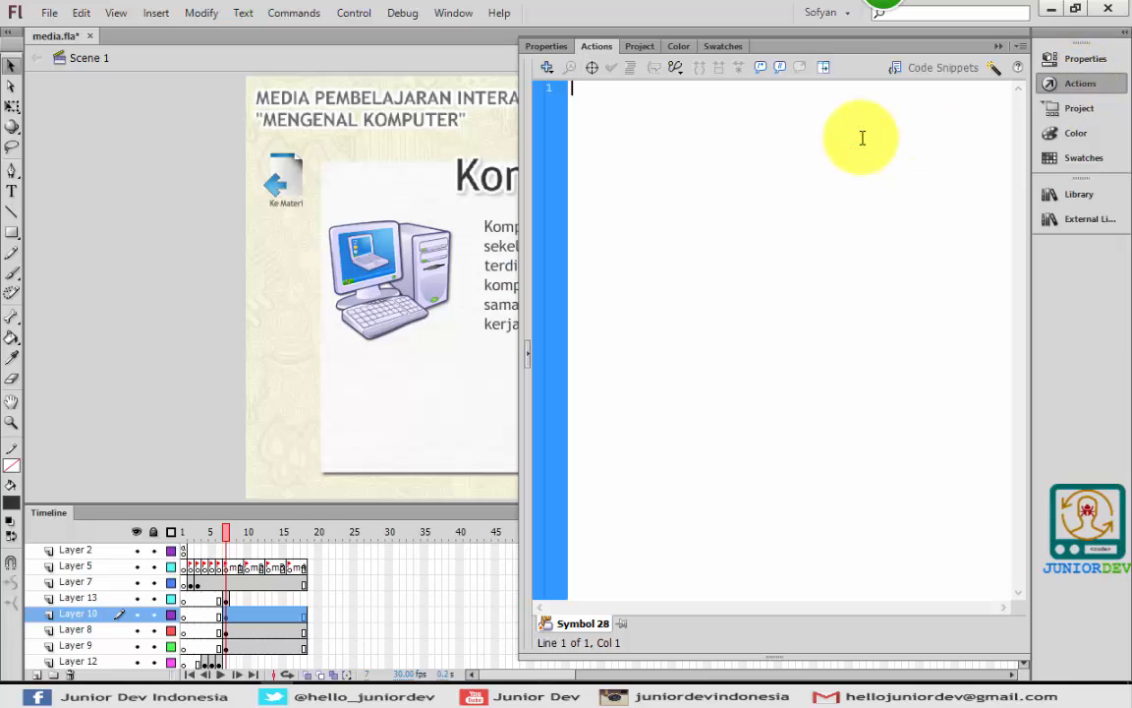
pyautogui.write('cn (release){')
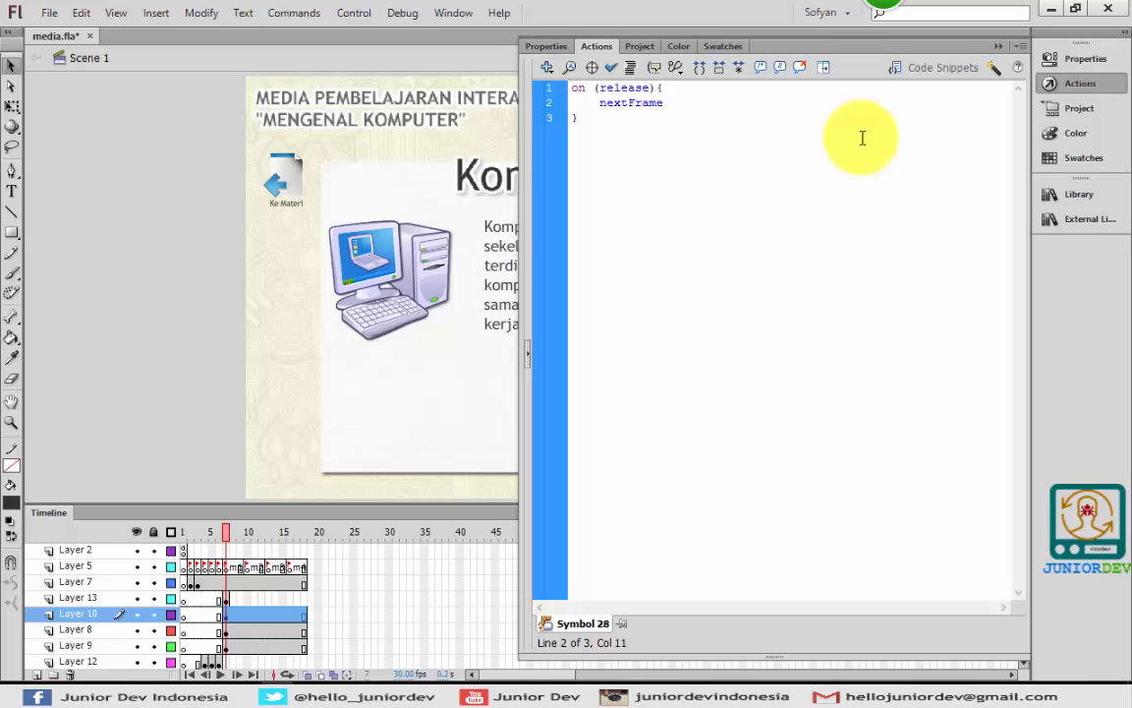
pyautogui.hotkey('ctrl', 'a')
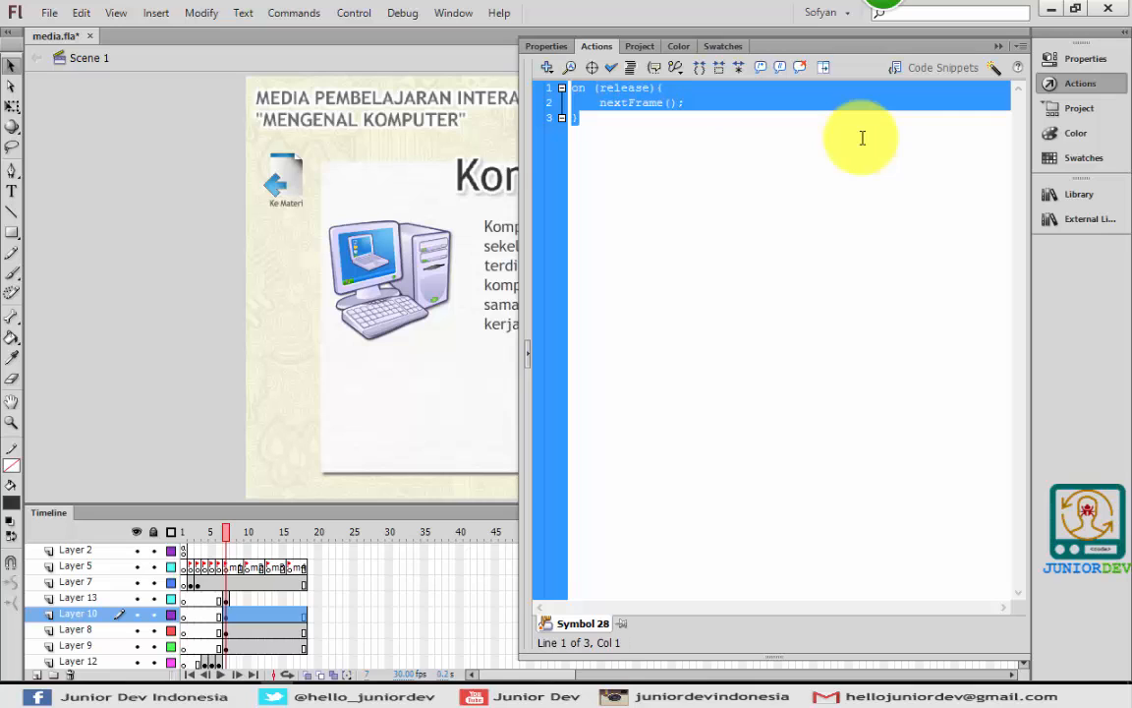
pyautogui.click(1069, 84)
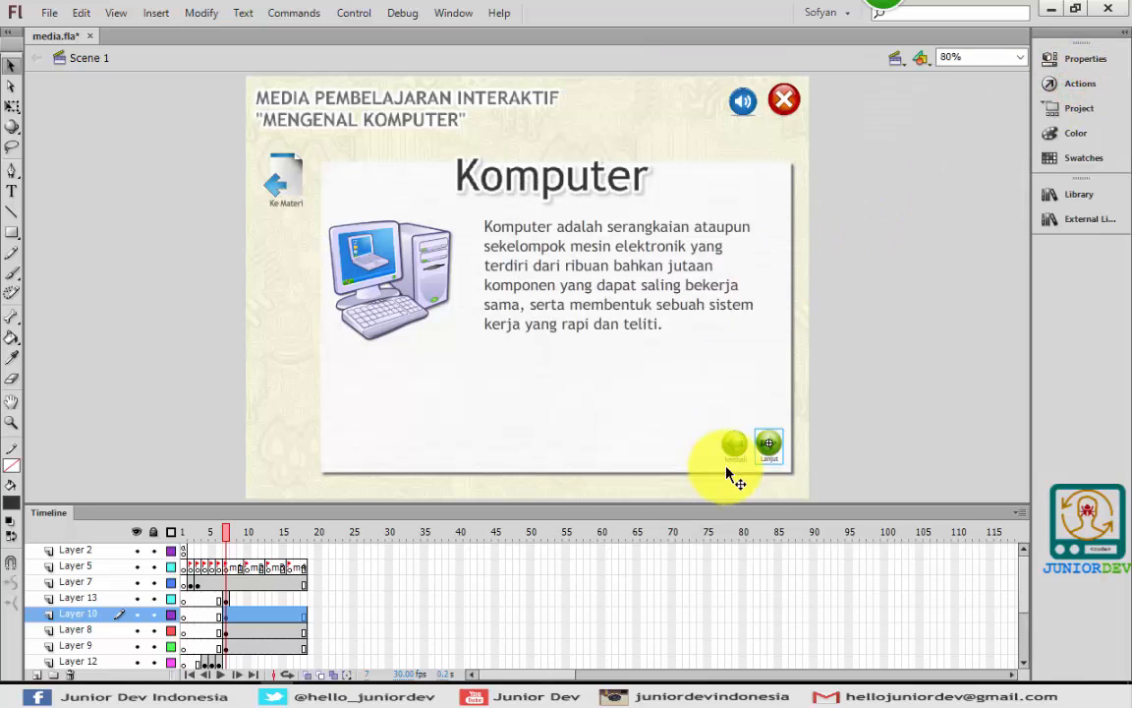
# Script the kembali button with an on (release) handler that calls prevFrame();
pyautogui.click(1076, 85)
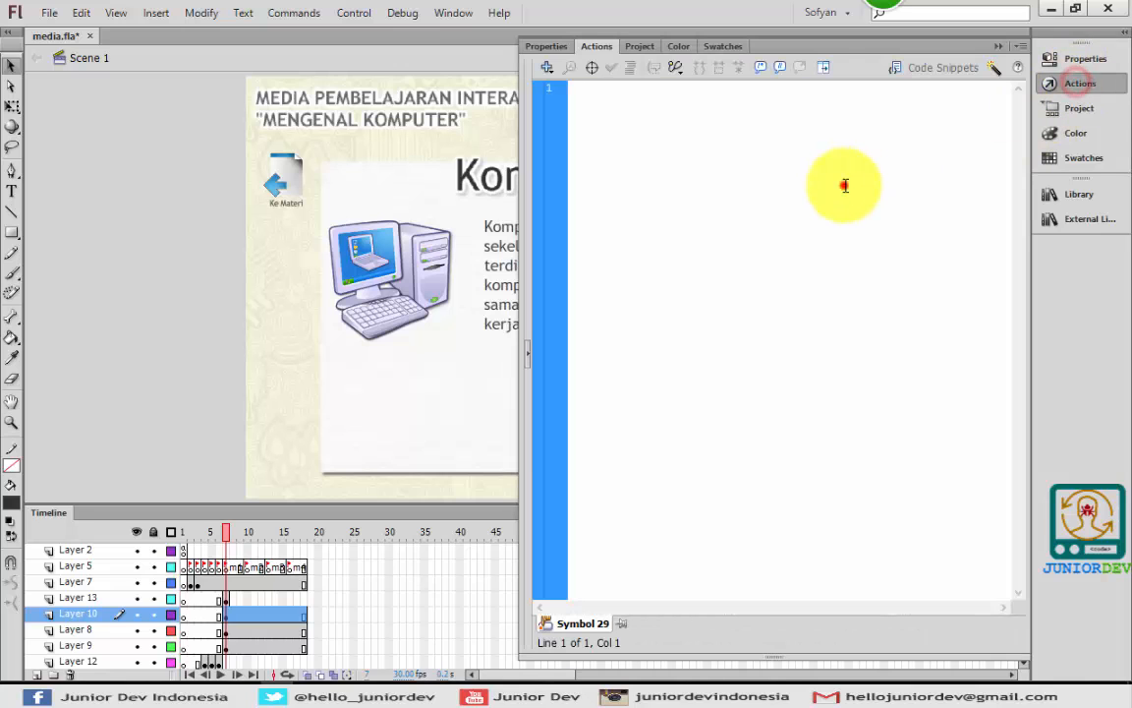
pyautogui.write('on (r')
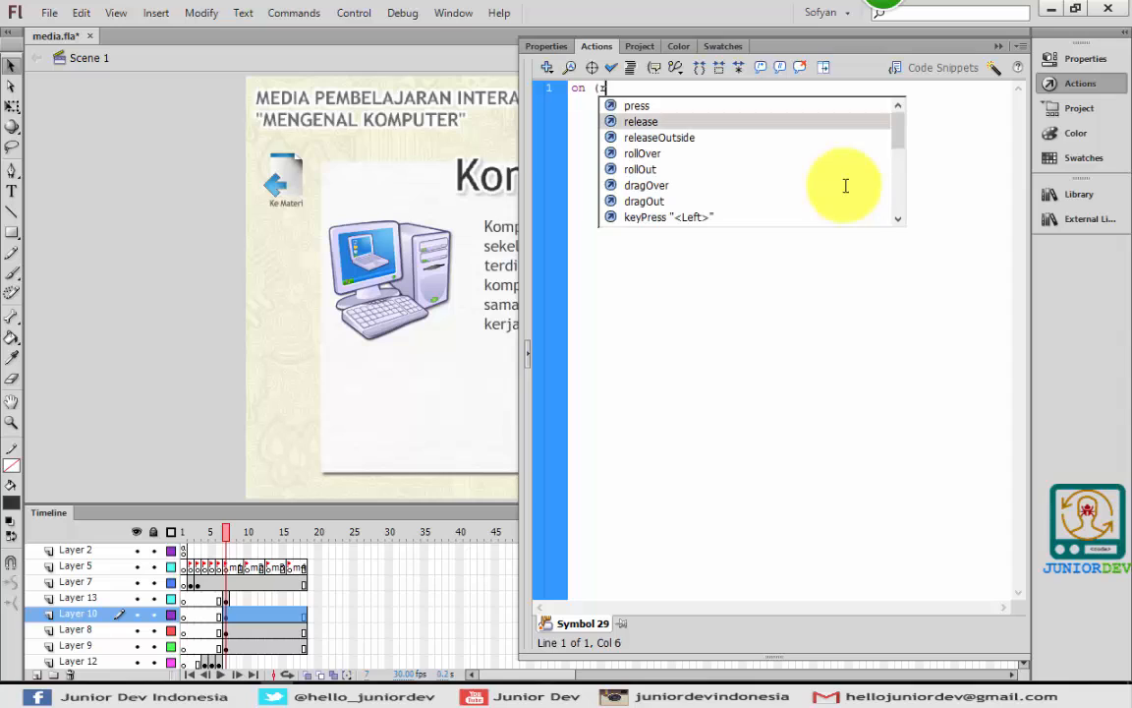
pyautogui.write('e')
pyautogui.press('Return')
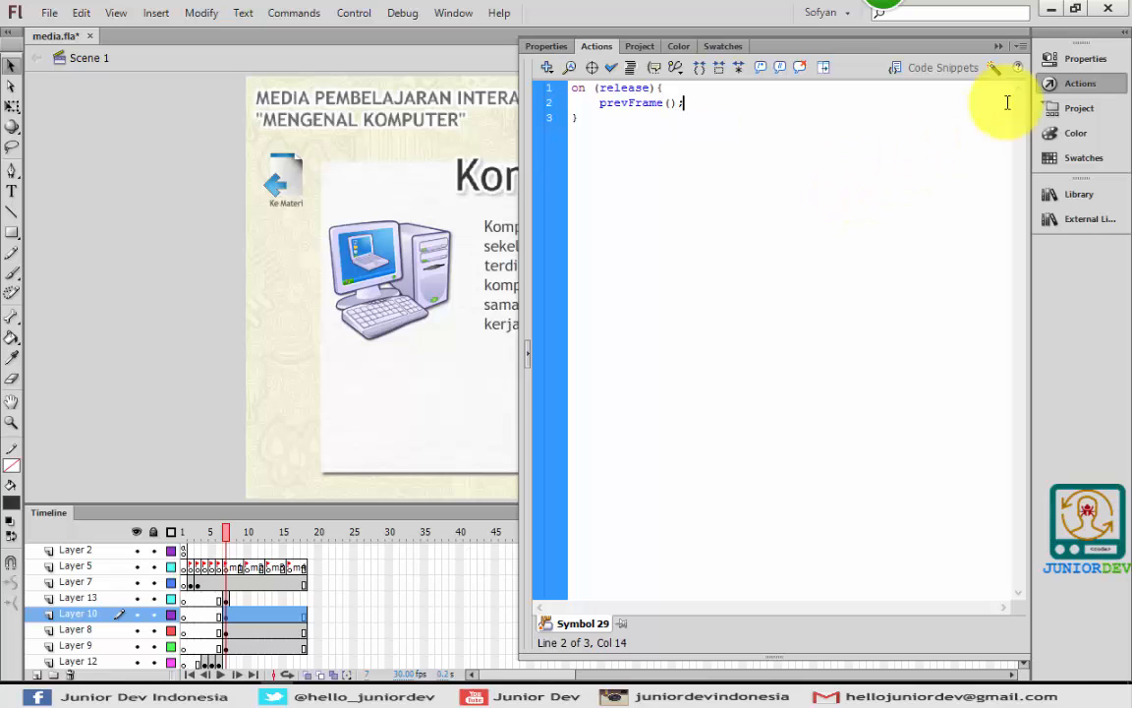
pyautogui.click(1071, 84)
pyautogui.click(900, 230)
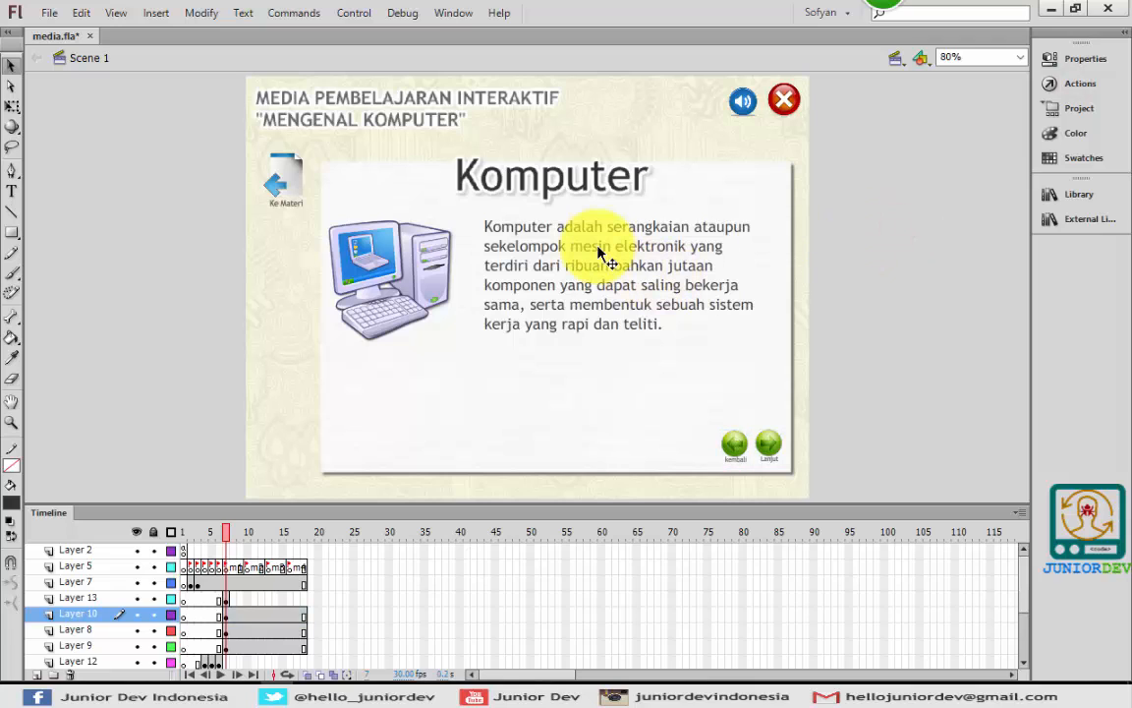
# Insert a keyframe at frame 8 of Layer 10 and delete the kembali button from frame 7
pyautogui.click(226, 615)
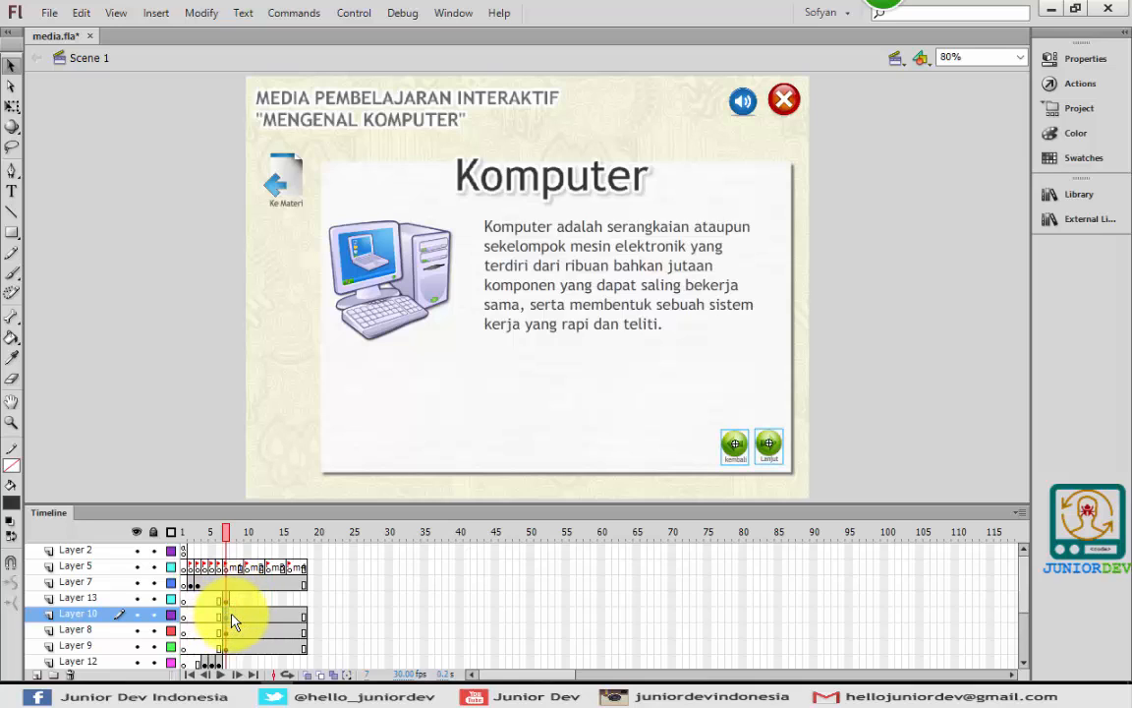
pyautogui.click(233, 616)
pyautogui.click(233, 616)
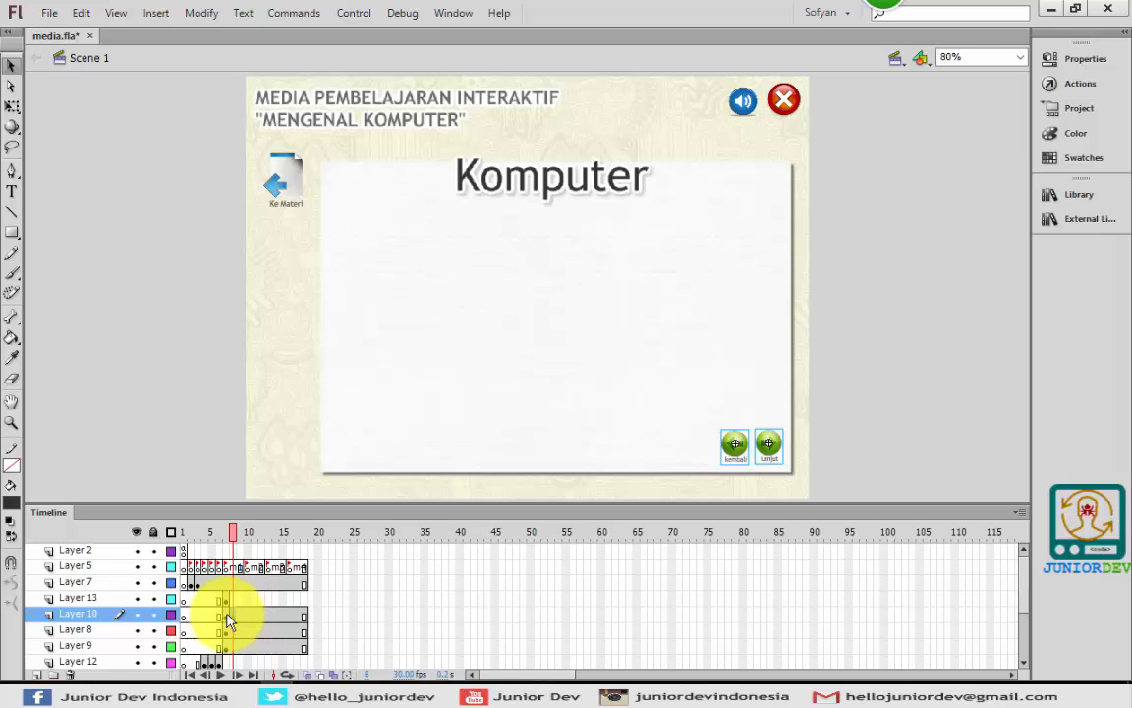
pyautogui.click(224, 615)
pyautogui.click(202, 492)
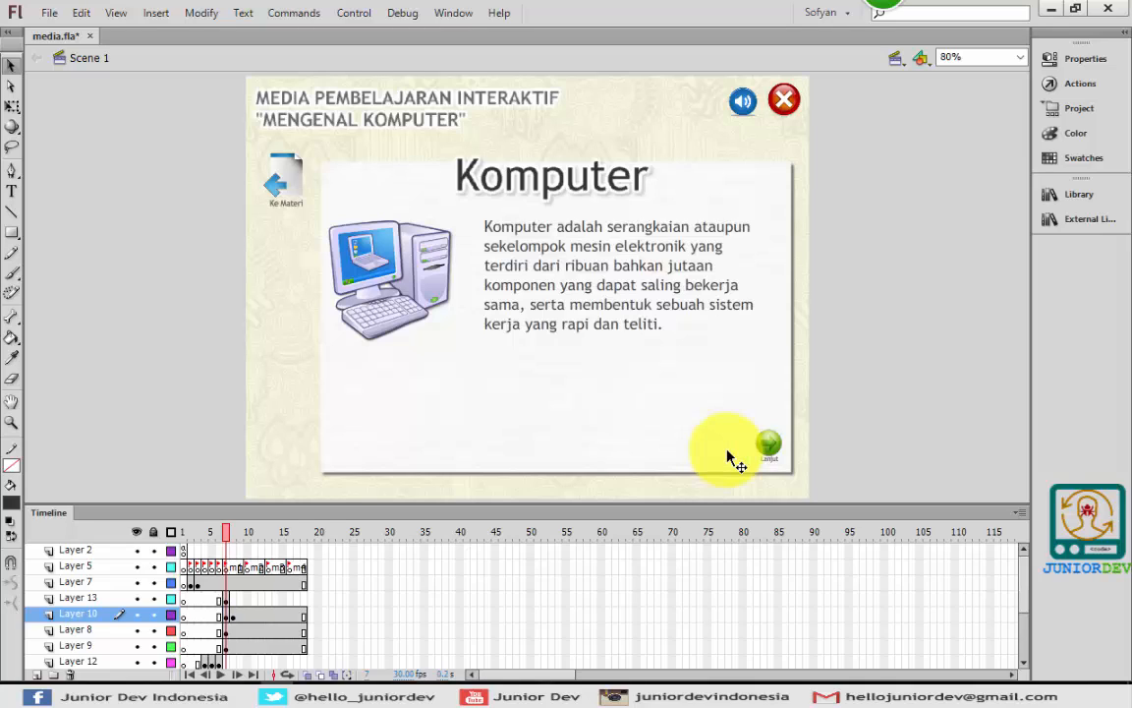
# Insert a keyframe at frame 8 of Layer 13 that carries over the computer picture and paragraph
pyautogui.click(228, 601)
pyautogui.click(233, 602)
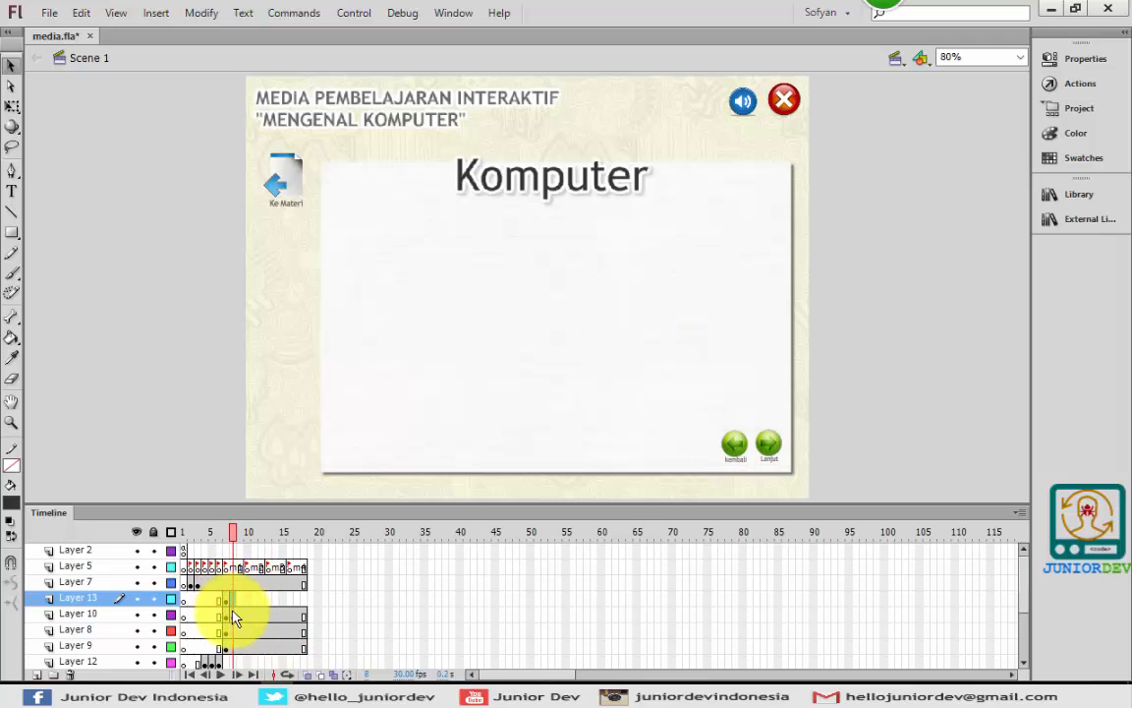
pyautogui.click(234, 615)
pyautogui.click(241, 615)
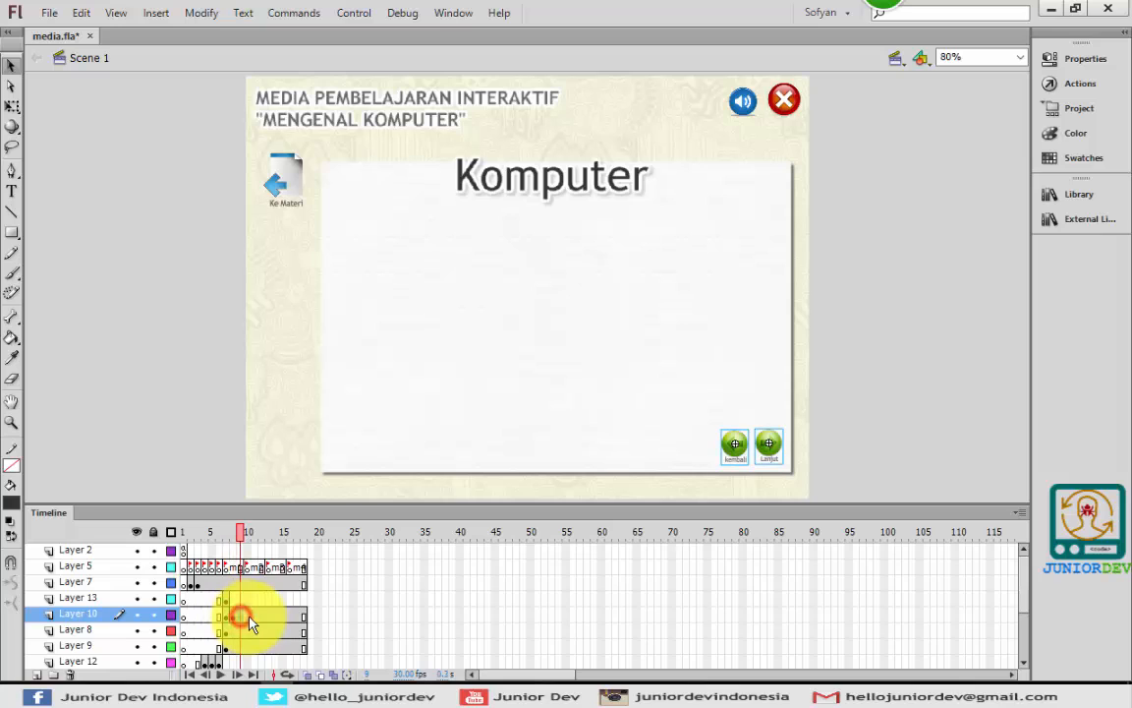
pyautogui.click(227, 600)
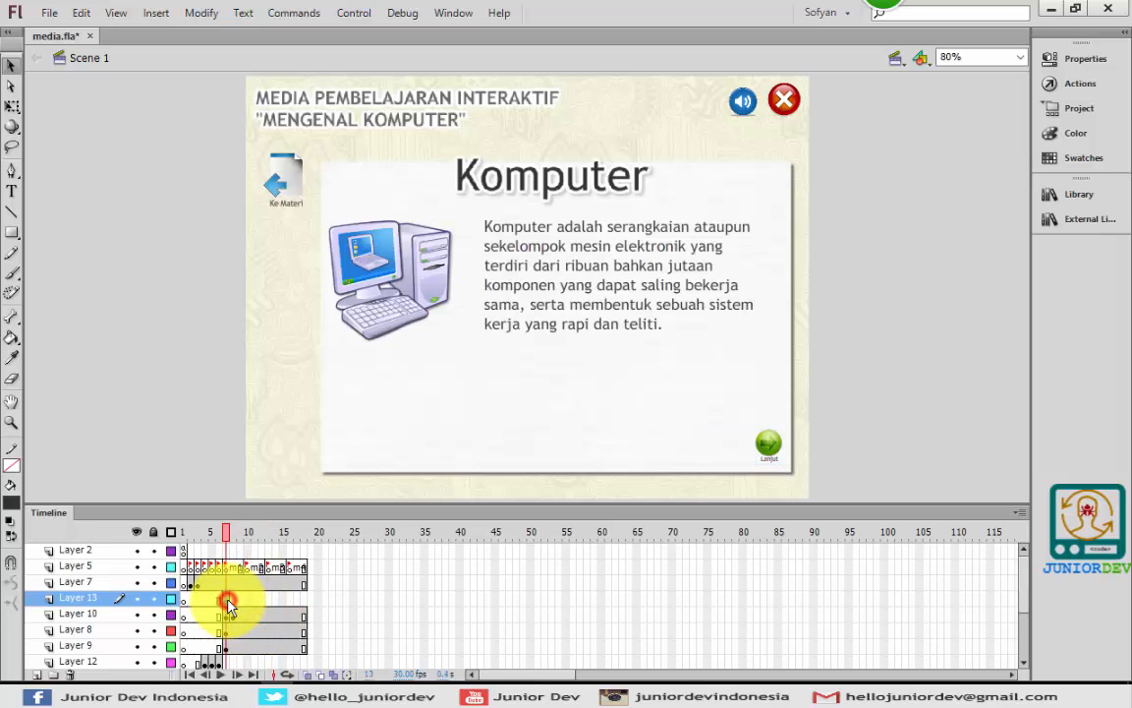
pyautogui.click(227, 602)
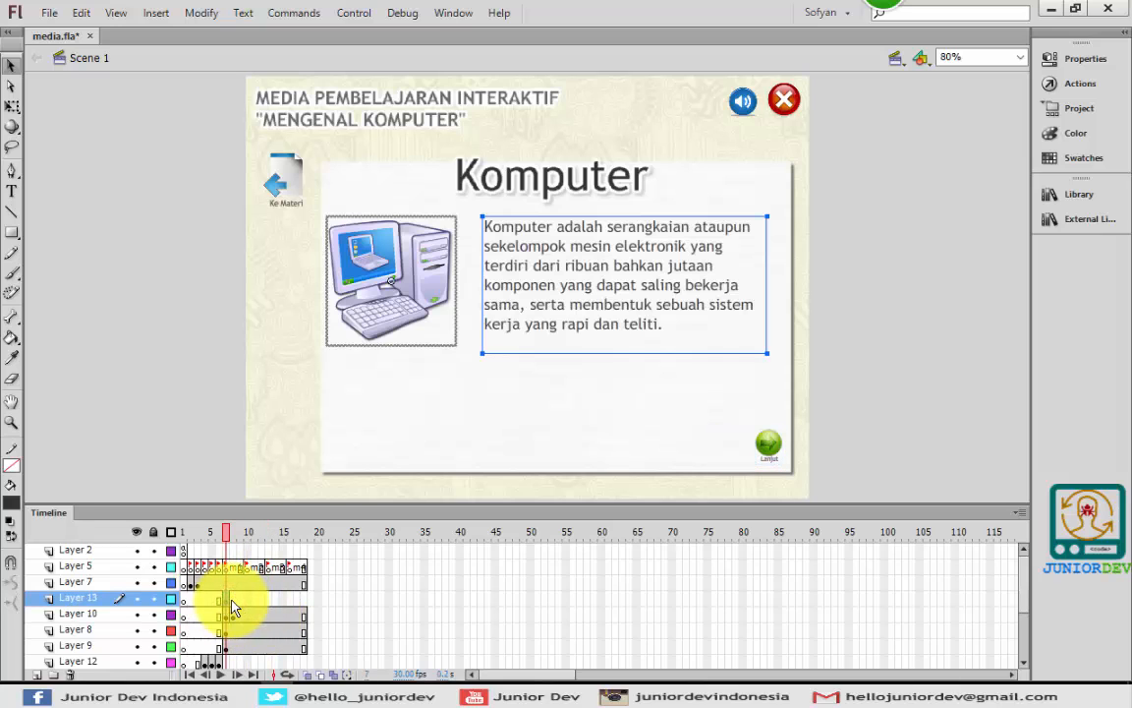
pyautogui.click(234, 601)
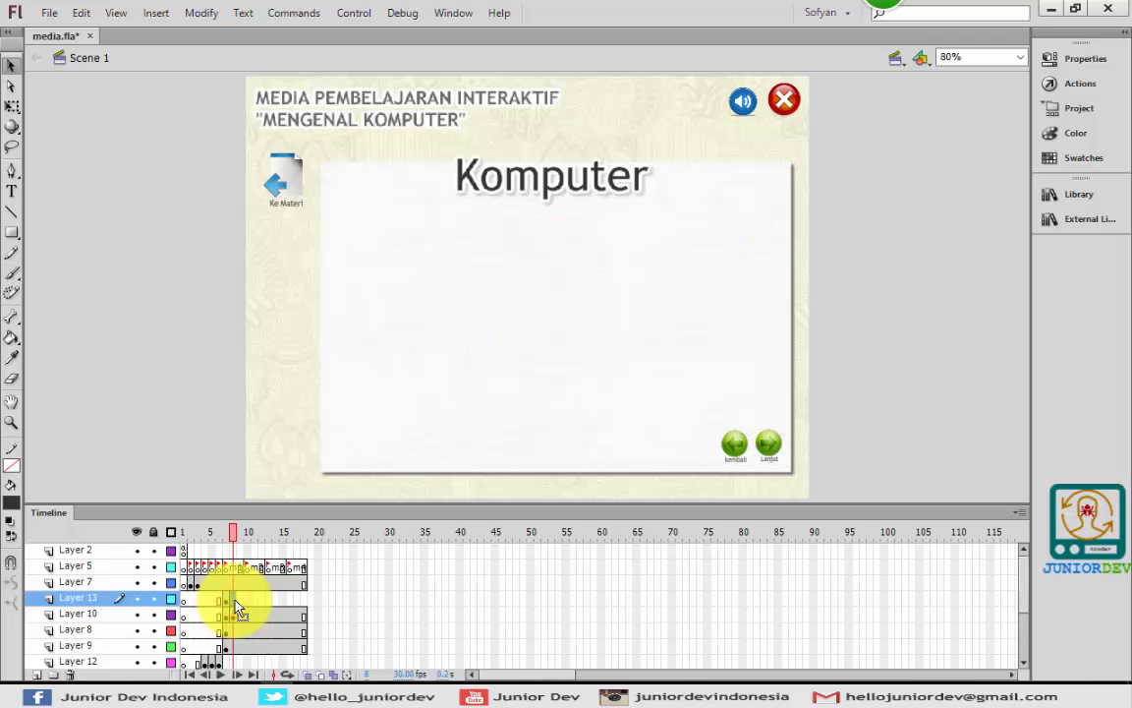
pyautogui.click(232, 600)
pyautogui.press('F6')
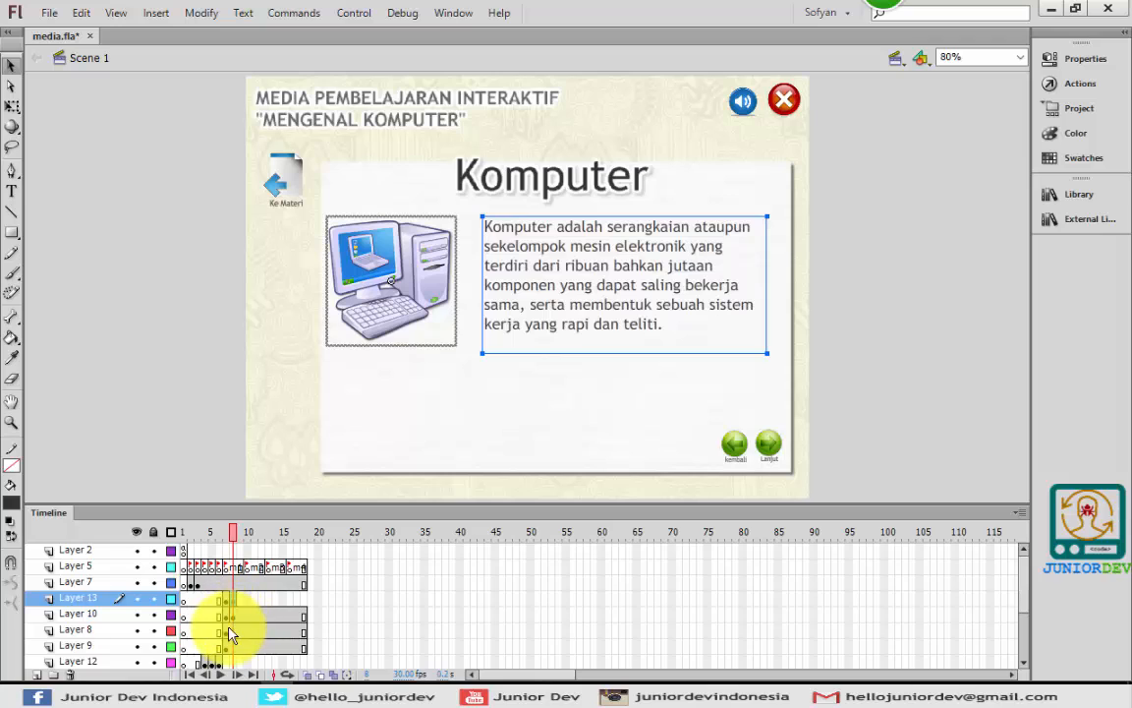
# Insert a keyframe at frame 8 of Layer 9, the layer with the title and white panel
pyautogui.click(230, 632)
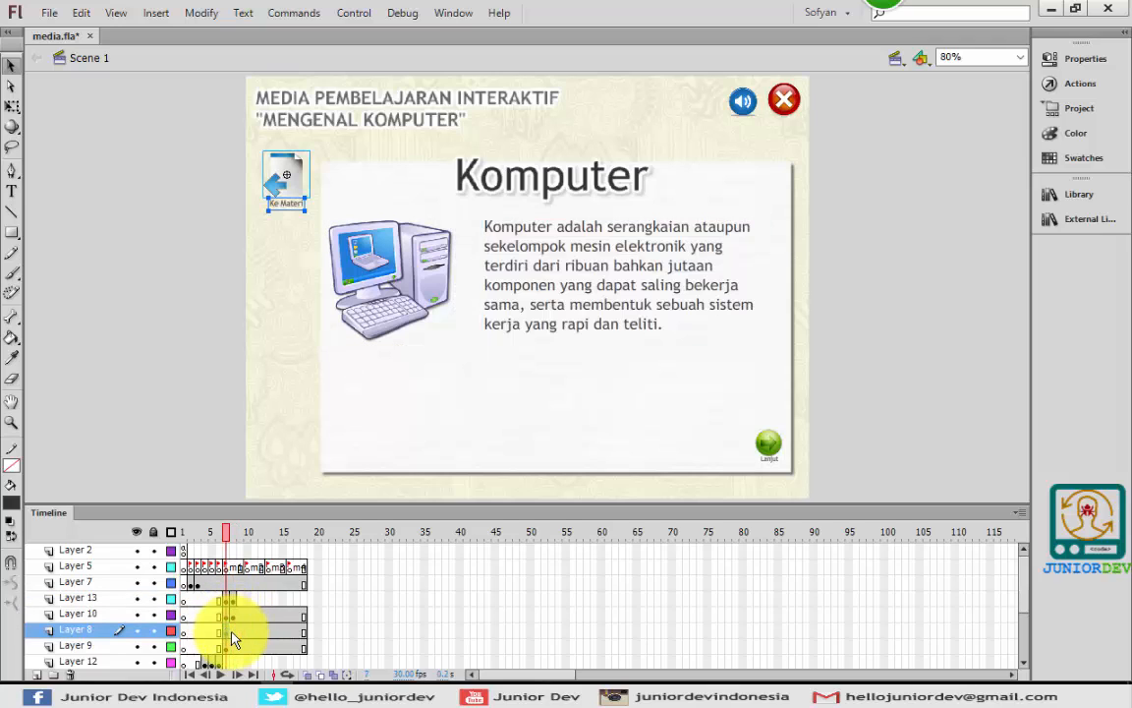
pyautogui.click(228, 647)
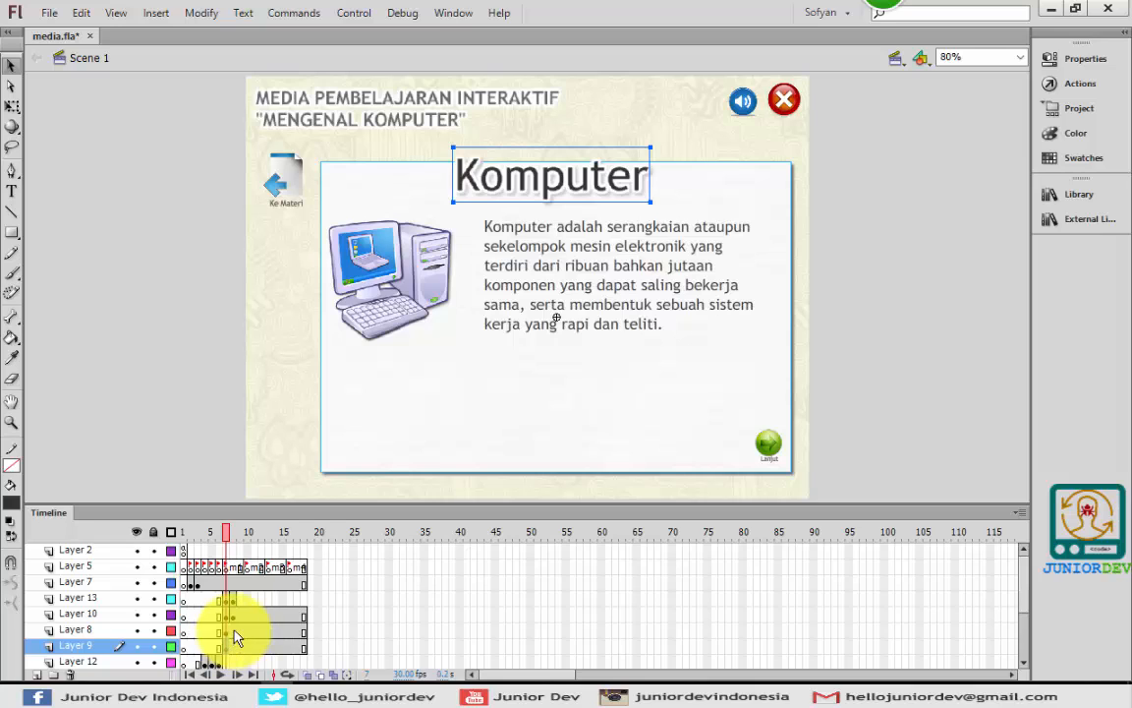
pyautogui.click(236, 646)
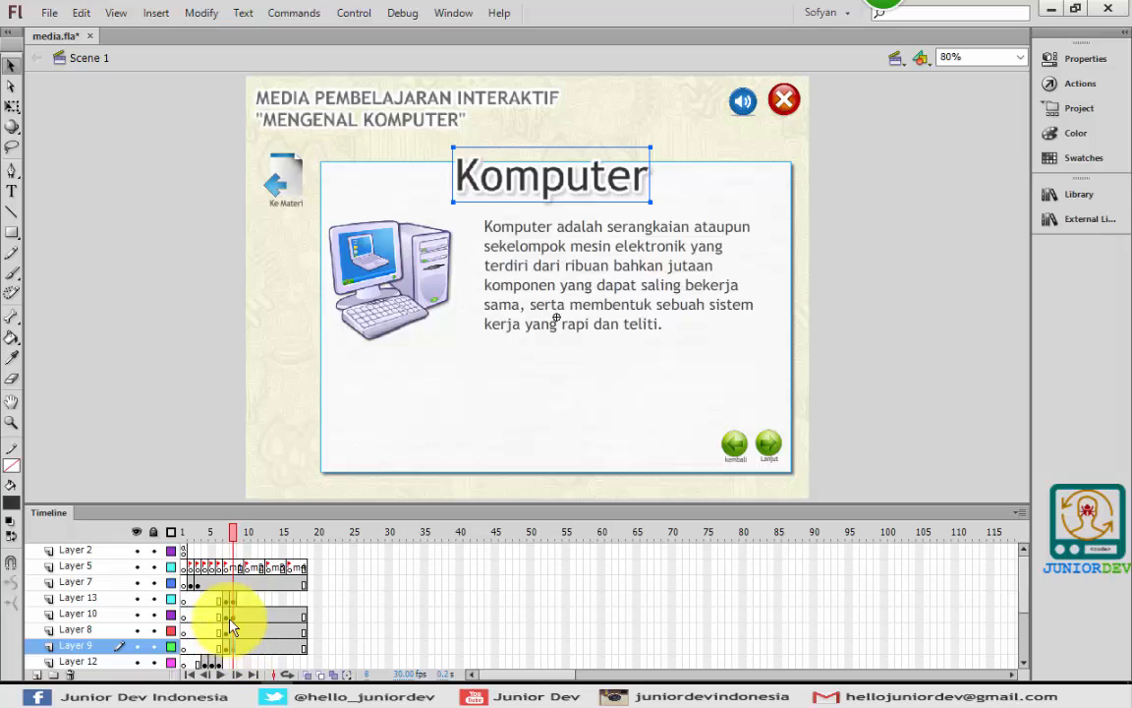
pyautogui.click(194, 417)
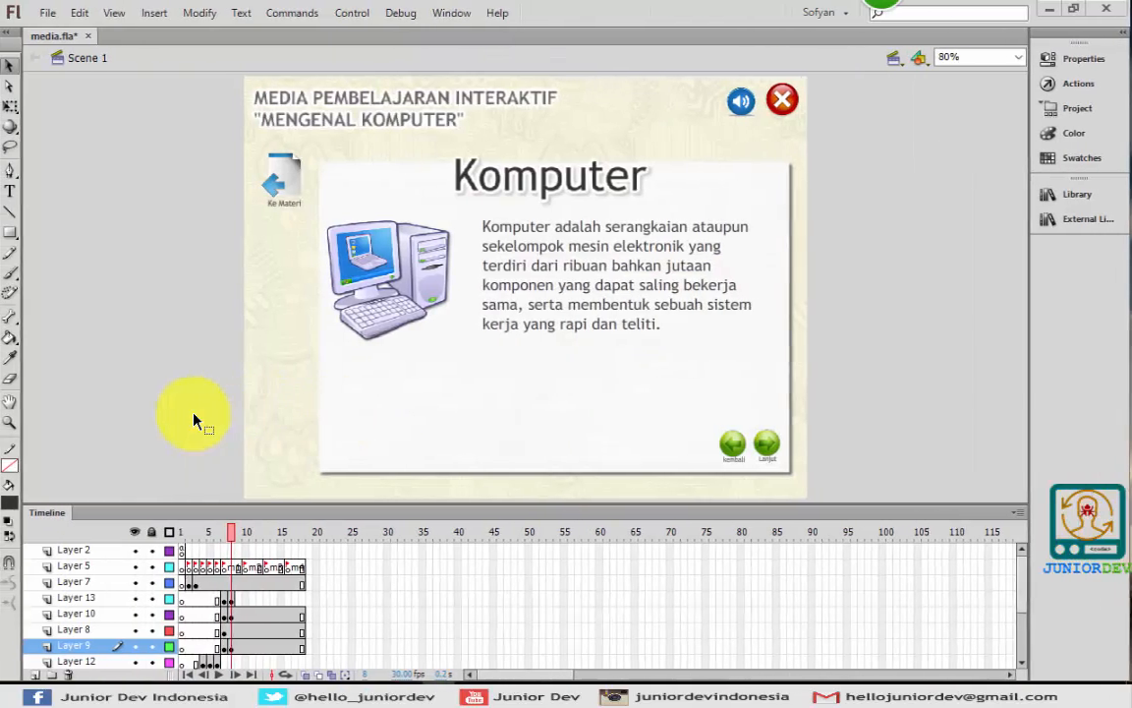
# Change the page title at frame 8 to "Komponen Input"
pyautogui.press('t')
pyautogui.click(576, 192)
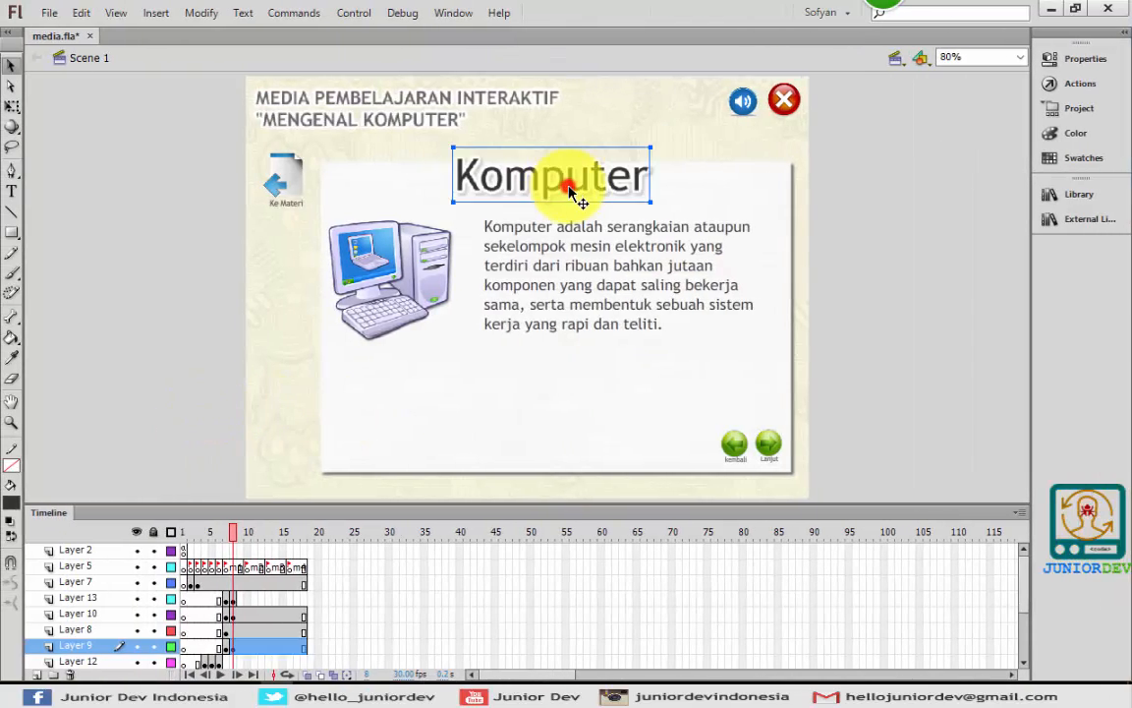
pyautogui.doubleClick(569, 185)
pyautogui.write('Kom')
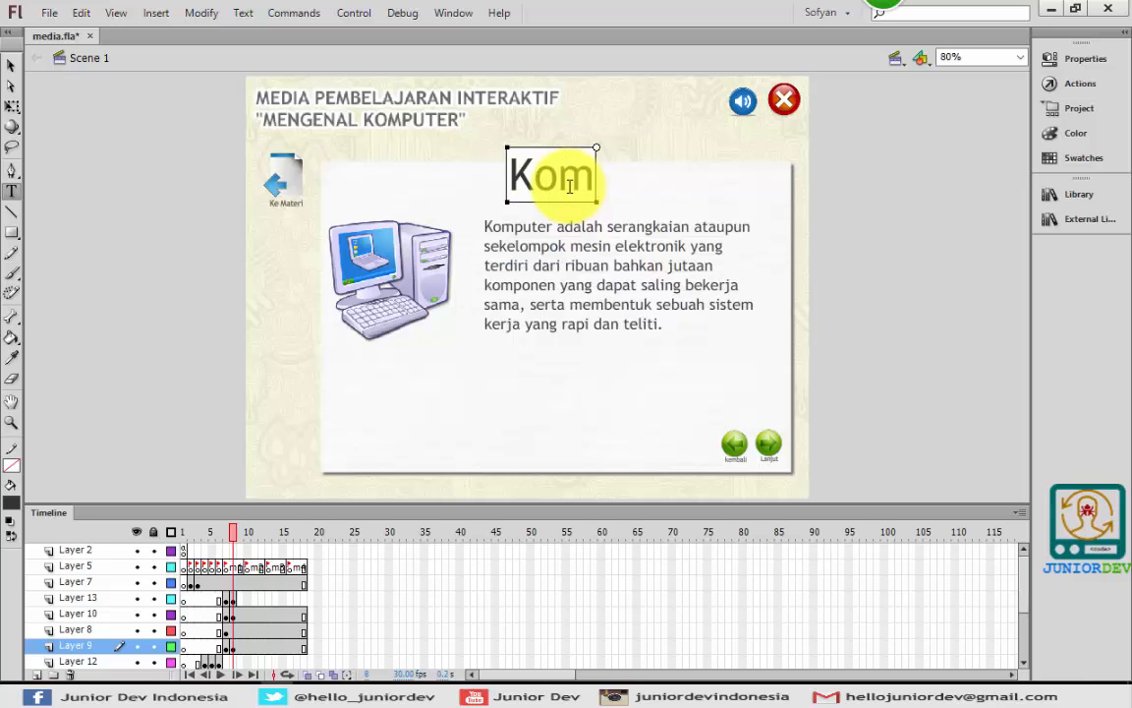
pyautogui.write('ponen')
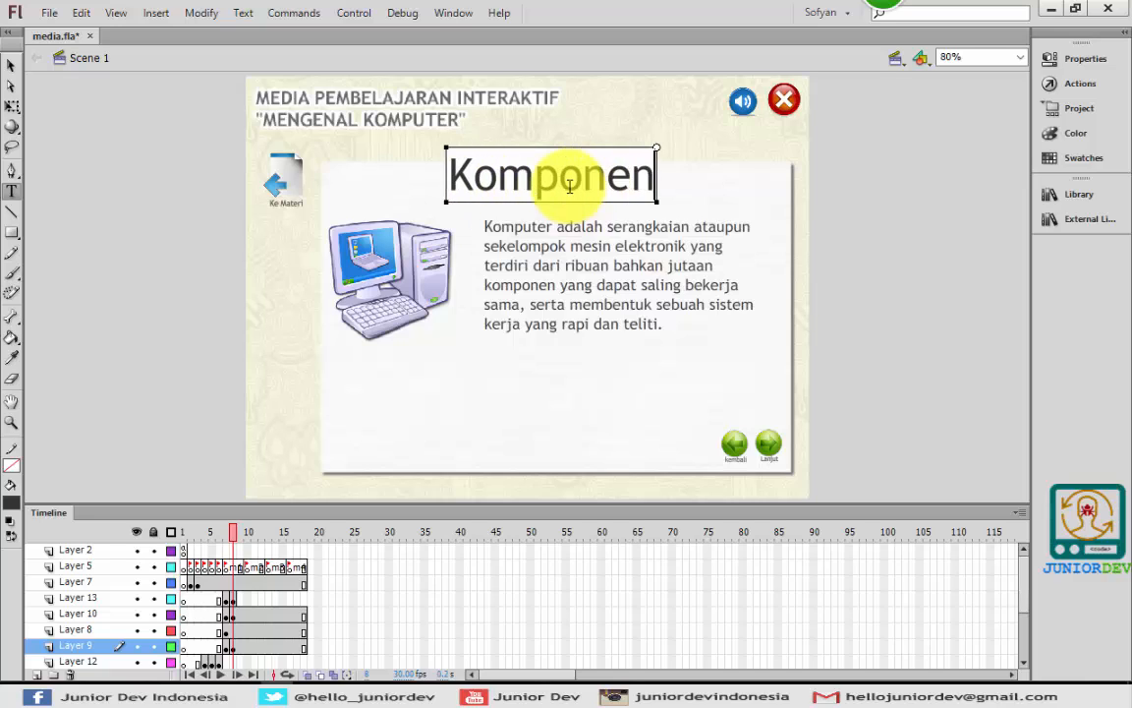
pyautogui.write(' Input')
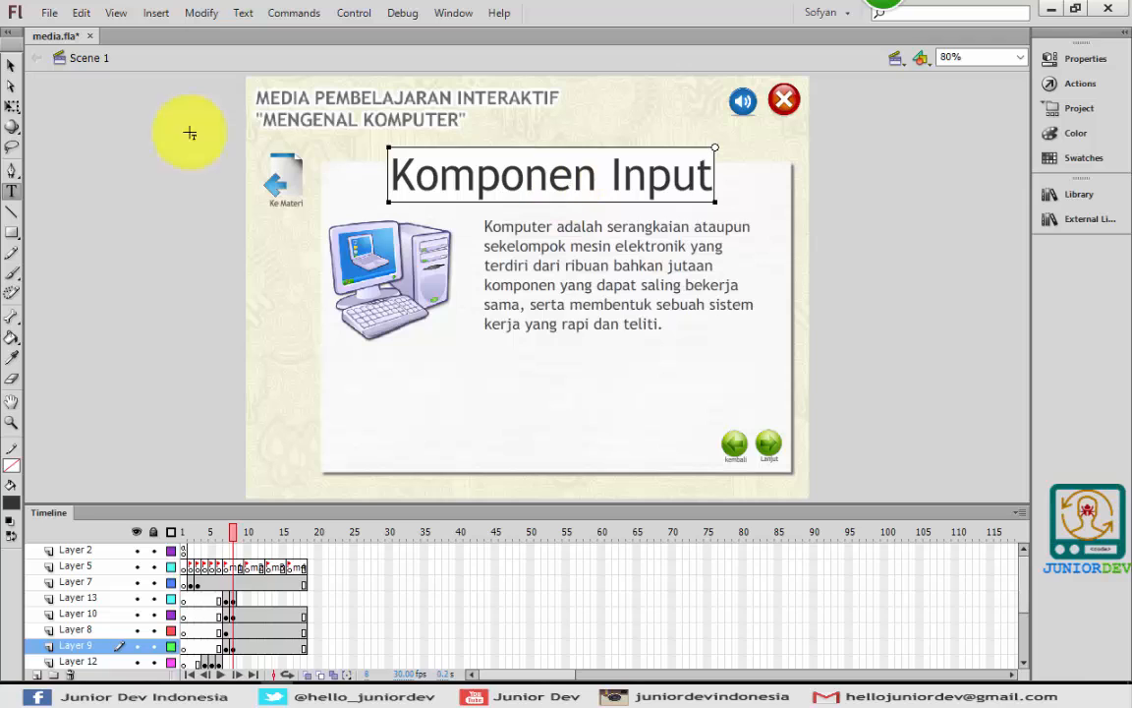
pyautogui.click(9, 67)
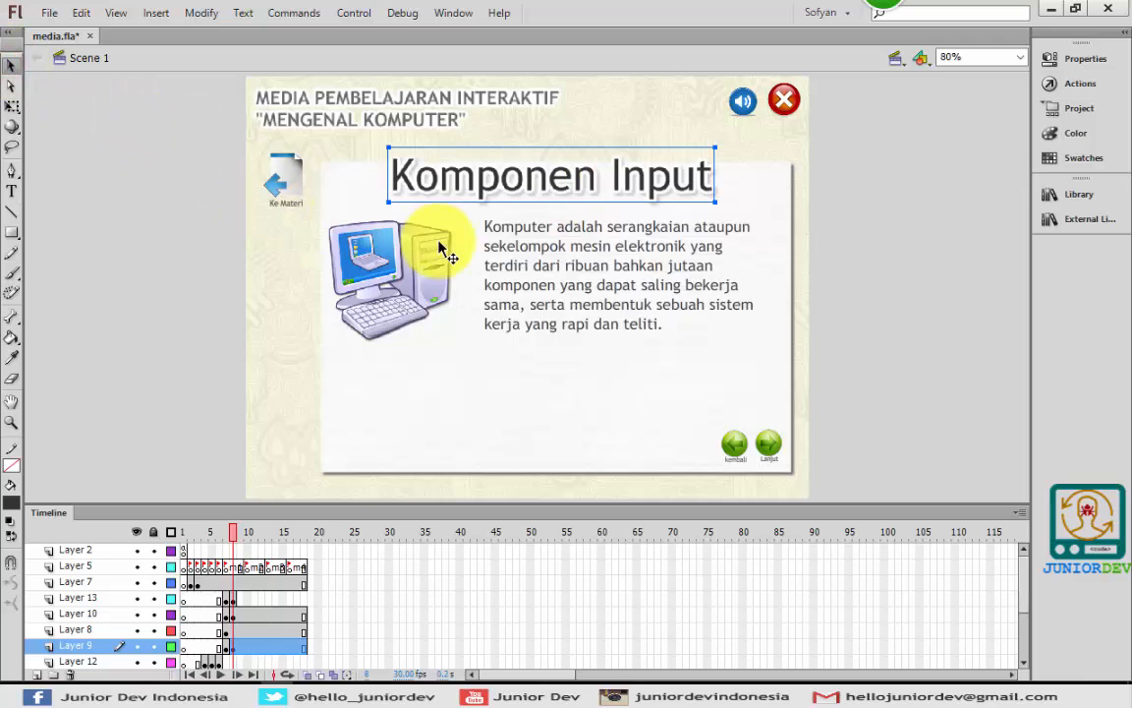
# Delete the Lanjut button from frame 7 and change the Ke Materi button's script to gotoAndStop("materi");
pyautogui.click(225, 617)
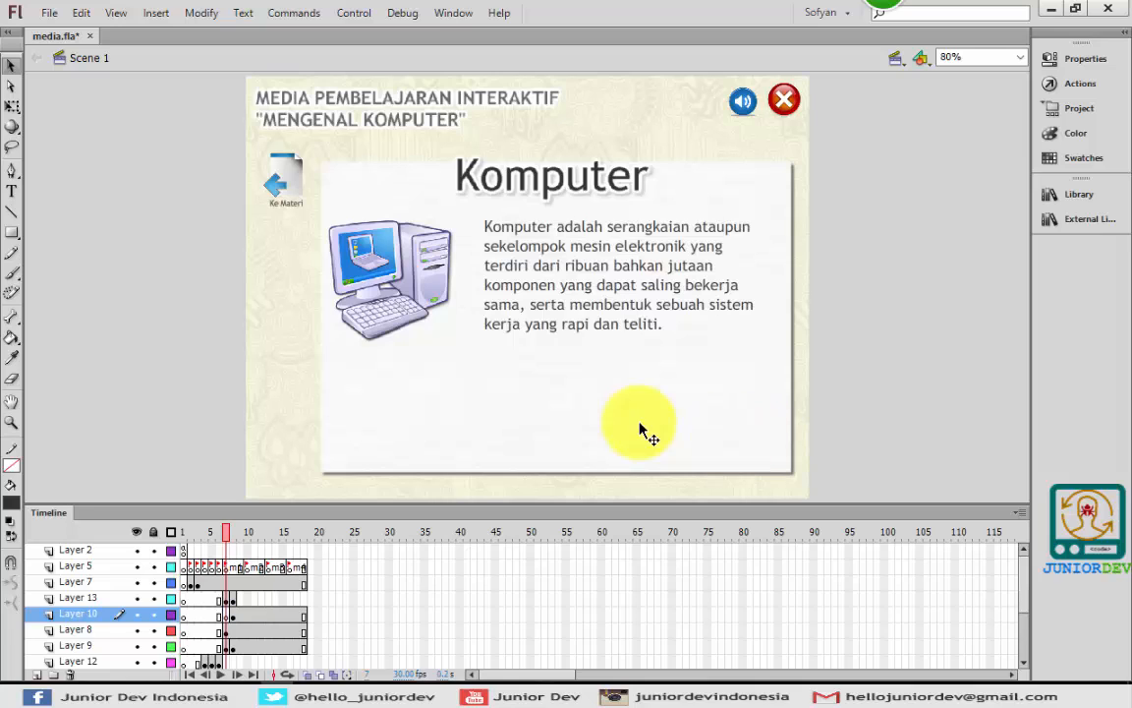
pyautogui.click(294, 175)
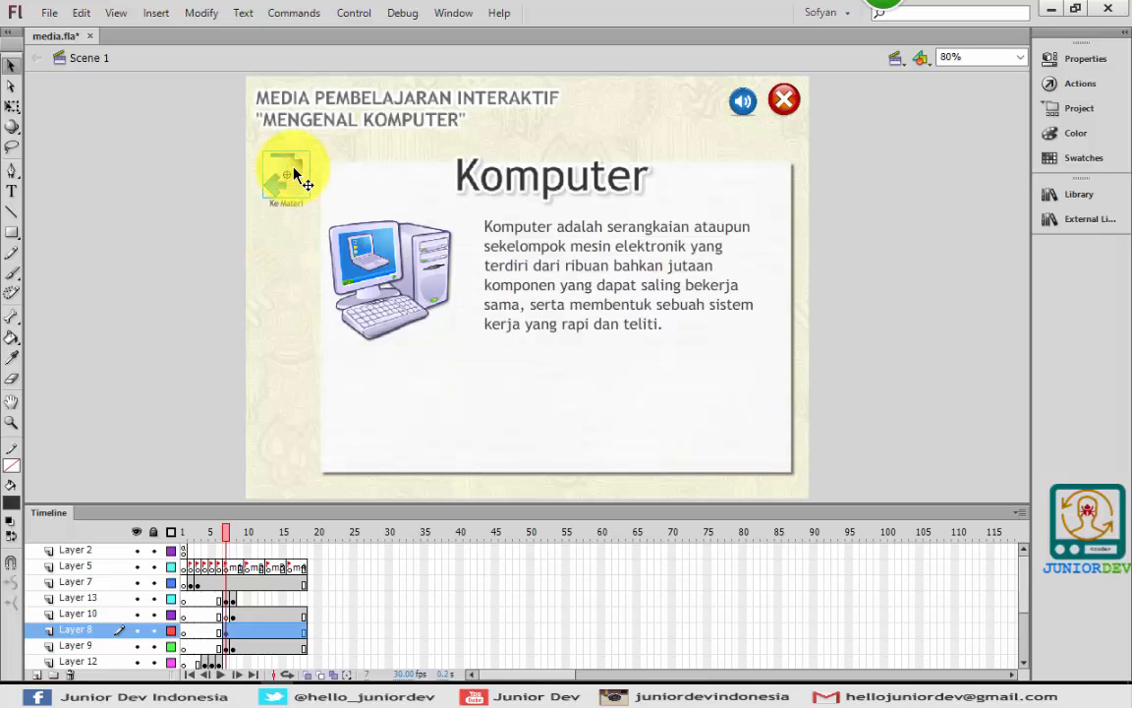
pyautogui.click(1073, 86)
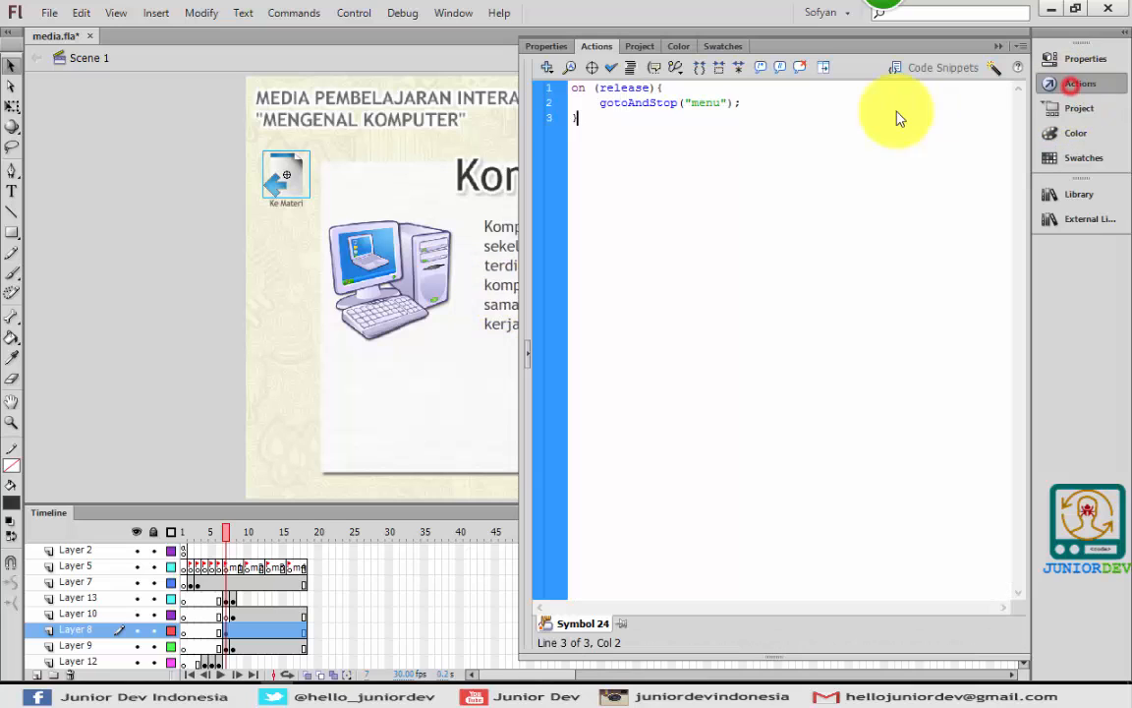
pyautogui.moveTo(723, 101); pyautogui.dragTo(695, 101)
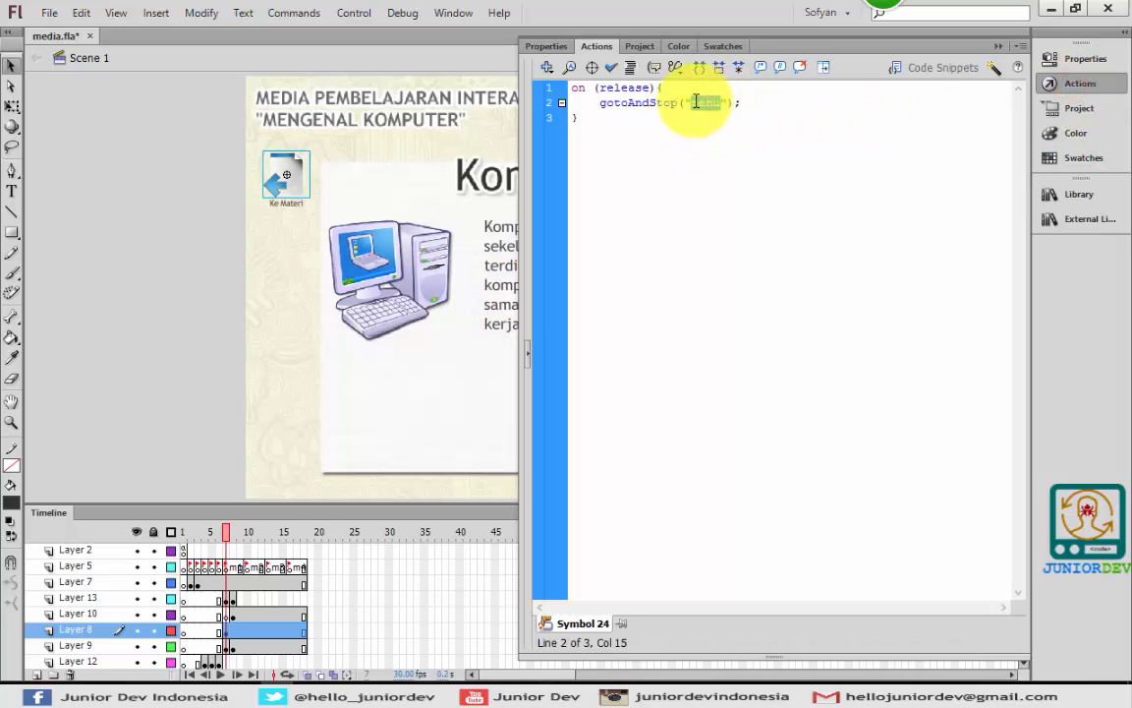
pyautogui.write('m')
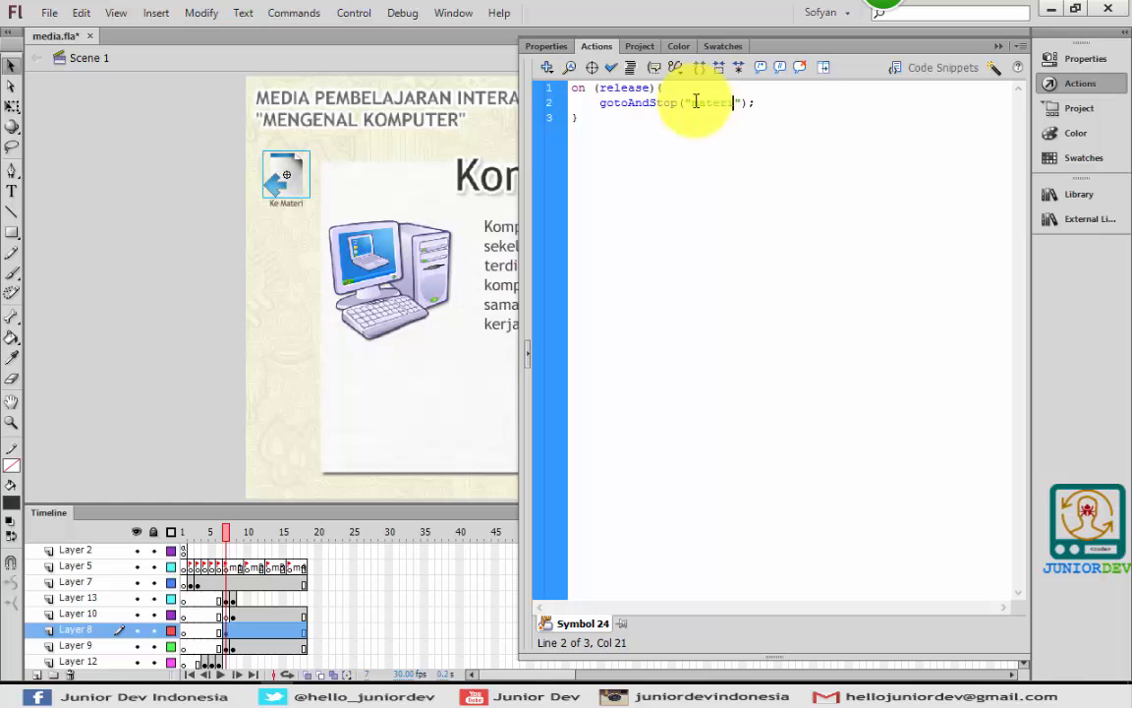
pyautogui.click(1050, 84)
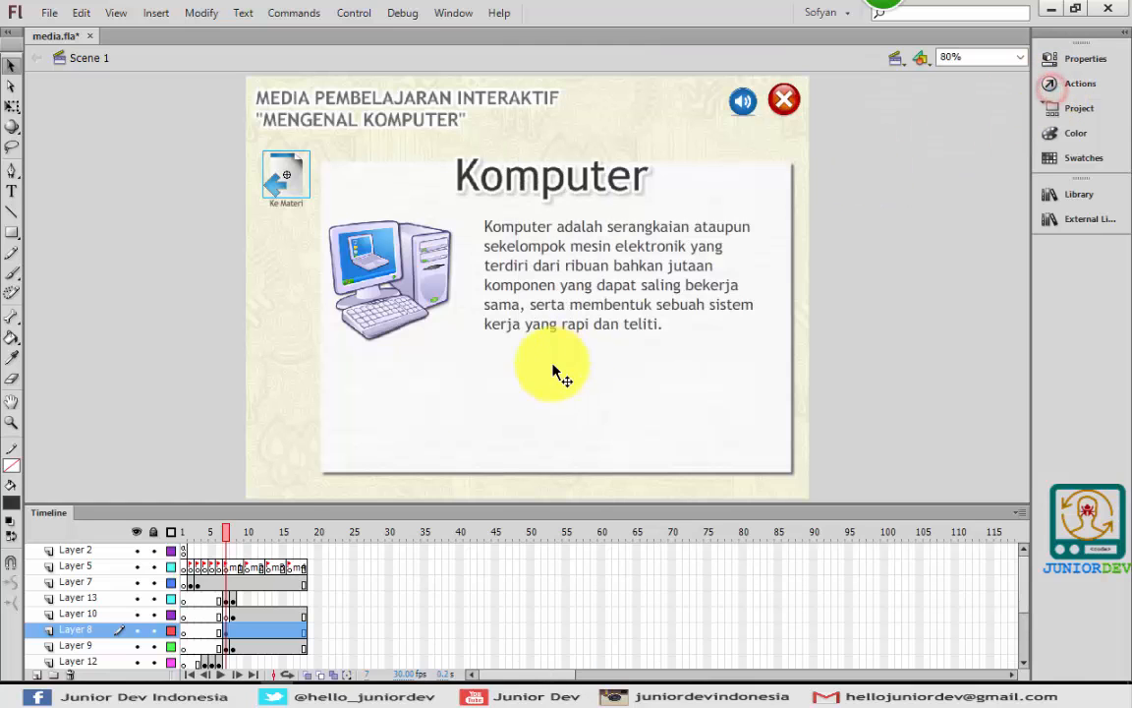
# Check the label of frame 3 on Layer 5, the page with the four material buttons
pyautogui.click(196, 567)
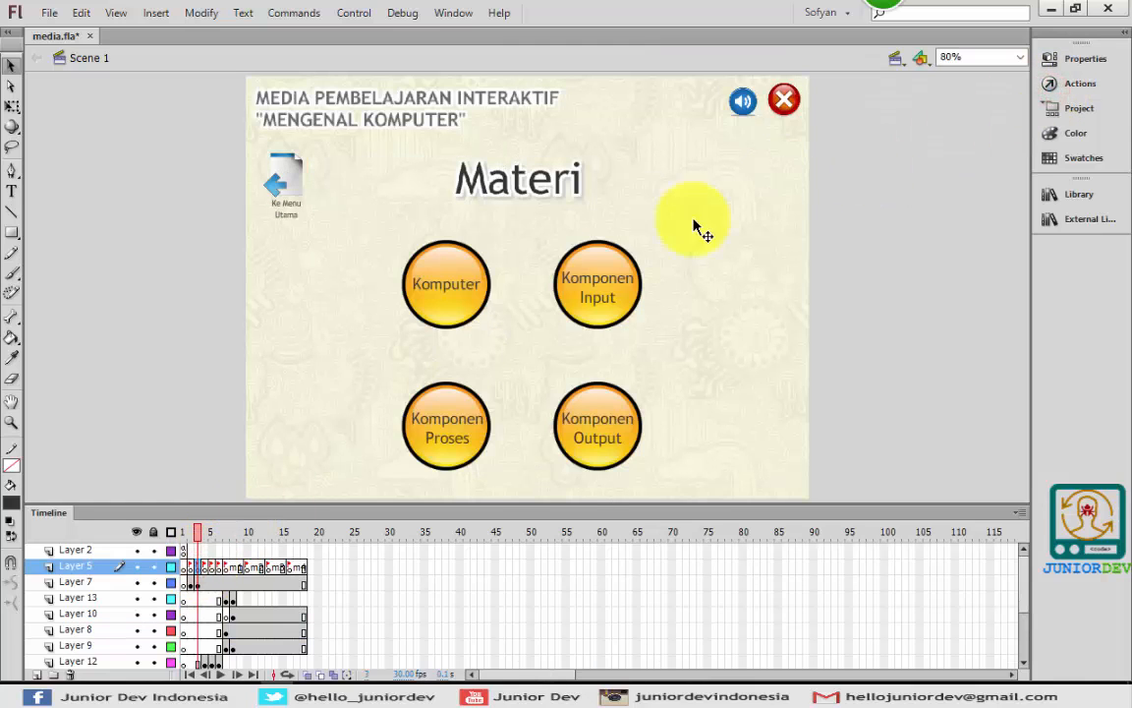
pyautogui.click(1081, 59)
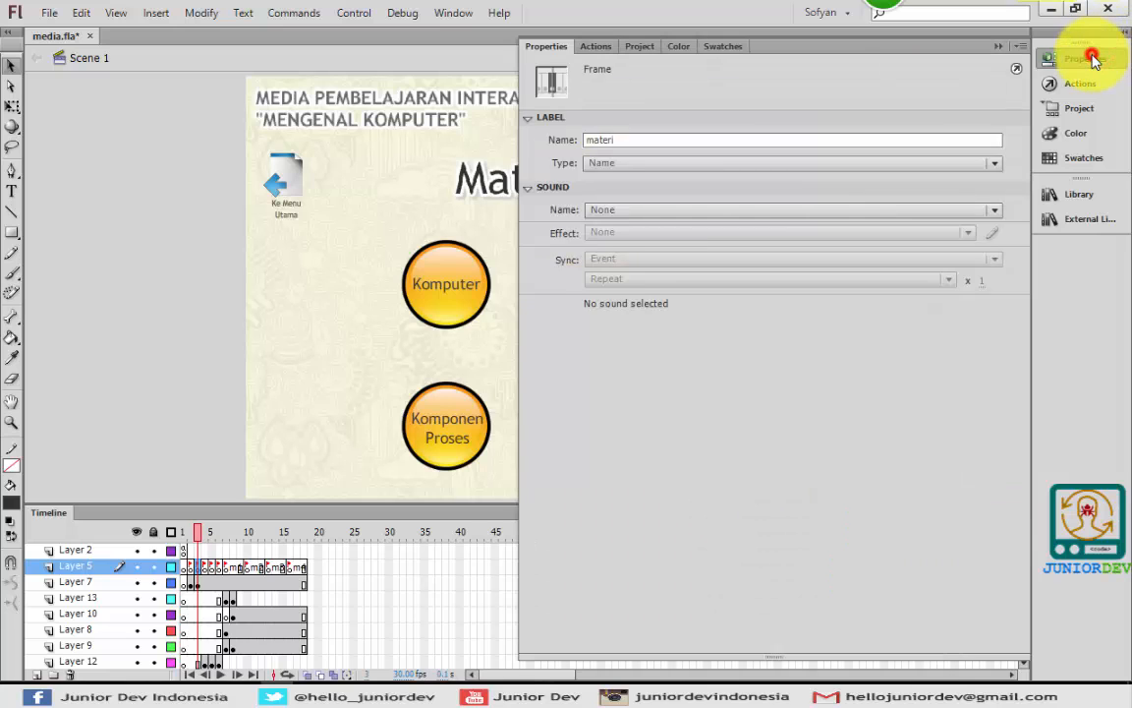
pyautogui.click(1092, 59)
# Compare the page contents, titles and navigation buttons of frames 7 and 8 across the layers
pyautogui.click(232, 601)
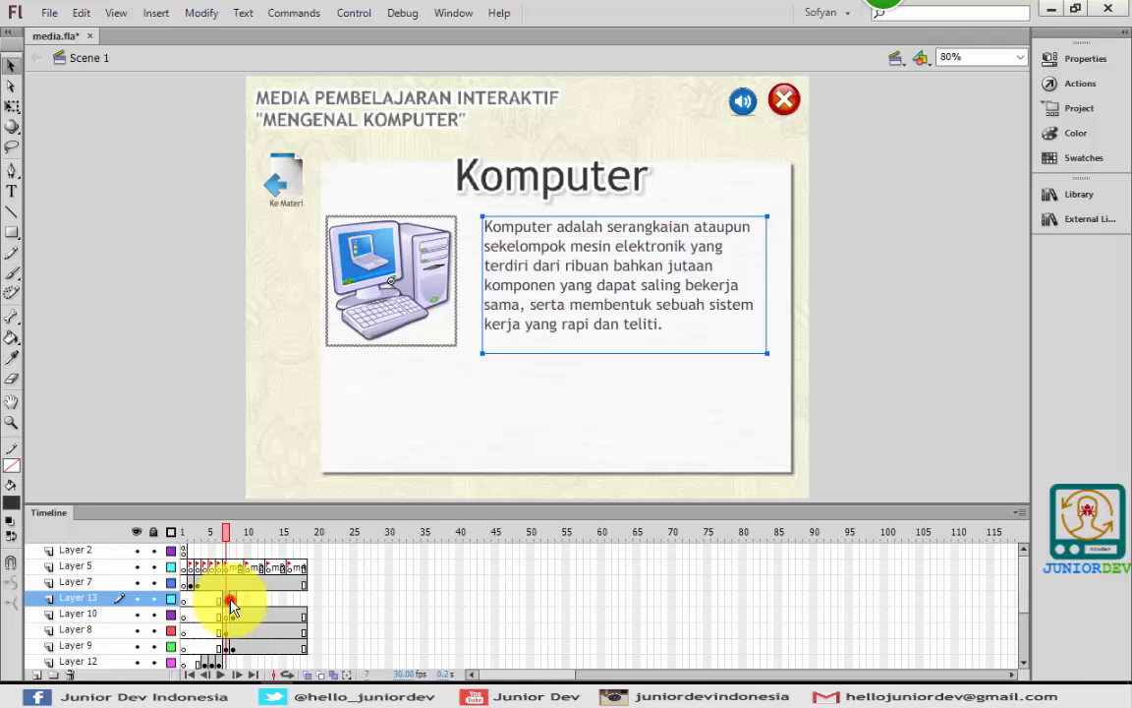
pyautogui.click(233, 599)
pyautogui.click(290, 207)
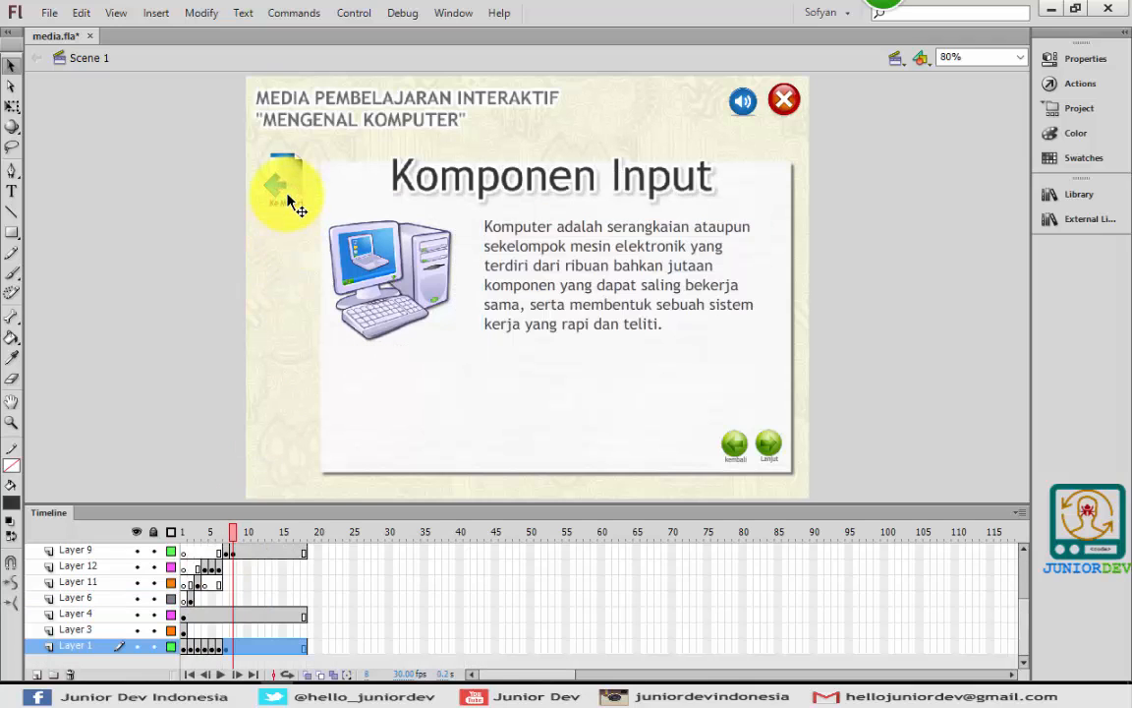
pyautogui.click(289, 173)
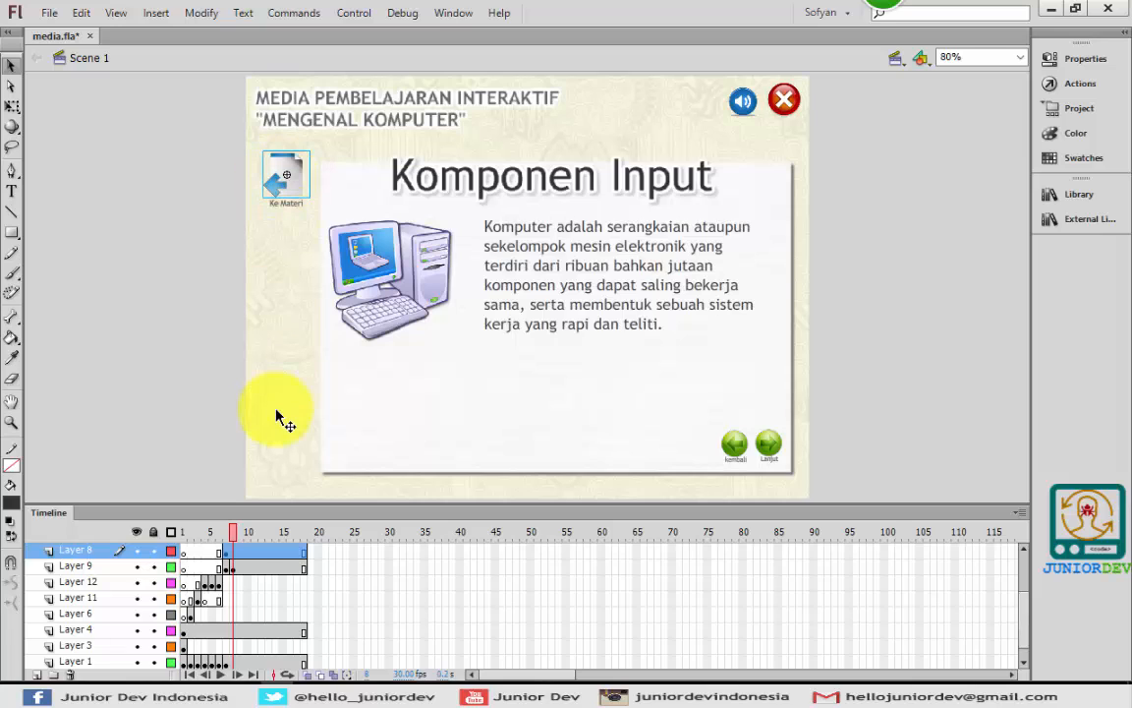
pyautogui.click(233, 569)
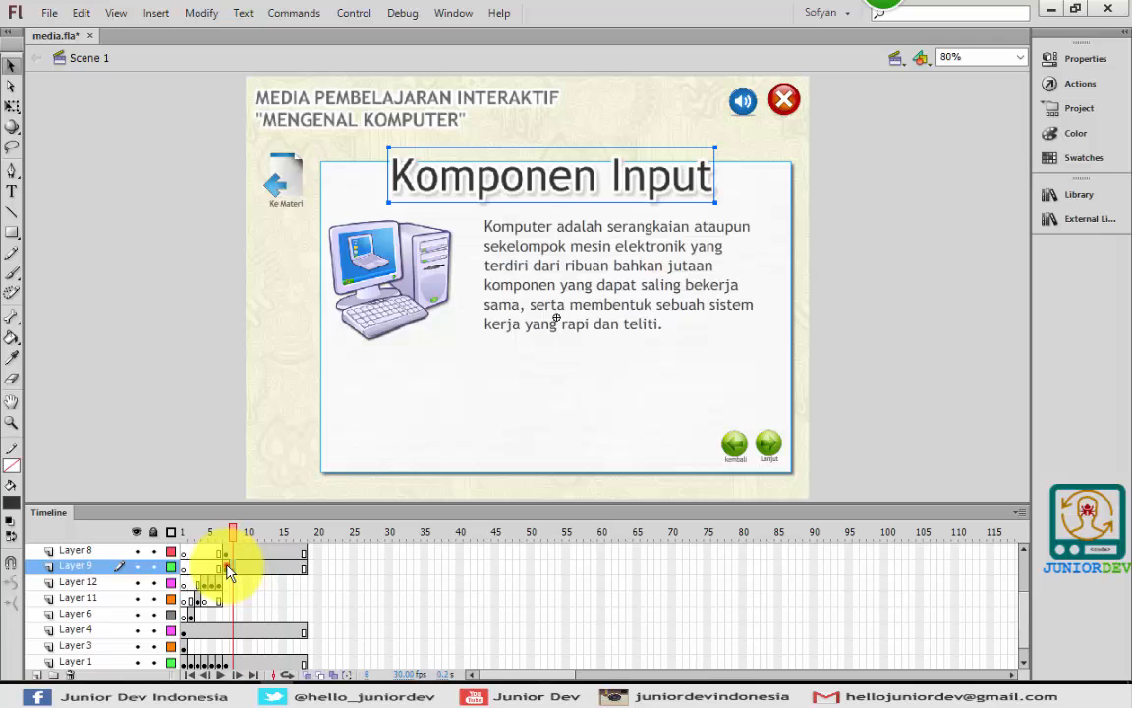
pyautogui.click(226, 569)
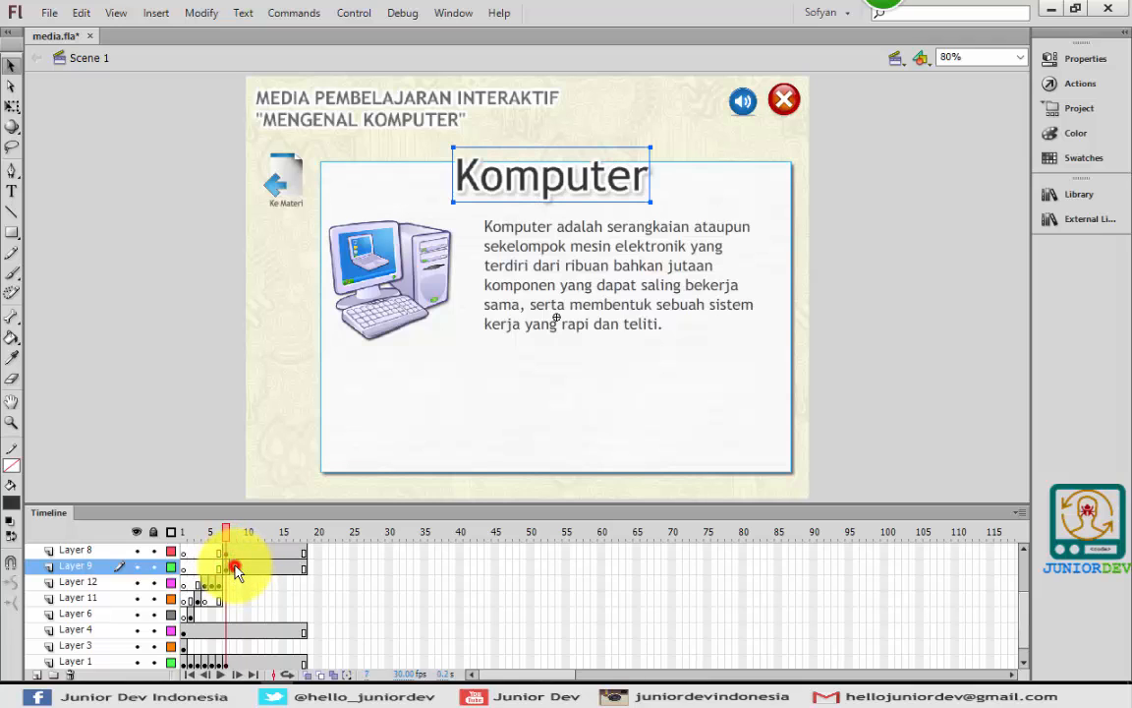
pyautogui.click(234, 568)
pyautogui.click(180, 315)
# Move the computer picture and paragraph at frame 8 down together to make room below the title, and delete the picture
pyautogui.click(435, 250)
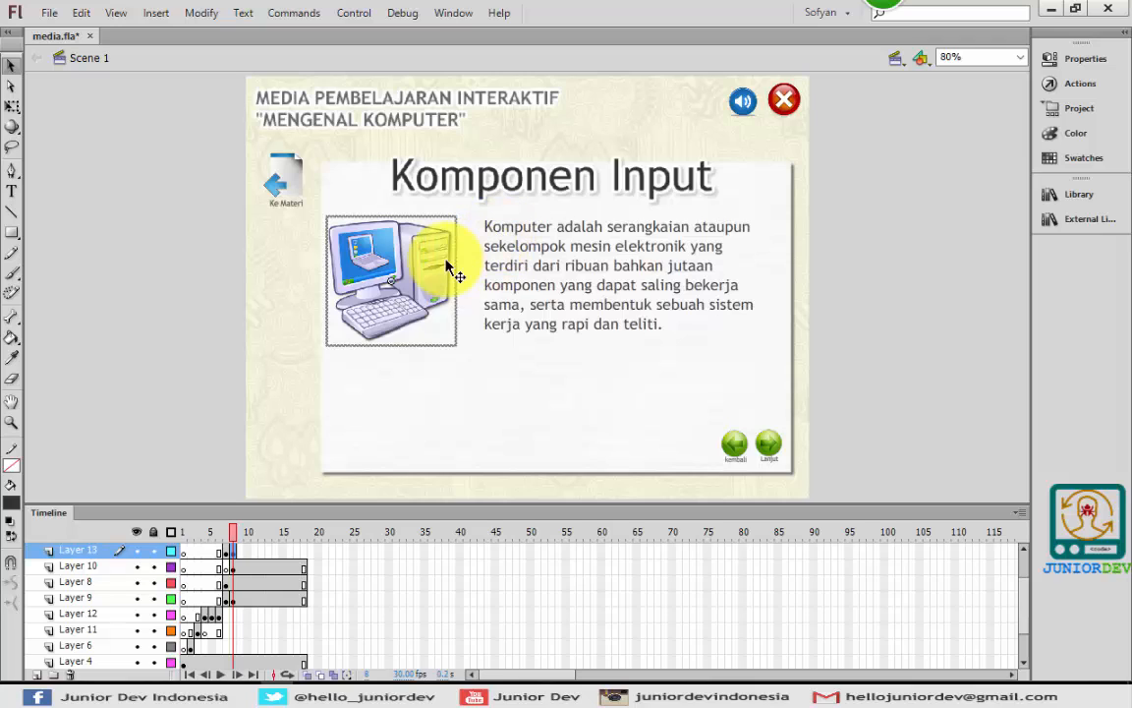
pyautogui.click(510, 233)
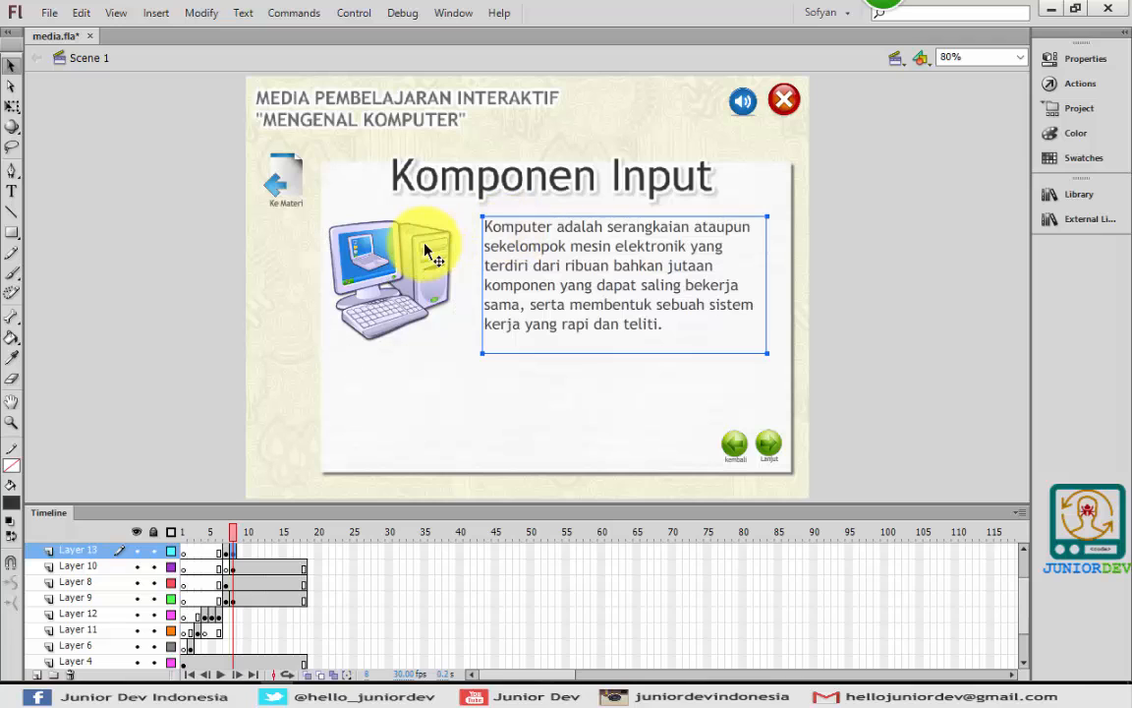
pyautogui.keyDown('shift'); pyautogui.click(424, 248); pyautogui.keyUp('shift')
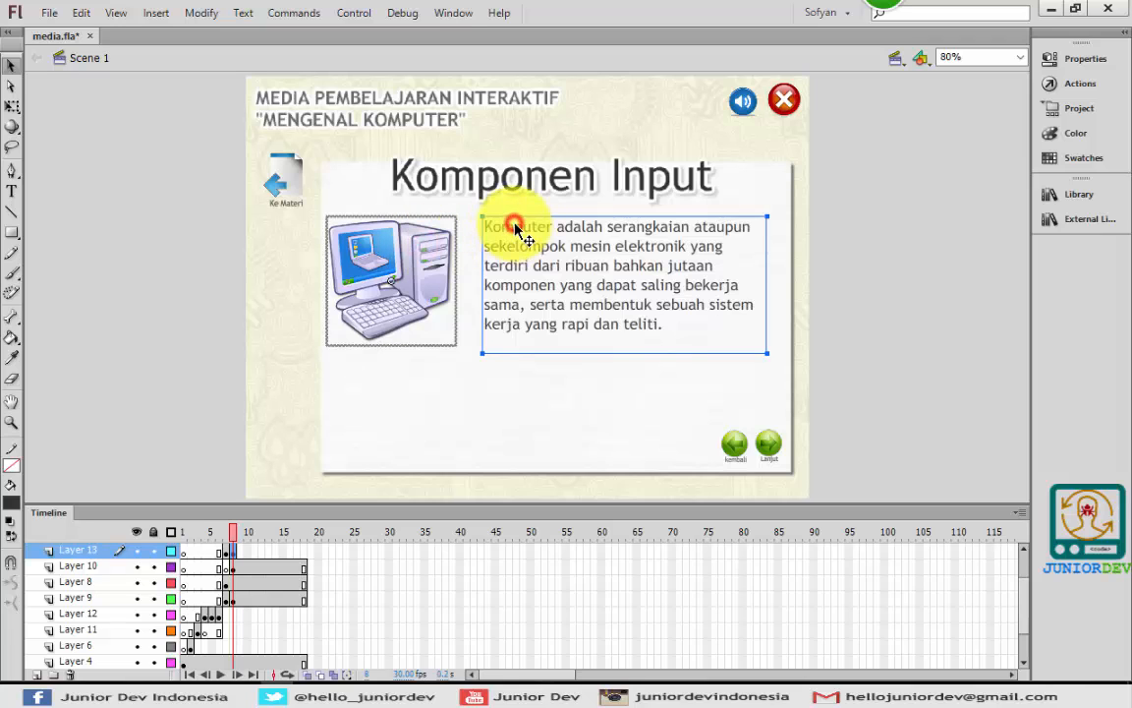
pyautogui.moveTo(515, 229); pyautogui.dragTo(517, 281)
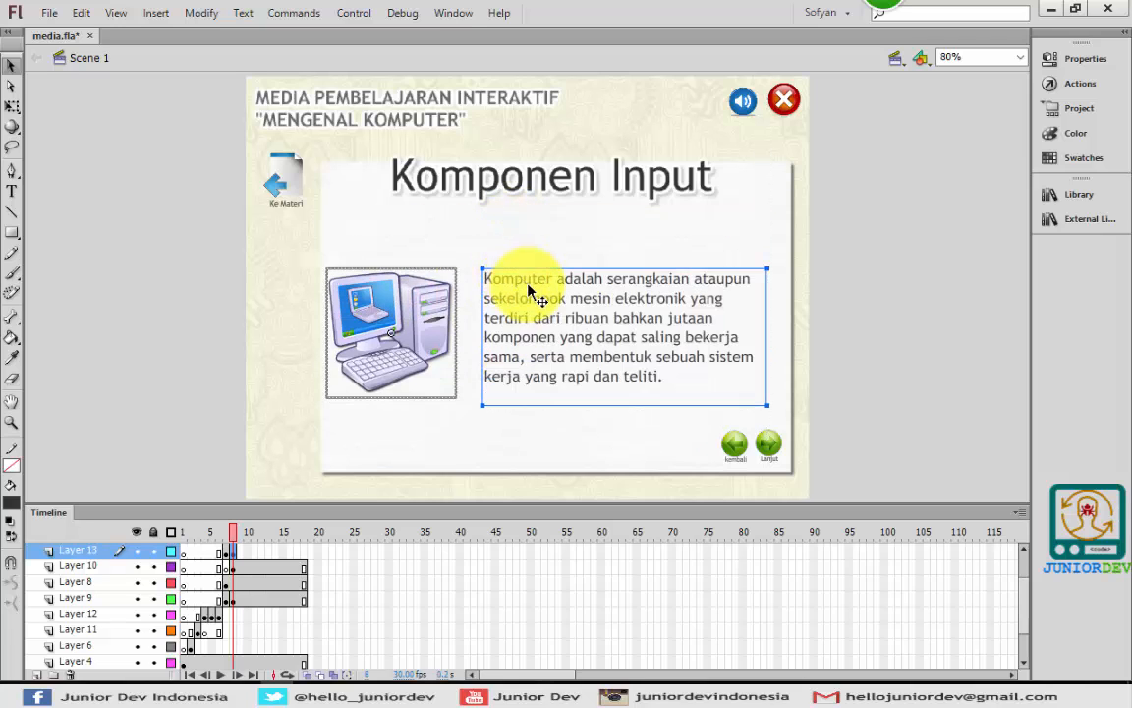
pyautogui.click(882, 248)
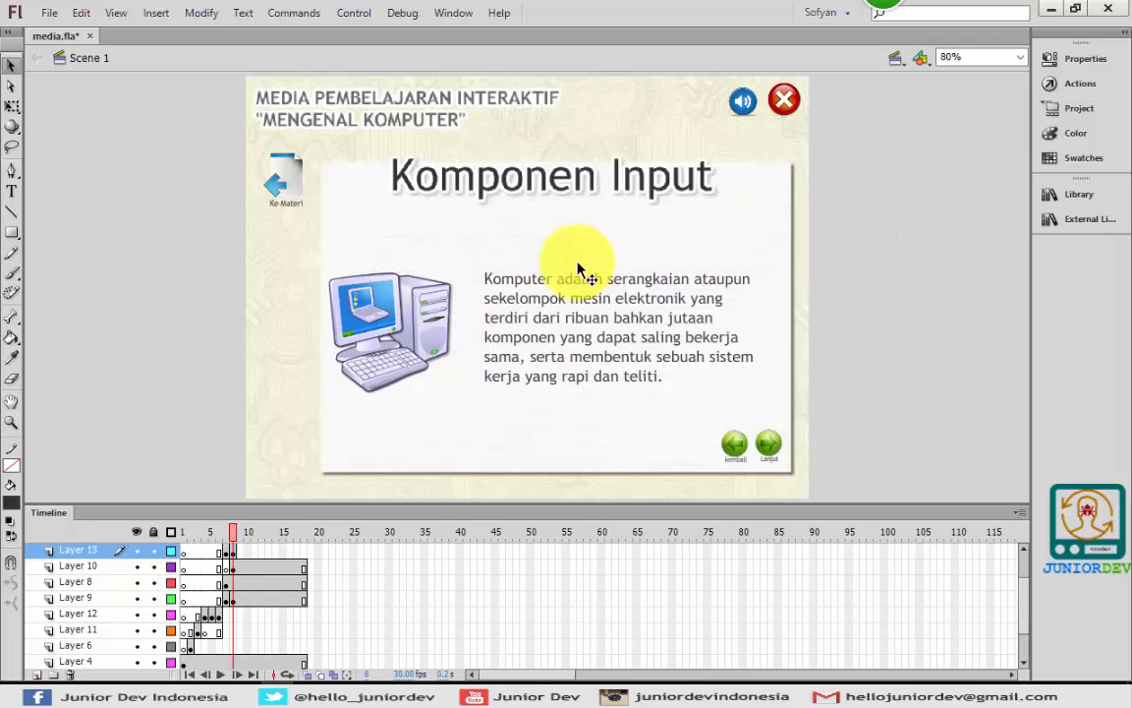
pyautogui.click(414, 319)
pyautogui.press('Delete')
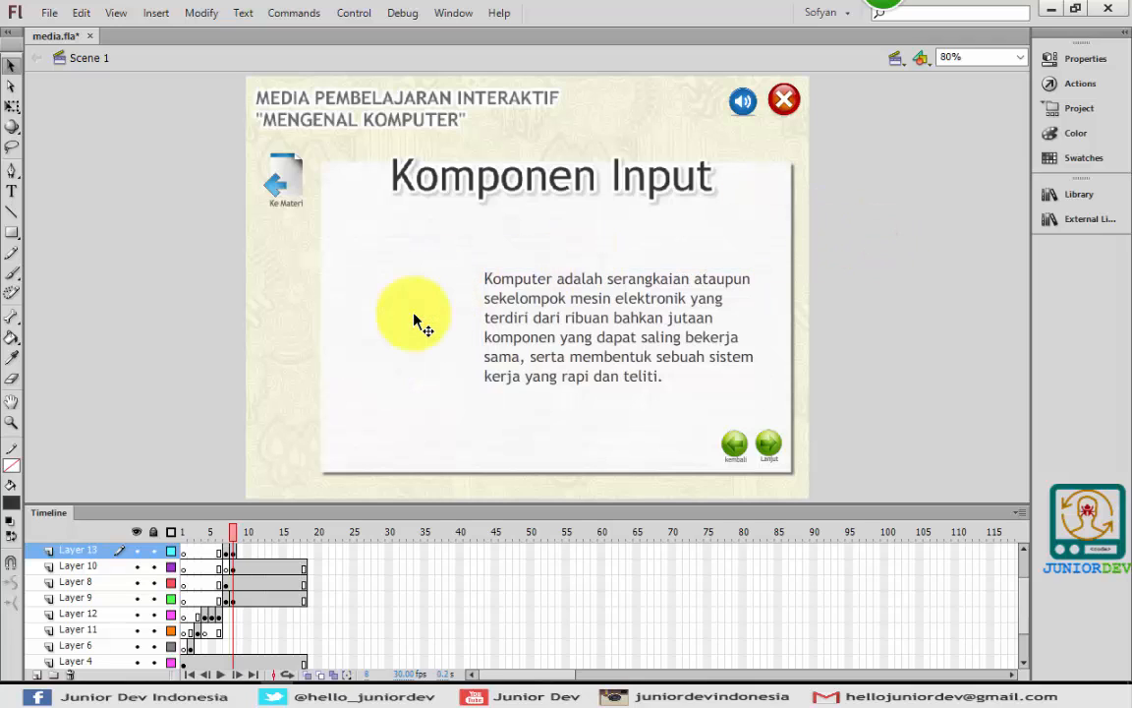
# Draw a one-line text box with the placeholder "s" above the paragraph at frame 8
pyautogui.click(12, 193)
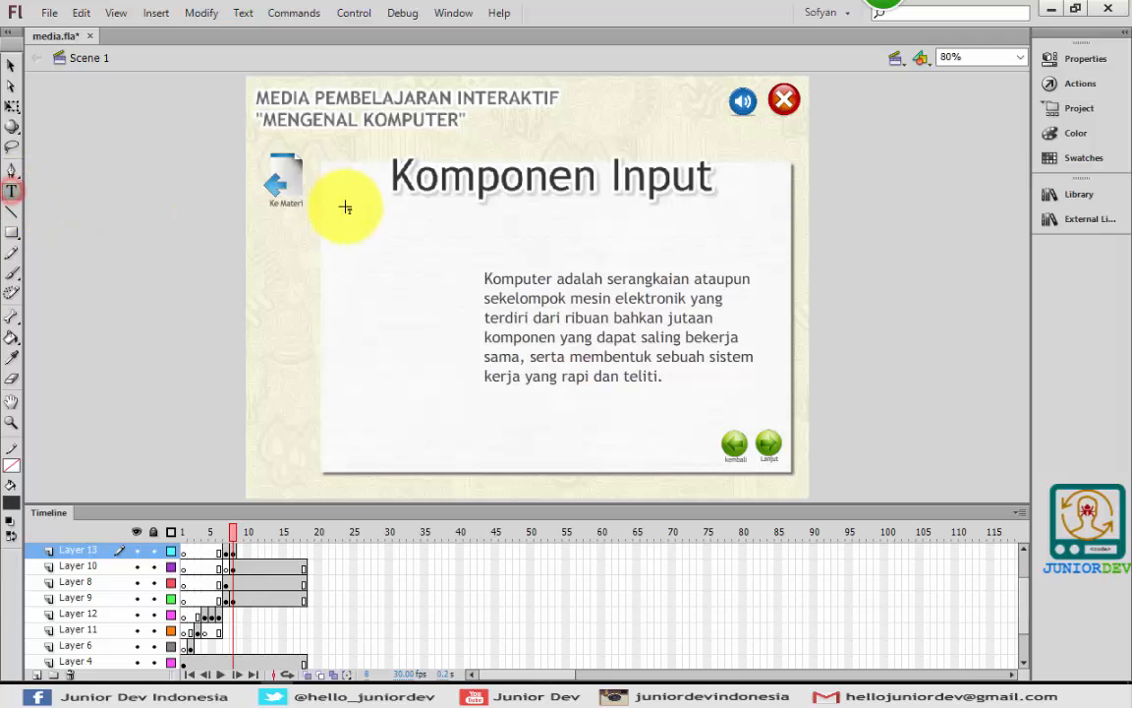
pyautogui.moveTo(485, 243); pyautogui.dragTo(662, 247)
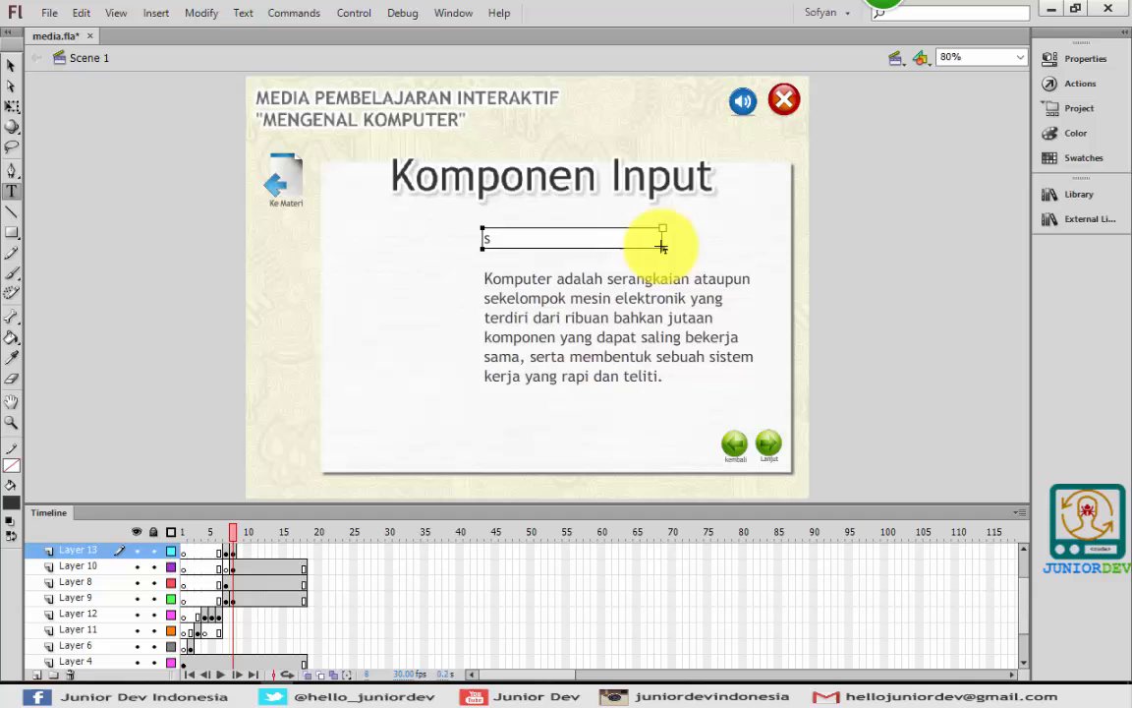
pyautogui.click(14, 69)
pyautogui.click(157, 237)
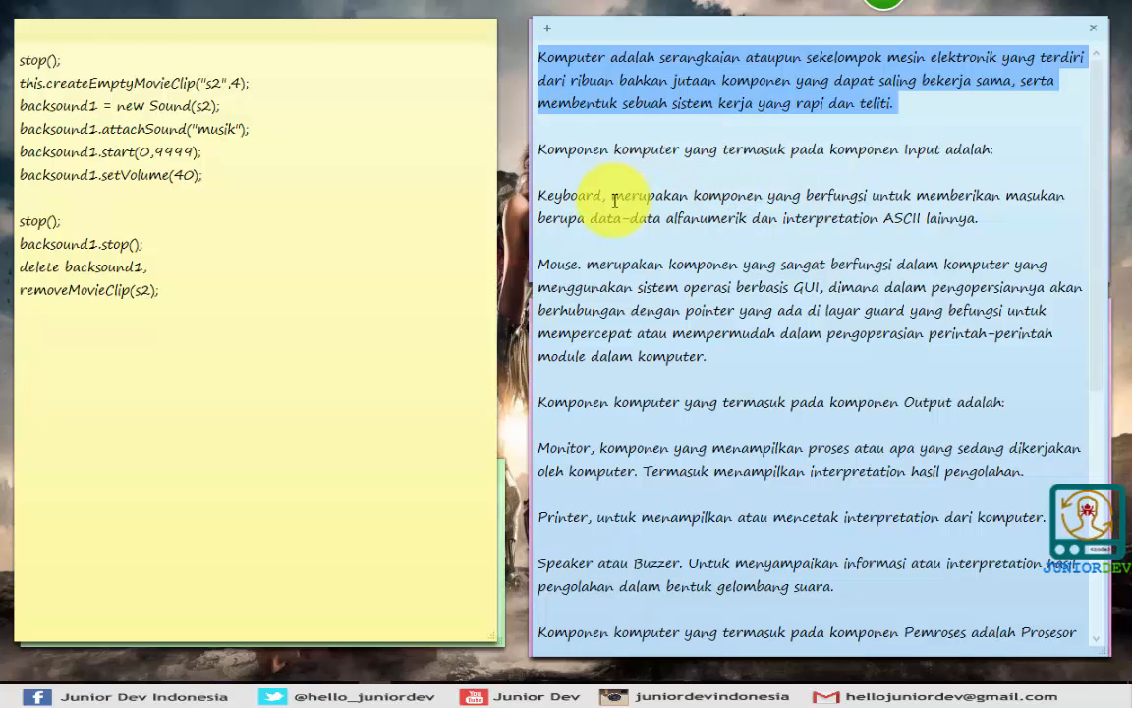
# Copy the word "Keyboard" from the sticky note and replace the placeholder in the Flash text box with it
pyautogui.click(526, 200)
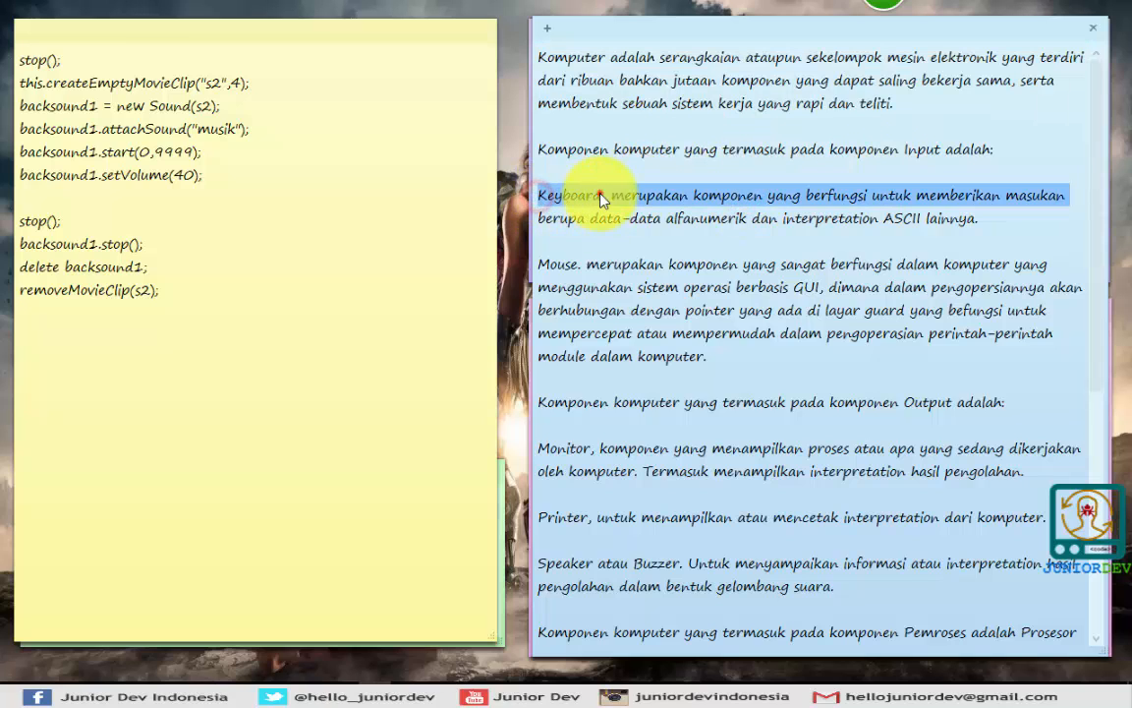
pyautogui.moveTo(601, 196); pyautogui.dragTo(538, 194)
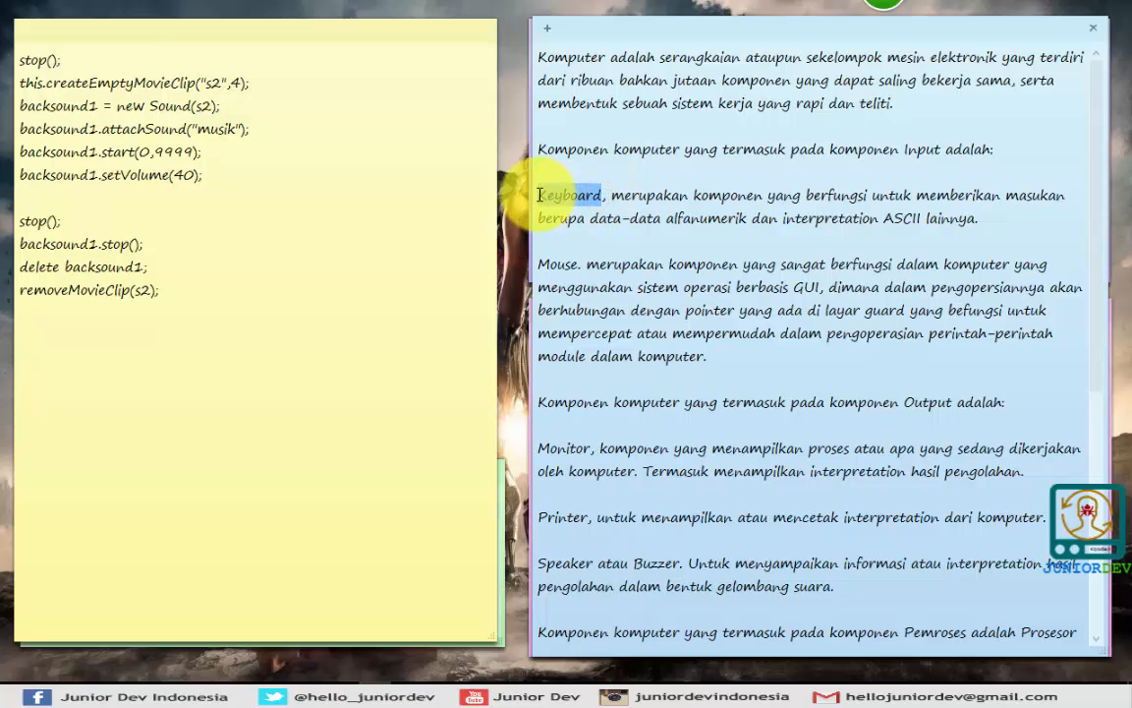
pyautogui.hotkey('alt', 'Tab')
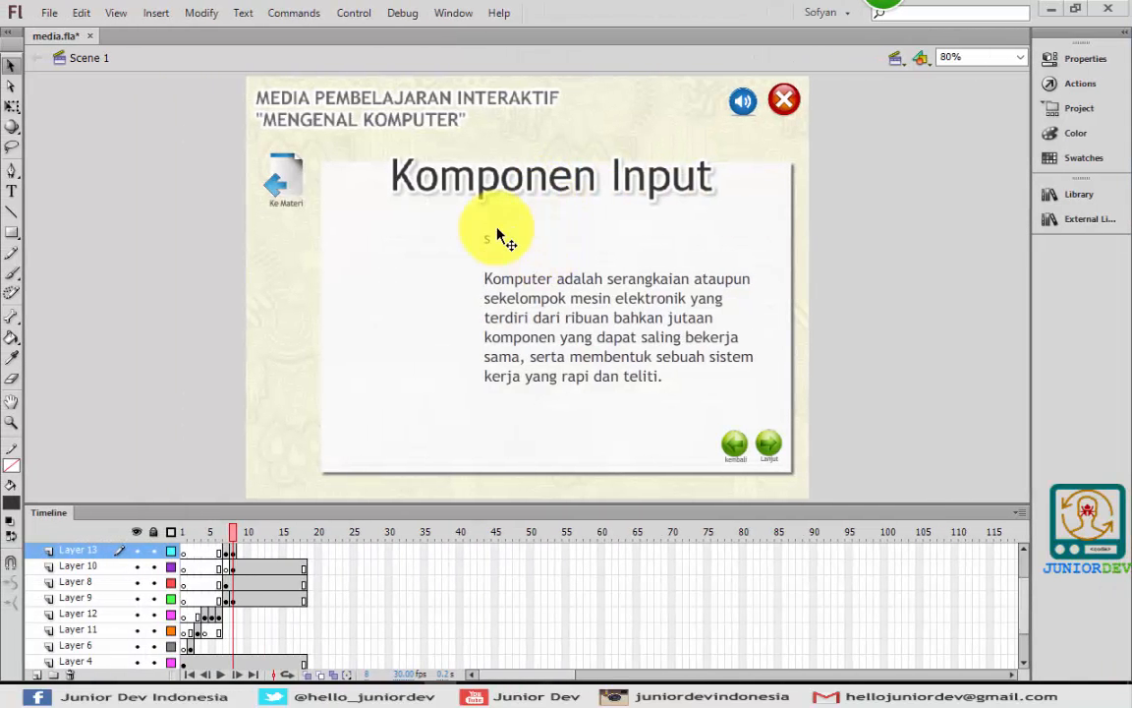
pyautogui.press('t')
pyautogui.click(485, 237)
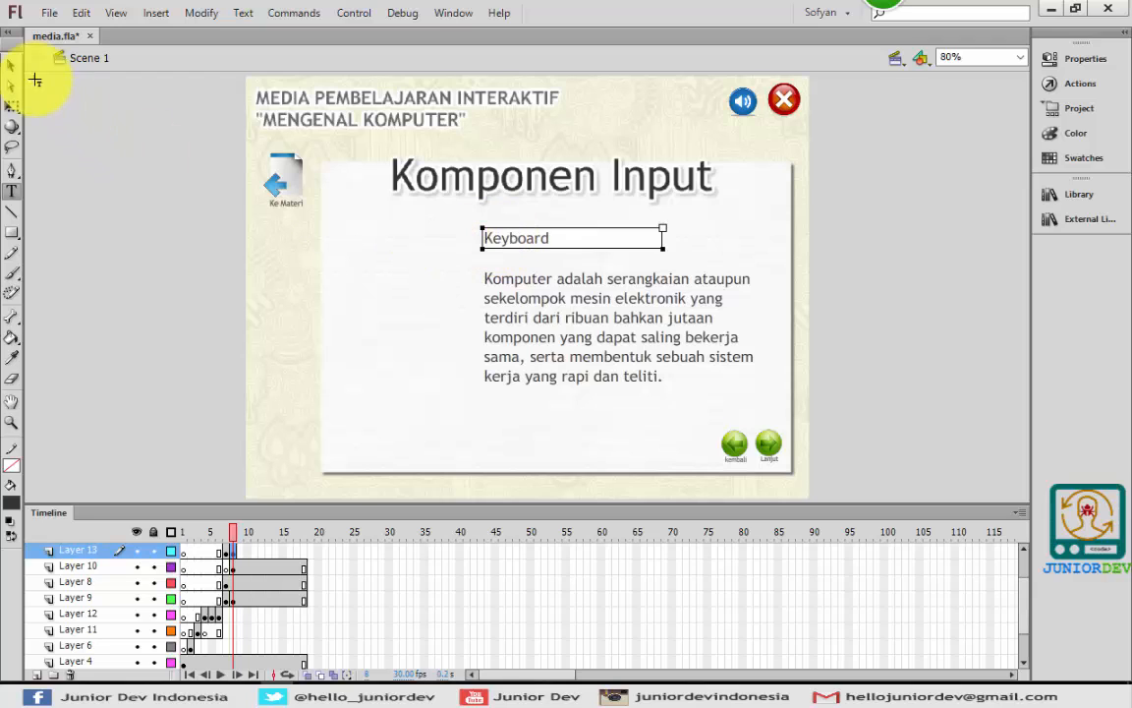
pyautogui.click(11, 65)
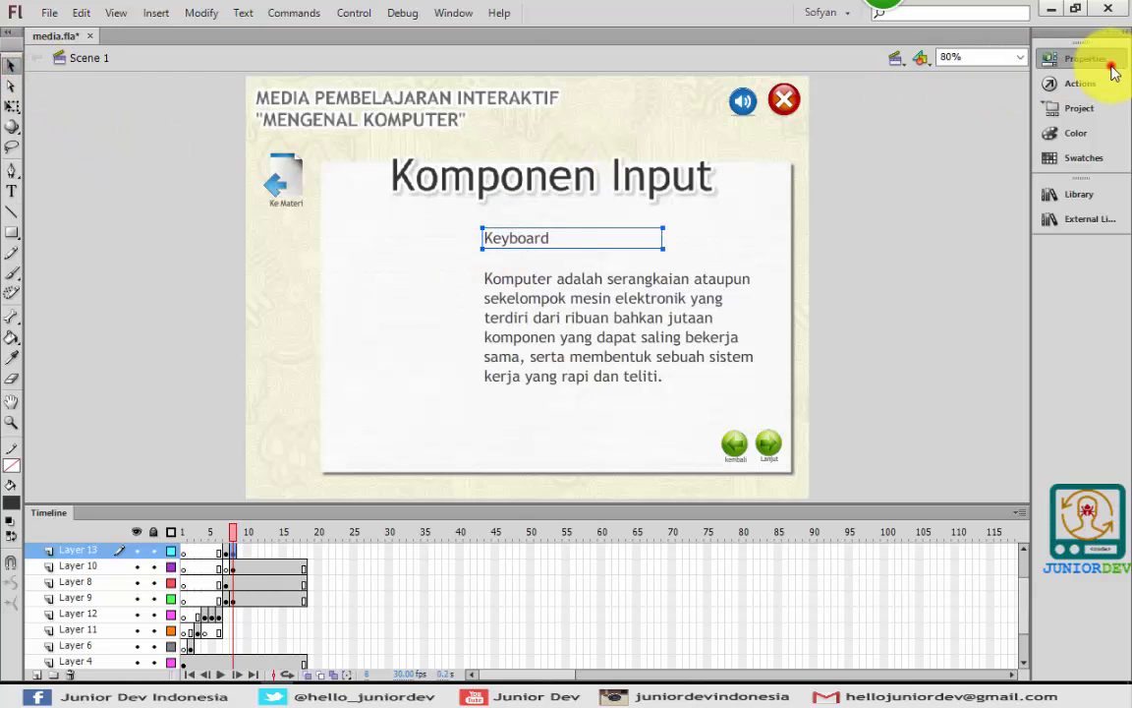
# Format the "Keyboard" subheading as bold text with a size of 39 pt
pyautogui.click(1071, 59)
pyautogui.moveTo(597, 283); pyautogui.dragTo(610, 280)
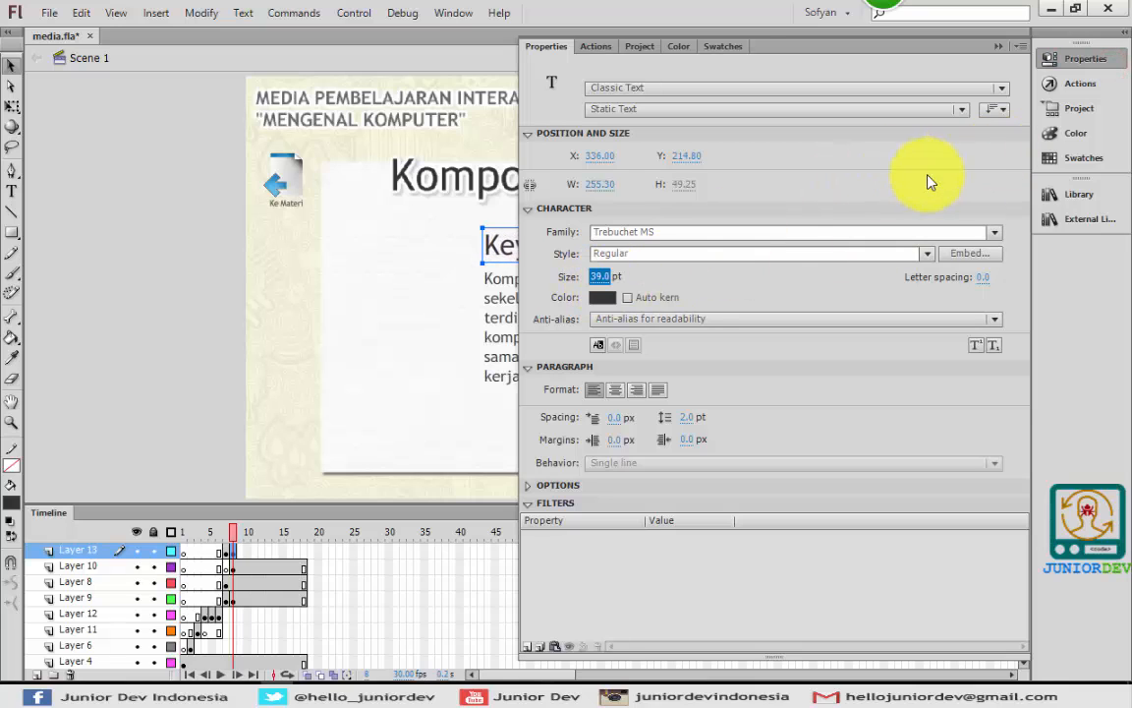
pyautogui.click(927, 253)
pyautogui.click(645, 308)
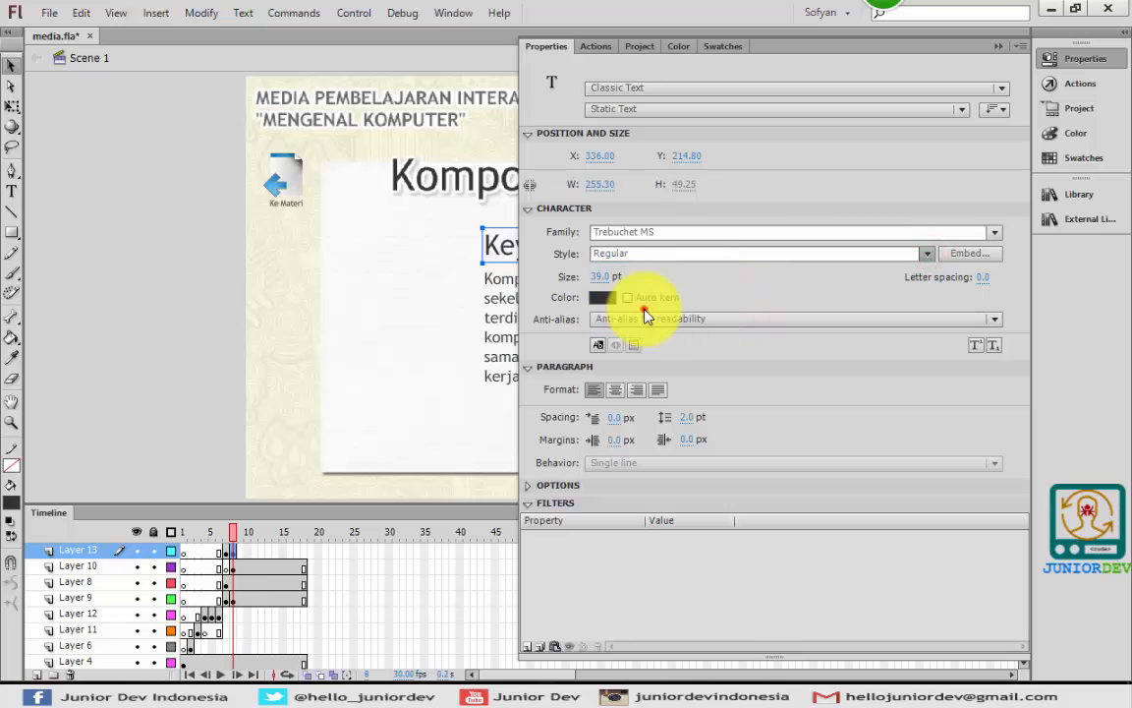
pyautogui.click(1089, 61)
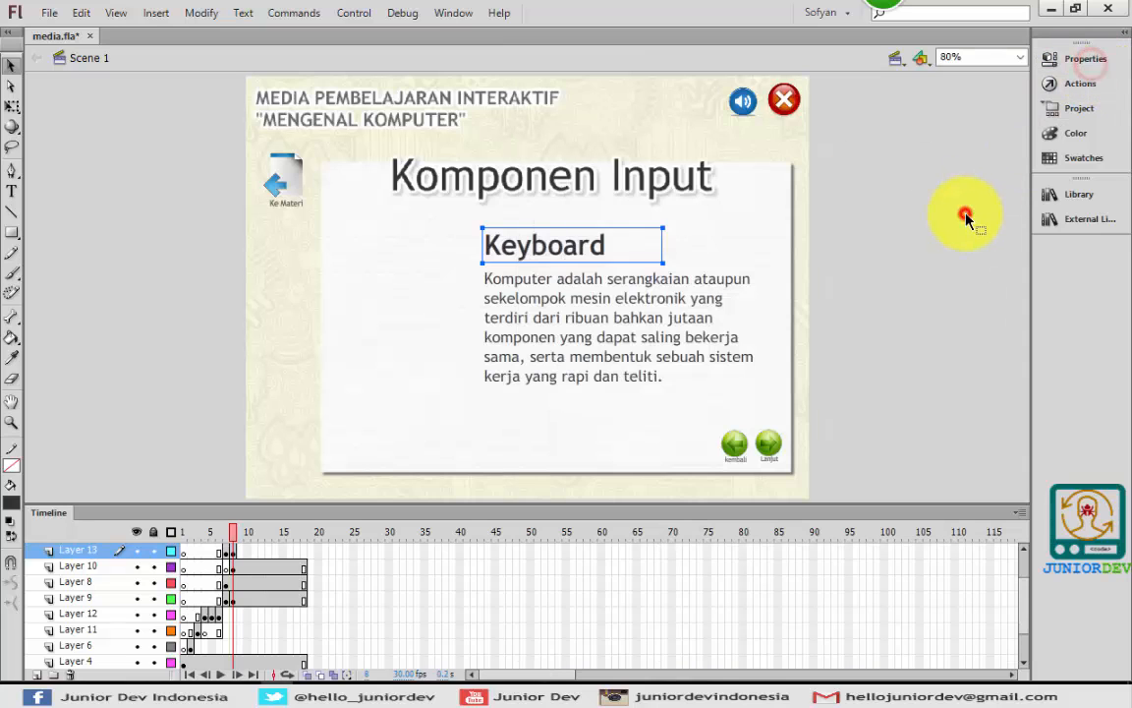
pyautogui.click(914, 248)
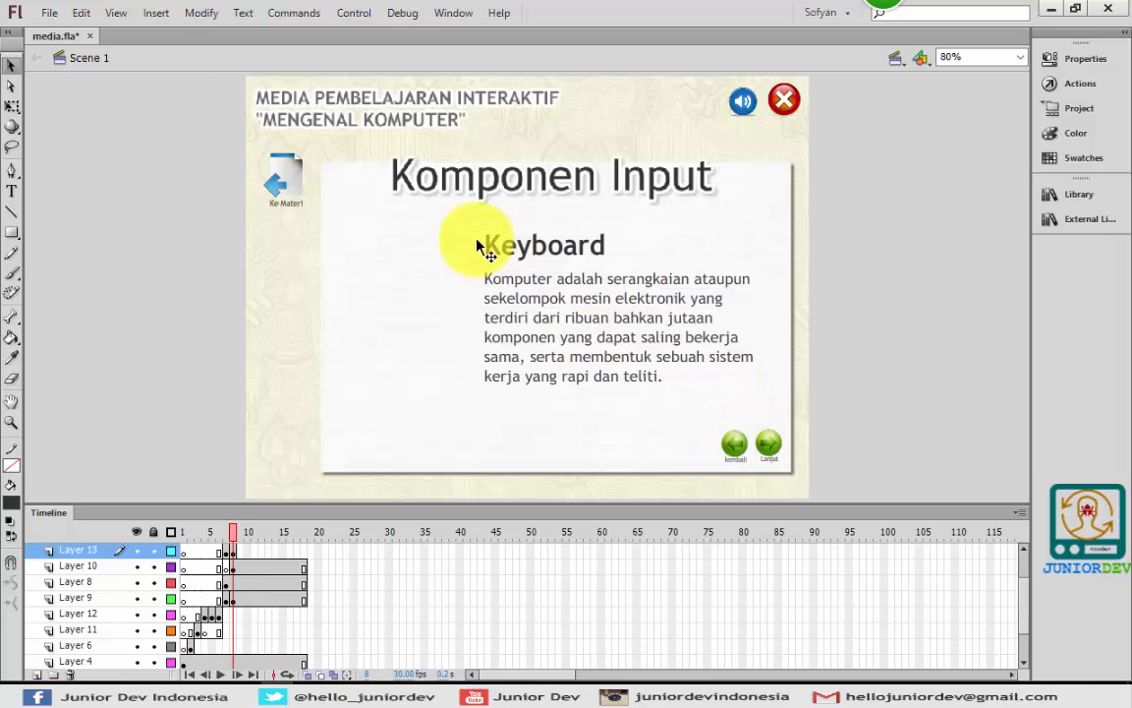
# Import the keyboard picture from the Flashmedia folder to the stage and place it to the left of the paragraph
pyautogui.click(49, 12)
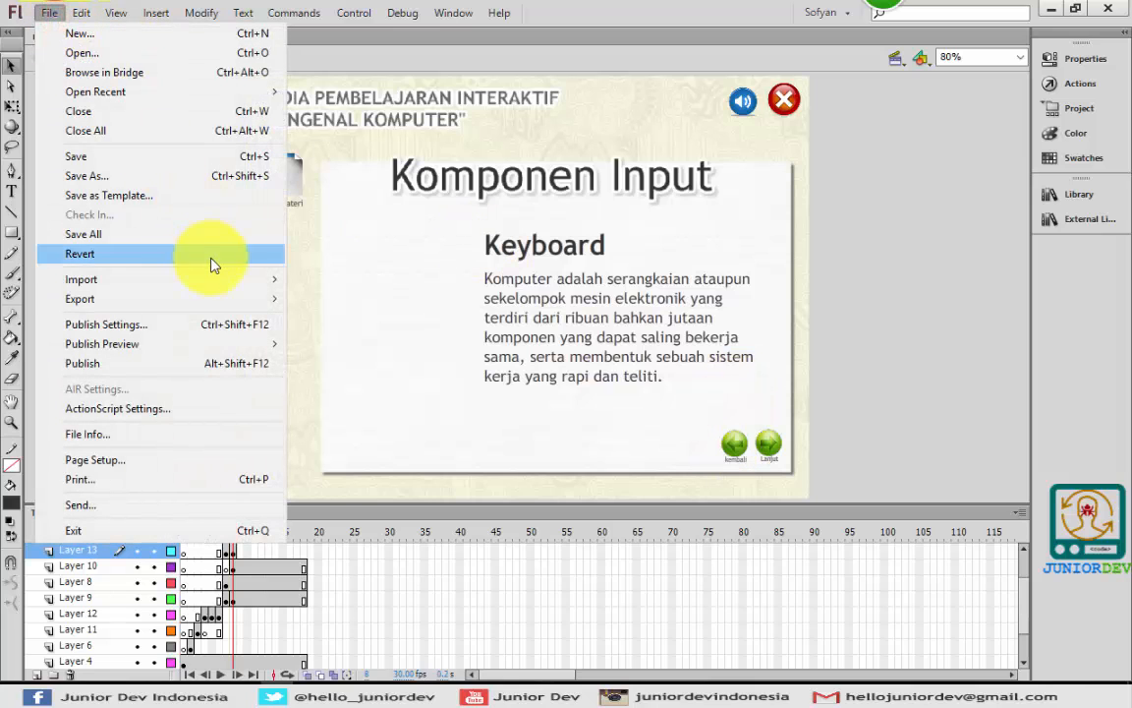
pyautogui.moveTo(243, 278)
pyautogui.click(343, 283)
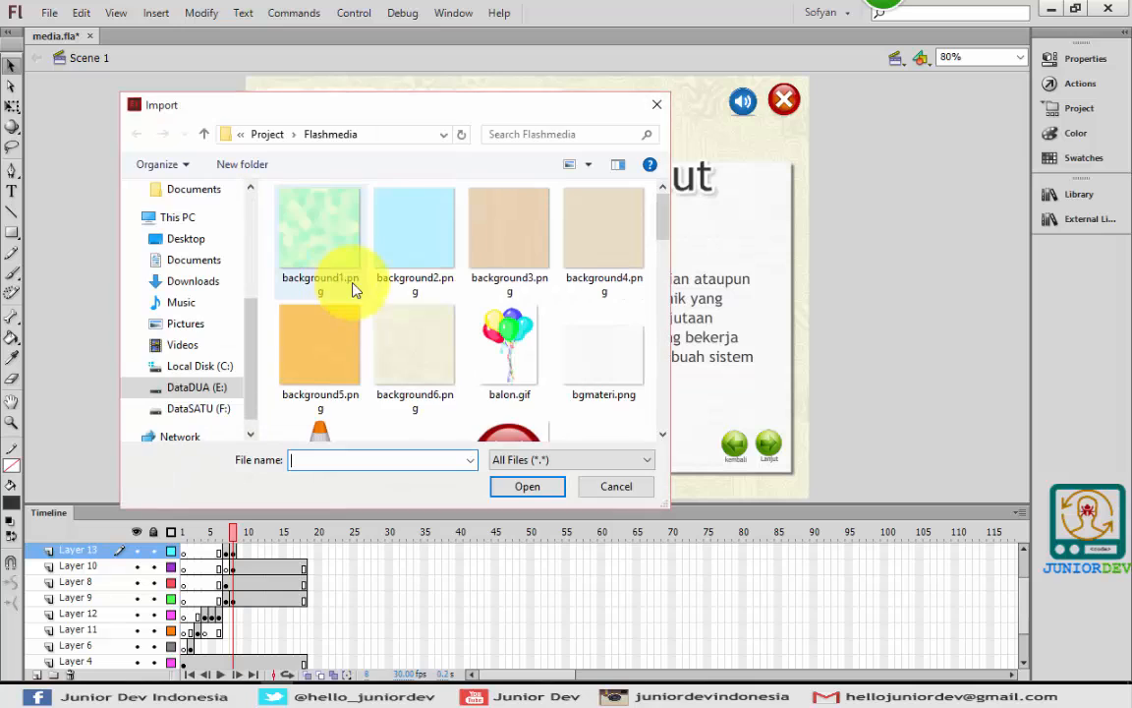
pyautogui.click(417, 354)
pyautogui.scroll(-2, 417, 354)
pyautogui.click(420, 359)
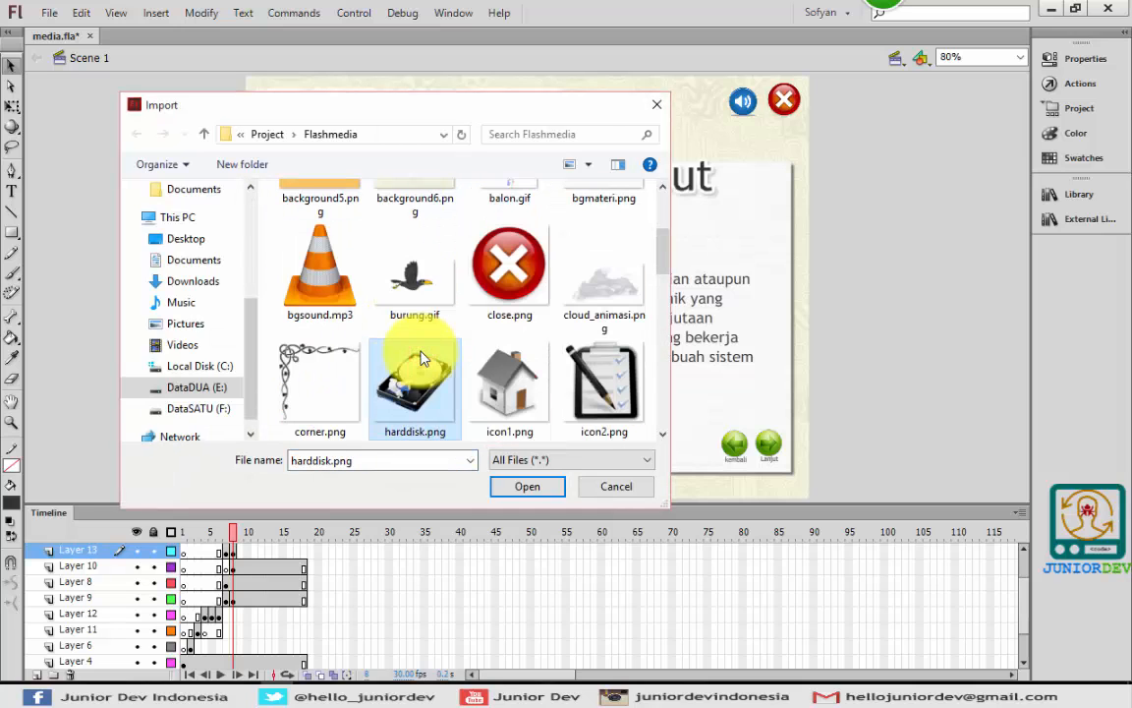
pyautogui.scroll(-1, 421, 358)
pyautogui.click(420, 359)
pyautogui.scroll(-1, 421, 359)
pyautogui.click(421, 359)
pyautogui.doubleClick(420, 359)
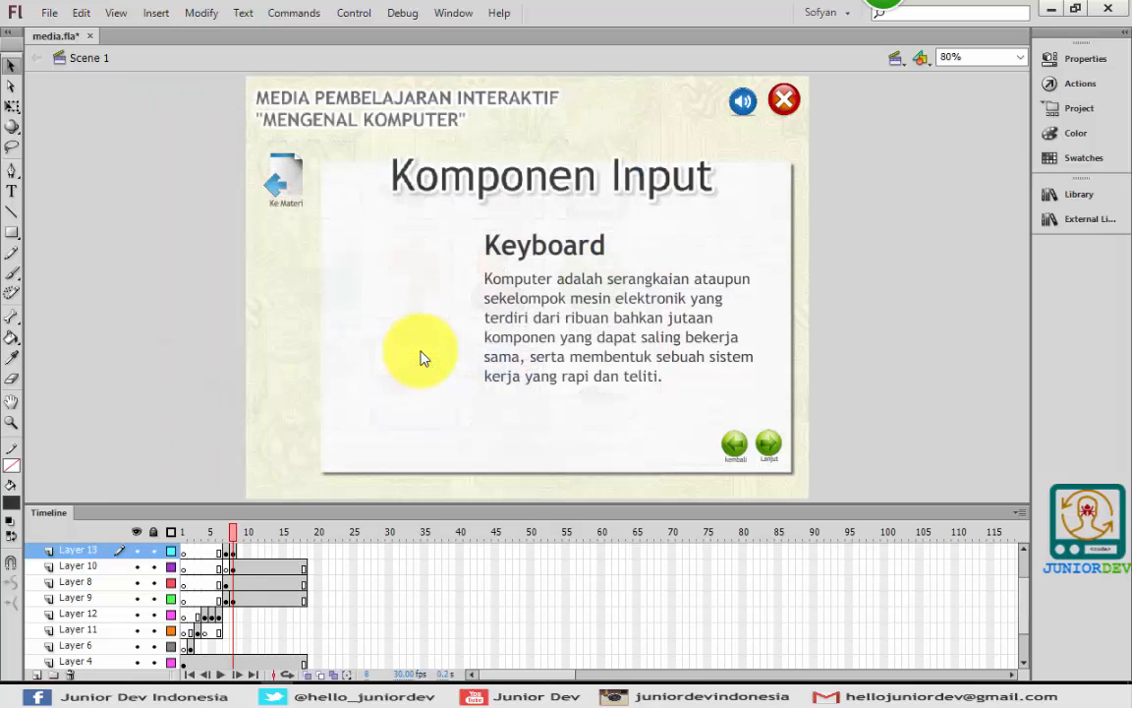
pyautogui.moveTo(552, 258); pyautogui.dragTo(419, 283)
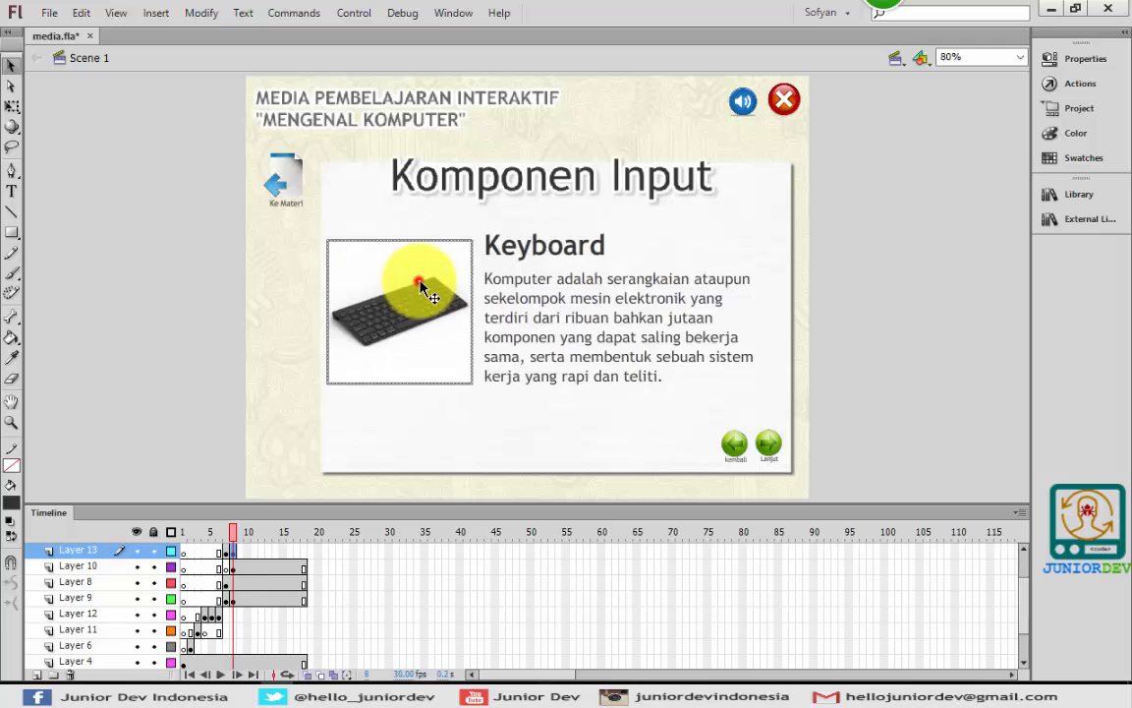
pyautogui.click(875, 294)
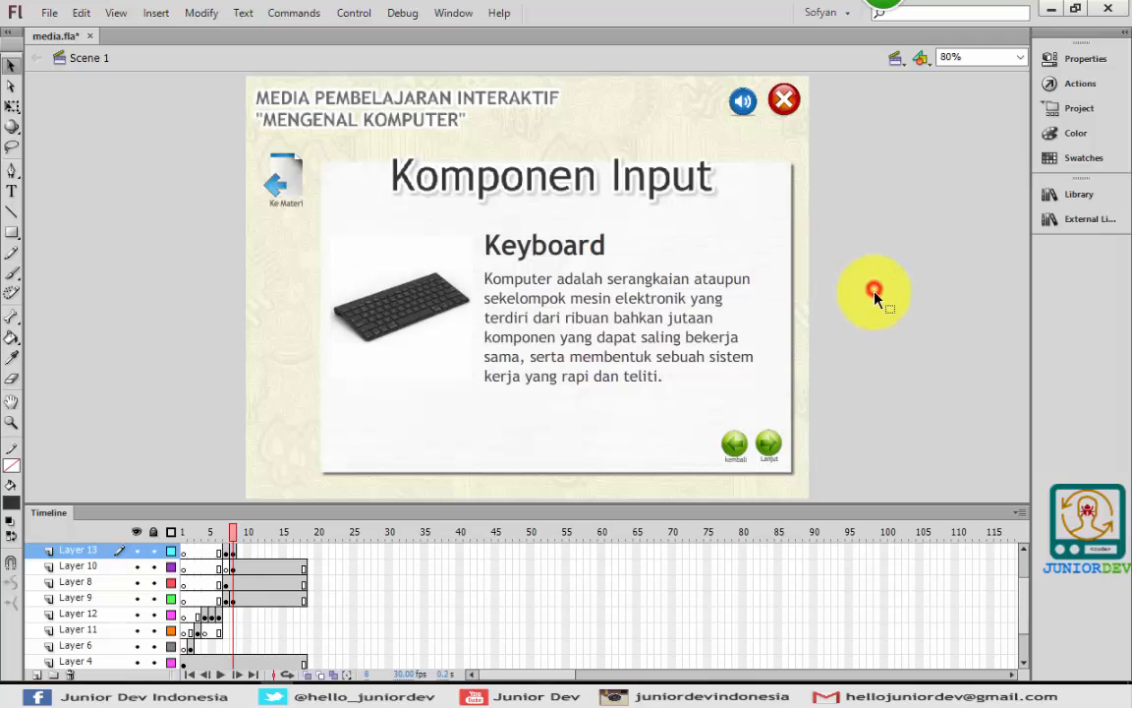
# Add frame 9 to Layer 13 as a keyframe holding the keyboard picture, subheading and paragraph in the same place as frame 8
pyautogui.click(233, 553)
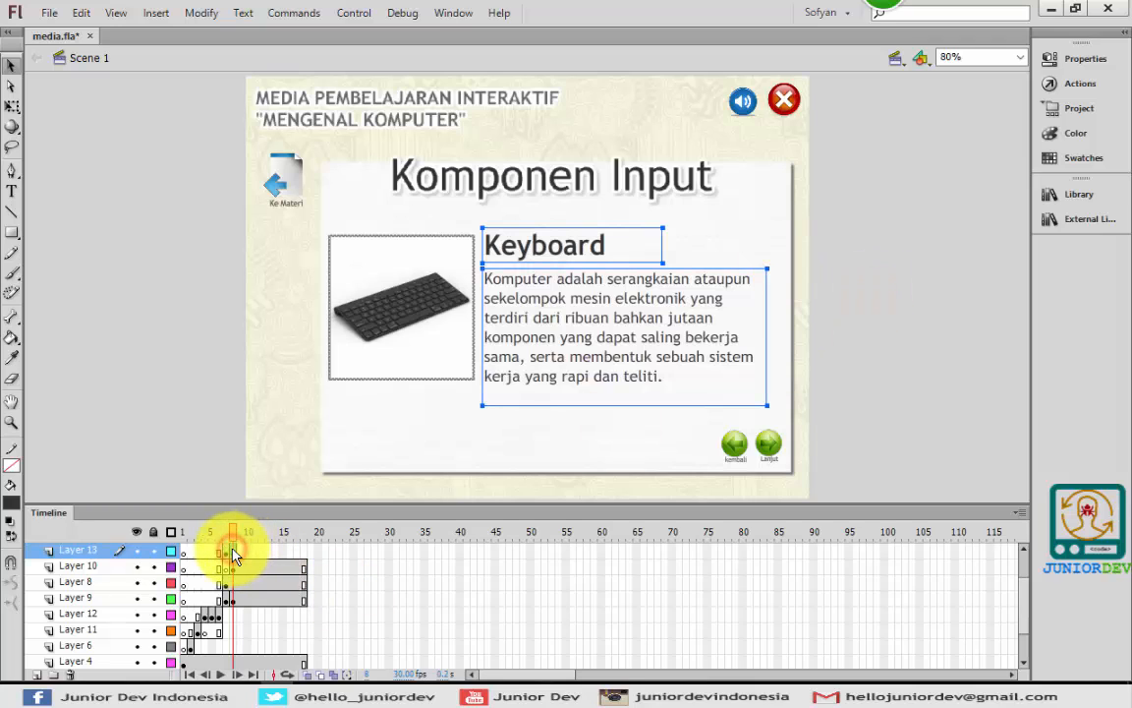
pyautogui.click(241, 554)
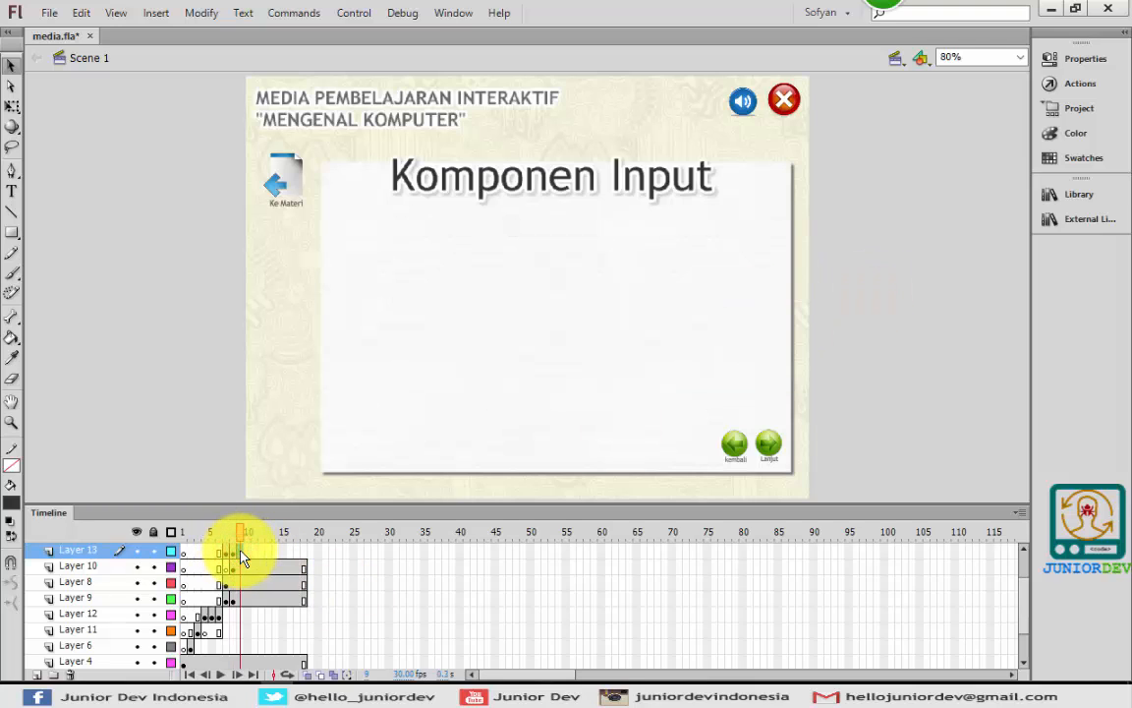
pyautogui.hotkey('ctrl', 'shift', 'v')
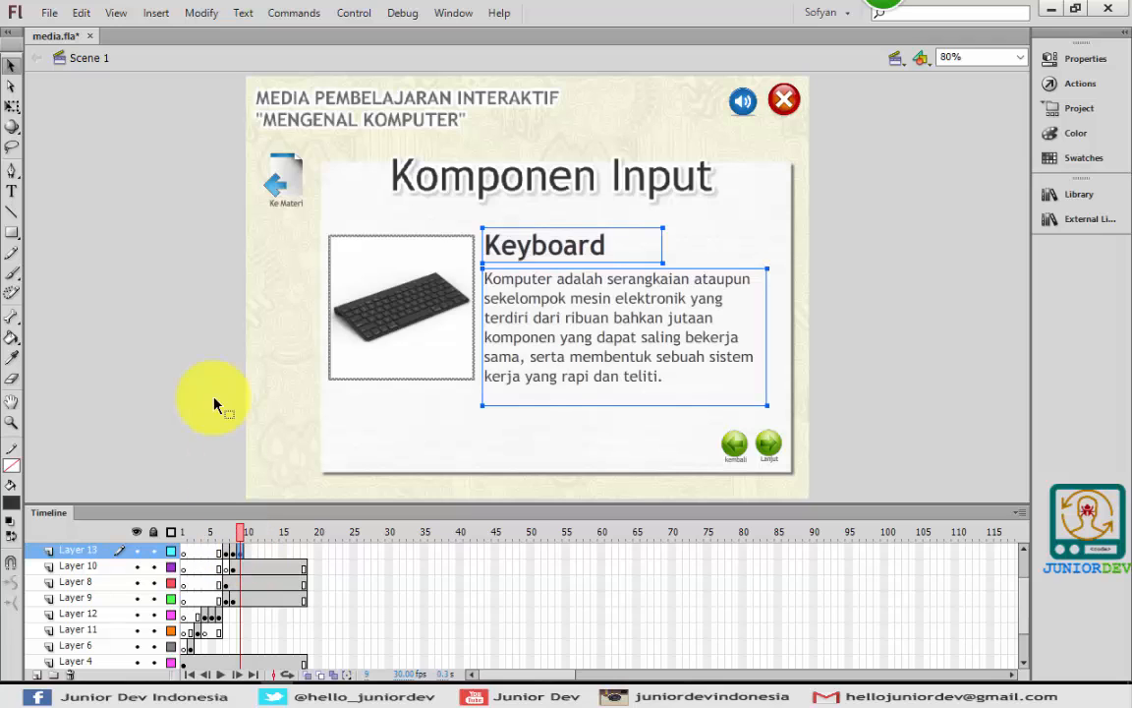
pyautogui.click(199, 294)
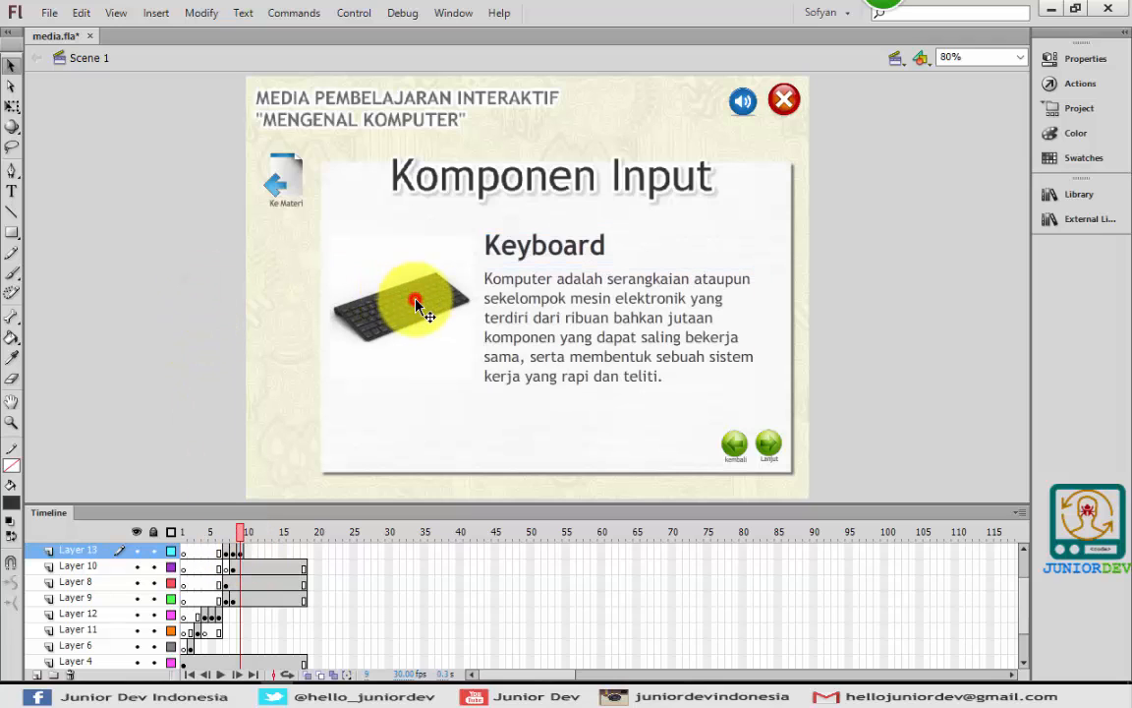
# Delete the keyboard picture on frame 9 and replace the subheading with the word "Mouse" copied from the sticky note
pyautogui.click(415, 304)
pyautogui.press('Delete')
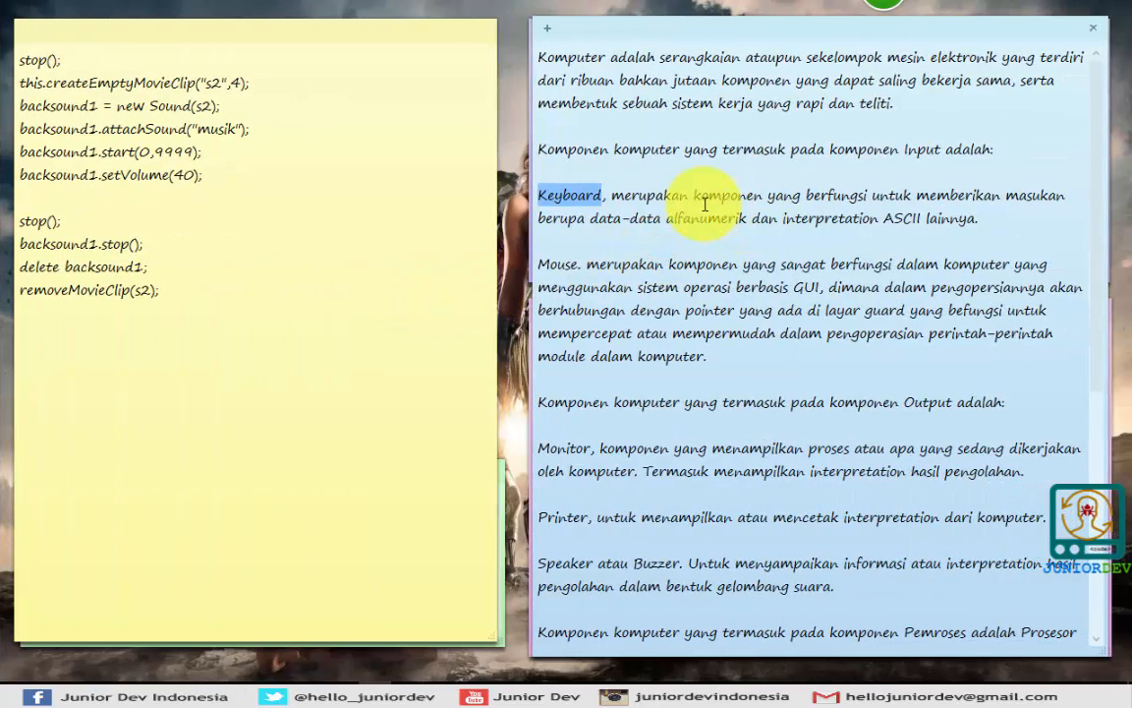
pyautogui.click(694, 196)
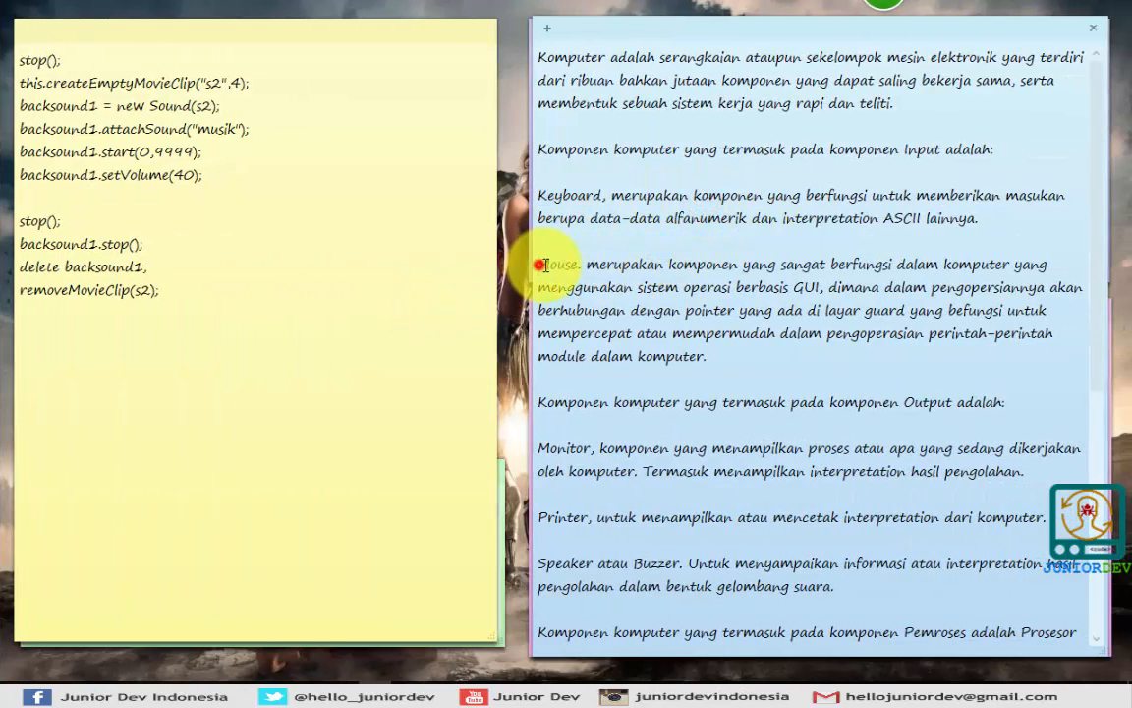
pyautogui.moveTo(540, 264); pyautogui.dragTo(582, 264)
pyautogui.hotkey('ctrl', 'c')
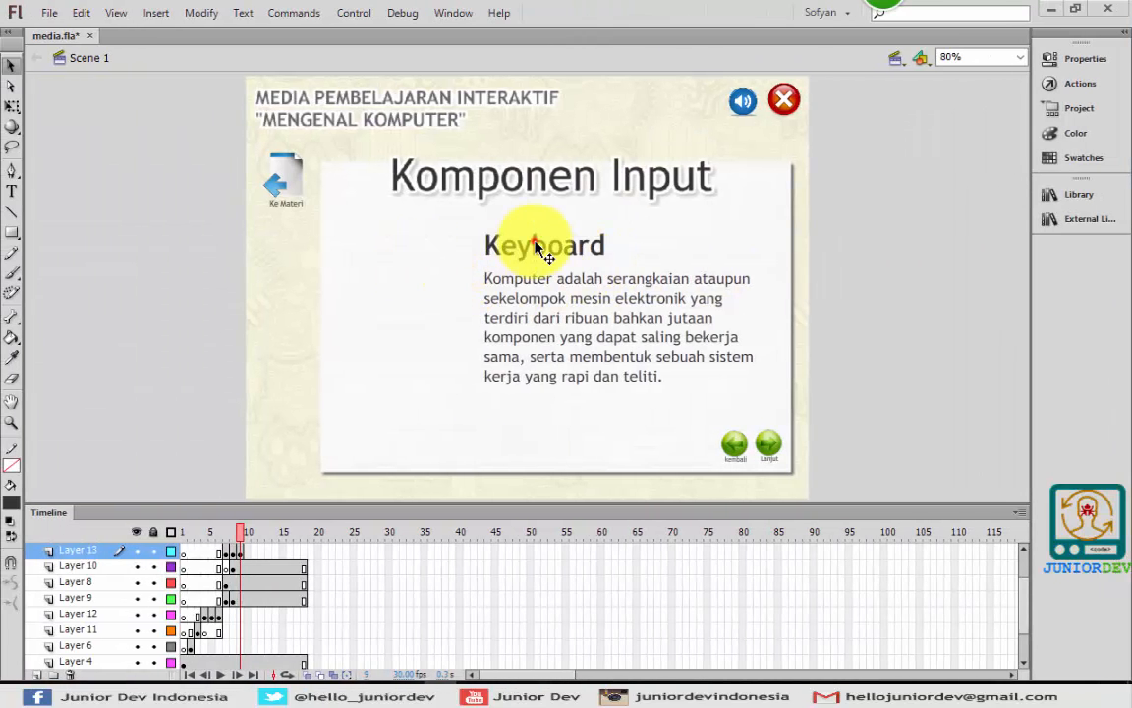
pyautogui.doubleClick(539, 248)
pyautogui.doubleClick(536, 245)
pyautogui.hotkey('ctrl', 'v')
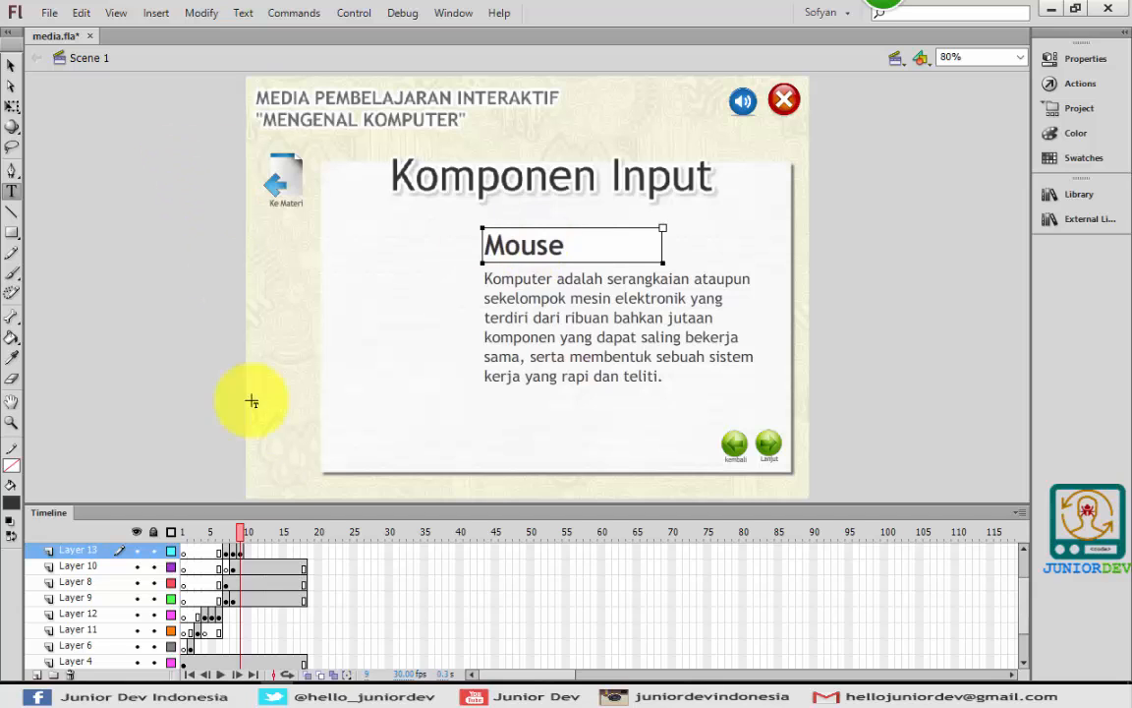
# Replace the paragraph on frame 8 of Layer 13 with the keyboard description copied from the sticky note
pyautogui.click(233, 553)
pyautogui.hotkey('alt', 'Tab')
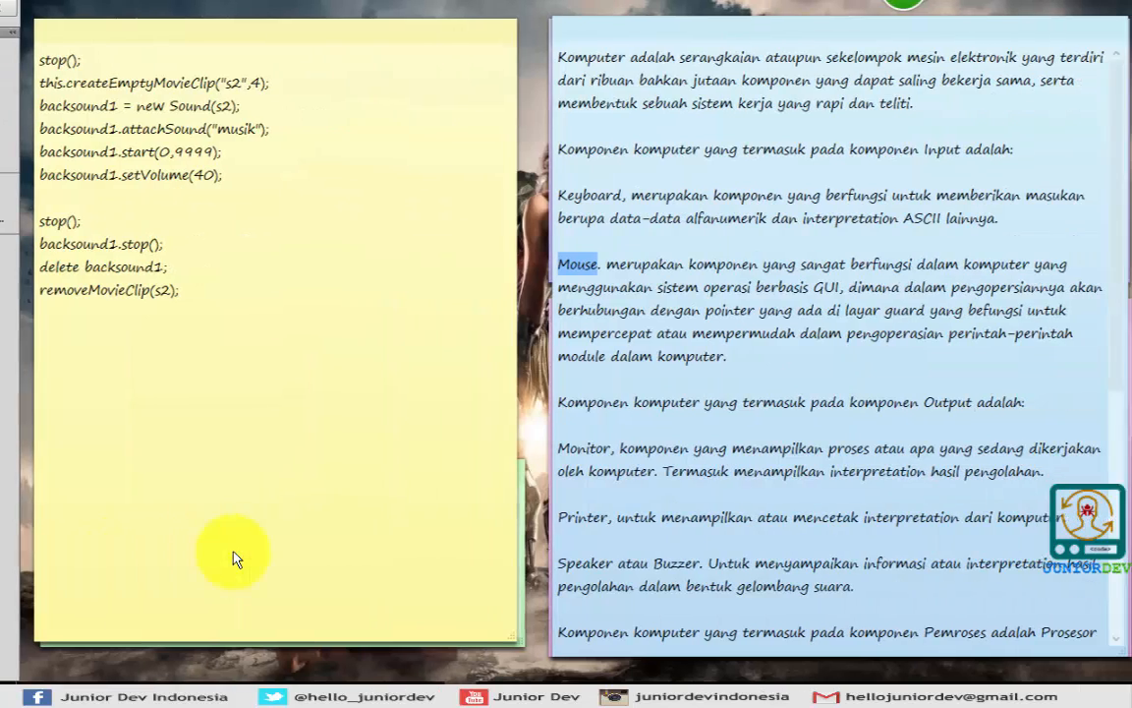
pyautogui.moveTo(613, 195); pyautogui.dragTo(1024, 212)
pyautogui.hotkey('ctrl', 'c')
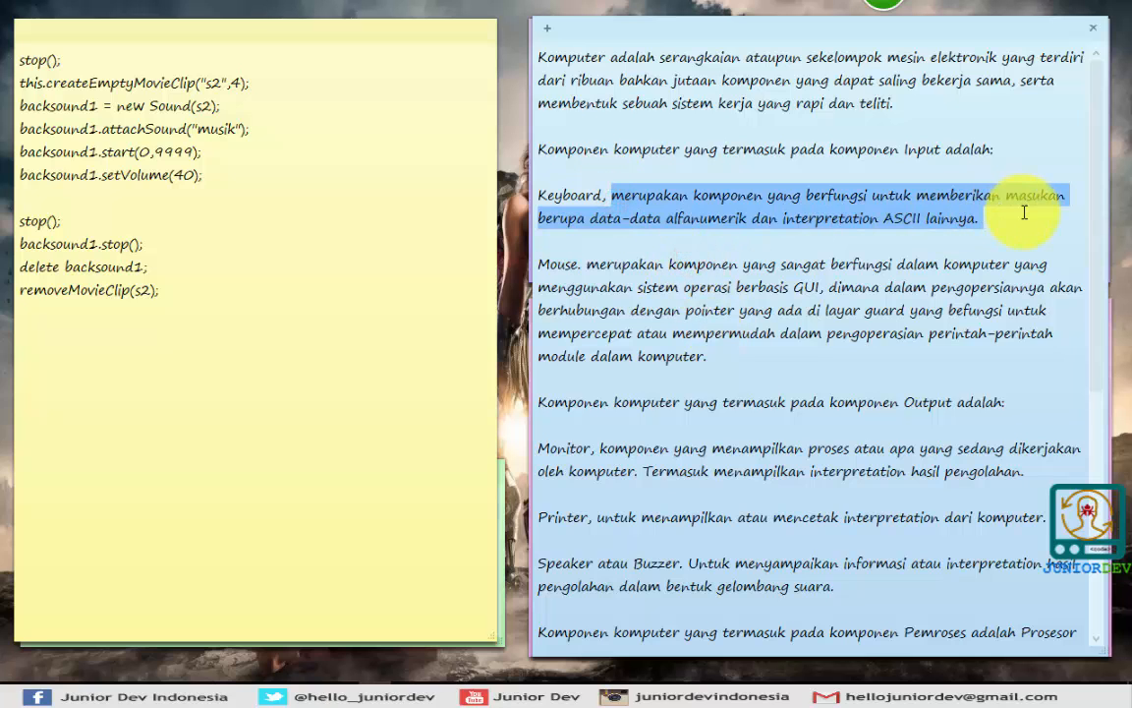
pyautogui.hotkey('alt', 'Tab')
pyautogui.doubleClick(620, 283)
pyautogui.click(620, 284)
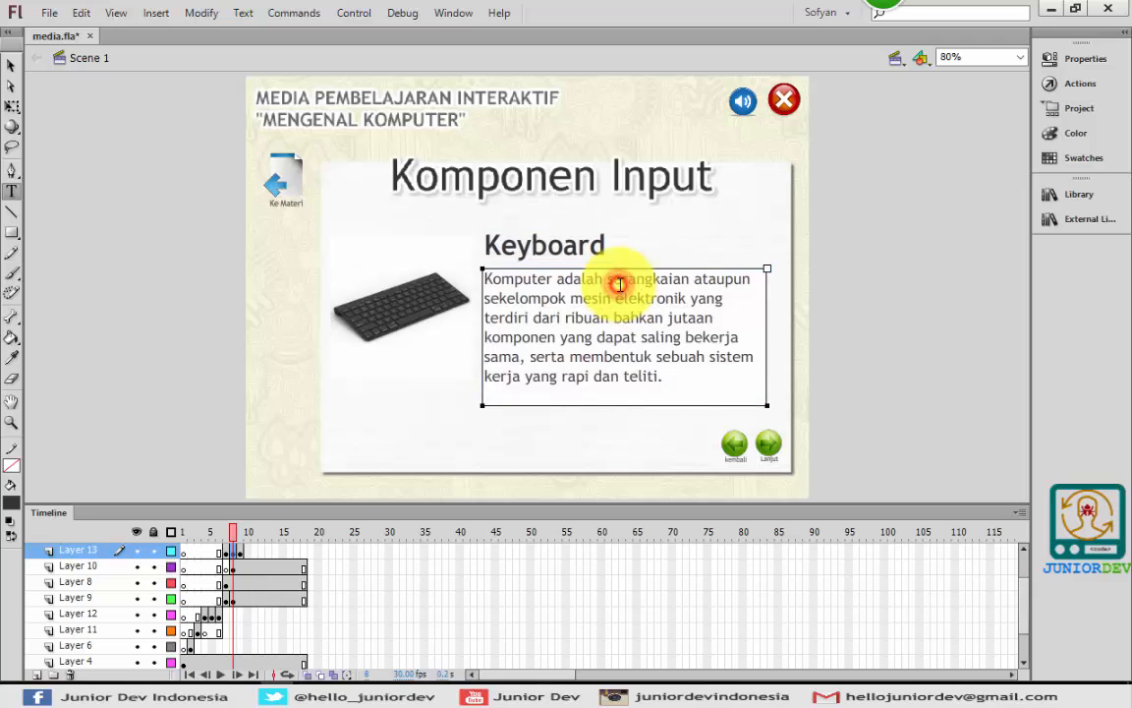
pyautogui.hotkey('ctrl', 'a')
pyautogui.hotkey('ctrl', 'v')
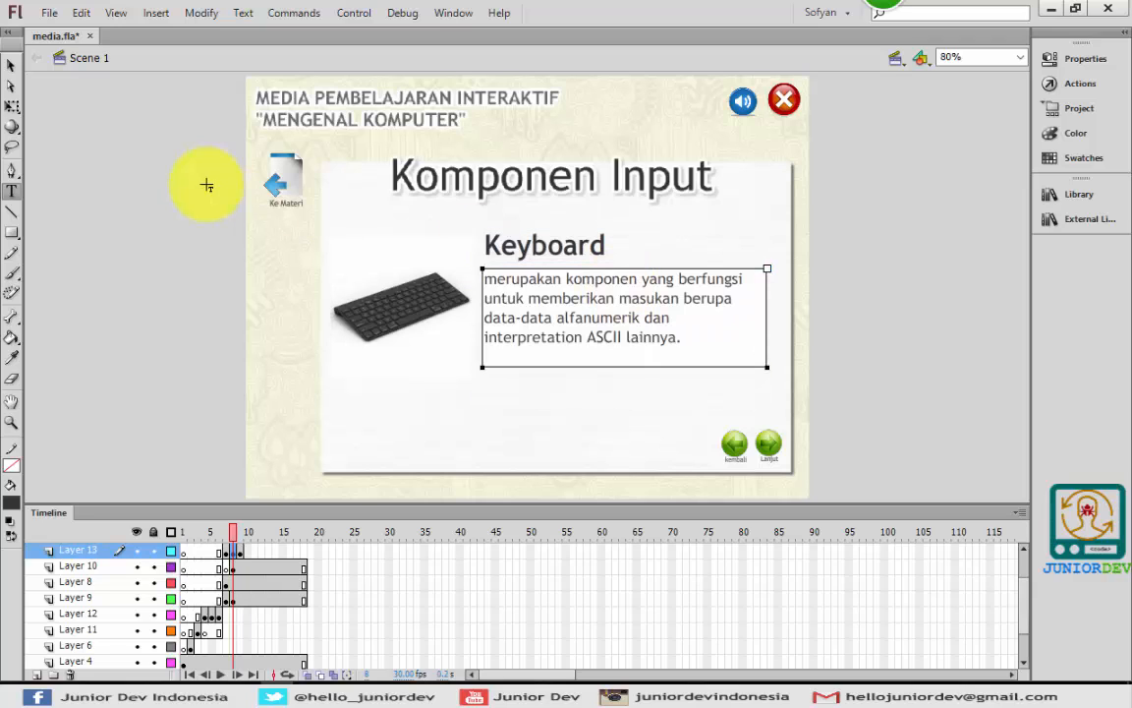
pyautogui.click(12, 64)
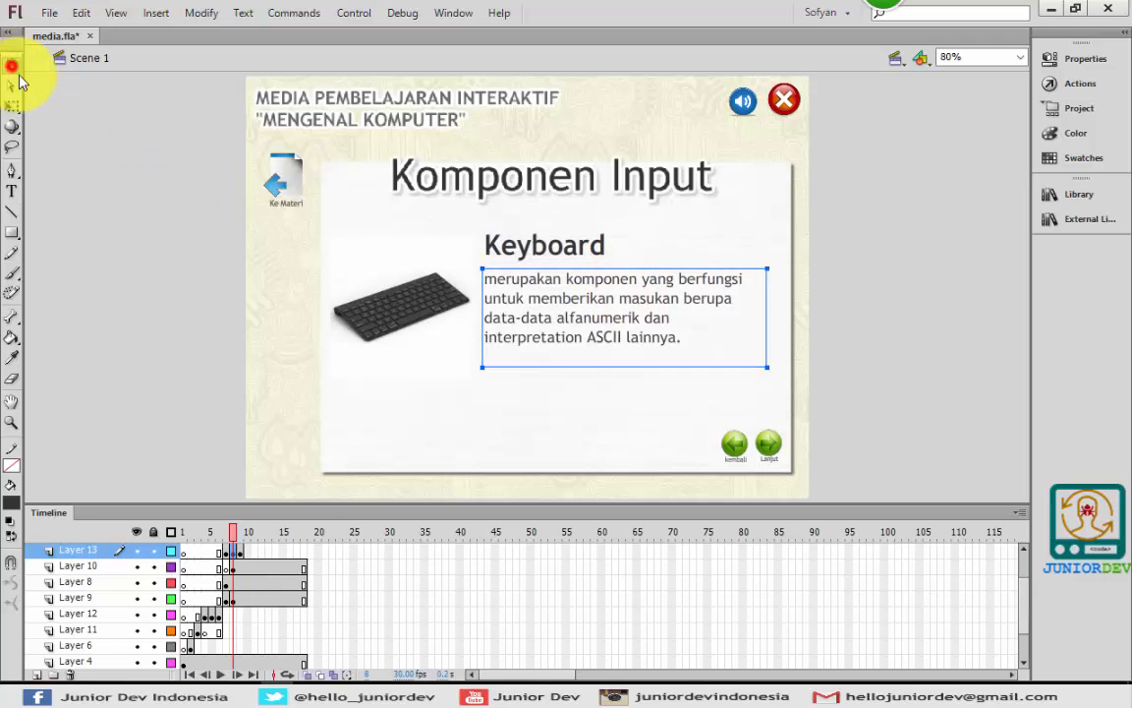
# Replace the paragraph on frame 9 of Layer 13 with the mouse description copied from the sticky note
pyautogui.click(237, 539)
pyautogui.hotkey('alt', 'Tab')
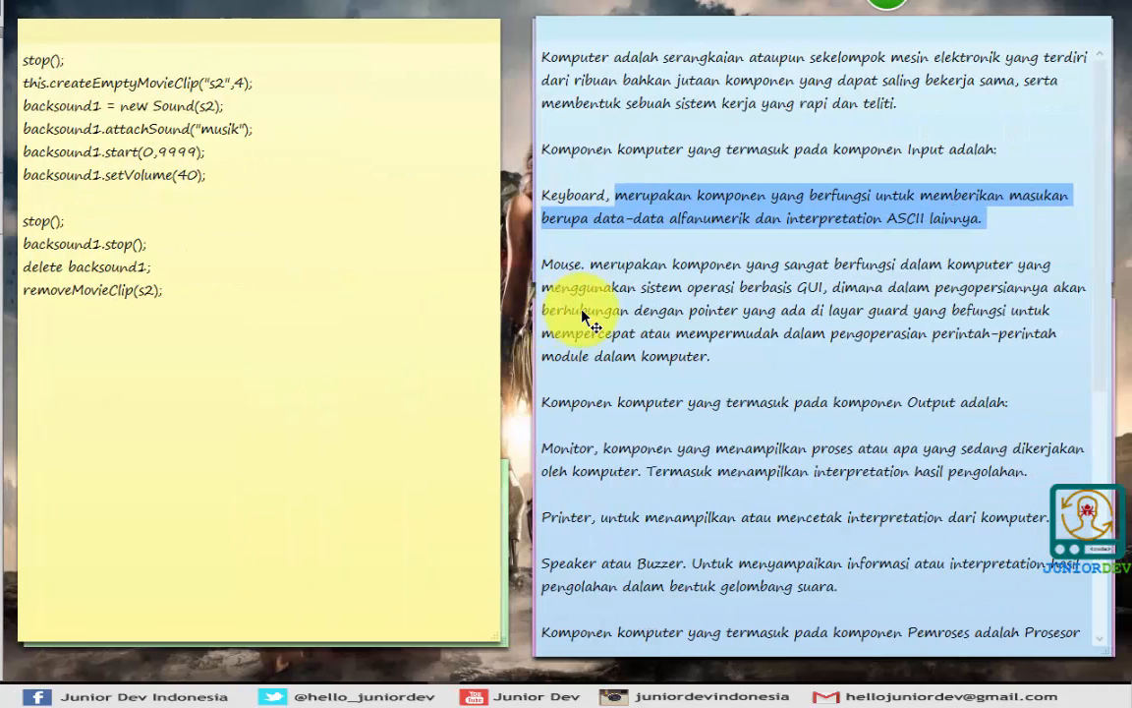
pyautogui.click(588, 266)
pyautogui.moveTo(588, 266); pyautogui.dragTo(730, 362)
pyautogui.hotkey('ctrl', 'c')
pyautogui.hotkey('alt', 'Tab')
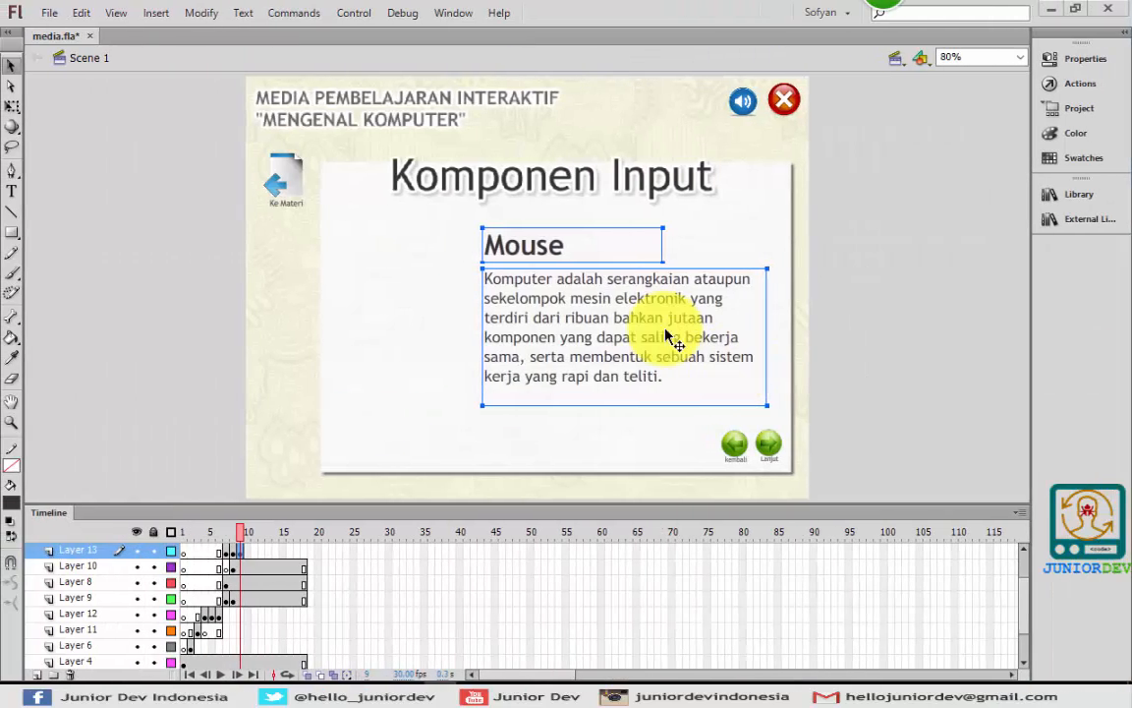
pyautogui.doubleClick(647, 322)
pyautogui.hotkey('ctrl', 'a')
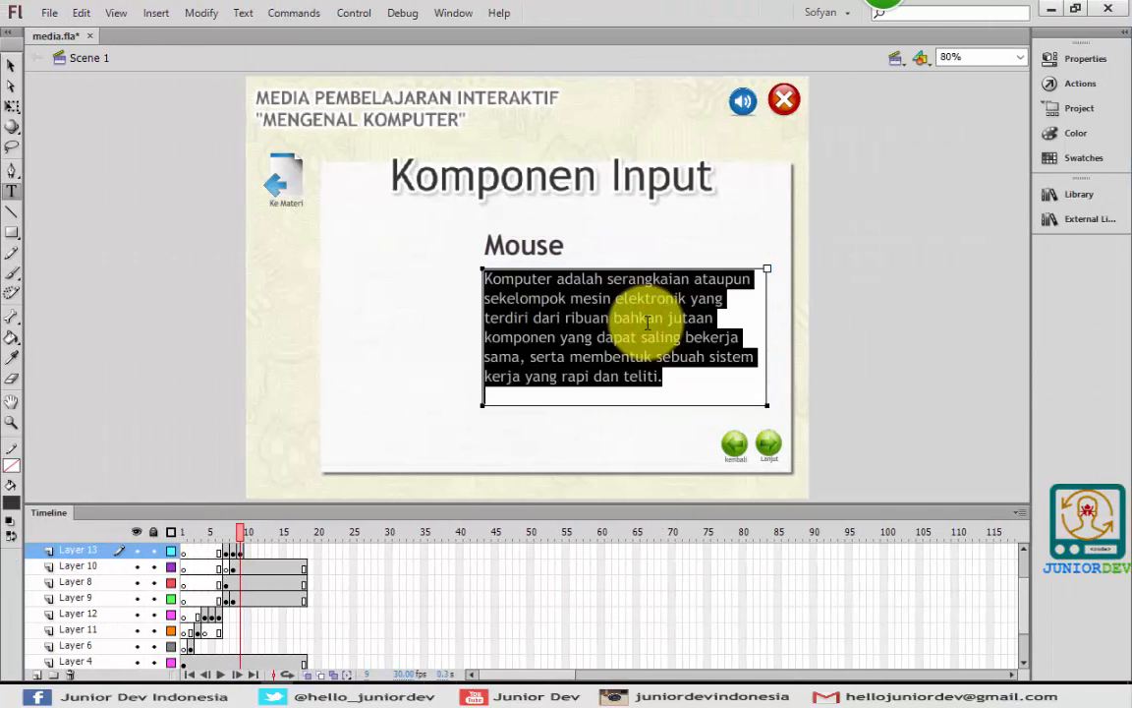
pyautogui.hotkey('ctrl', 'v')
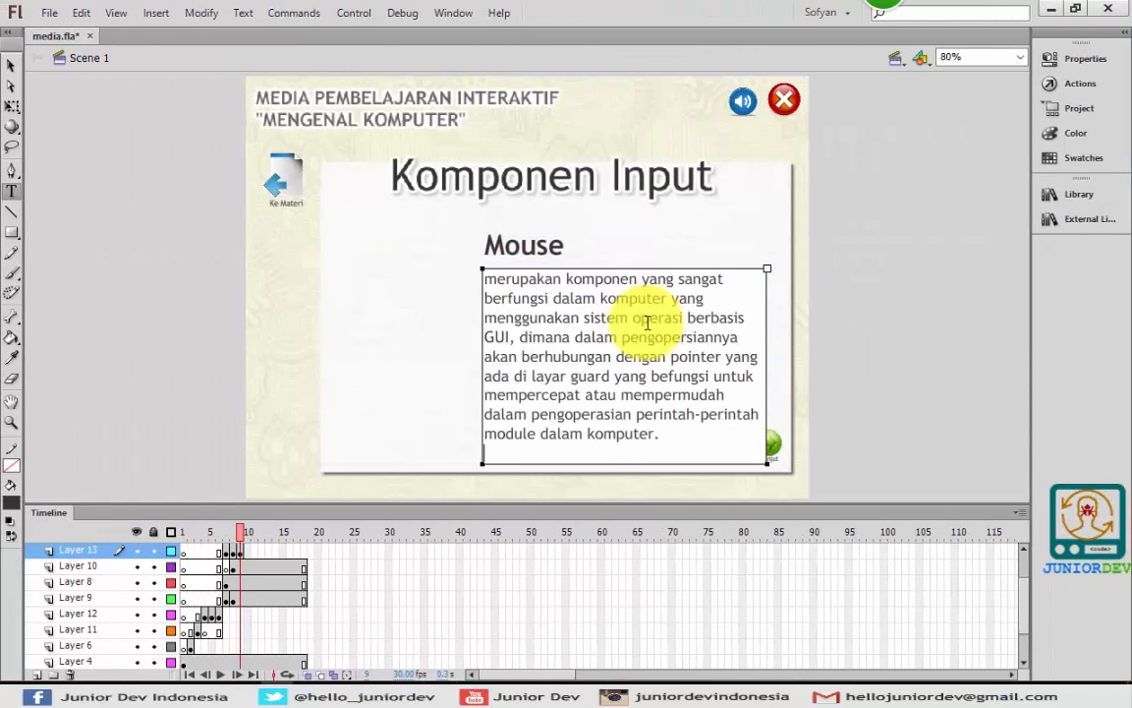
# Reduce the font size of the mouse description to 19 pt
pyautogui.click(12, 64)
pyautogui.click(1078, 61)
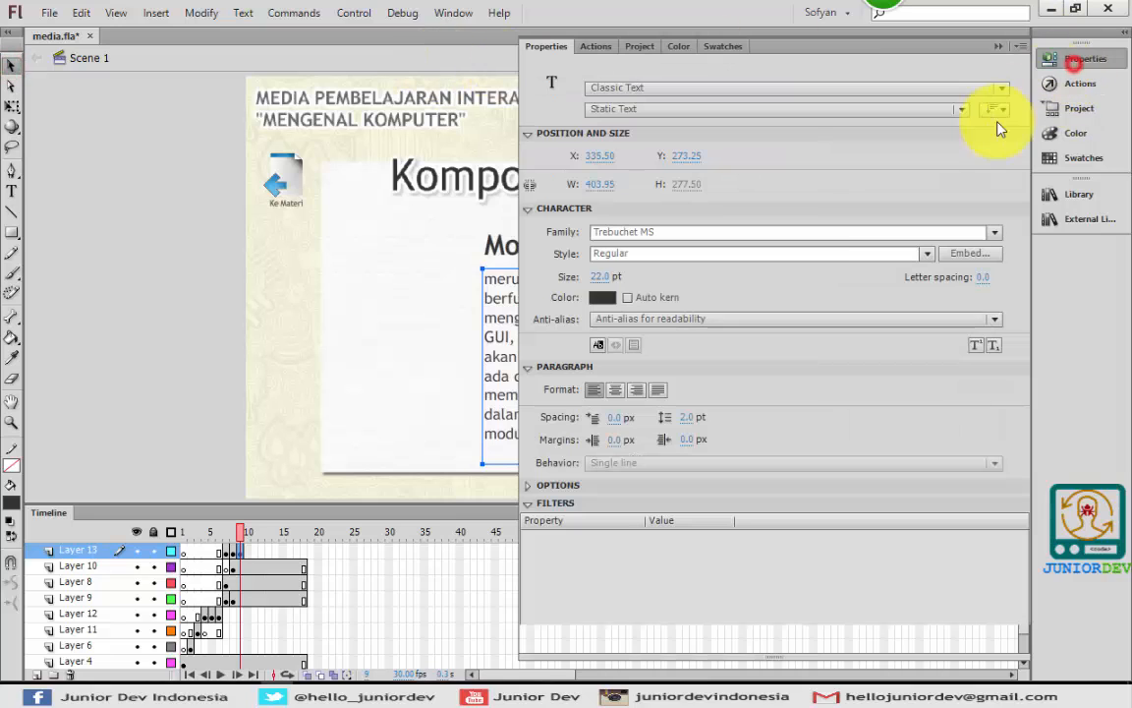
pyautogui.moveTo(598, 277); pyautogui.dragTo(599, 279)
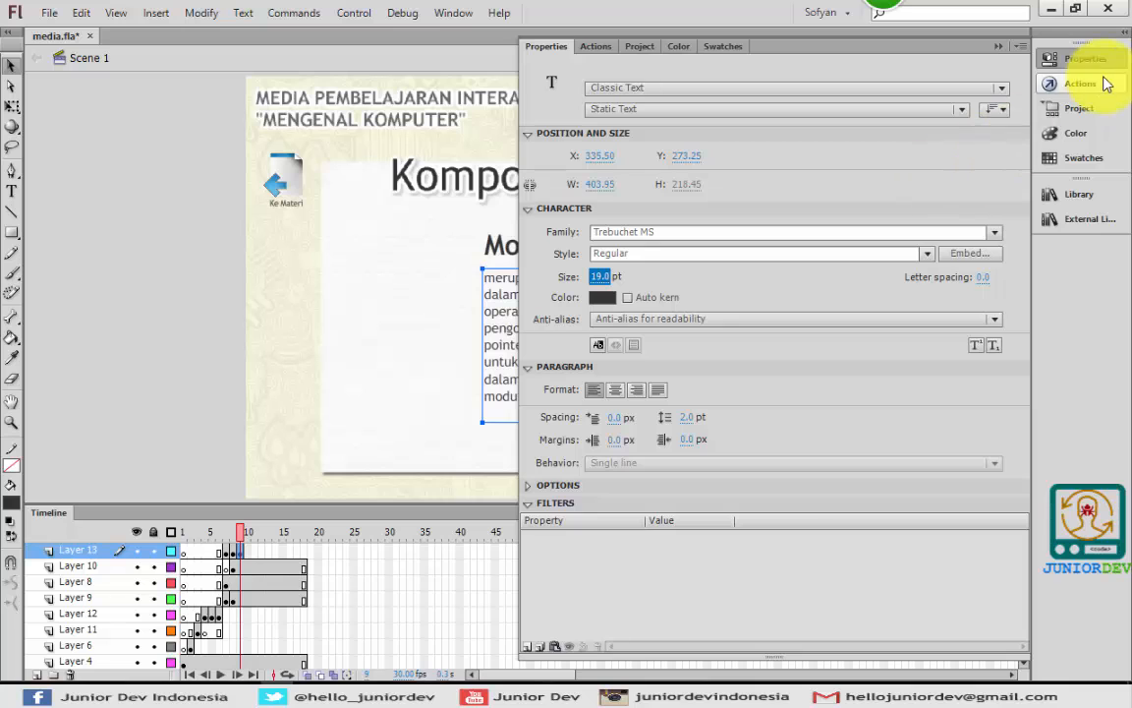
pyautogui.click(997, 46)
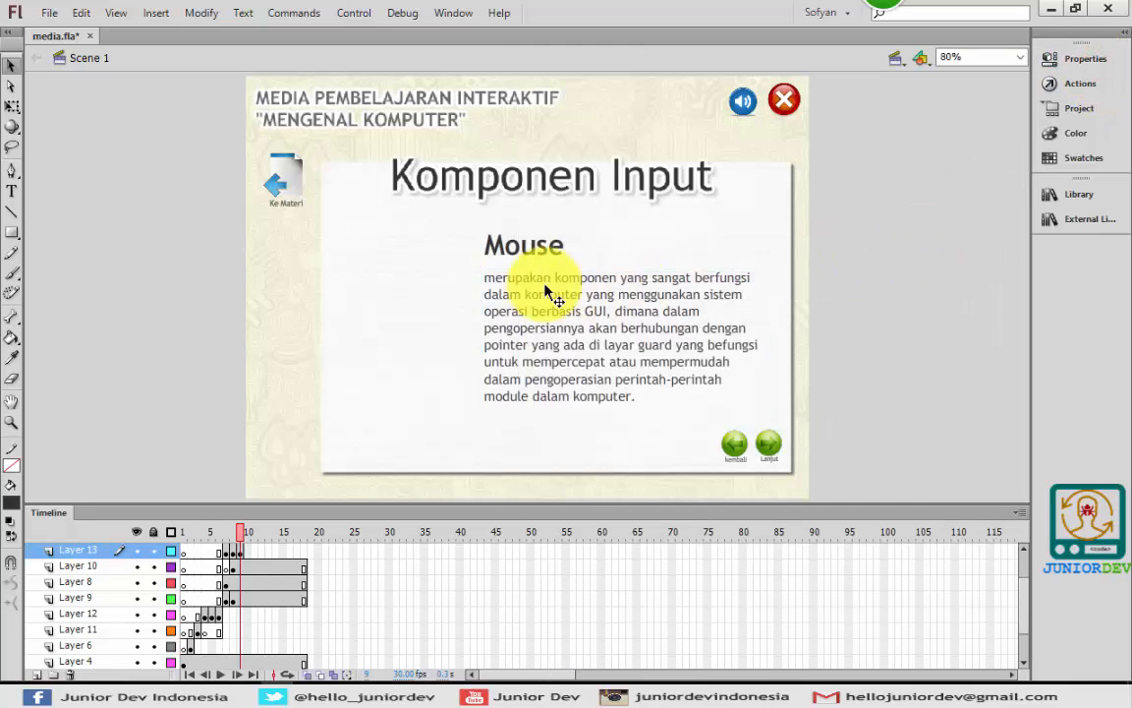
# Import mouse.png from the Flashmedia folder to the stage on frame 9
pyautogui.click(49, 13)
pyautogui.moveTo(245, 281)
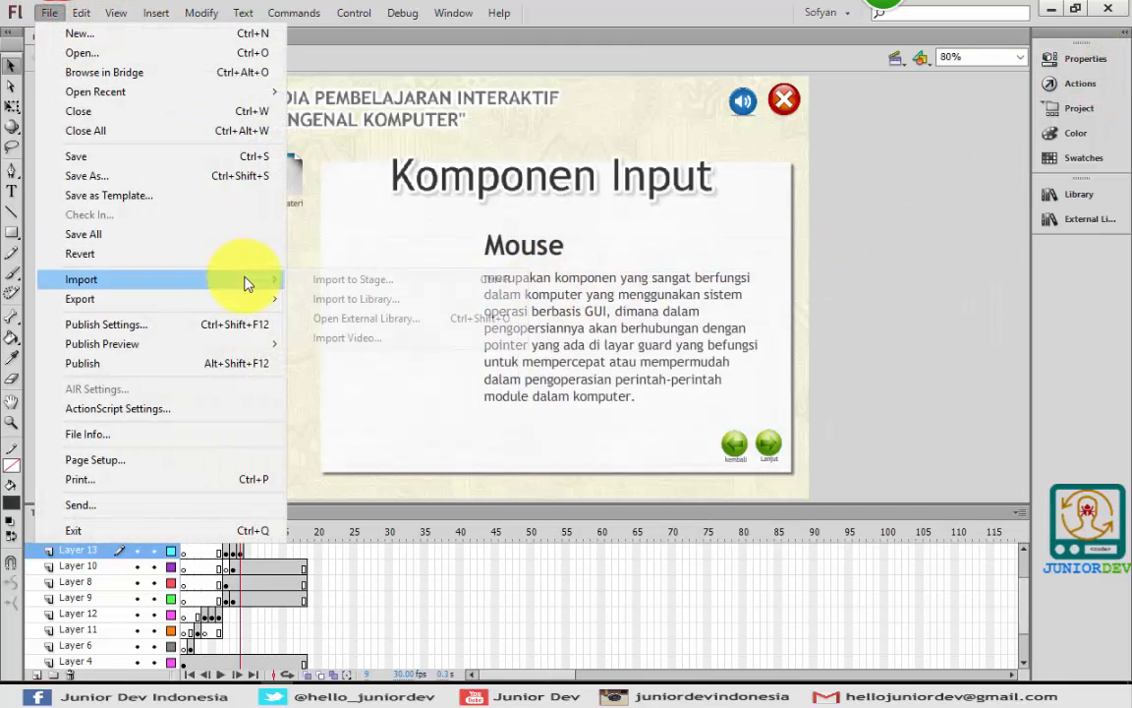
pyautogui.click(366, 279)
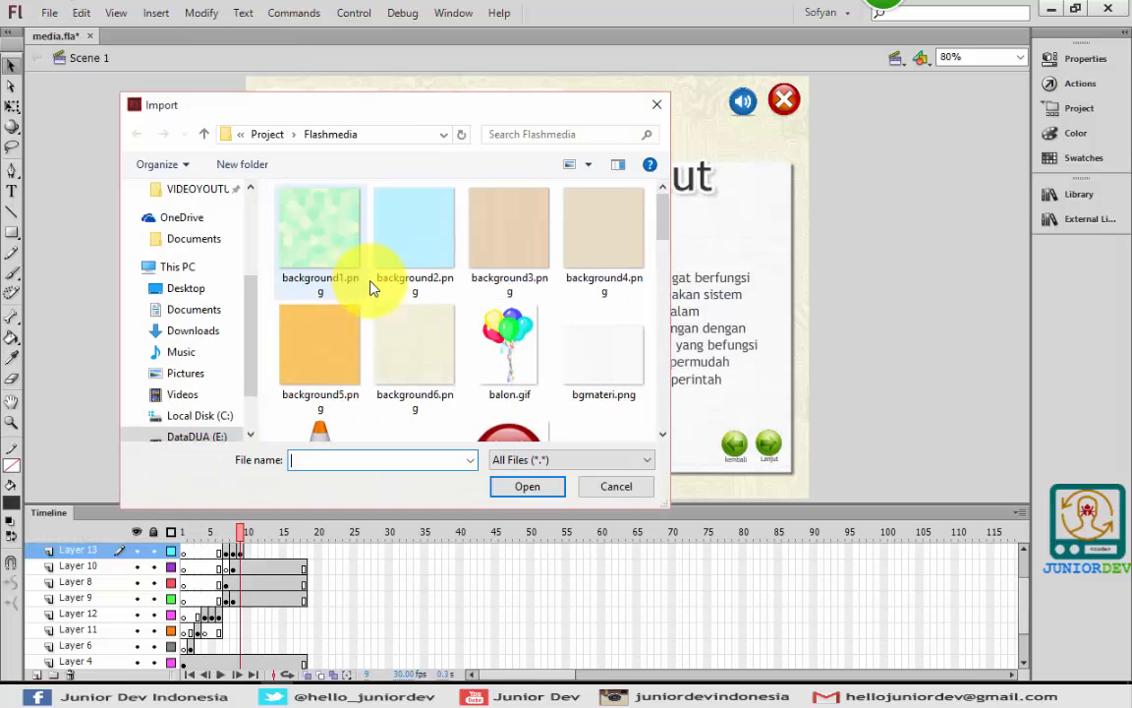
pyautogui.click(404, 339)
pyautogui.press('Down')
pyautogui.press('Down')
pyautogui.press('Down')
pyautogui.press('Down')
pyautogui.press('Down')
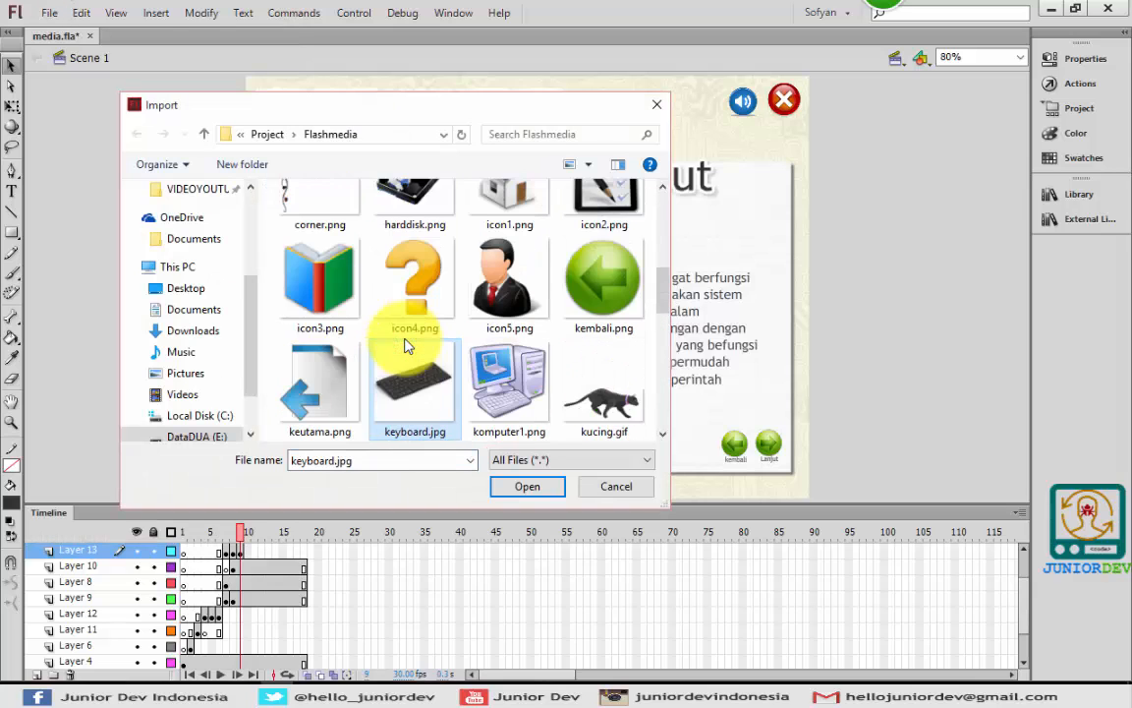
pyautogui.press('Down')
pyautogui.press('Down')
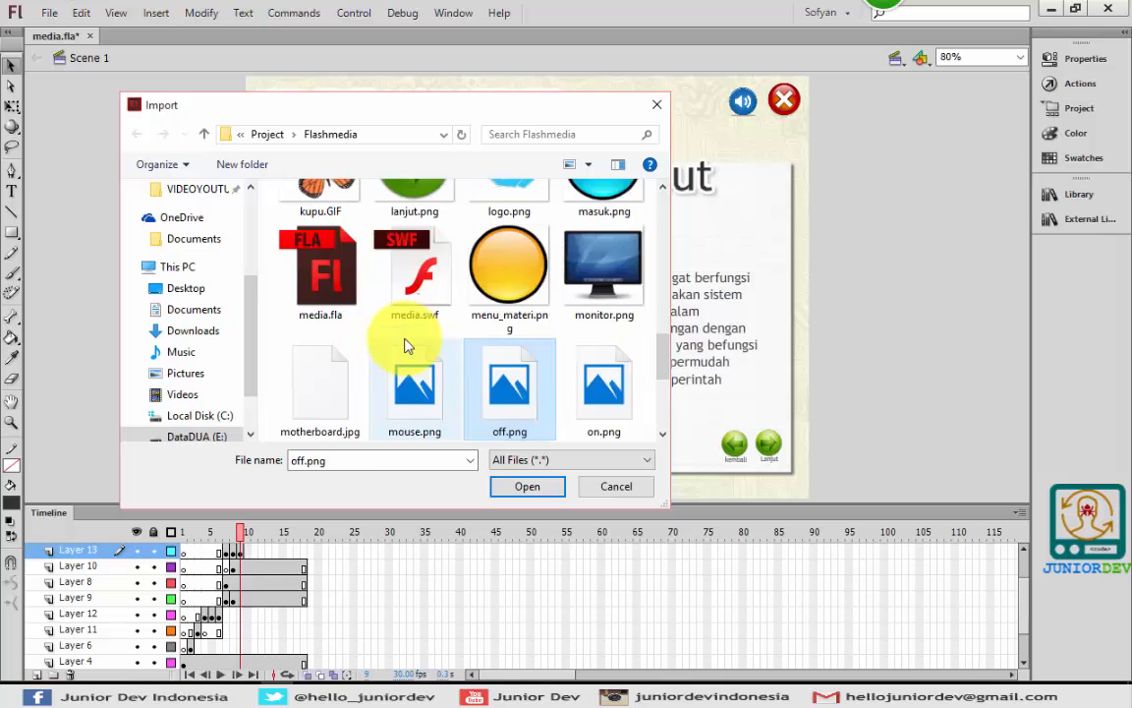
pyautogui.press('Return')
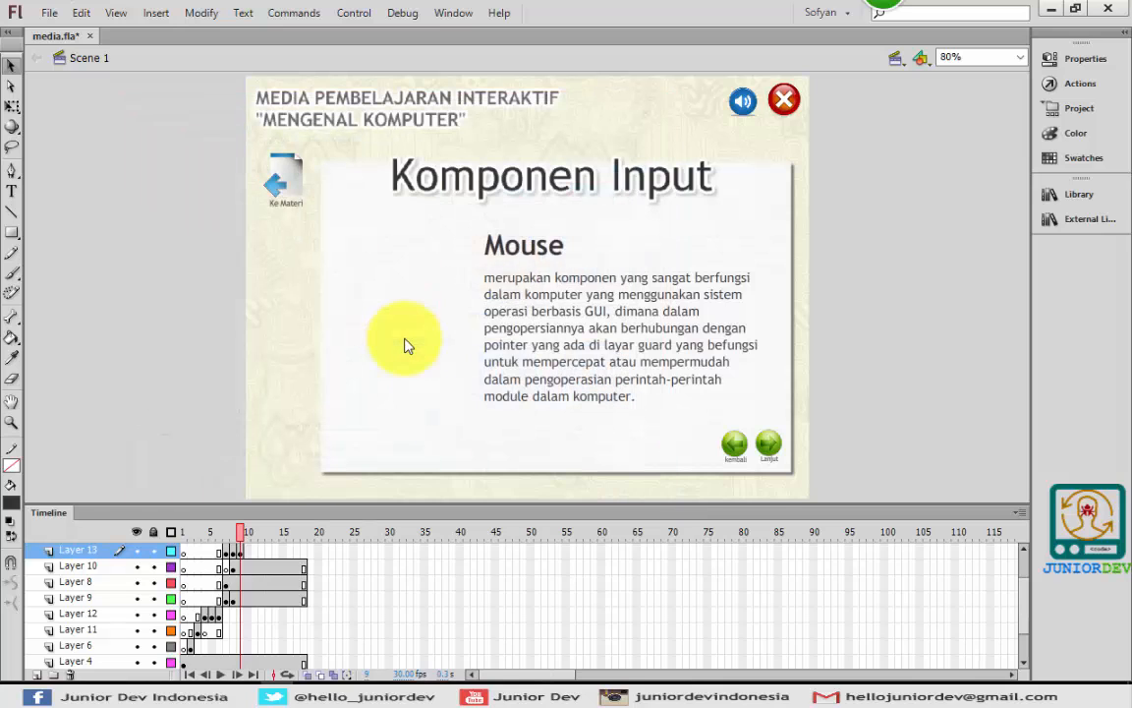
# Place the mouse picture to the left of the paragraph and scale it down so it clears the text
pyautogui.moveTo(523, 304); pyautogui.dragTo(428, 336)
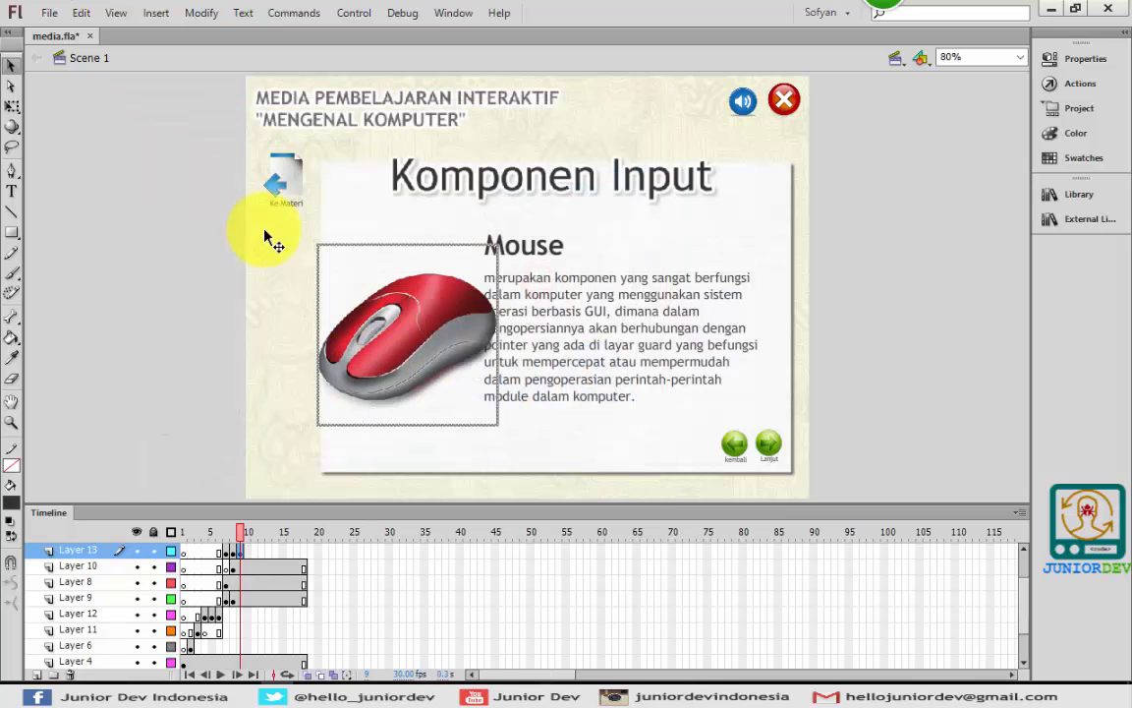
pyautogui.click(11, 105)
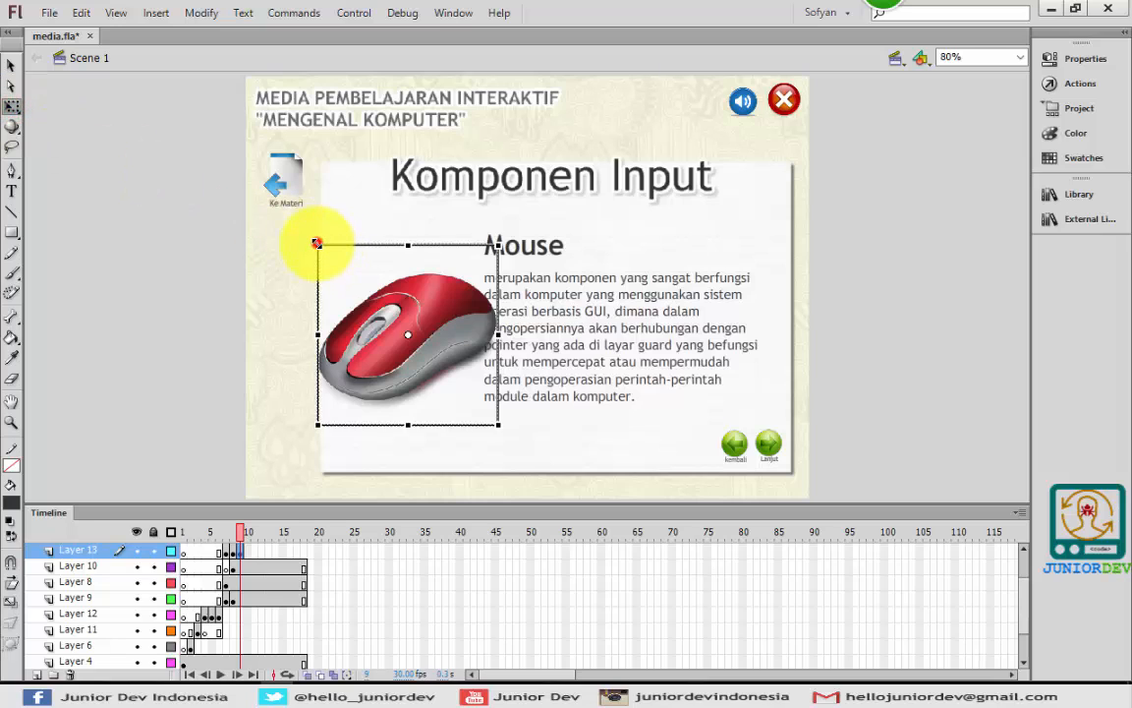
pyautogui.moveTo(317, 242); pyautogui.dragTo(393, 261)
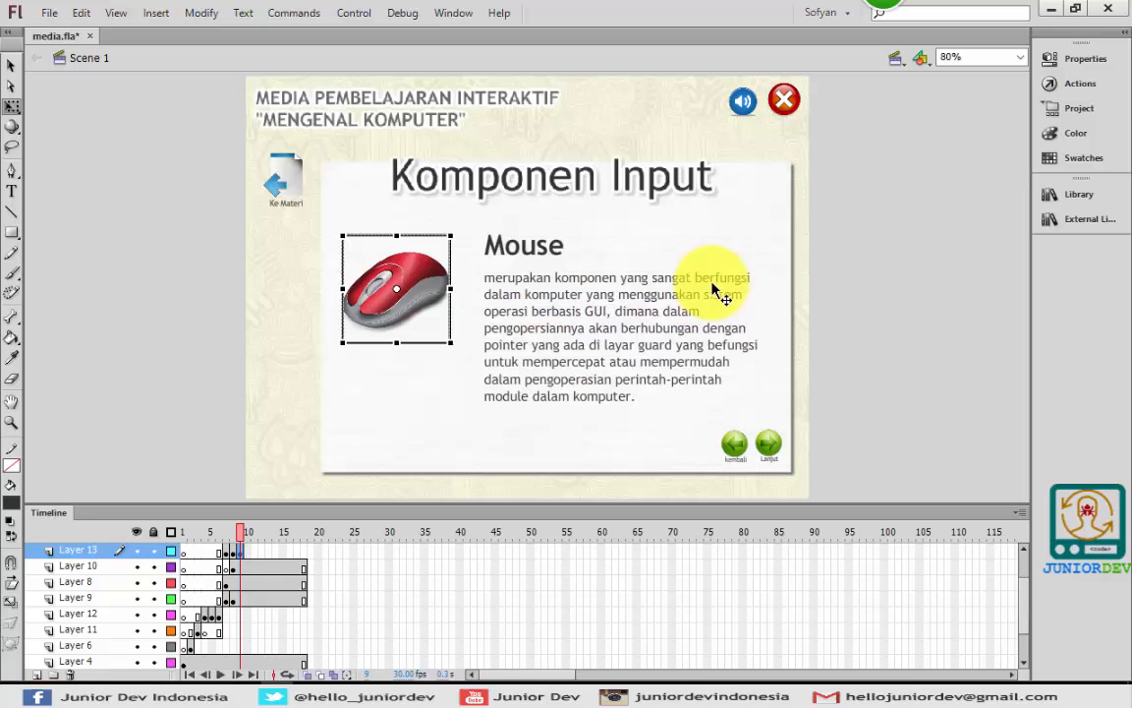
pyautogui.click(889, 302)
# Add frame 10 to Layer 13 as a keyframe holding the mouse picture, subheading and paragraph
pyautogui.click(246, 557)
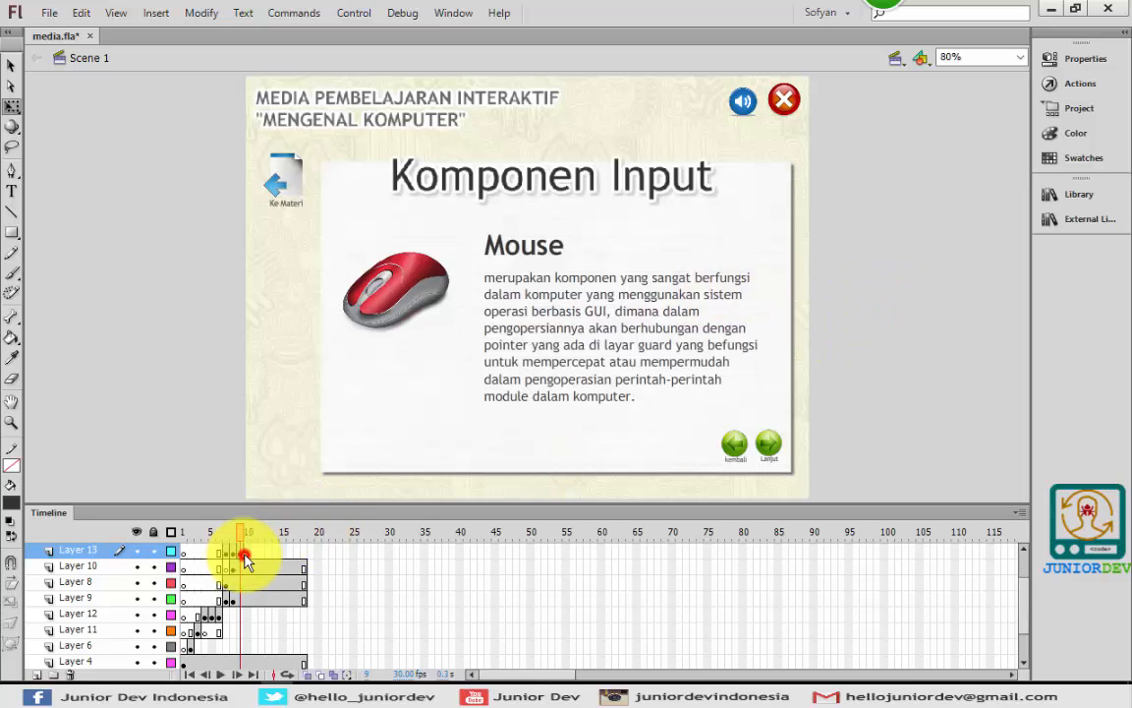
pyautogui.click(250, 563)
pyautogui.hotkey('ctrl', 'shift', 'v')
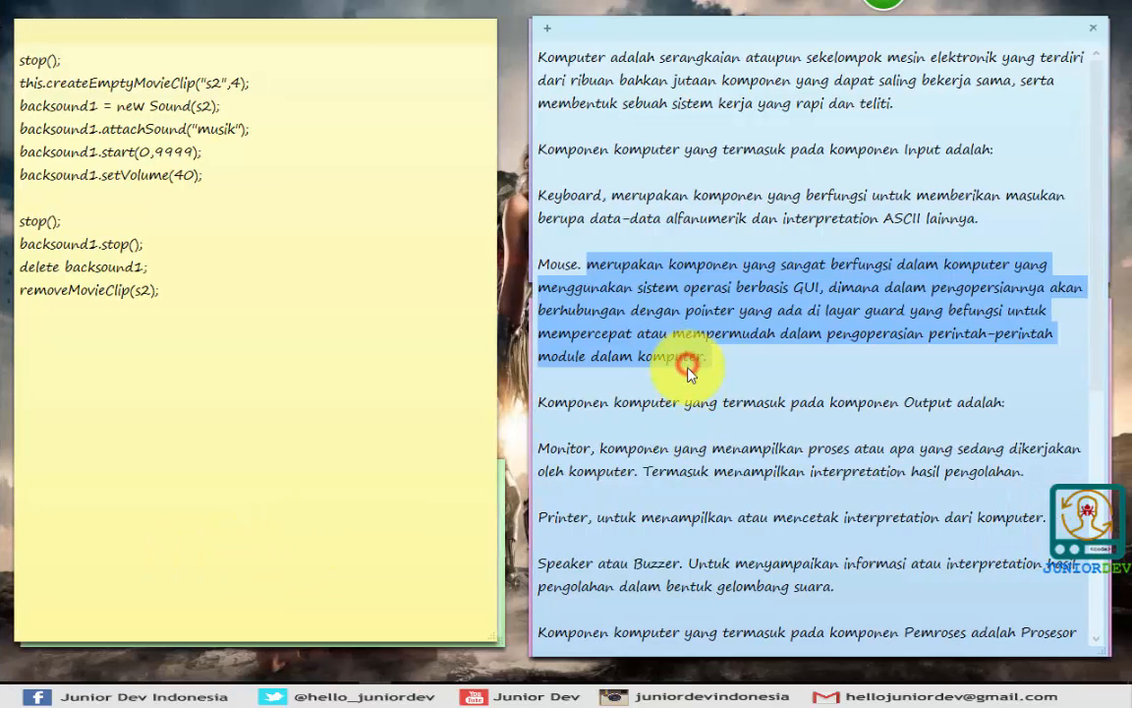
pyautogui.click(669, 422)
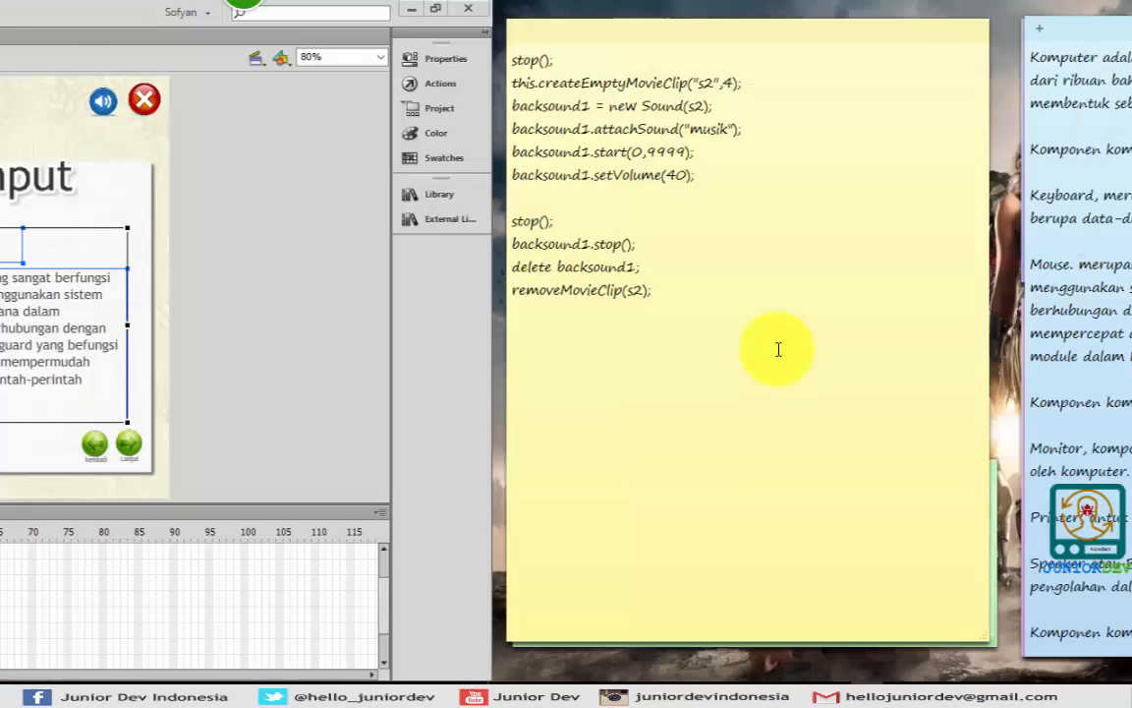
pyautogui.press(',')
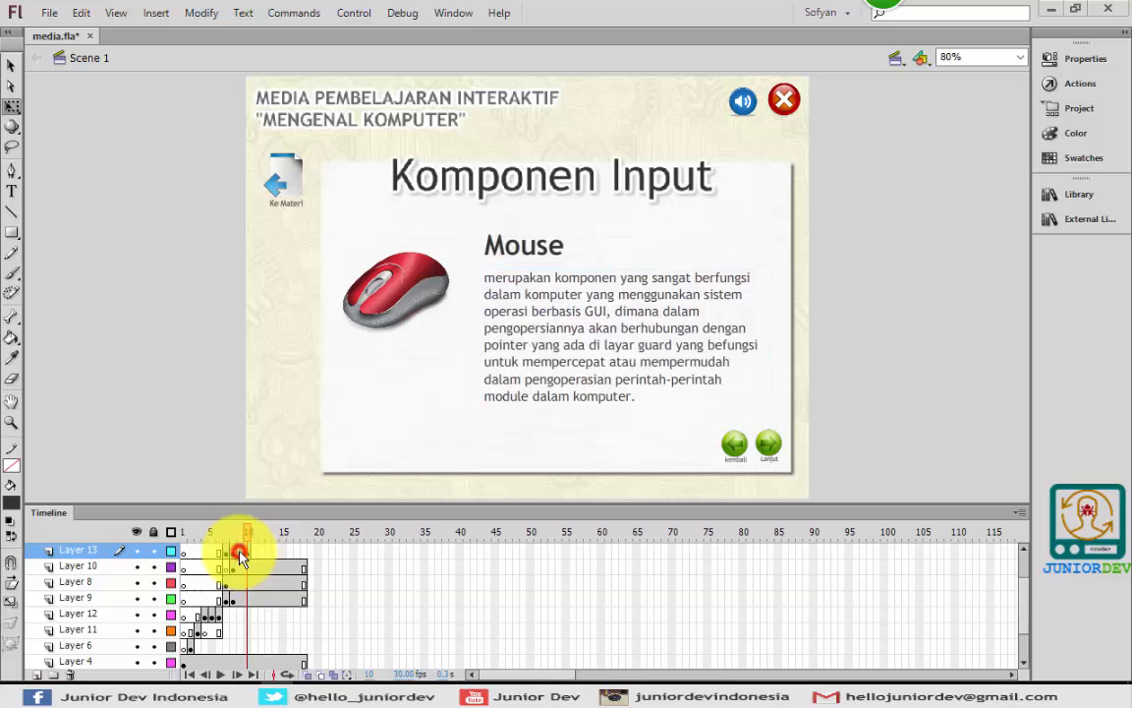
# Compare the navigation buttons on frames 7 to 10 and add a keyframe at frame 10 of Layer 10
pyautogui.click(234, 569)
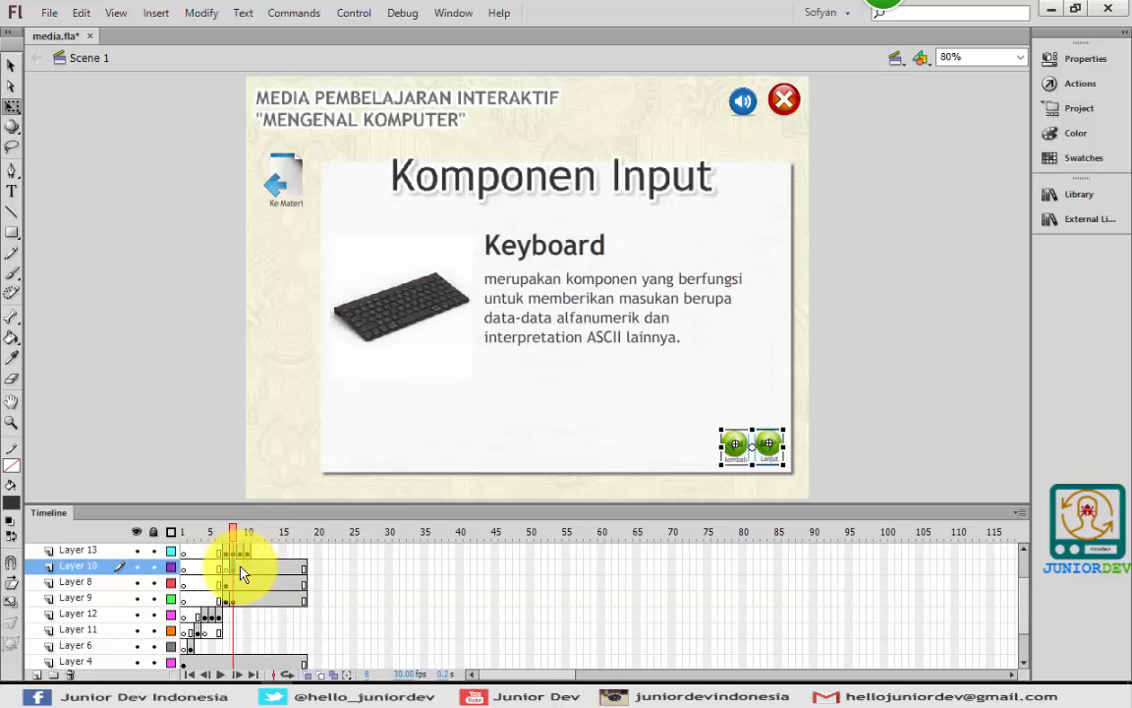
pyautogui.click(244, 568)
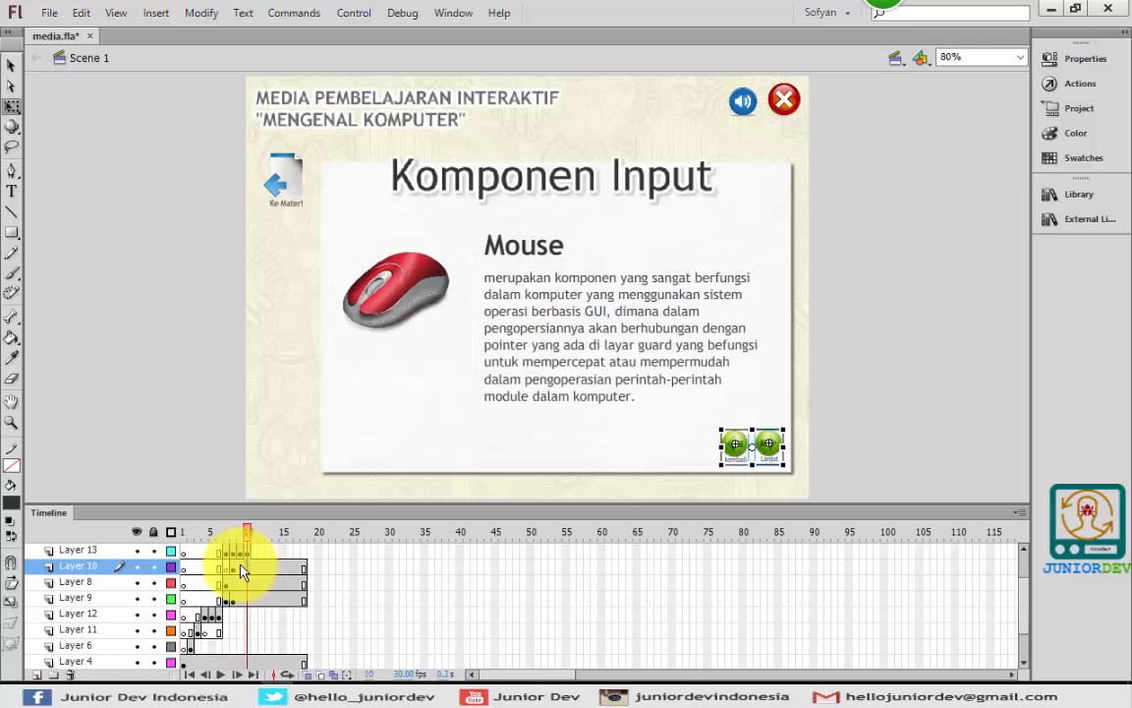
pyautogui.click(225, 568)
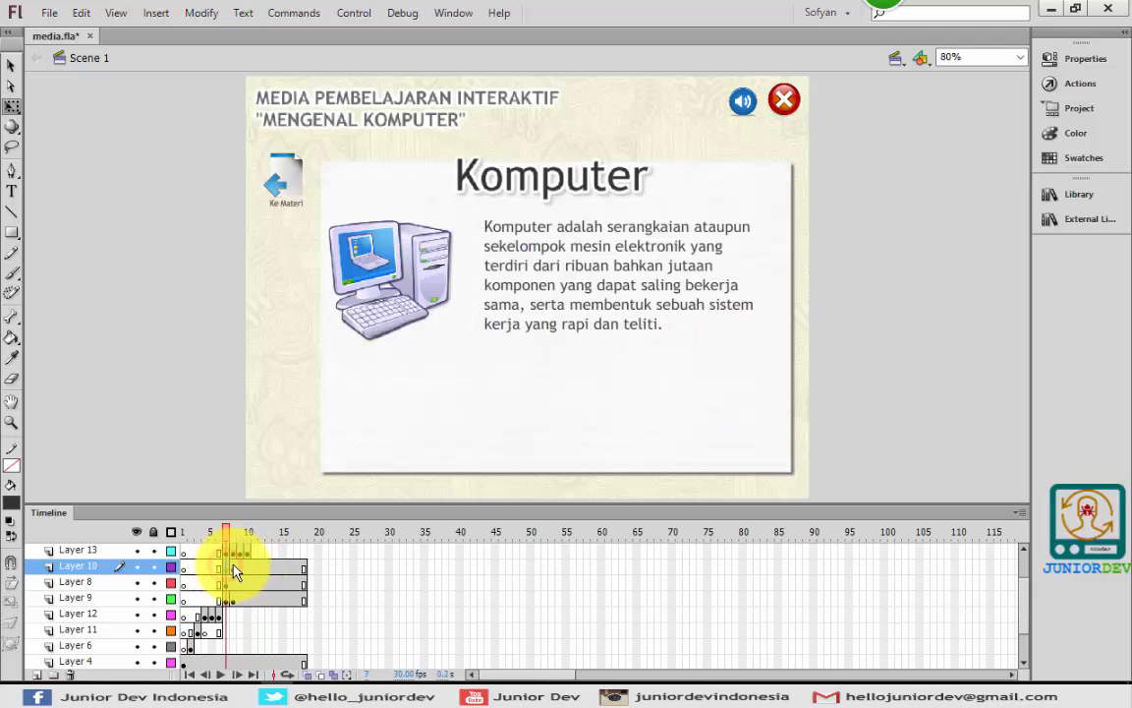
pyautogui.click(234, 568)
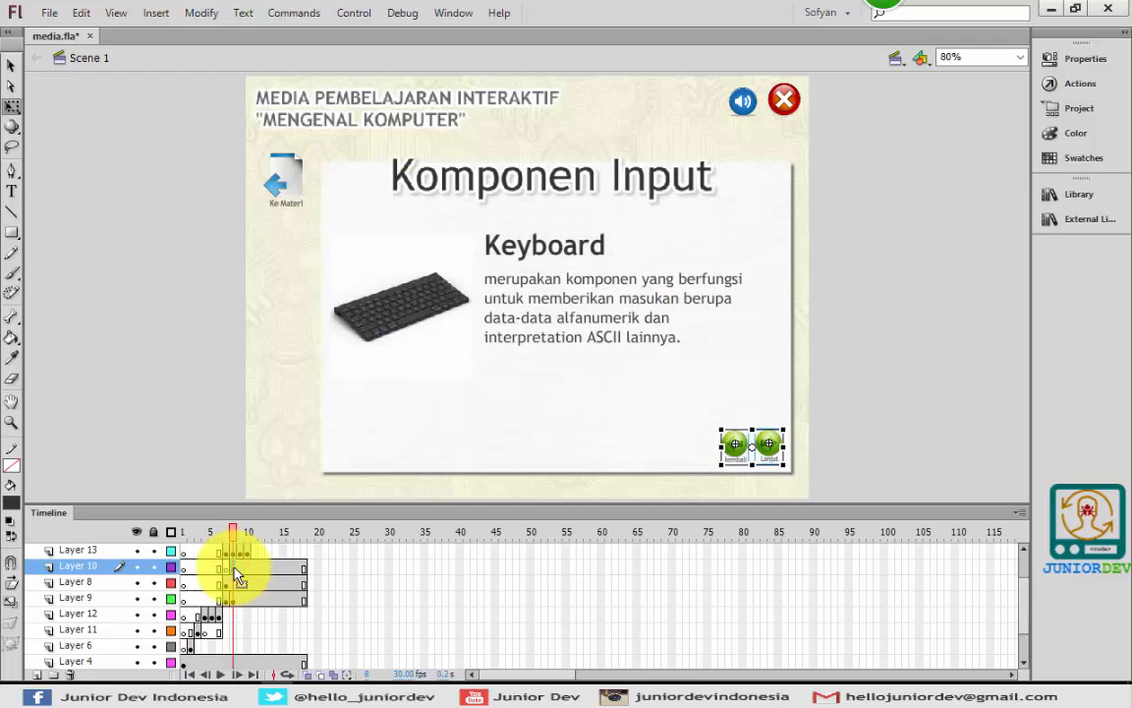
pyautogui.click(246, 568)
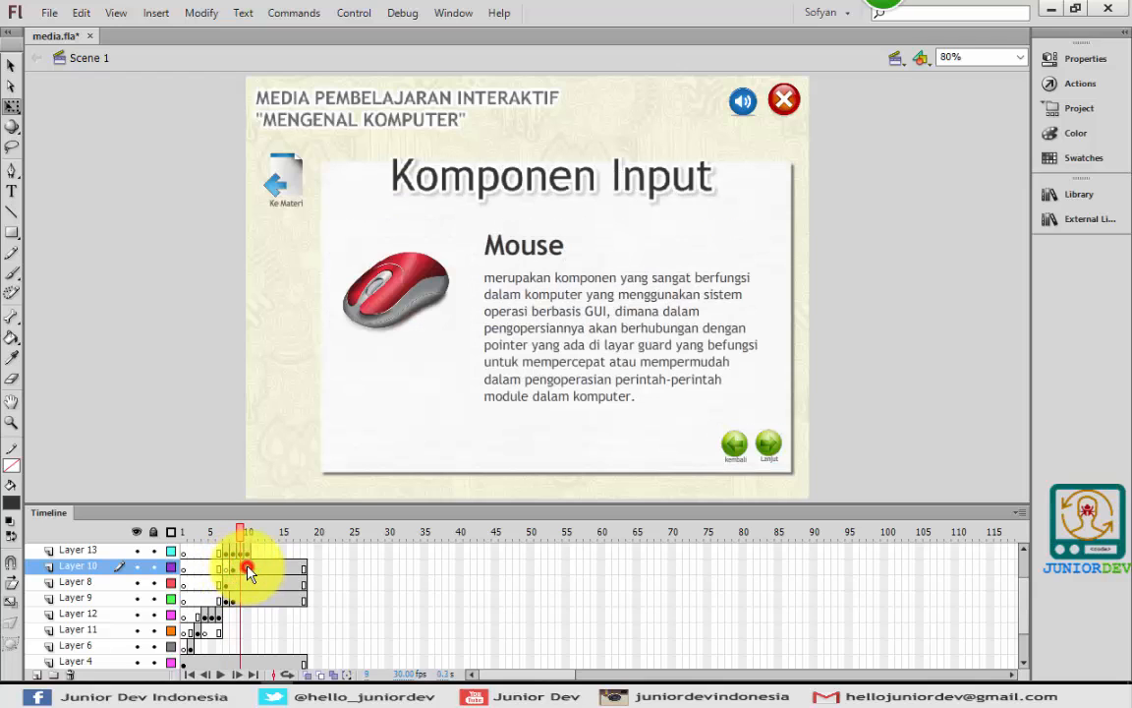
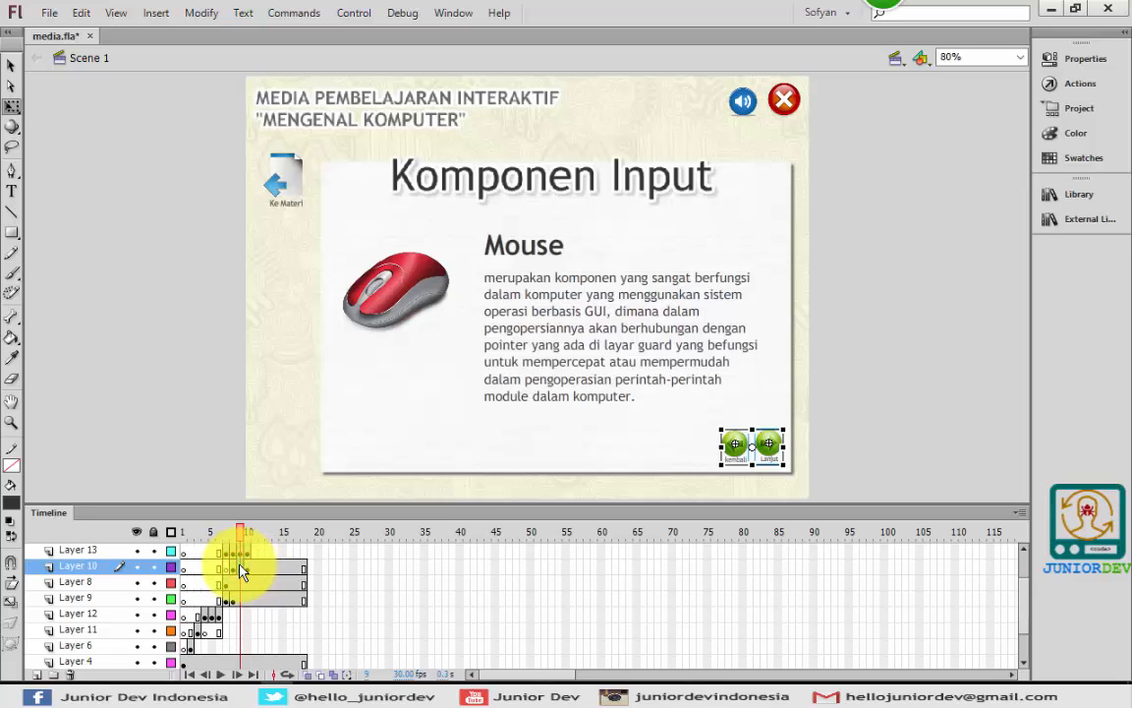
pyautogui.click(233, 567)
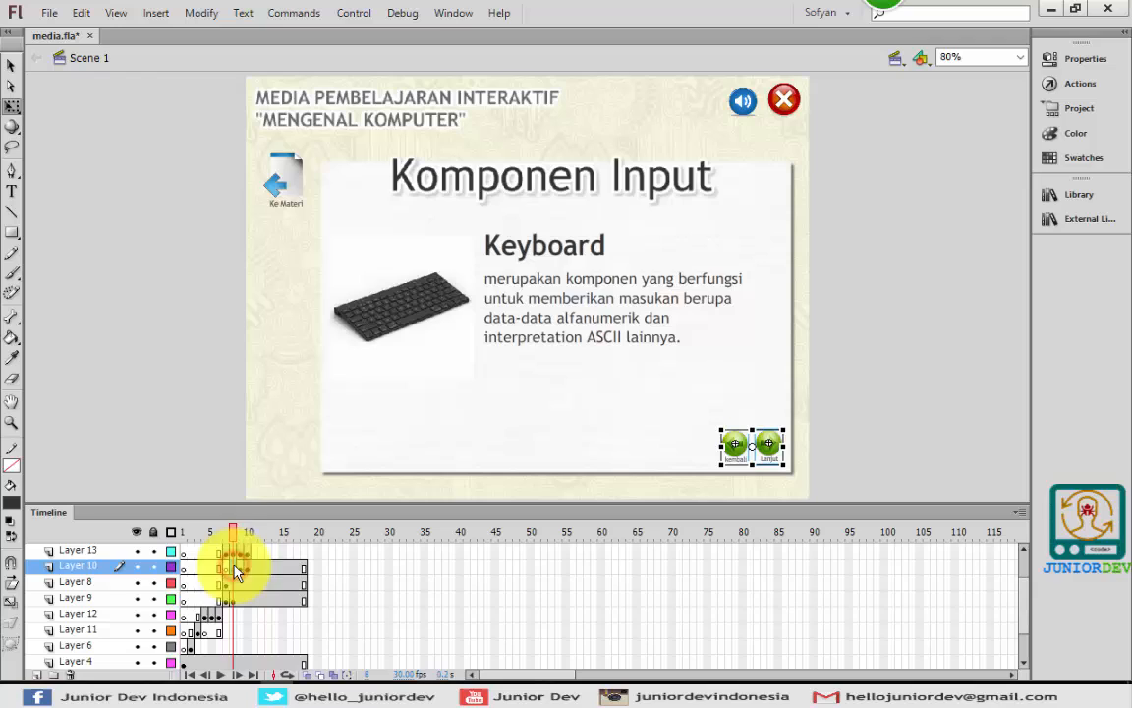
# On Layer 10, delete the Kembali button from frame 8 and the Lanjut button from frame 9
pyautogui.click(215, 434)
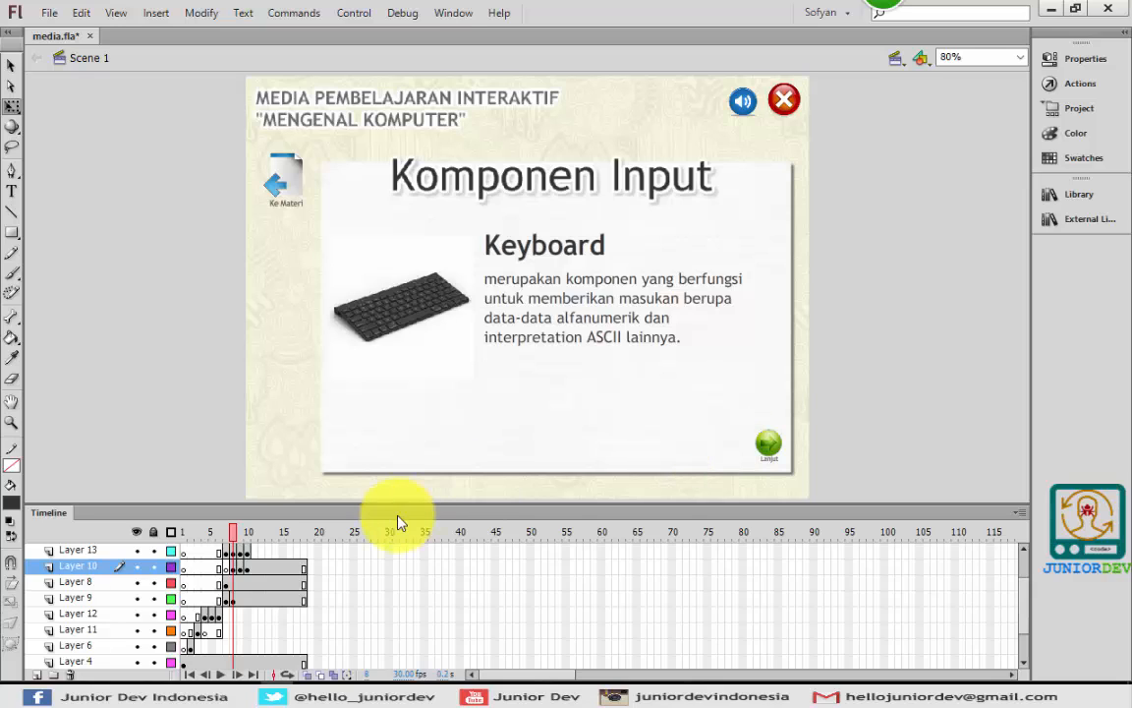
pyautogui.click(240, 567)
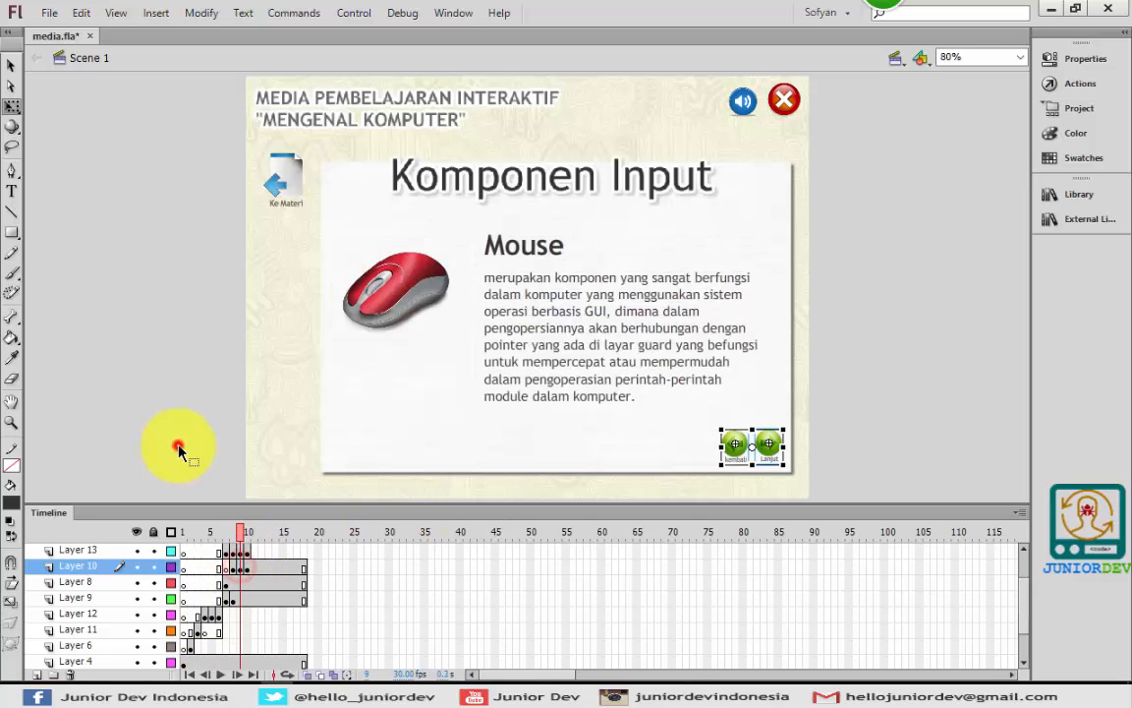
pyautogui.click(177, 445)
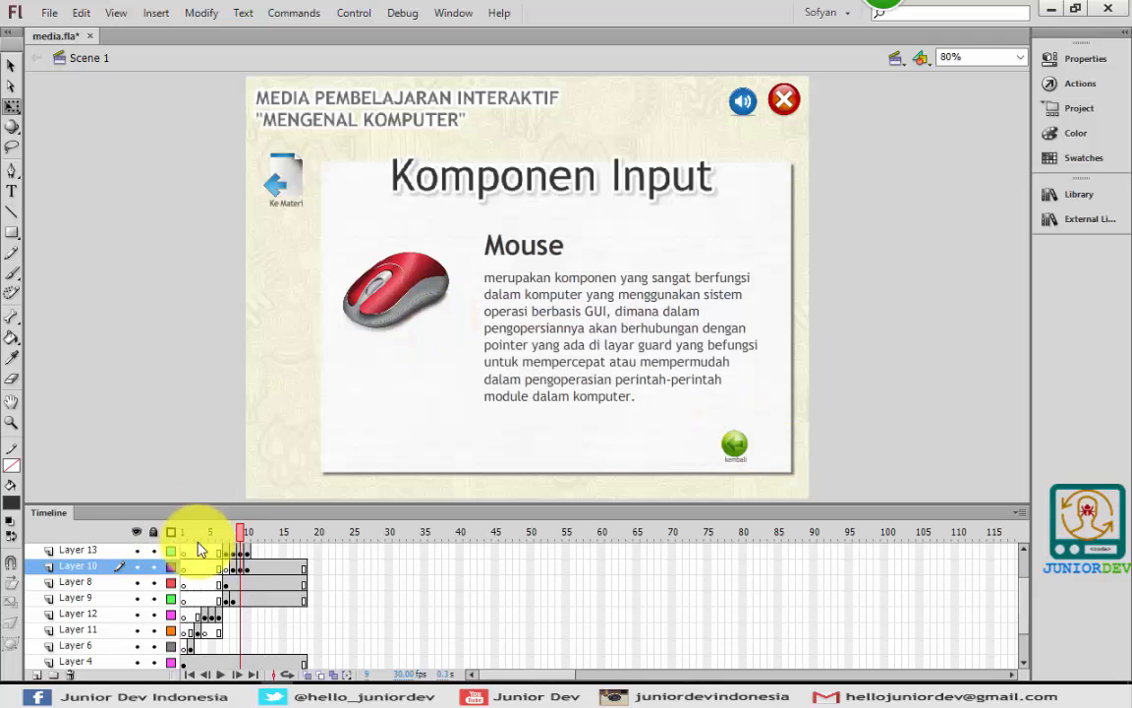
# Review the page content on frames 7 to 10 of Layer 13, ending on frame 10
pyautogui.moveTo(227, 553); pyautogui.dragTo(243, 557)
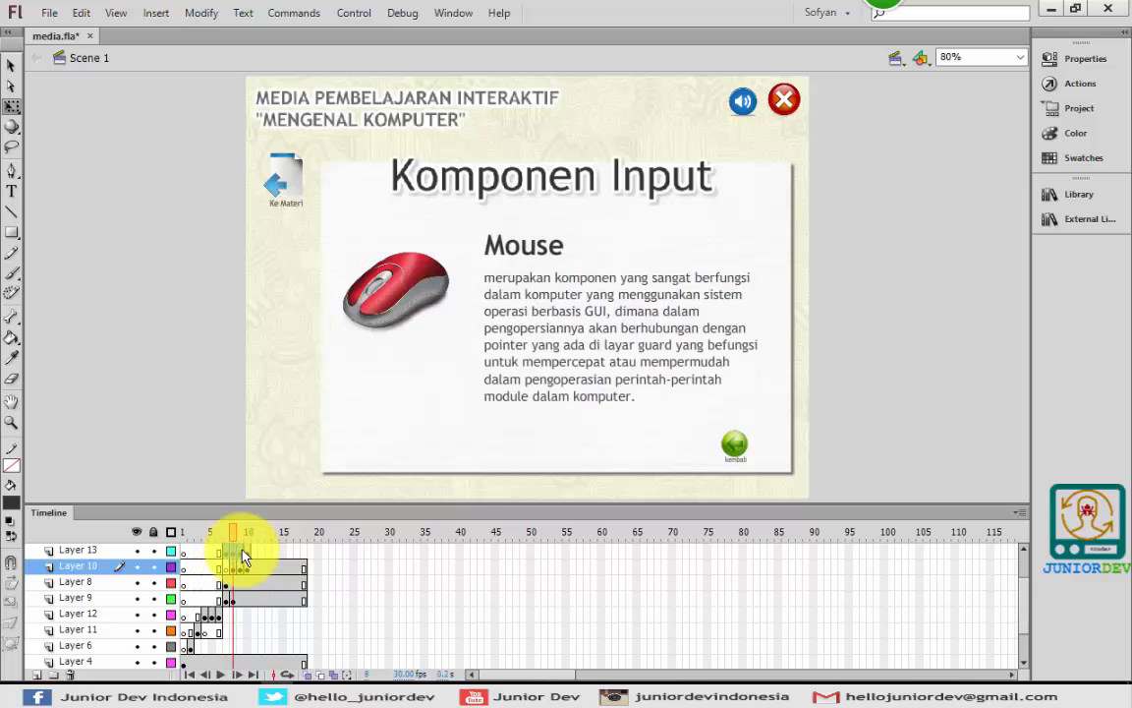
pyautogui.click(227, 553)
pyautogui.click(229, 554)
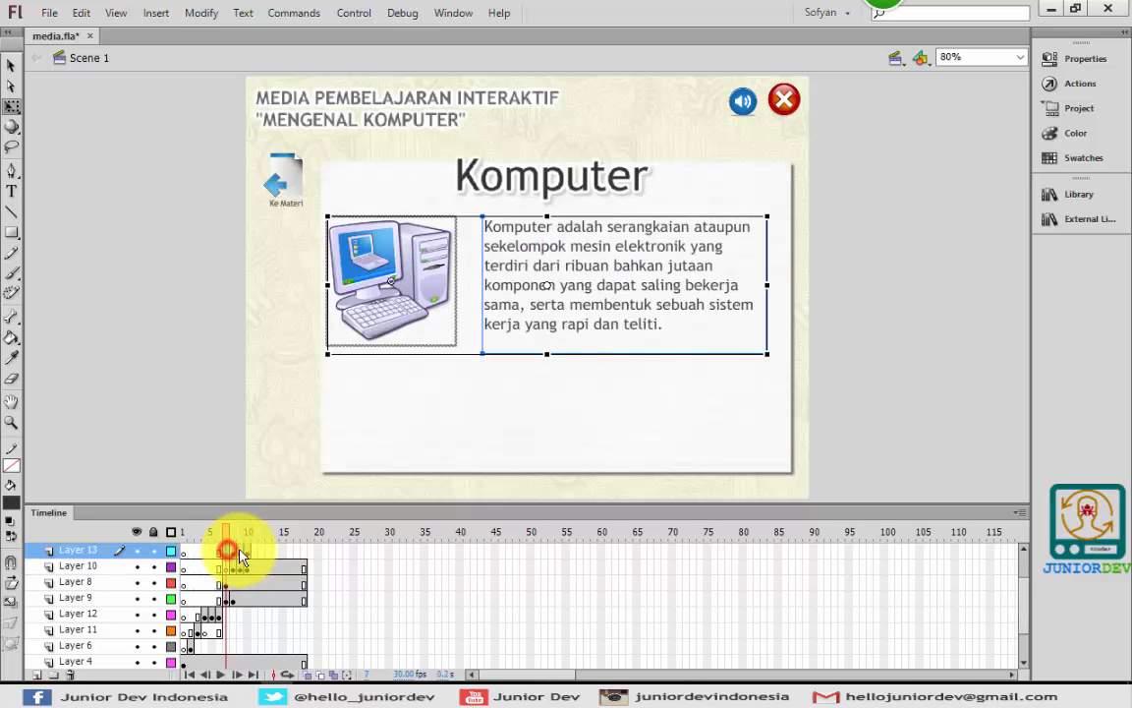
pyautogui.click(247, 551)
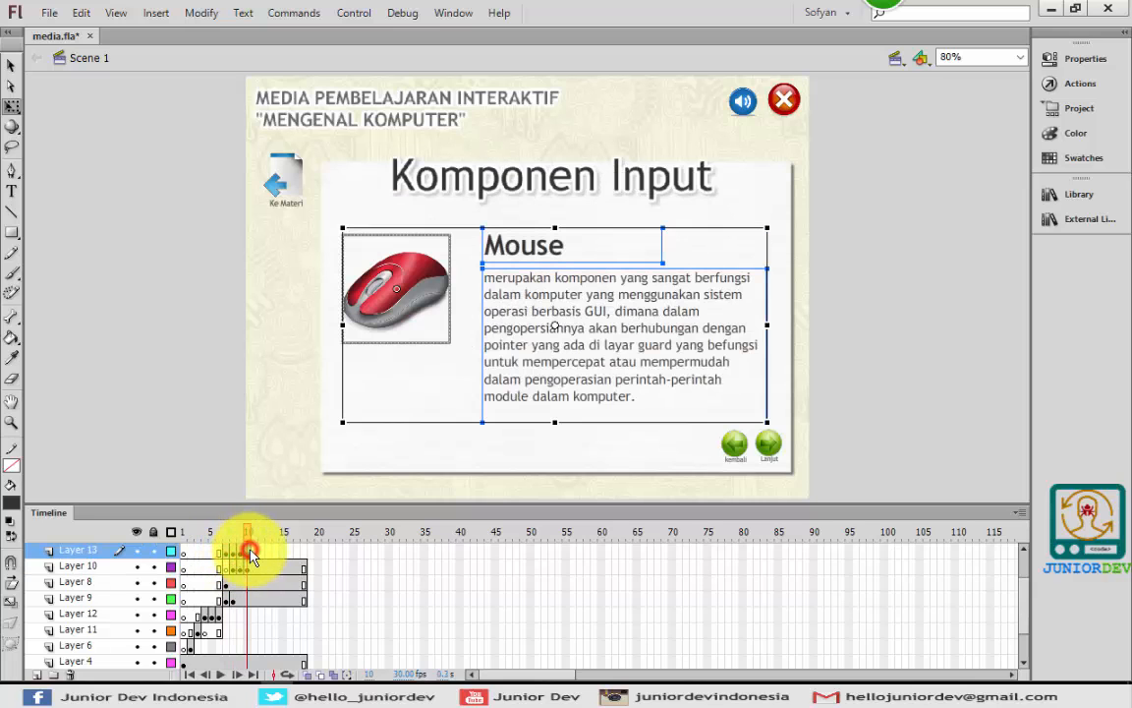
pyautogui.click(682, 193)
pyautogui.doubleClick(680, 193)
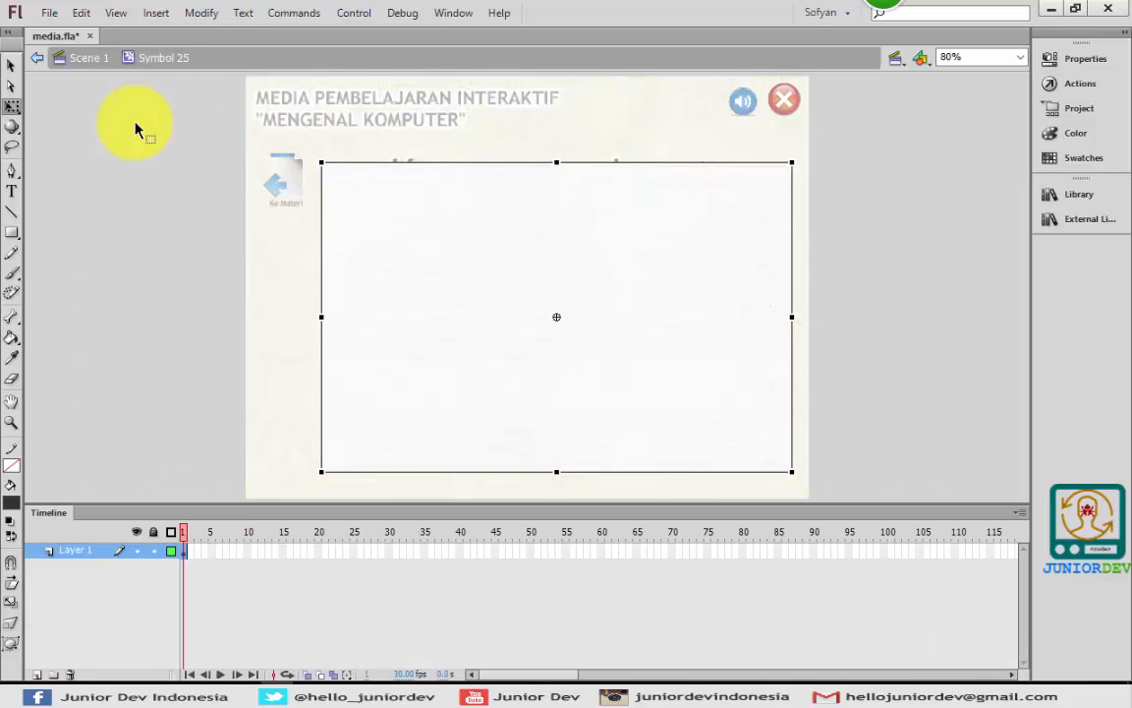
pyautogui.click(87, 59)
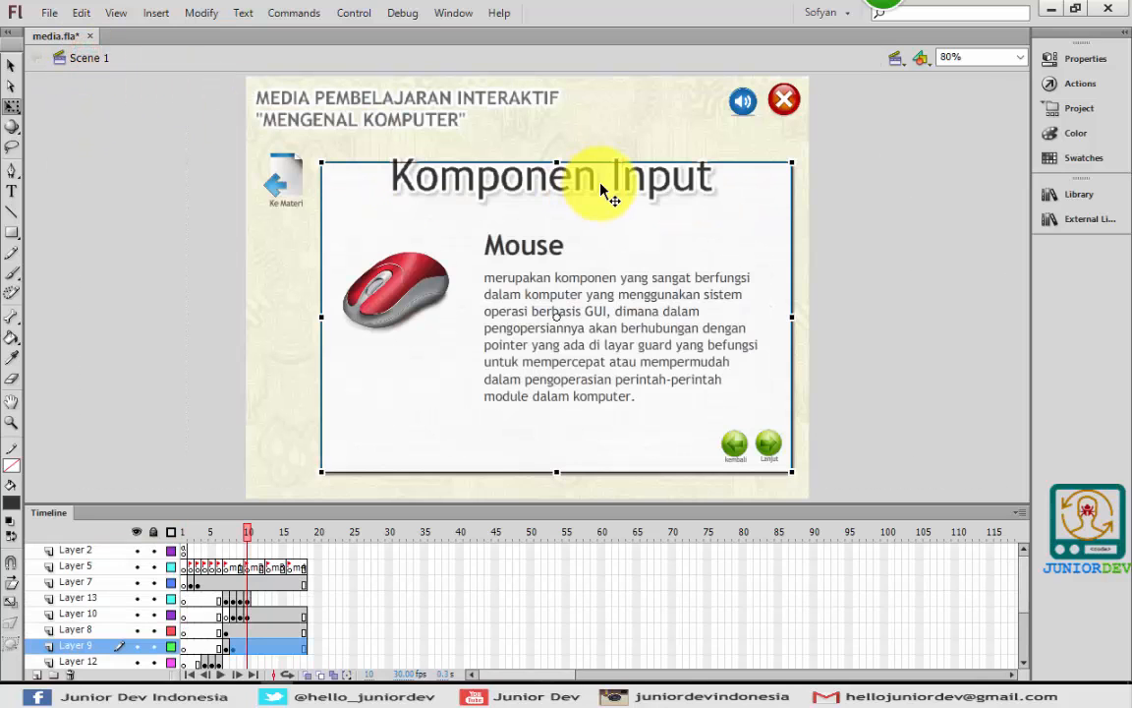
# Add a keyframe at frame 10 of Layer 9, the layer holding the Komponen Input heading
pyautogui.click(594, 188)
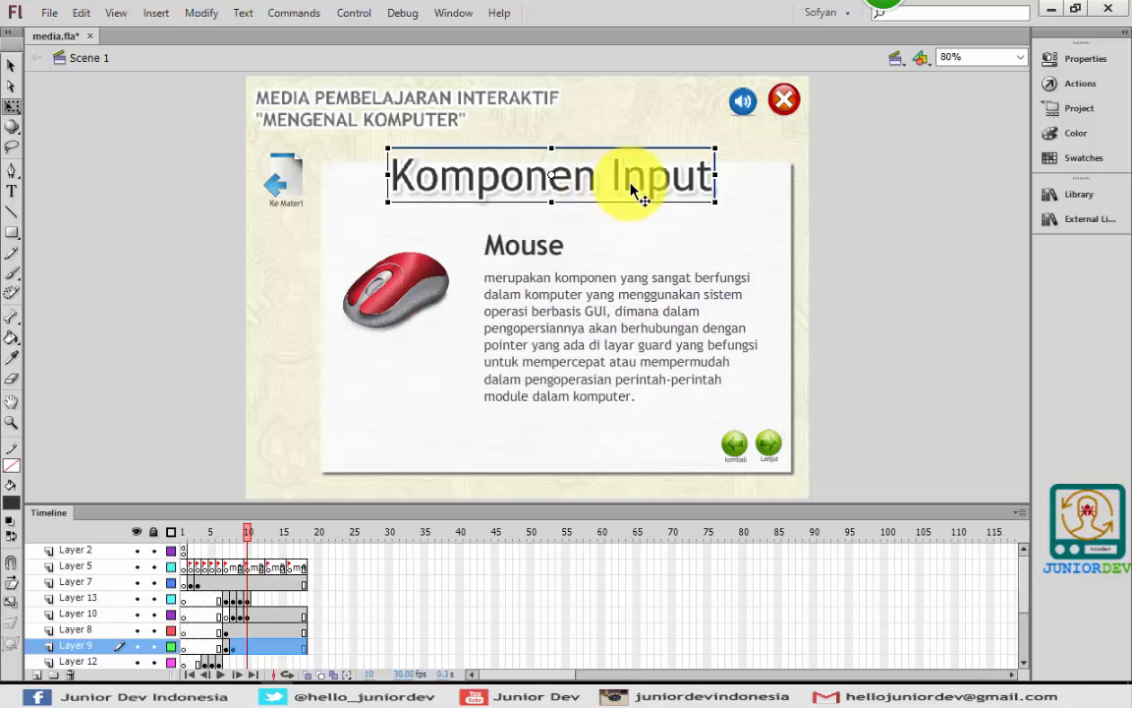
pyautogui.click(233, 649)
pyautogui.press('F6')
pyautogui.click(241, 648)
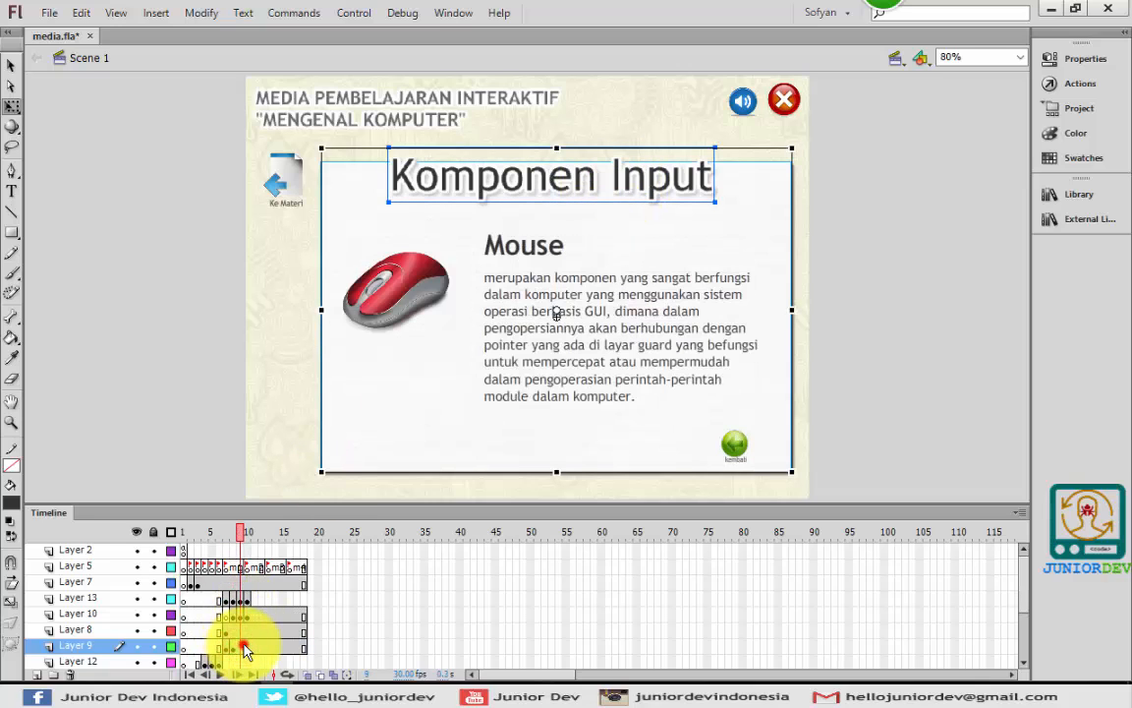
pyautogui.click(247, 649)
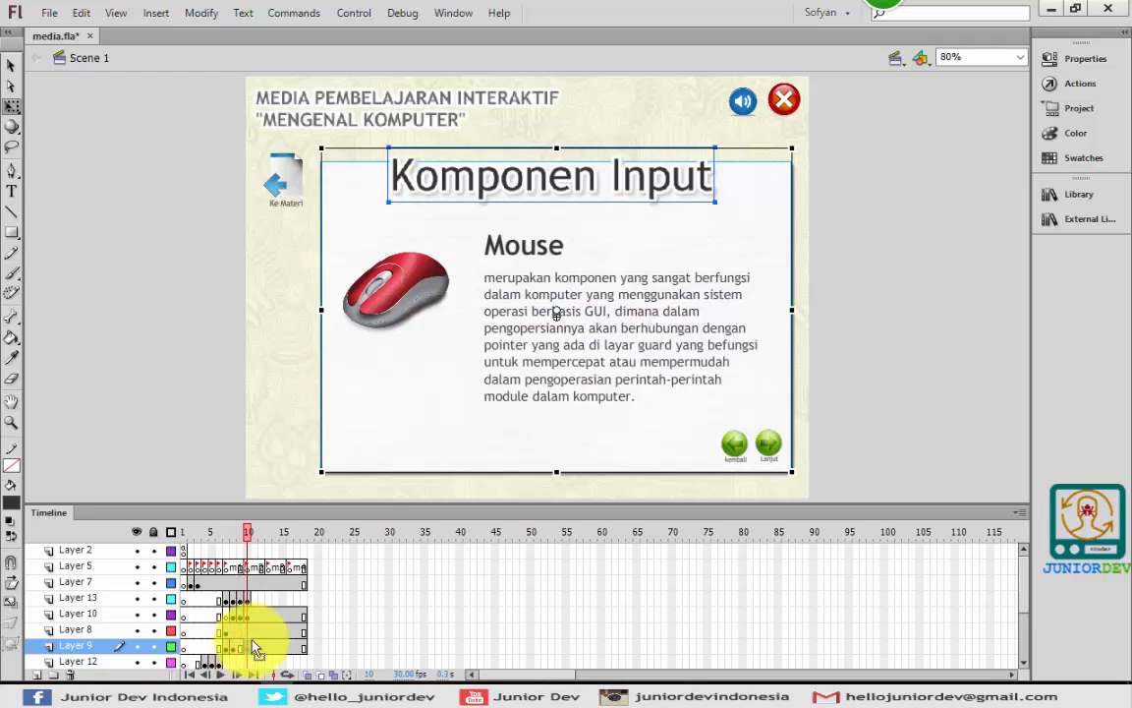
# Change the page heading on frame 10 to "Komponen Proses"
pyautogui.doubleClick(622, 177)
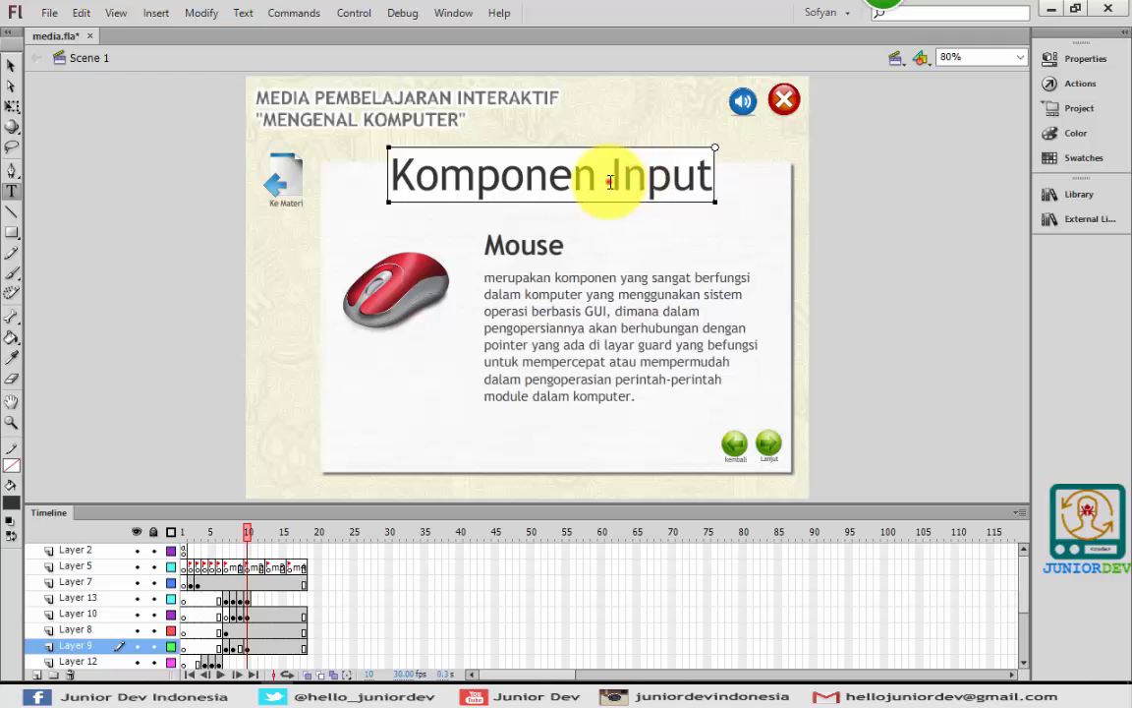
pyautogui.moveTo(609, 181); pyautogui.dragTo(729, 181)
pyautogui.write('Proses')
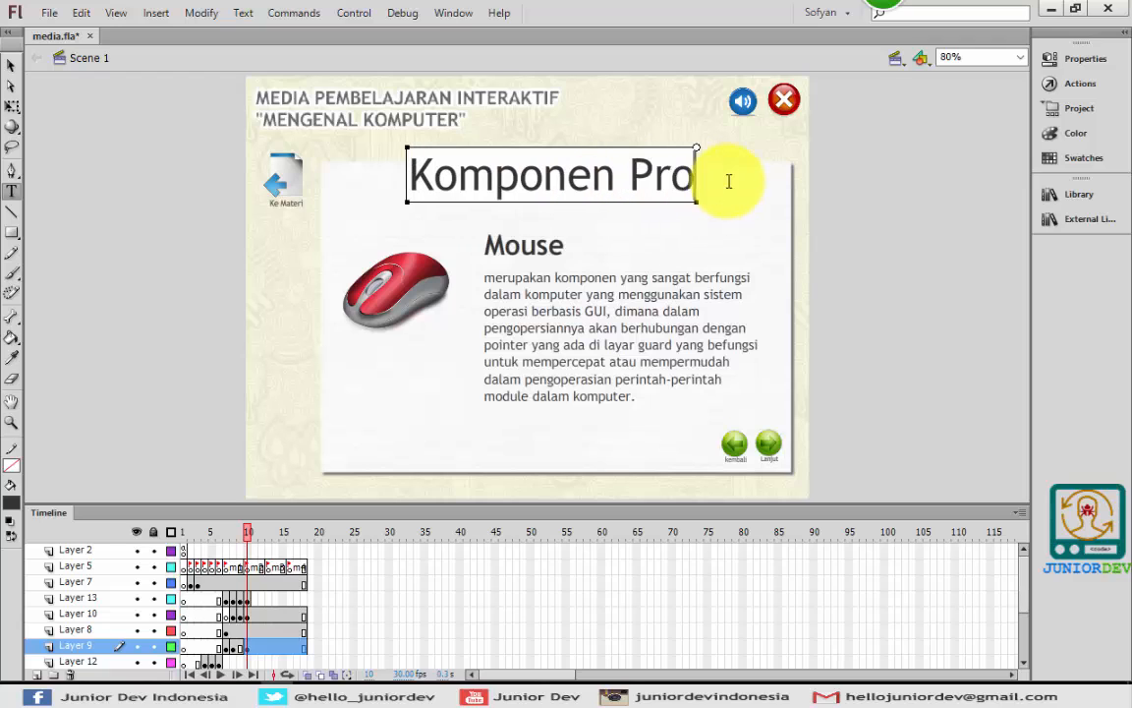
pyautogui.click(11, 64)
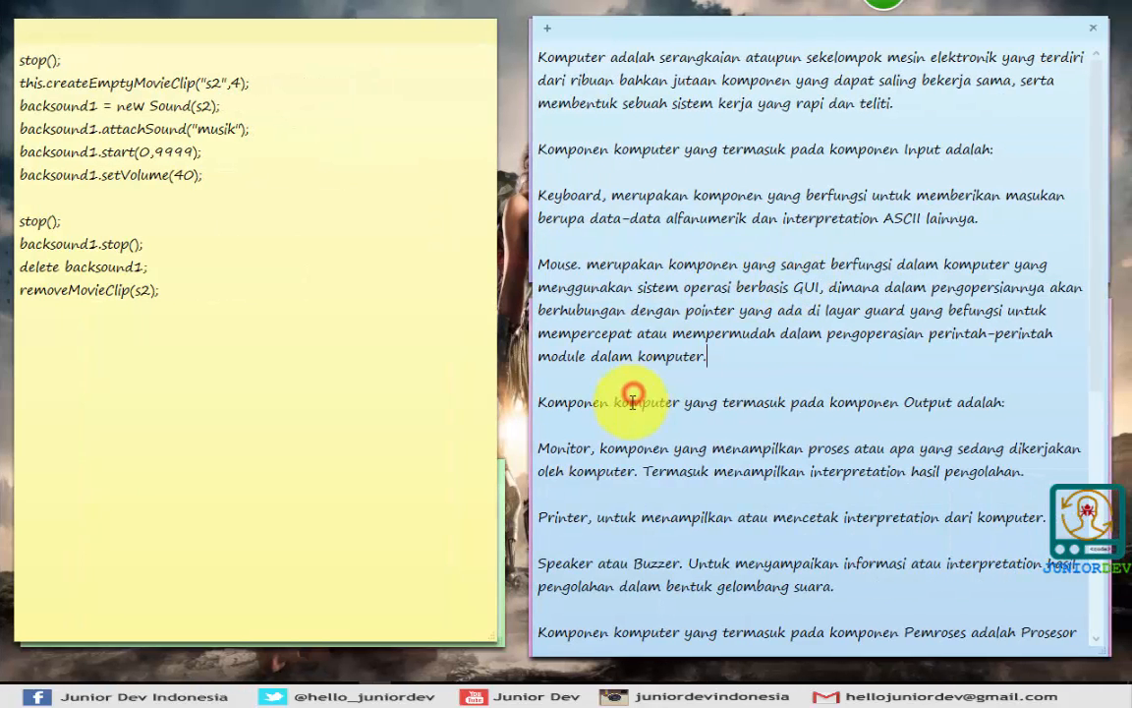
# Copy the word "Monitor" from the sticky note and replace the Mouse subheading on frame 10 with it
pyautogui.click(633, 399)
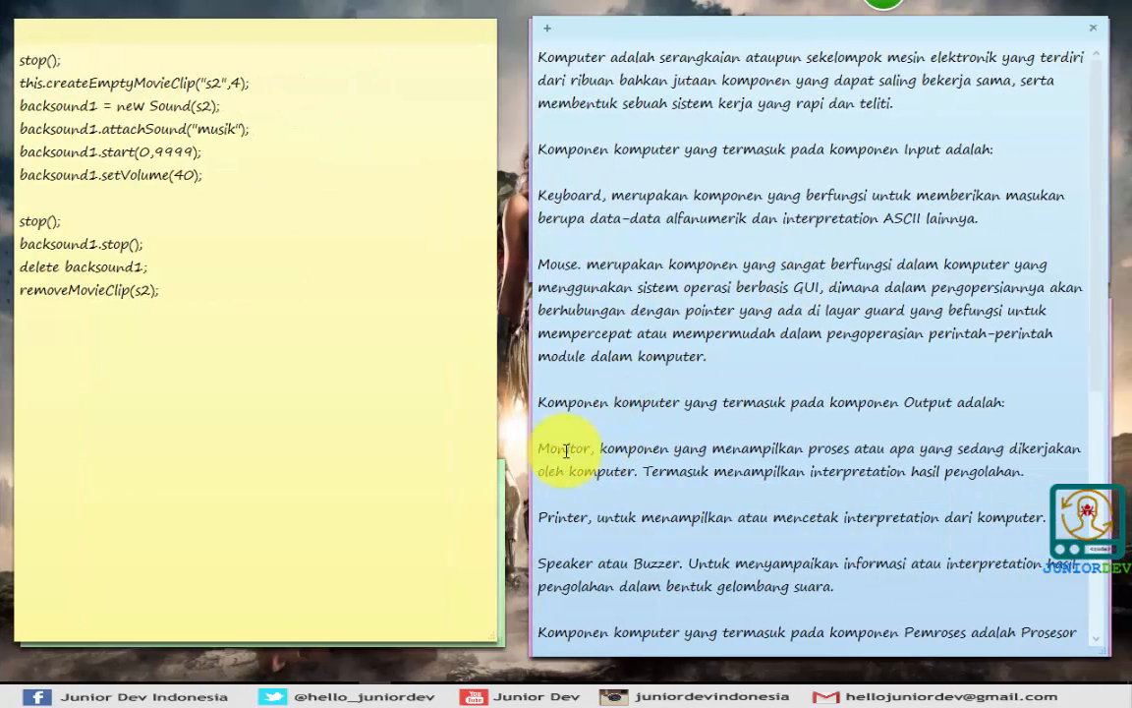
pyautogui.moveTo(539, 449); pyautogui.dragTo(590, 448)
pyautogui.hotkey('ctrl', 'c')
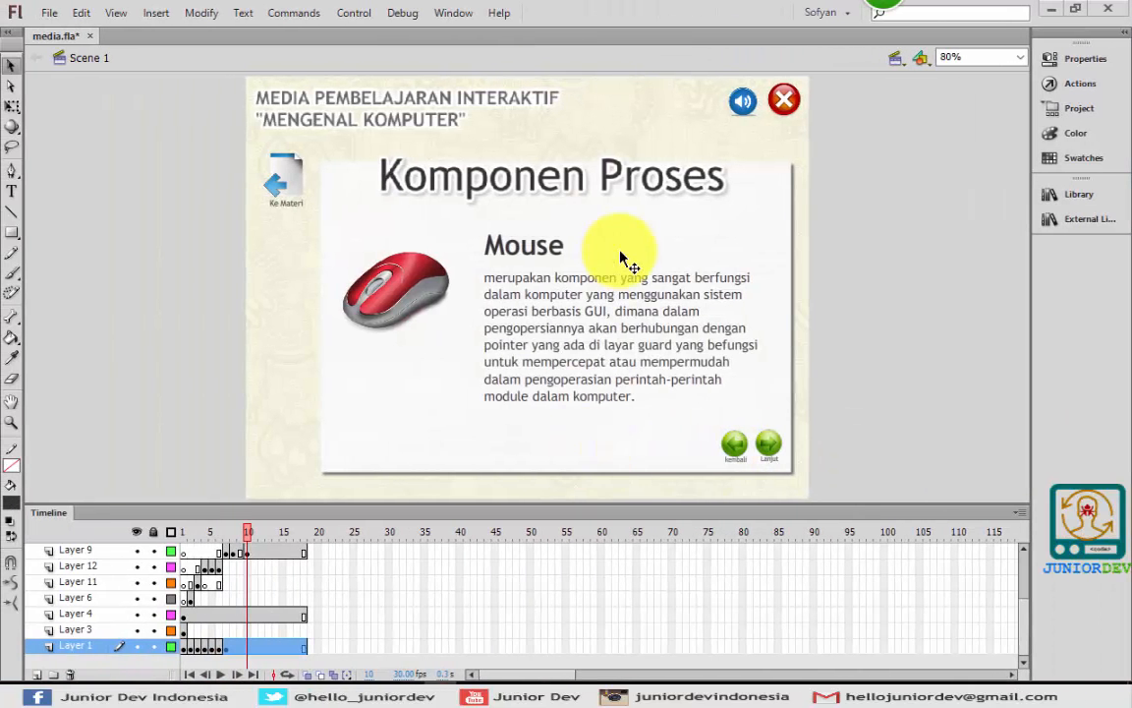
pyautogui.click(555, 245)
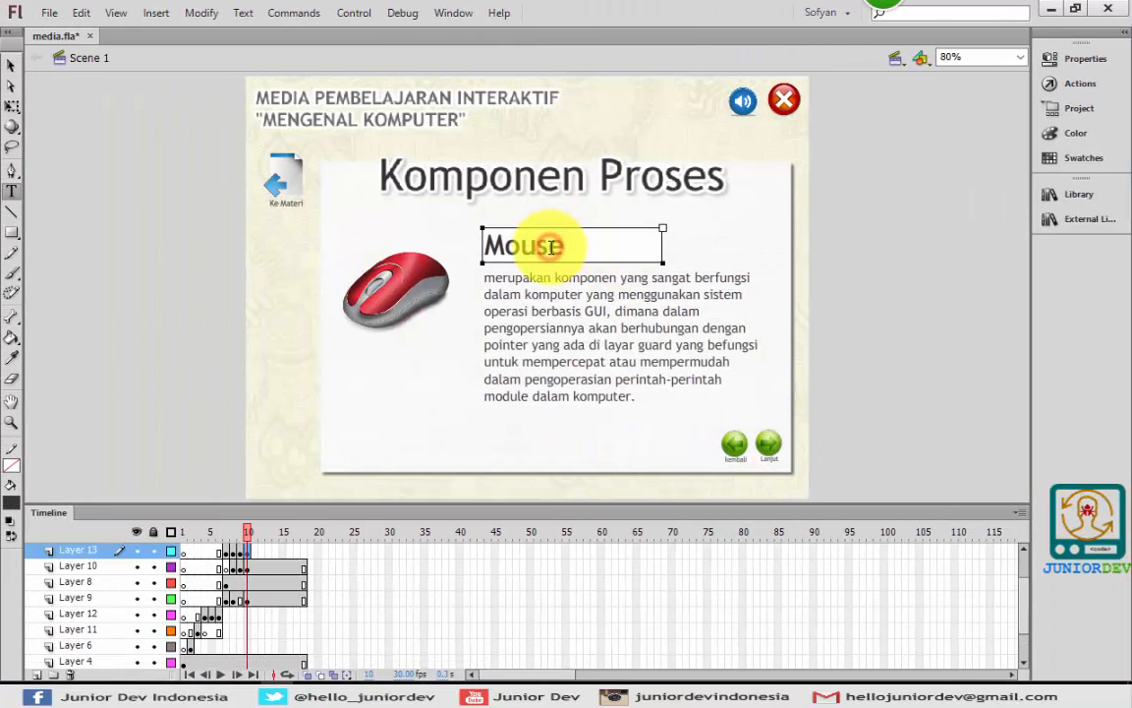
pyautogui.hotkey('ctrl', 'a')
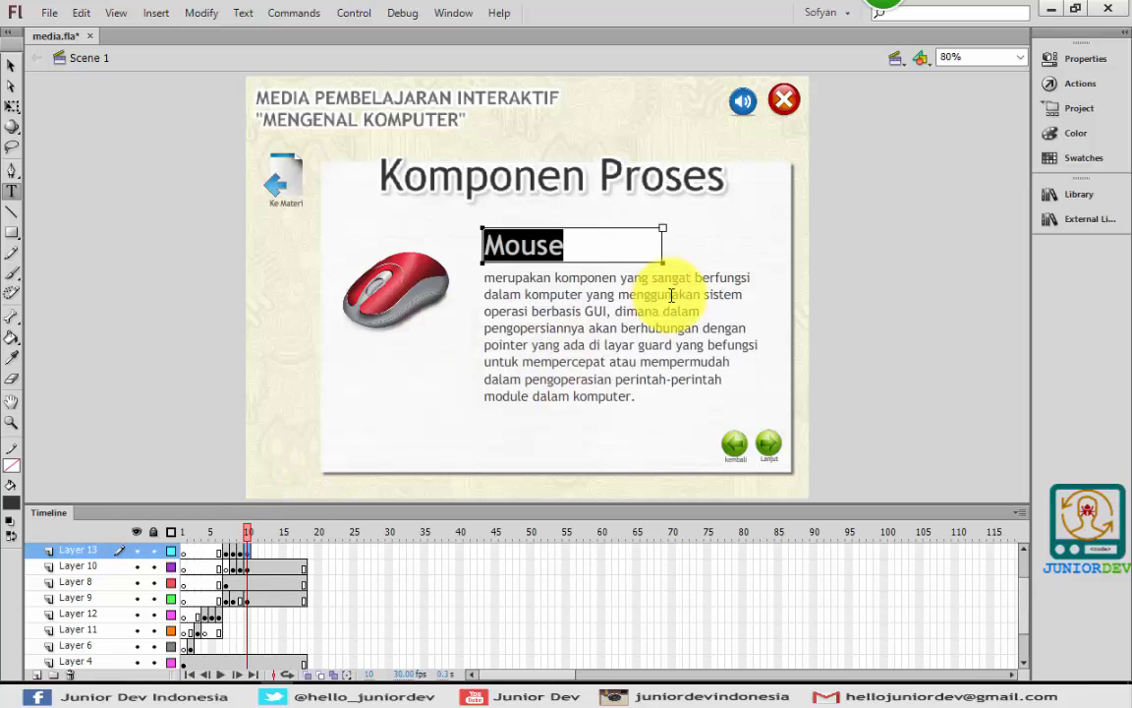
pyautogui.hotkey('ctrl', 'v')
# Replace the mouse paragraph on frame 10 with the monitor description copied from the sticky note
pyautogui.click(607, 296)
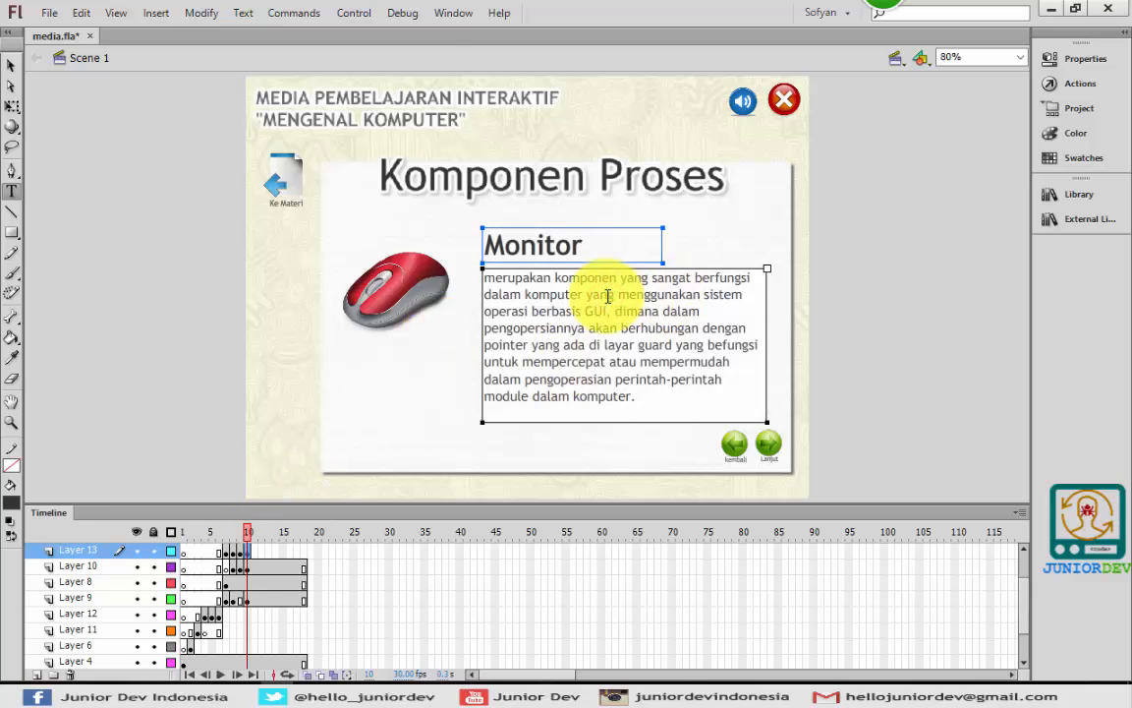
pyautogui.hotkey('alt', 'Tab')
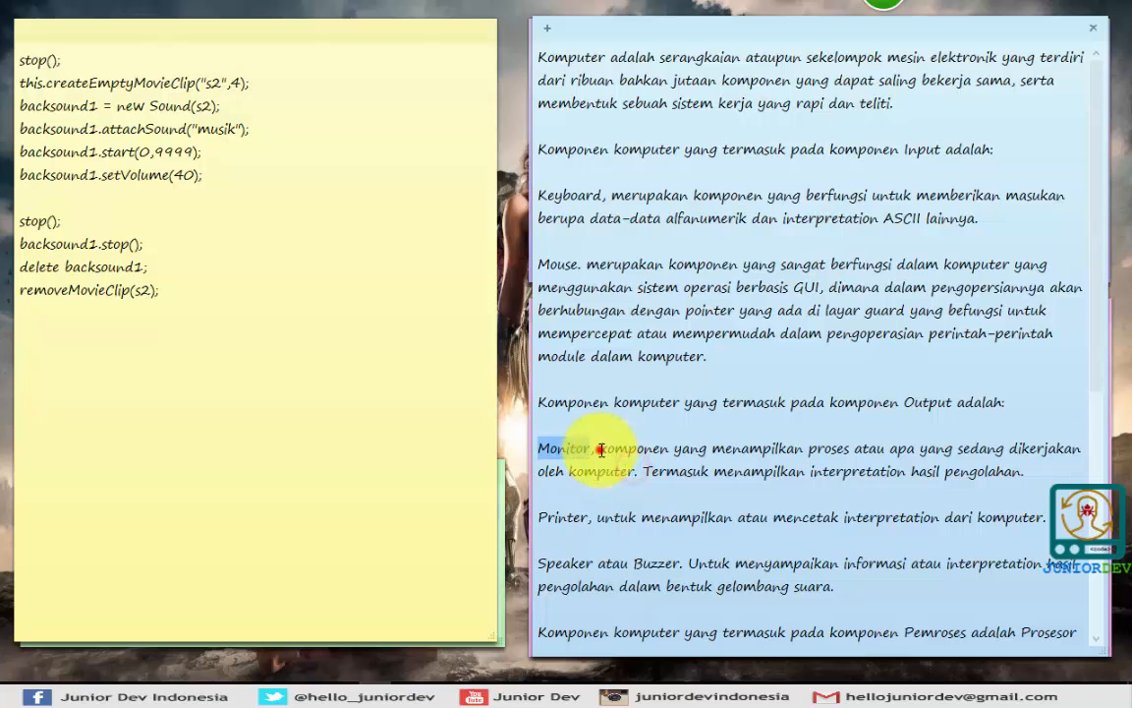
pyautogui.moveTo(601, 449); pyautogui.dragTo(1058, 472)
pyautogui.hotkey('ctrl', 'c')
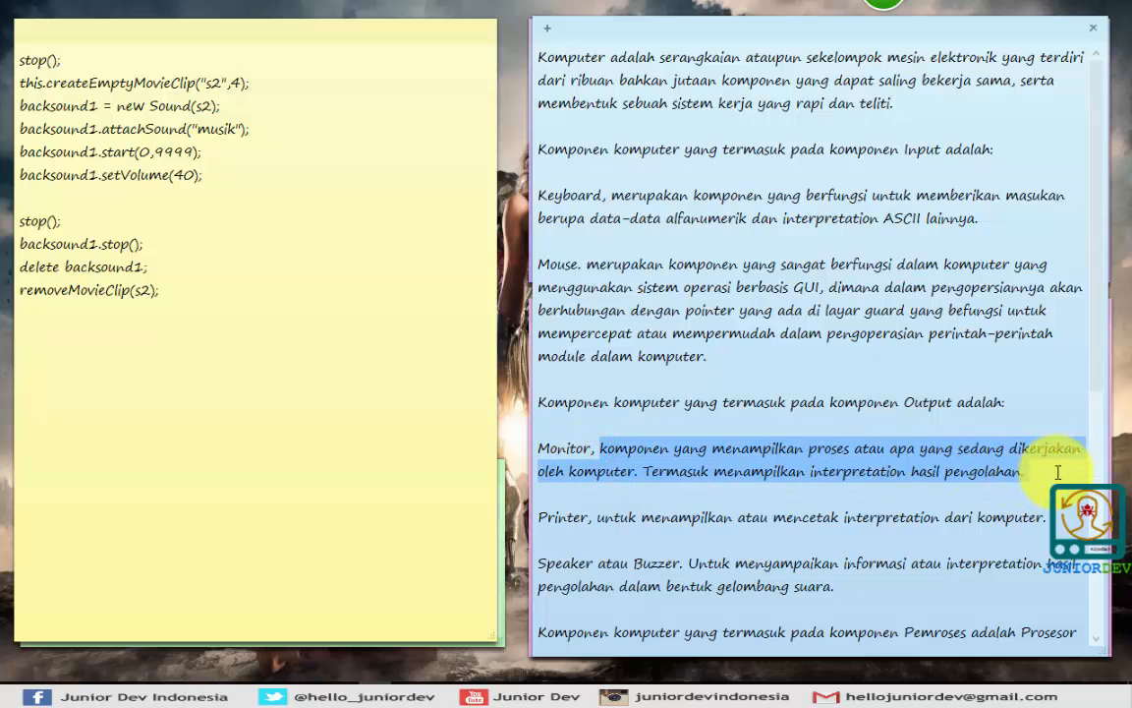
pyautogui.hotkey('alt', 'Tab')
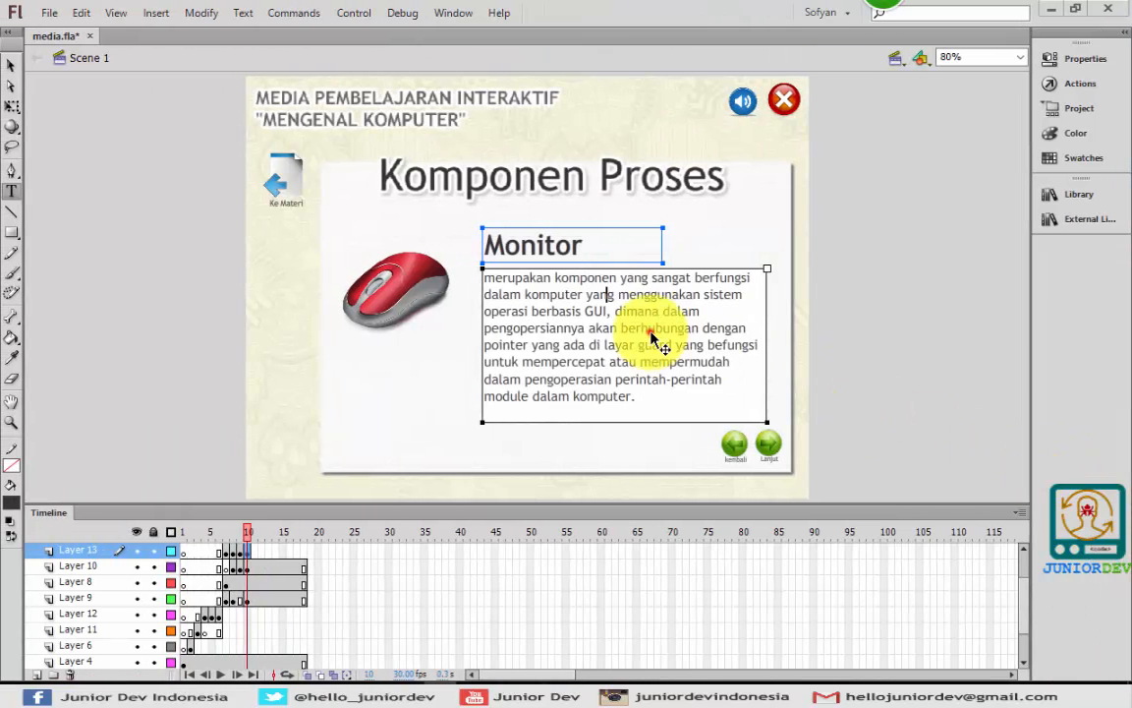
pyautogui.click(650, 333)
pyautogui.hotkey('ctrl', 'a')
pyautogui.hotkey('ctrl', 'v')
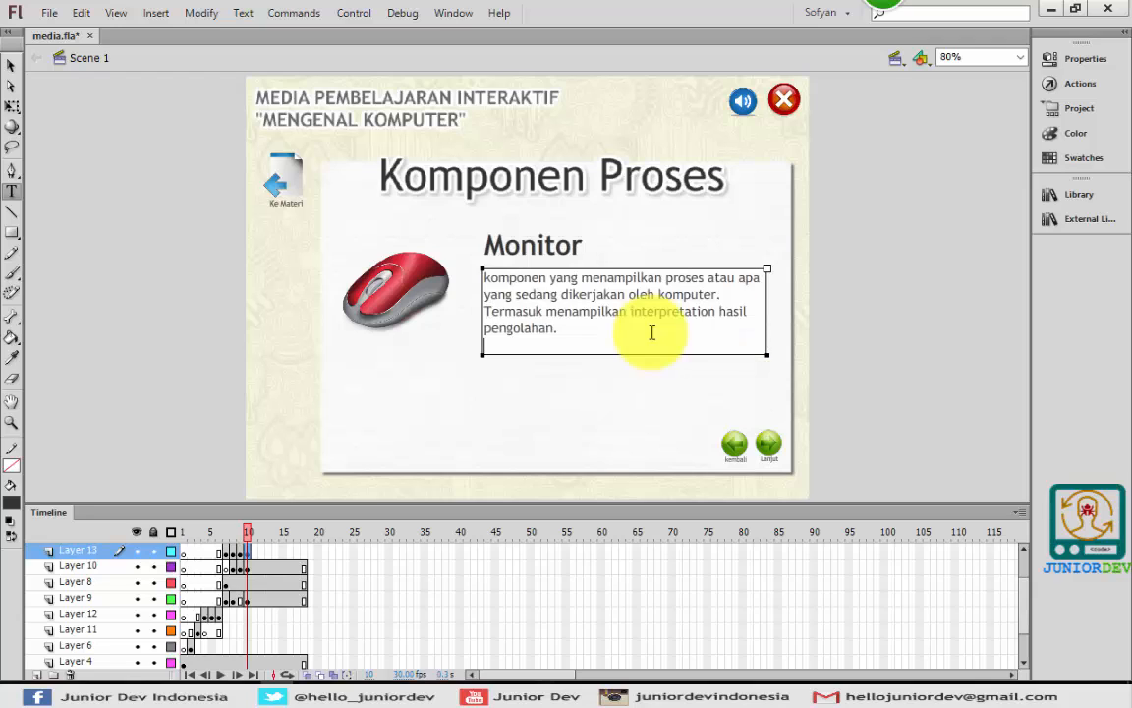
# Split the monitor description into two paragraphs, with a blank line before "Termasuk menampilkan"
pyautogui.click(736, 295)
pyautogui.press('Return')
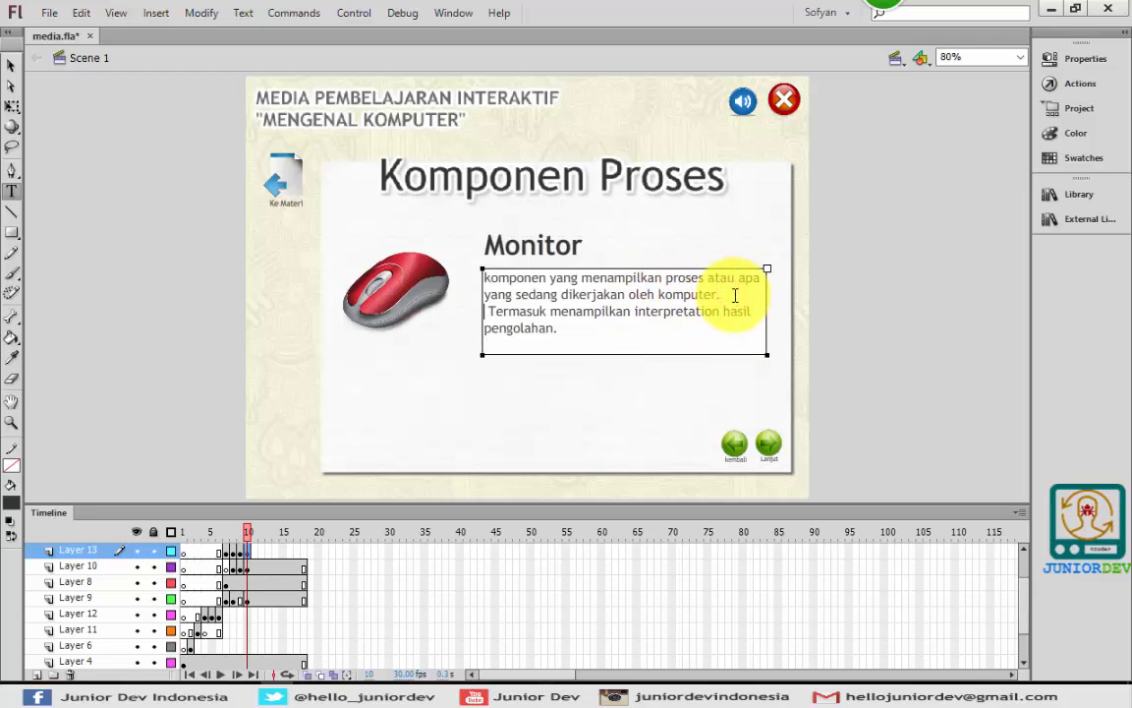
pyautogui.press('Return')
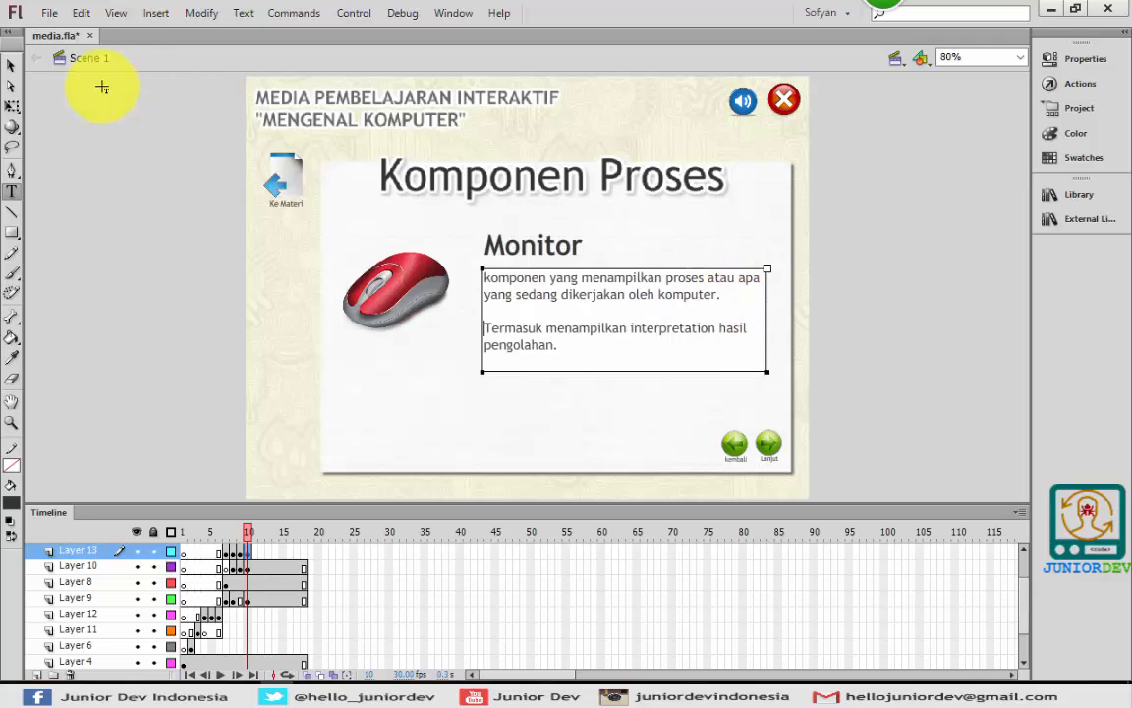
pyautogui.click(14, 66)
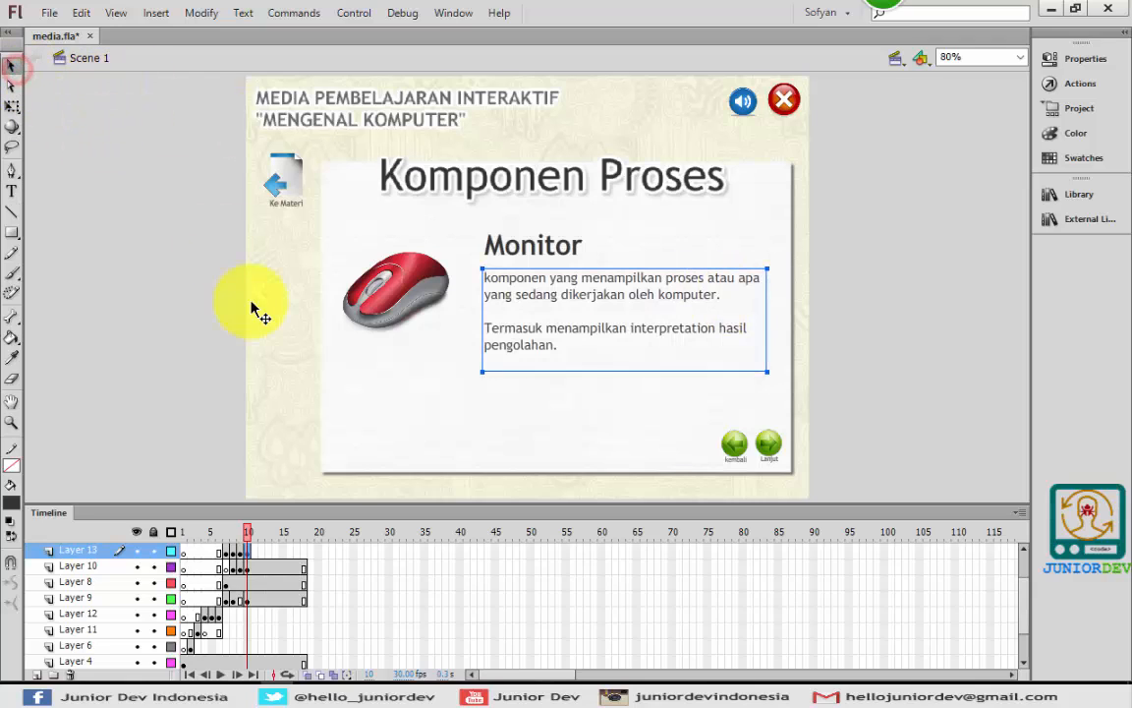
pyautogui.click(940, 257)
# Delete the mouse picture from frame 10 and import monitor.png from the Flashmedia folder to the stage
pyautogui.click(398, 290)
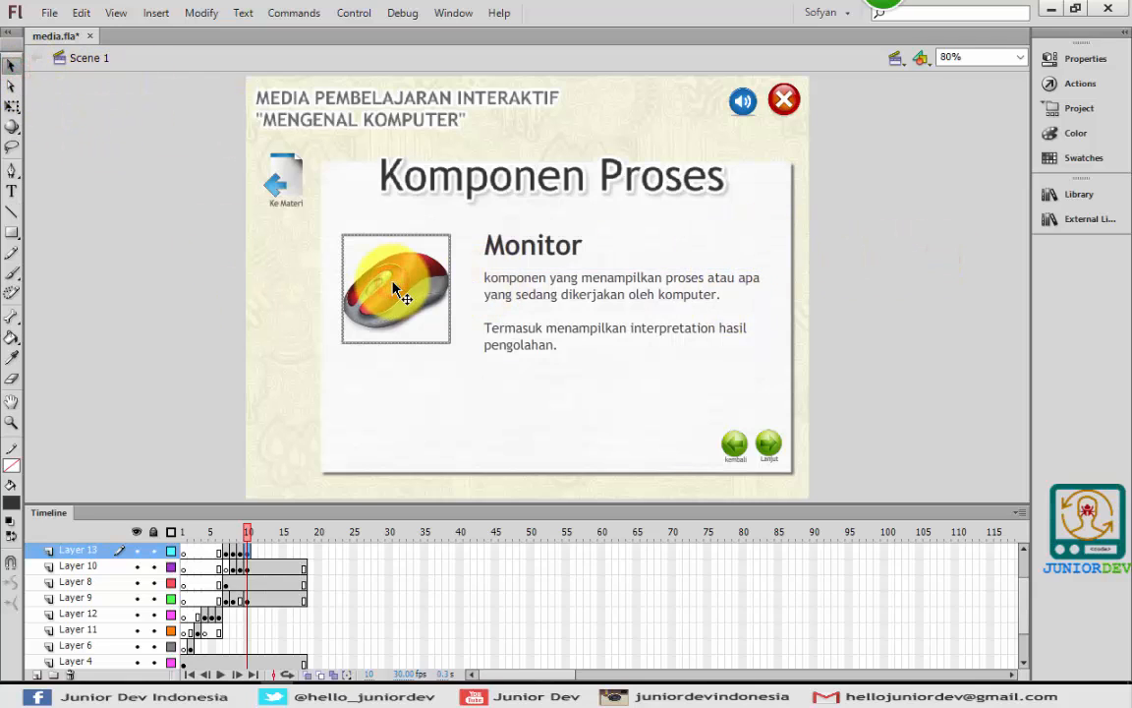
pyautogui.press('Delete')
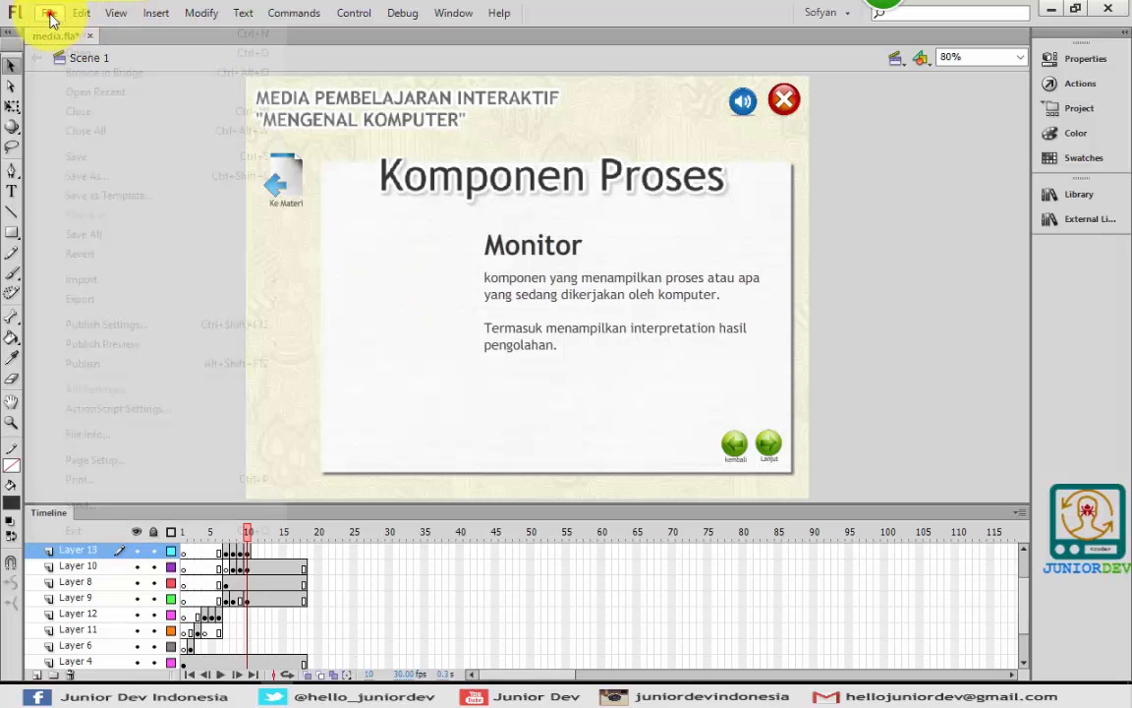
pyautogui.click(49, 12)
pyautogui.moveTo(230, 282)
pyautogui.click(336, 283)
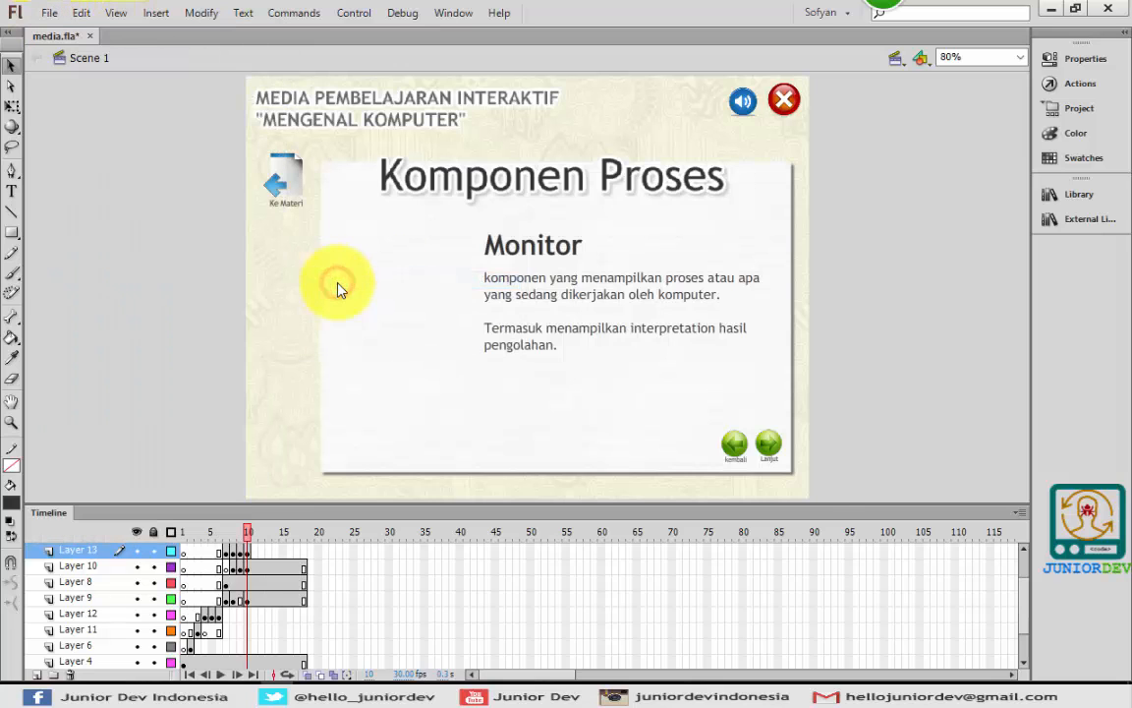
pyautogui.click(455, 330)
pyautogui.press('Down')
pyautogui.press('Down')
pyautogui.press('Down')
pyautogui.press('Down')
pyautogui.press('Down')
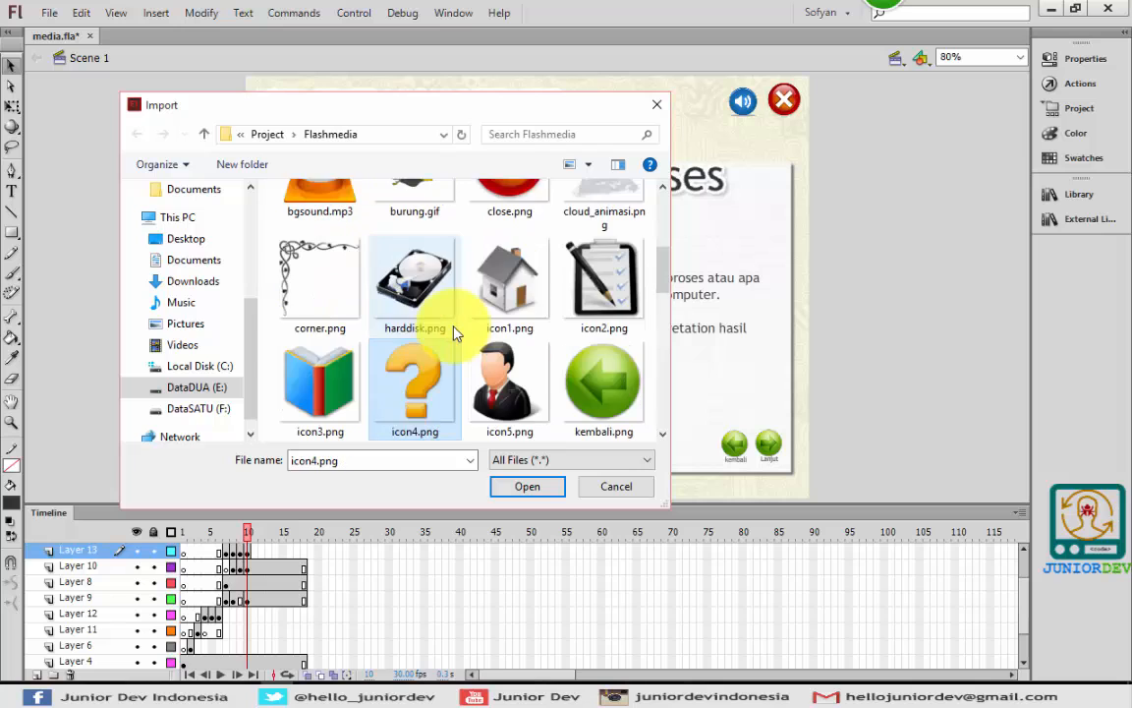
pyautogui.press('Up')
pyautogui.press('Down')
pyautogui.press('Down')
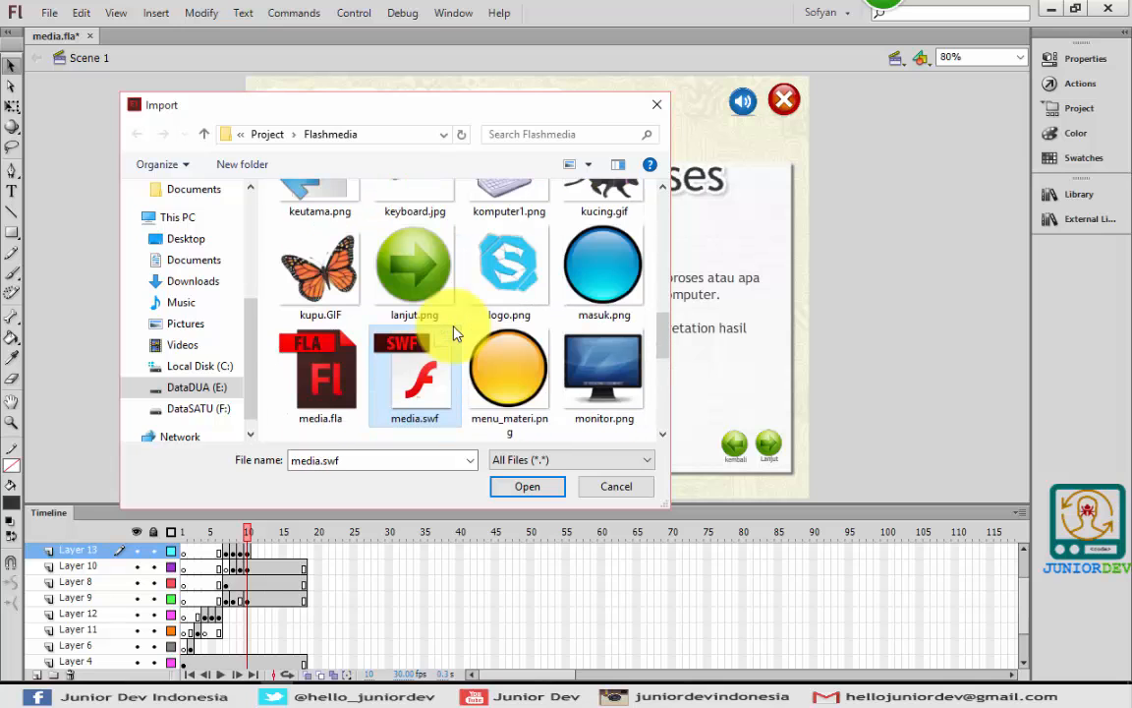
pyautogui.press('Down')
pyautogui.press('Right')
pyautogui.press('Right')
pyautogui.press('Up')
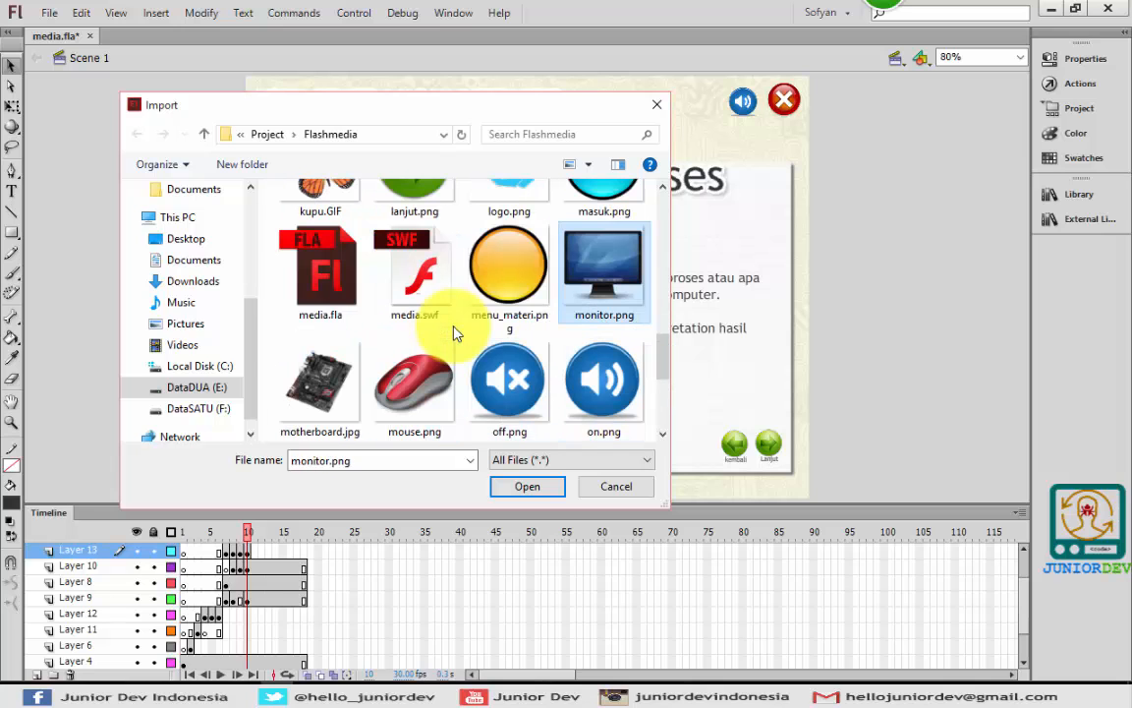
pyautogui.press('Return')
# Place the monitor picture to the left of the Monitor text and scale it down so it clears the text
pyautogui.moveTo(572, 224); pyautogui.dragTo(463, 257)
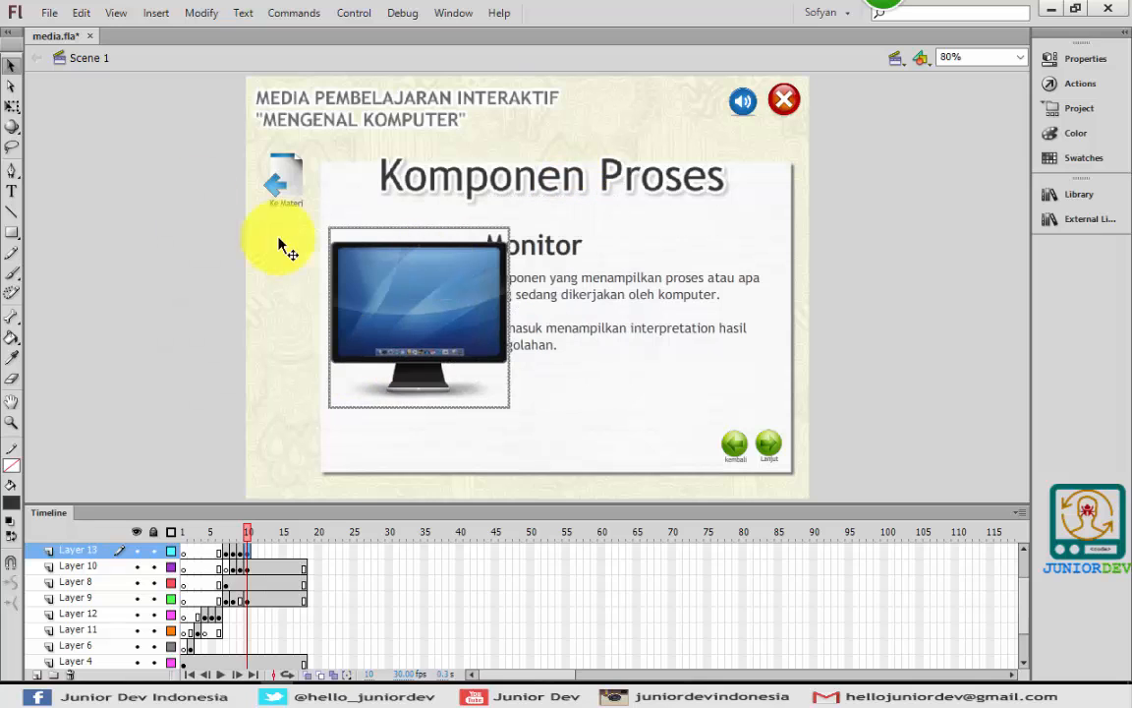
pyautogui.click(12, 105)
pyautogui.moveTo(327, 227); pyautogui.dragTo(357, 255)
pyautogui.moveTo(425, 285); pyautogui.dragTo(403, 271)
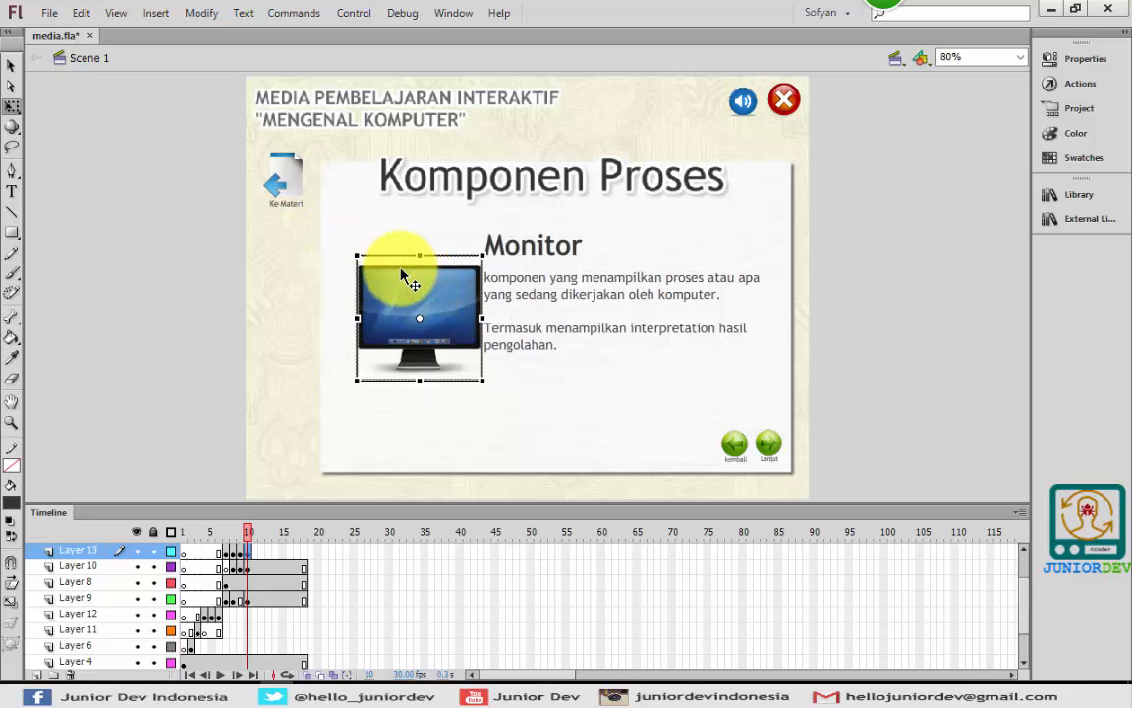
pyautogui.click(873, 287)
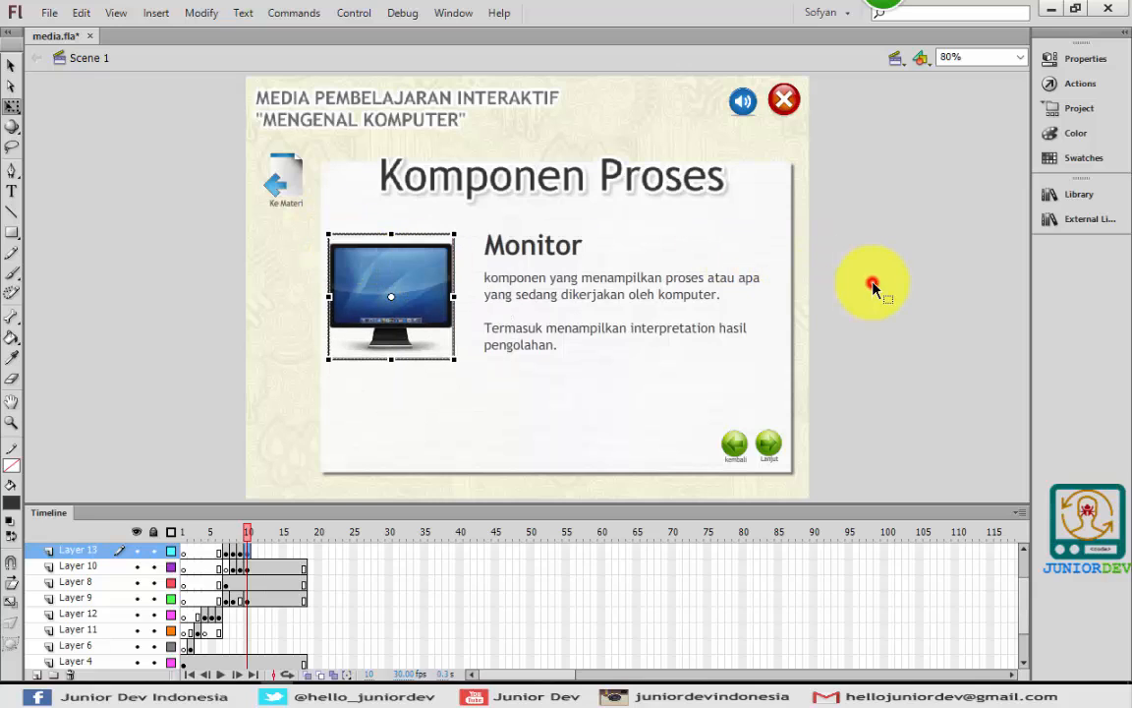
# Insert a keyframe at frame 11 of Layer 13 and replace its Monitor heading with "Printer" copied from the sticky note
pyautogui.click(255, 554)
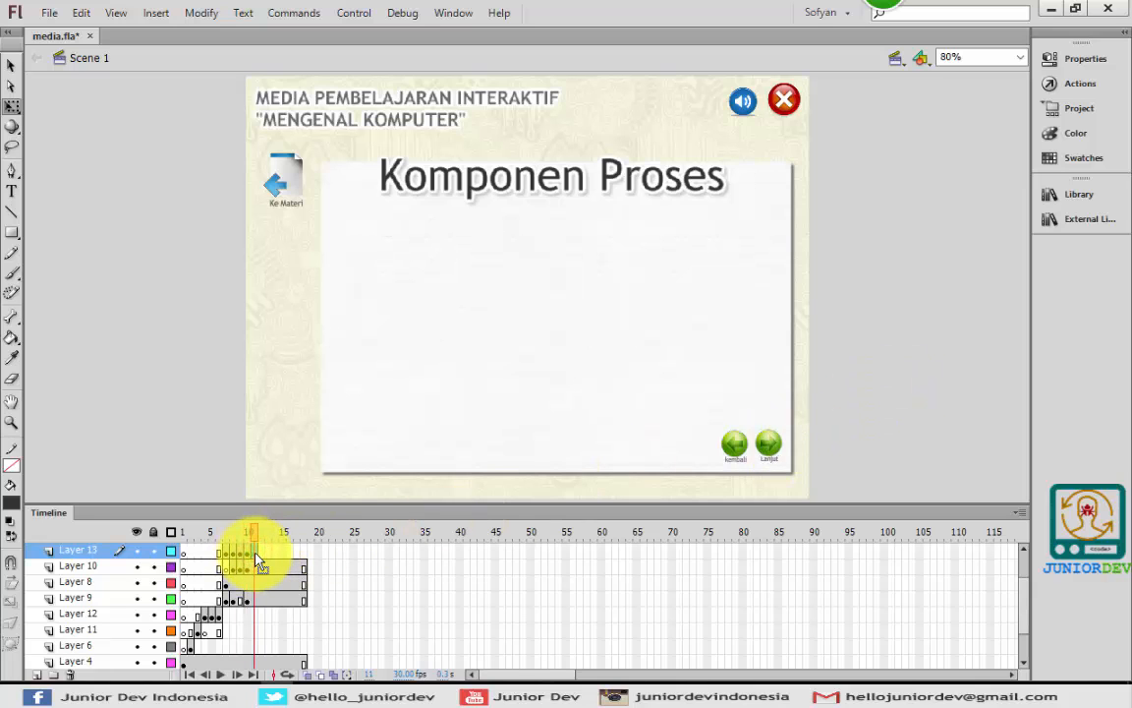
pyautogui.click(258, 562)
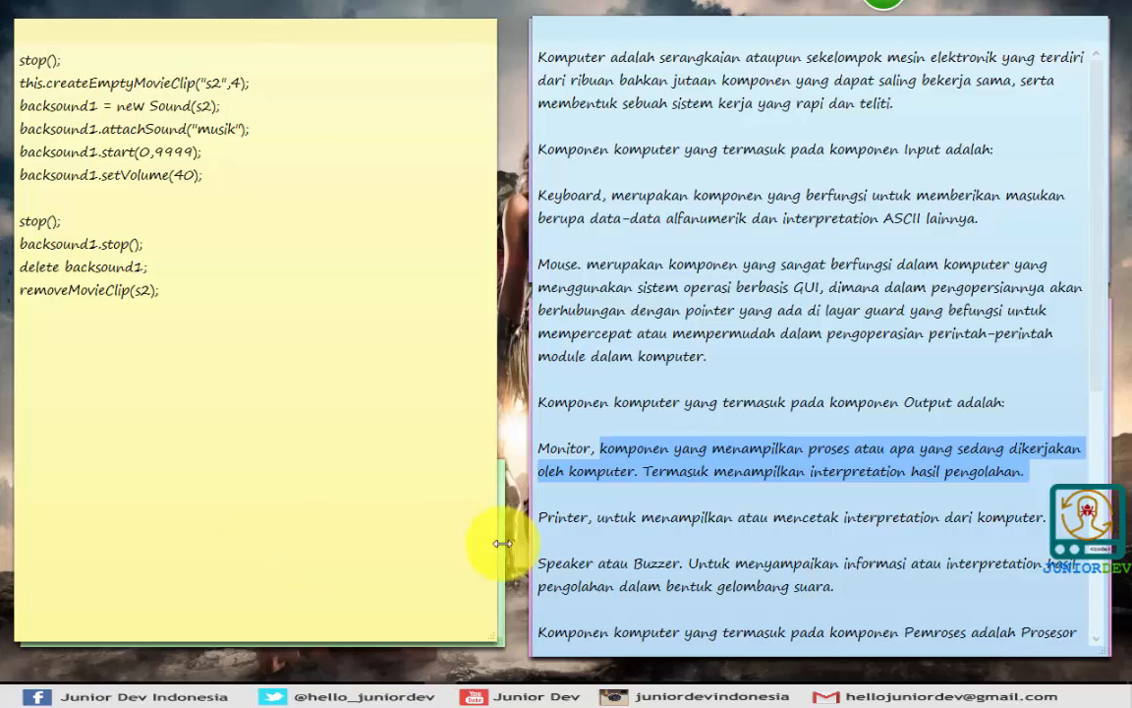
pyautogui.click(589, 499)
pyautogui.moveTo(539, 517); pyautogui.dragTo(591, 517)
pyautogui.hotkey('ctrl', 'c')
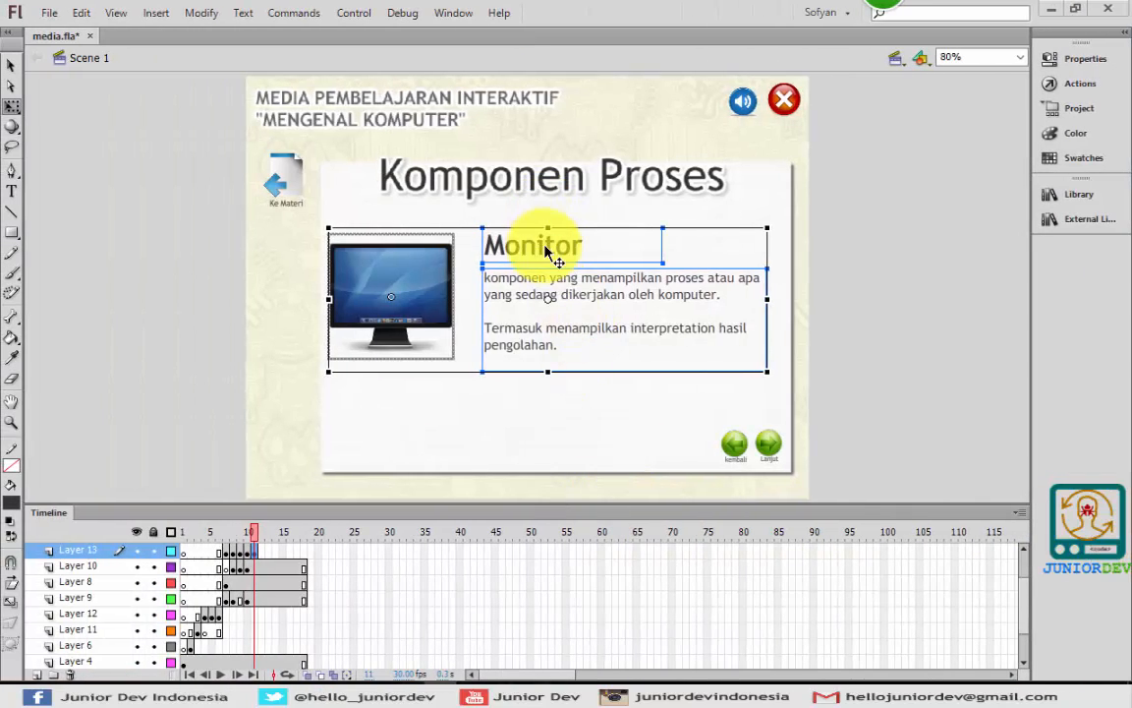
pyautogui.click(543, 251)
pyautogui.doubleClick(543, 251)
pyautogui.doubleClick(568, 251)
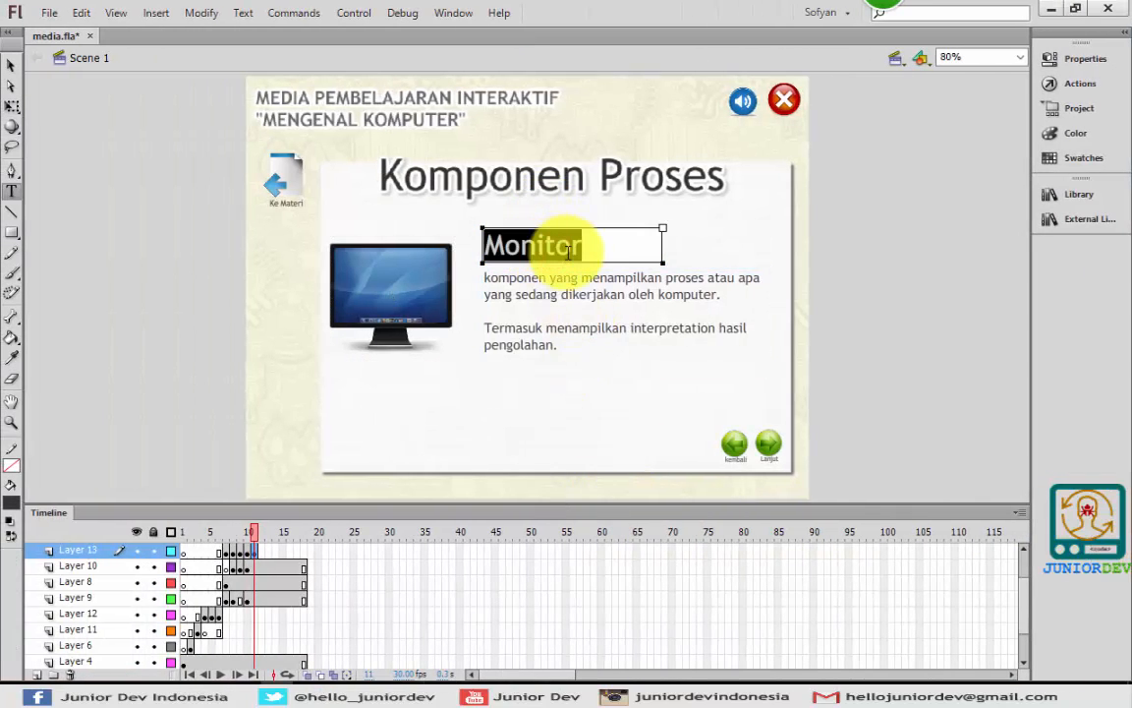
pyautogui.hotkey('ctrl', 'v')
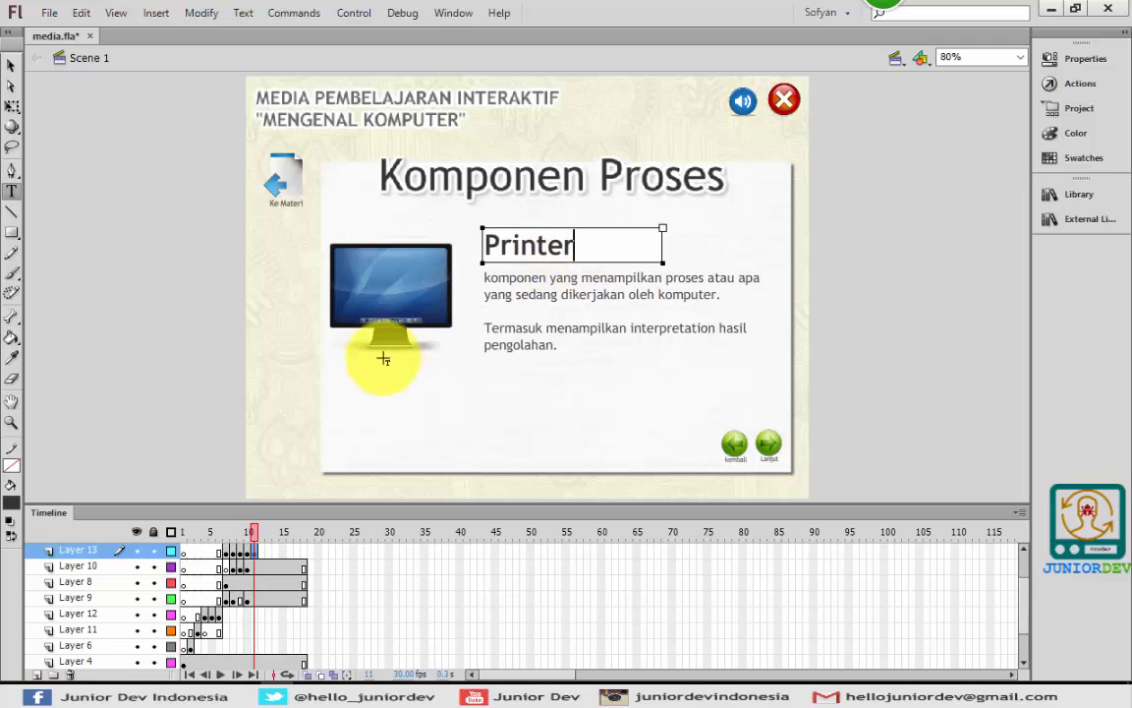
# Change the page title on frame 10 to "Komponen Output"
pyautogui.click(249, 555)
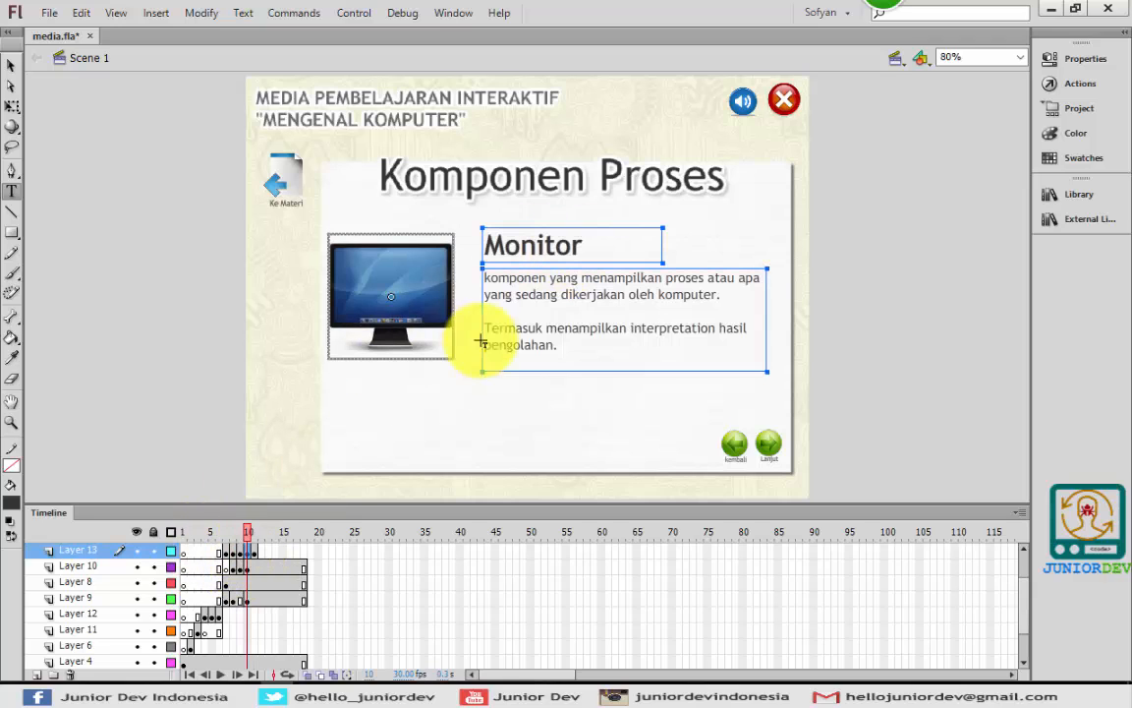
pyautogui.click(626, 194)
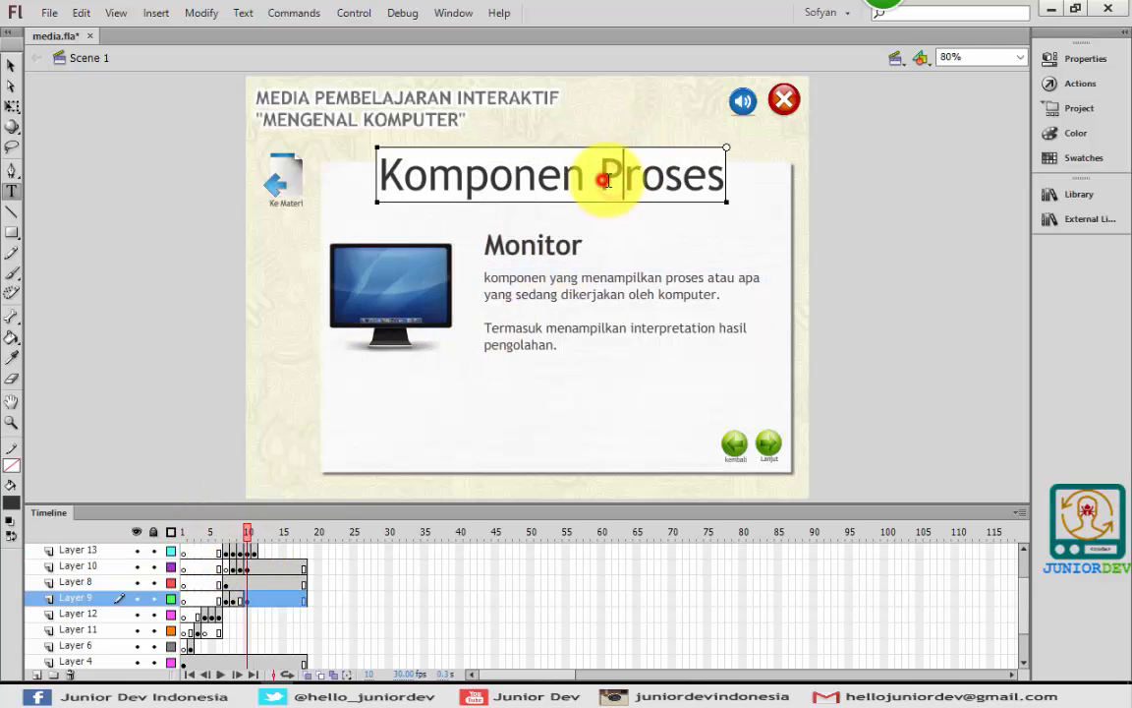
pyautogui.moveTo(601, 177); pyautogui.dragTo(738, 188)
pyautogui.write('Output')
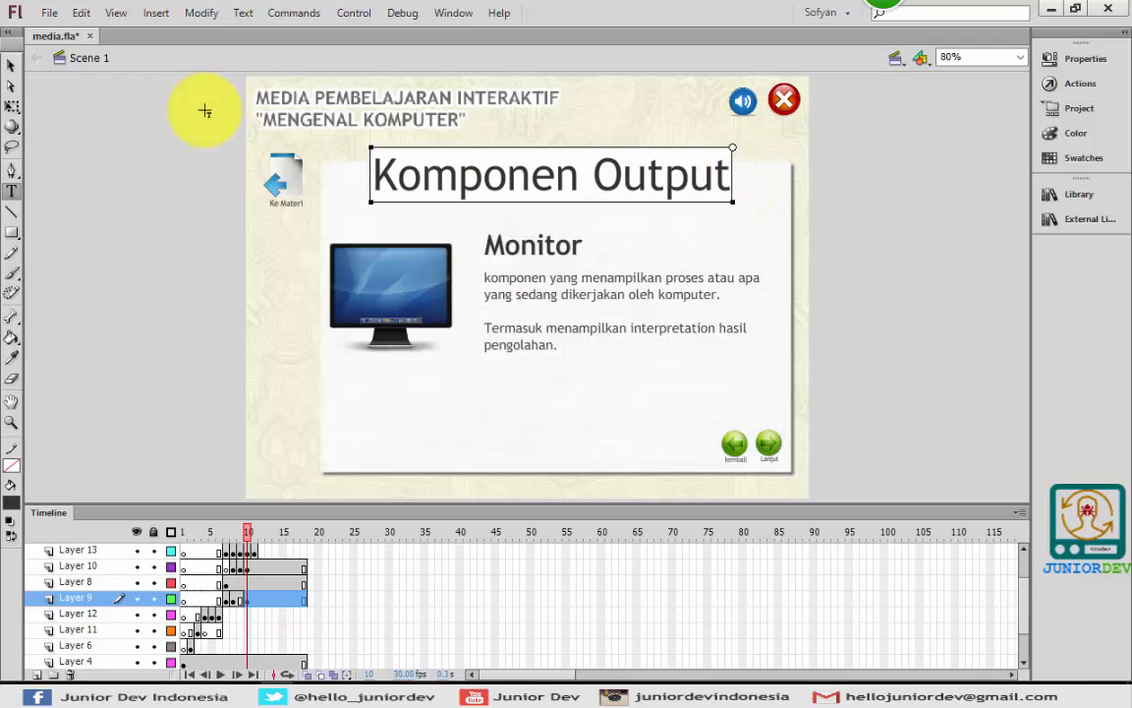
pyautogui.click(11, 64)
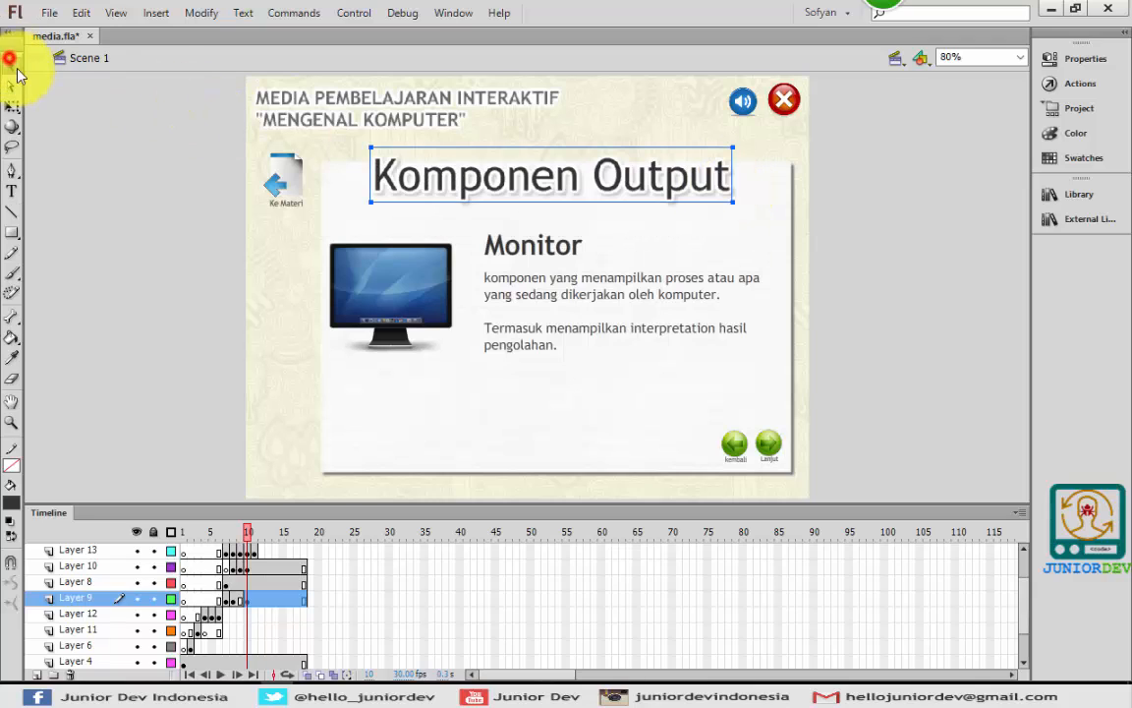
pyautogui.click(556, 265)
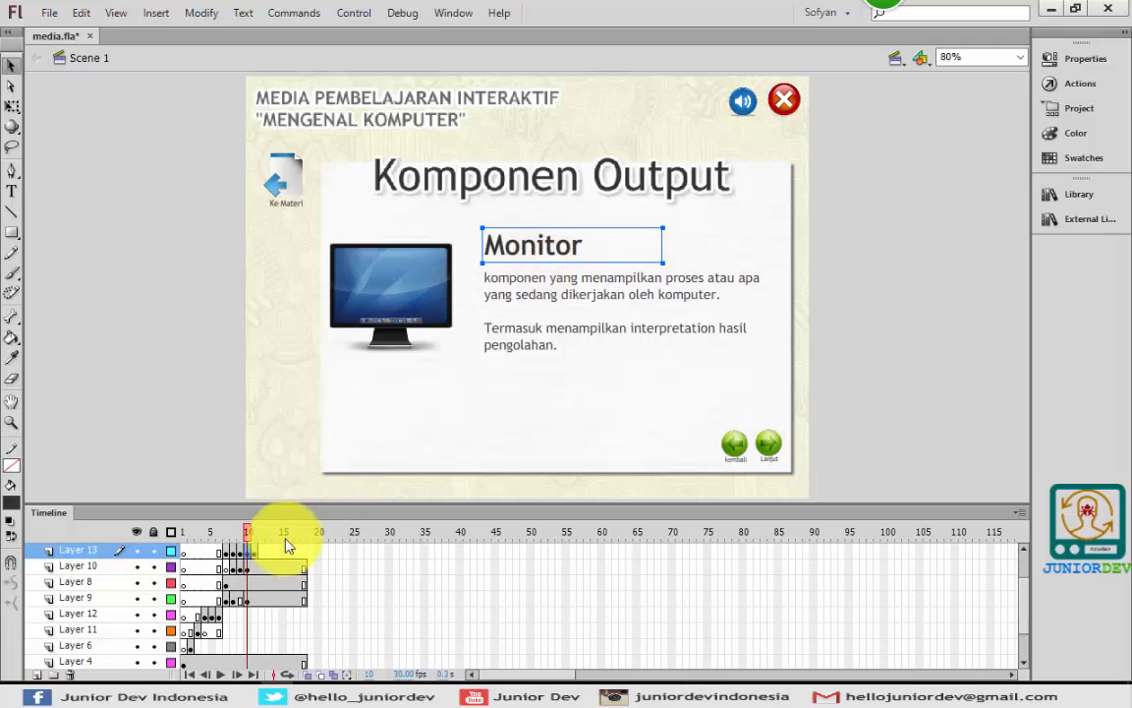
# Delete the monitor picture from the Printer page on frame 11 of Layer 13
pyautogui.click(254, 554)
pyautogui.click(637, 275)
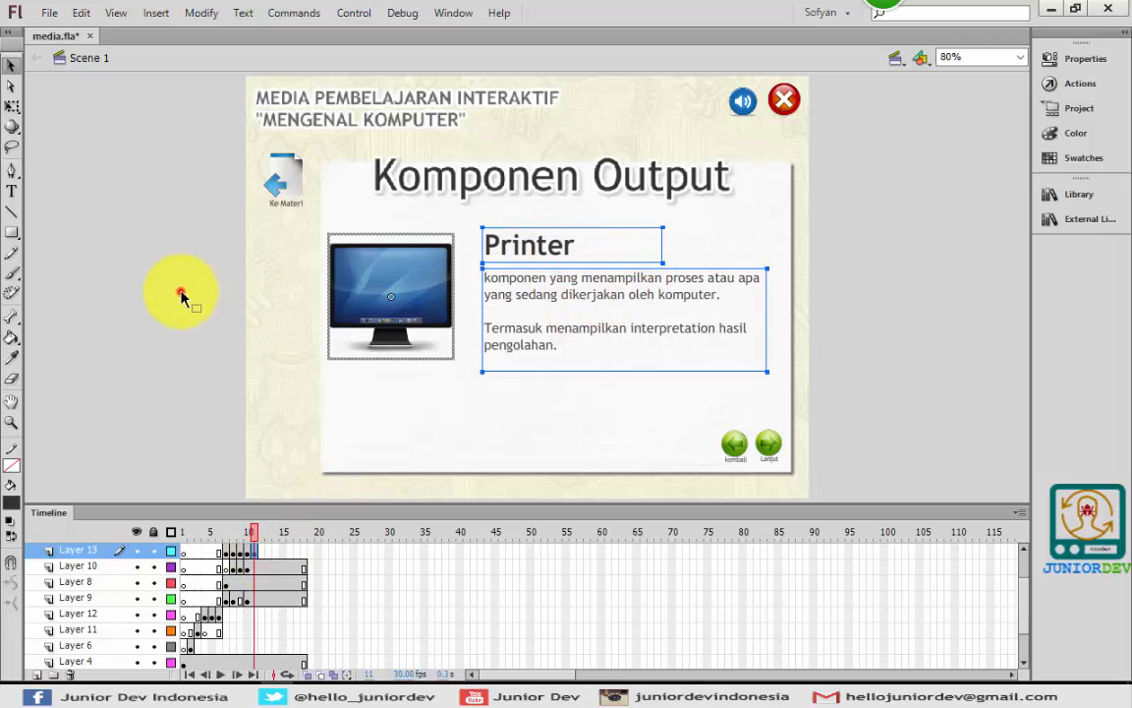
pyautogui.click(182, 292)
pyautogui.click(408, 282)
pyautogui.press('Delete')
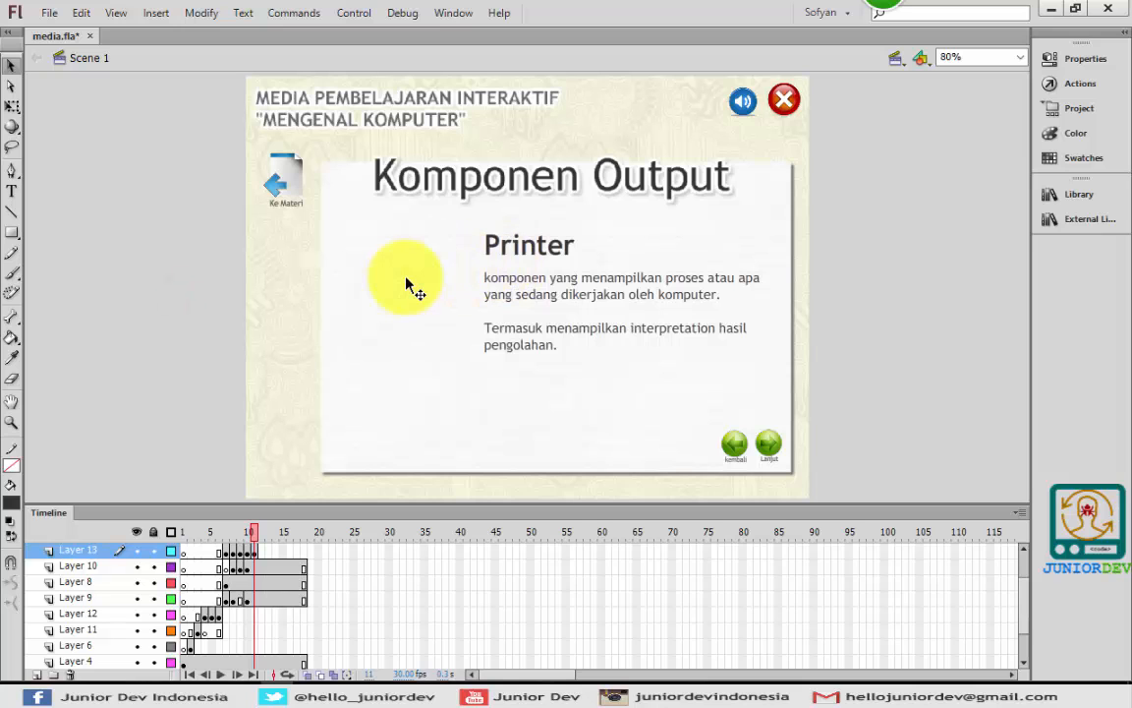
# Replace the description under the Printer heading with the printer sentence copied from the sticky note
pyautogui.click(561, 280)
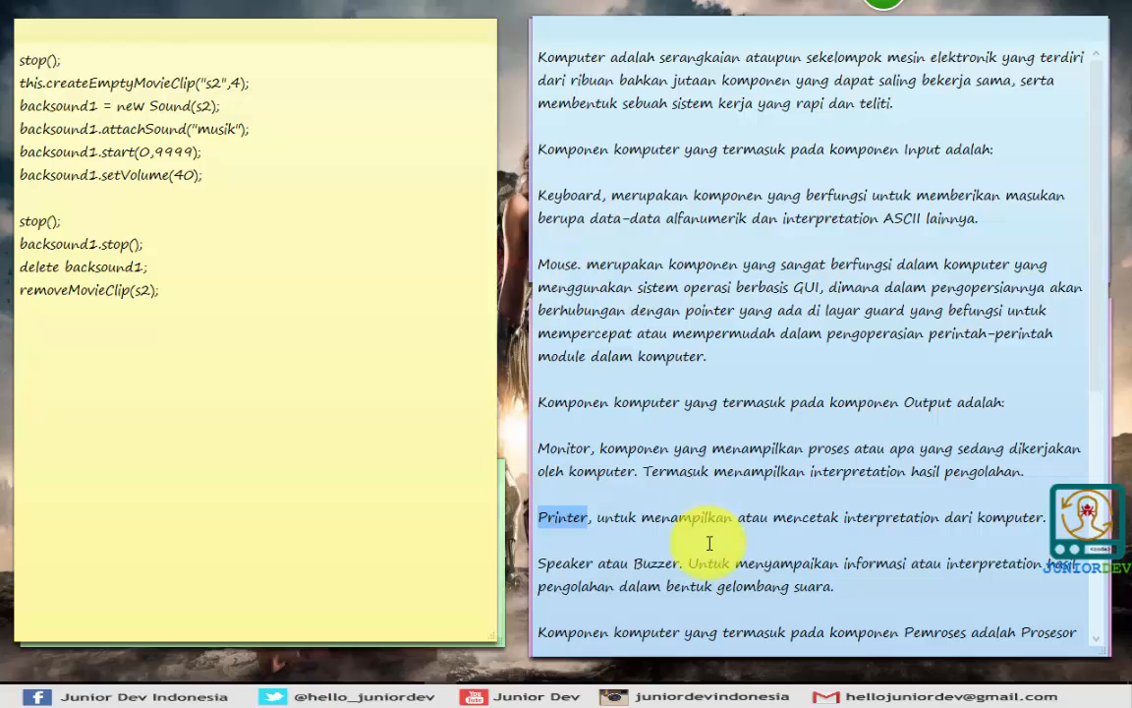
pyautogui.click(709, 543)
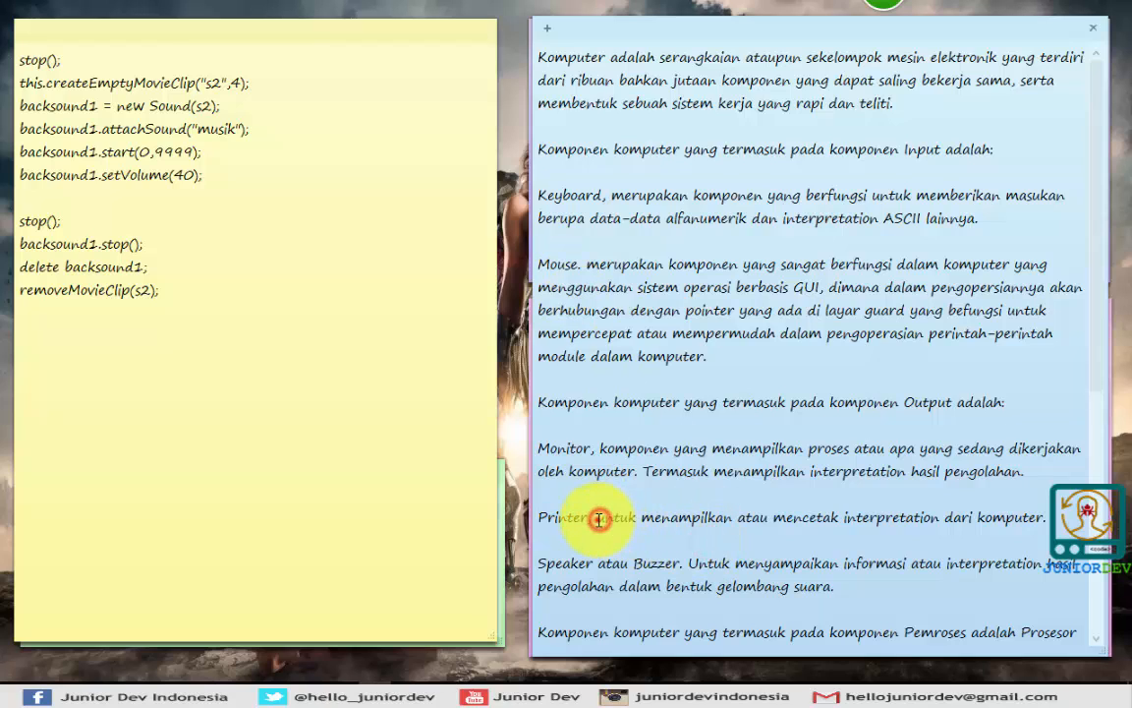
pyautogui.moveTo(599, 519); pyautogui.dragTo(1044, 517)
pyautogui.hotkey('ctrl', 'c')
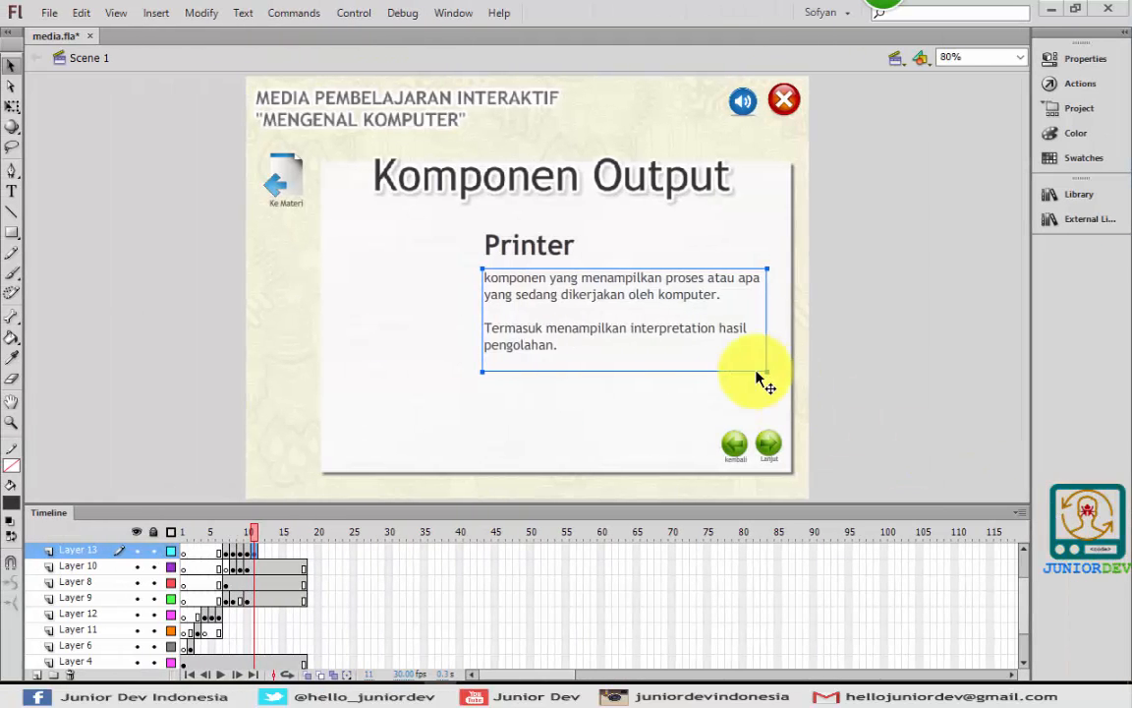
pyautogui.click(589, 295)
pyautogui.hotkey('ctrl', 'a')
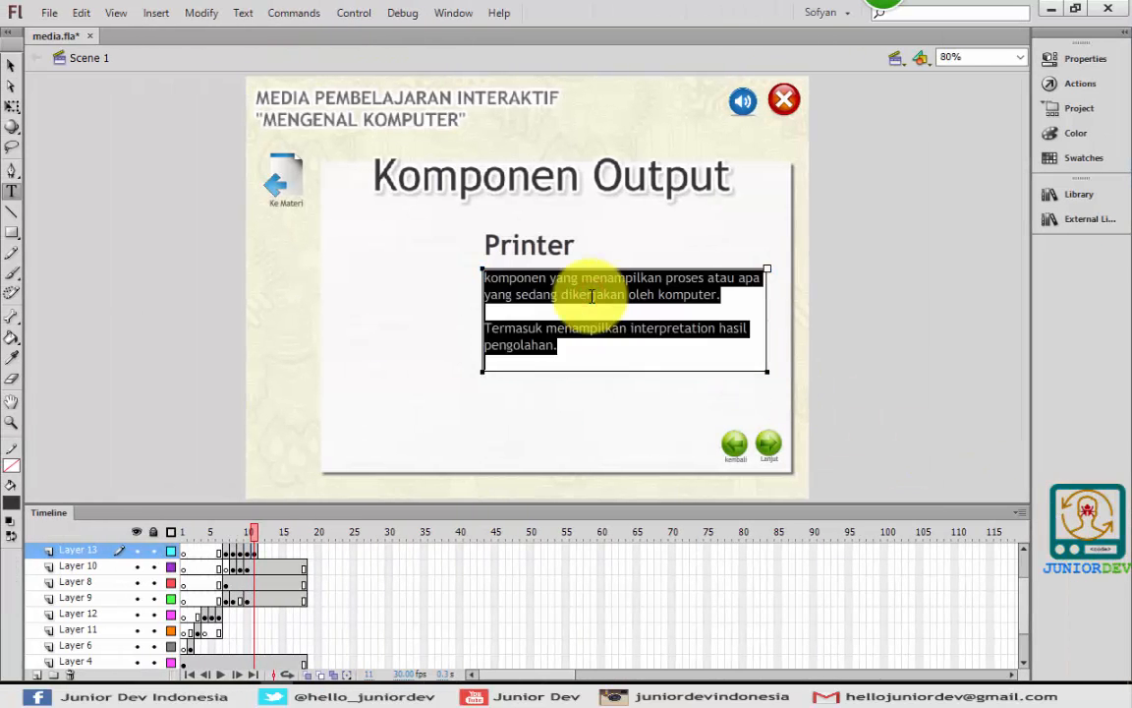
pyautogui.hotkey('ctrl', 'v')
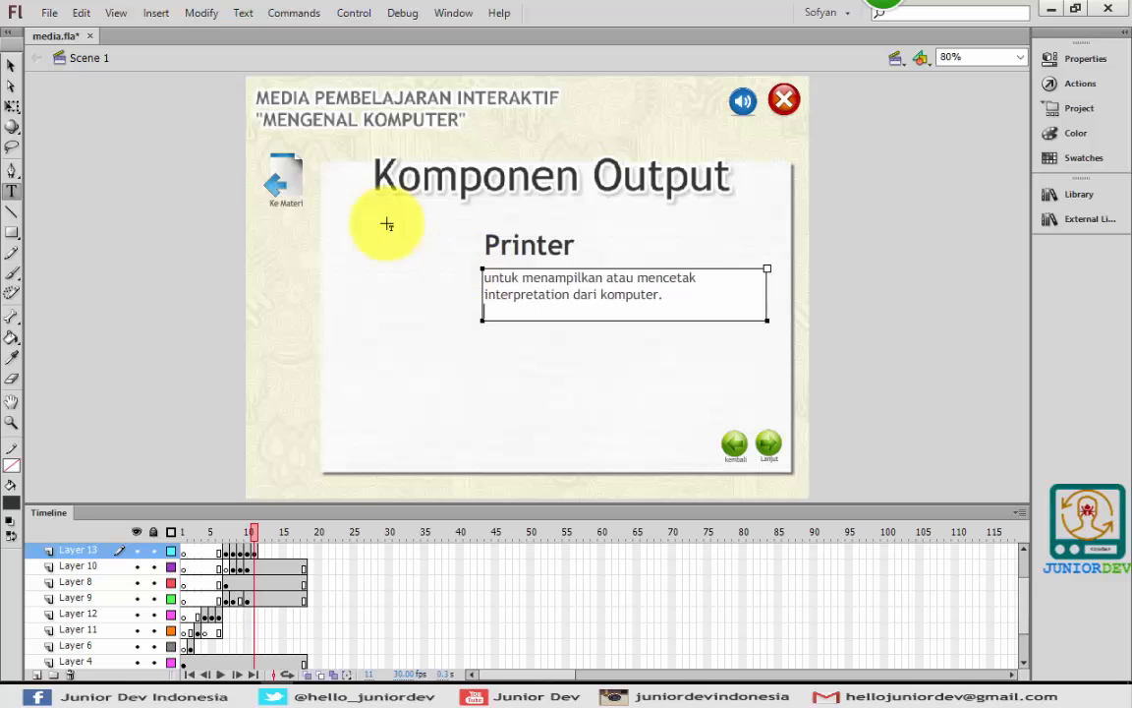
# Set the font size of the printer description to 25 pt
pyautogui.click(11, 65)
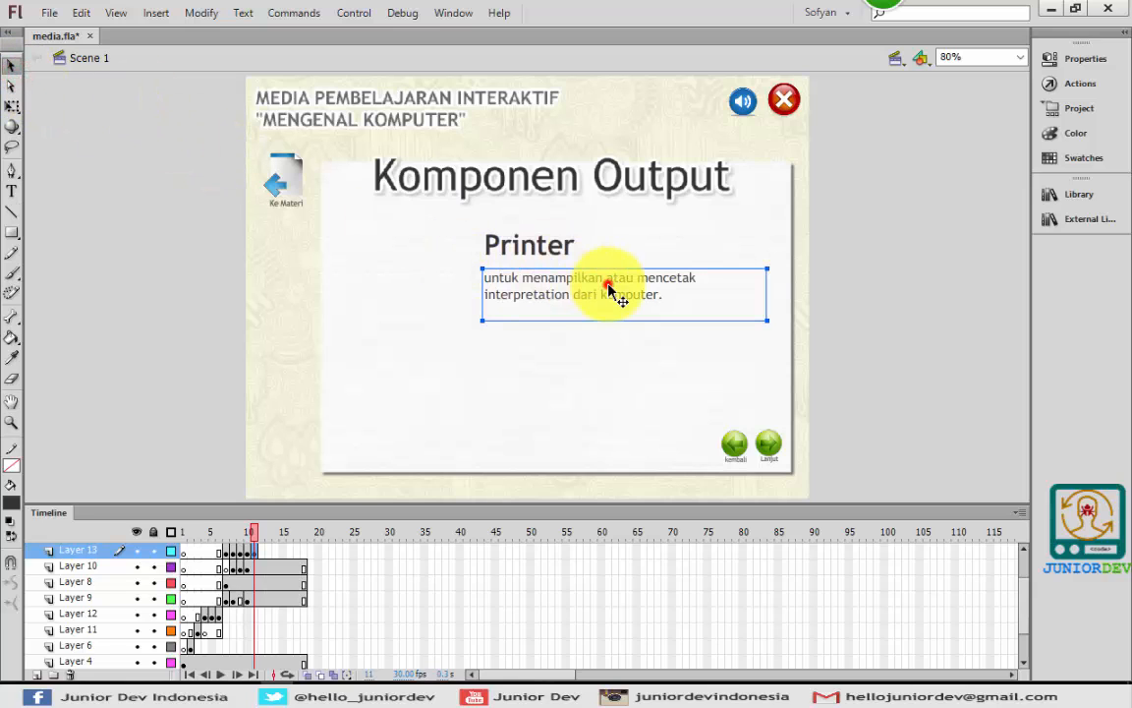
pyautogui.click(1085, 59)
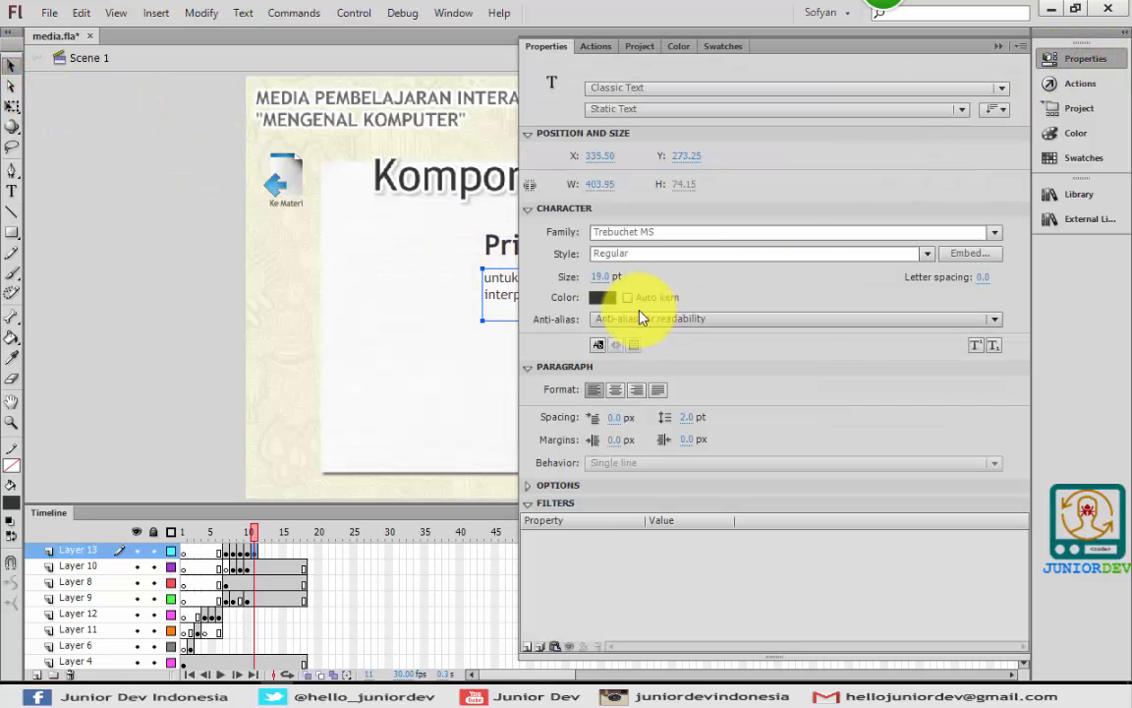
pyautogui.click(603, 278)
pyautogui.moveTo(604, 277); pyautogui.dragTo(608, 278)
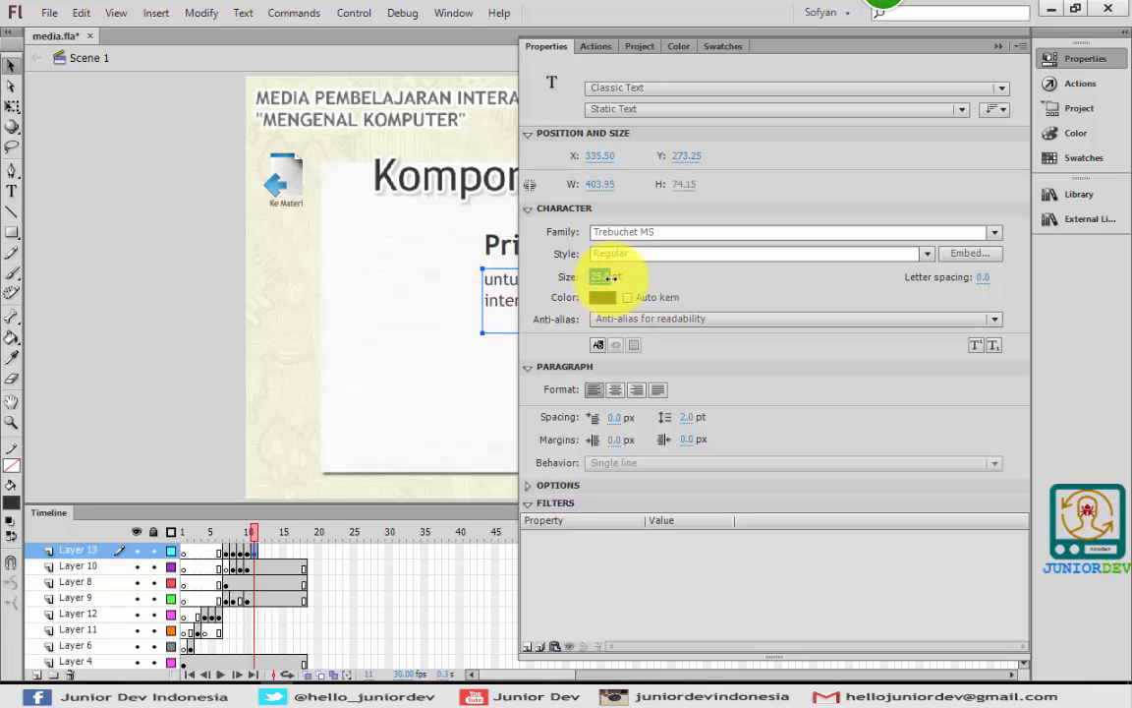
pyautogui.click(1067, 58)
pyautogui.click(946, 219)
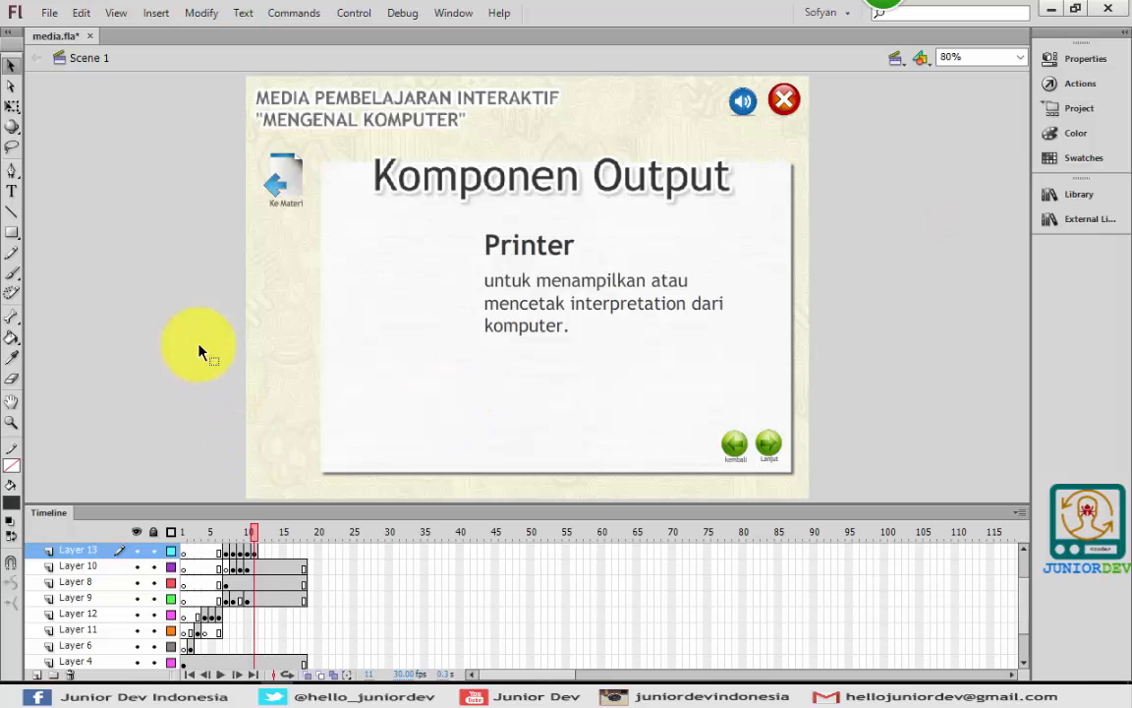
# Import printer.png from the Flashmedia folder to the stage on frame 11
pyautogui.click(49, 11)
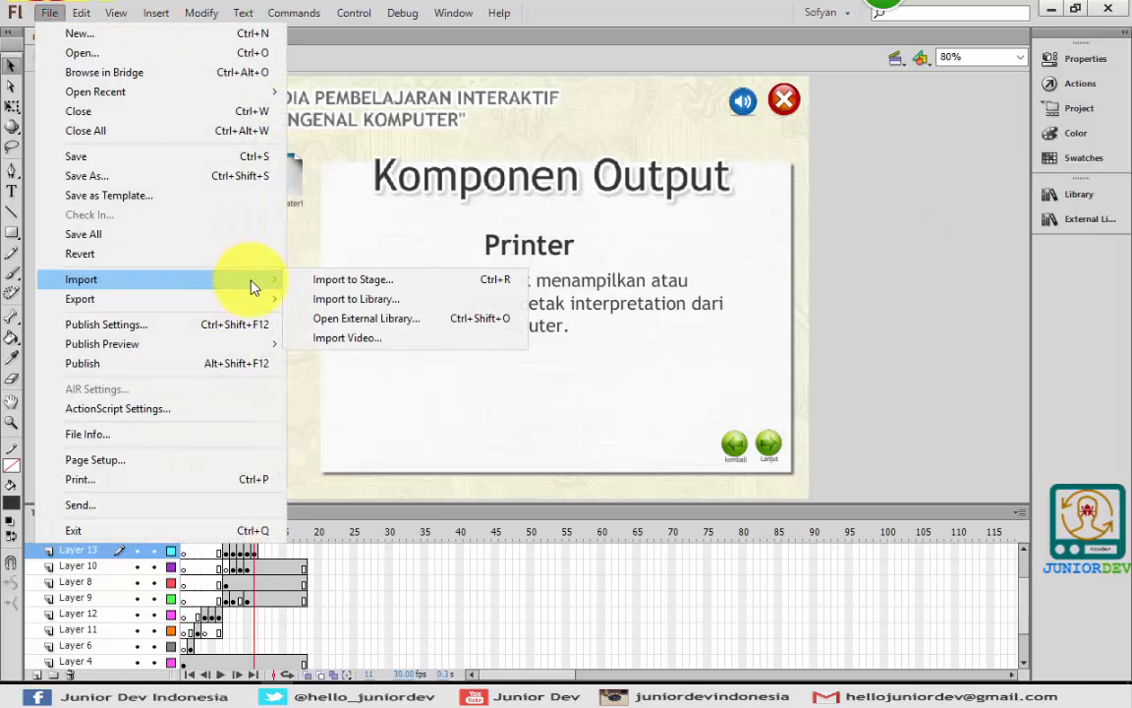
pyautogui.click(305, 281)
pyautogui.click(548, 334)
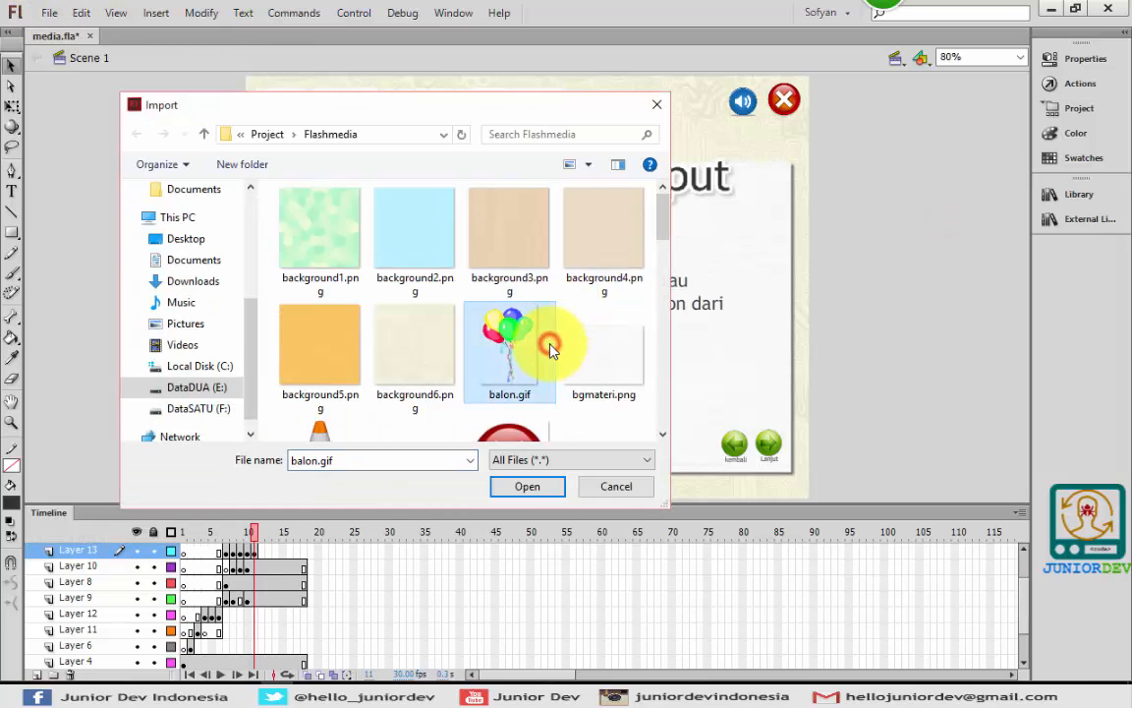
pyautogui.scroll(-3, 546, 339)
pyautogui.click(543, 341)
pyautogui.scroll(-1, 550, 344)
pyautogui.click(554, 351)
pyautogui.press('Down')
pyautogui.press('Left')
pyautogui.press('Left')
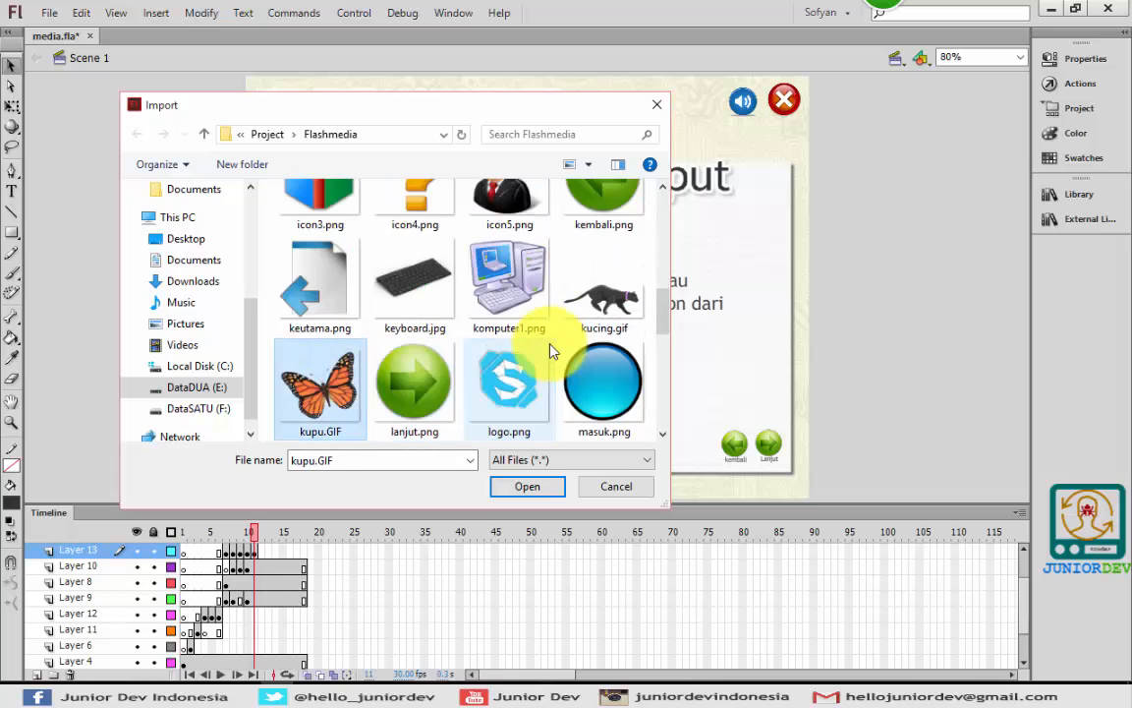
pyautogui.press('Down')
pyautogui.press('Down')
pyautogui.press('Right')
pyautogui.press('Right')
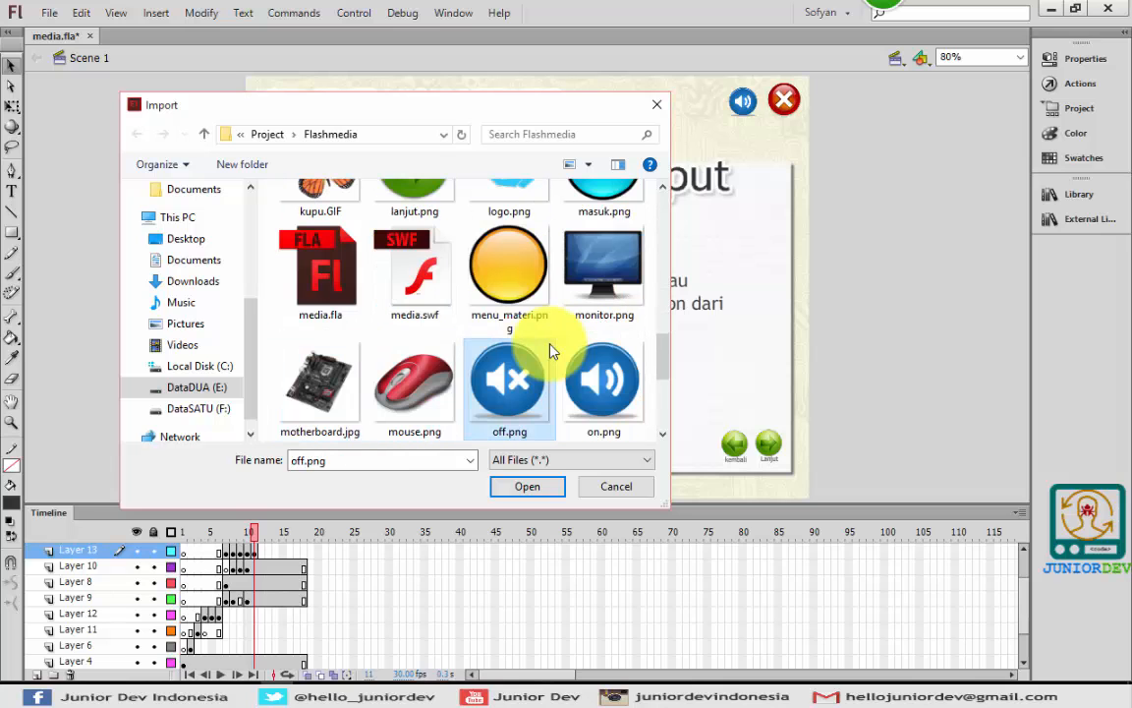
pyautogui.press('Down')
pyautogui.press('Down')
pyautogui.press('Left')
pyautogui.press('Up')
pyautogui.press('Right')
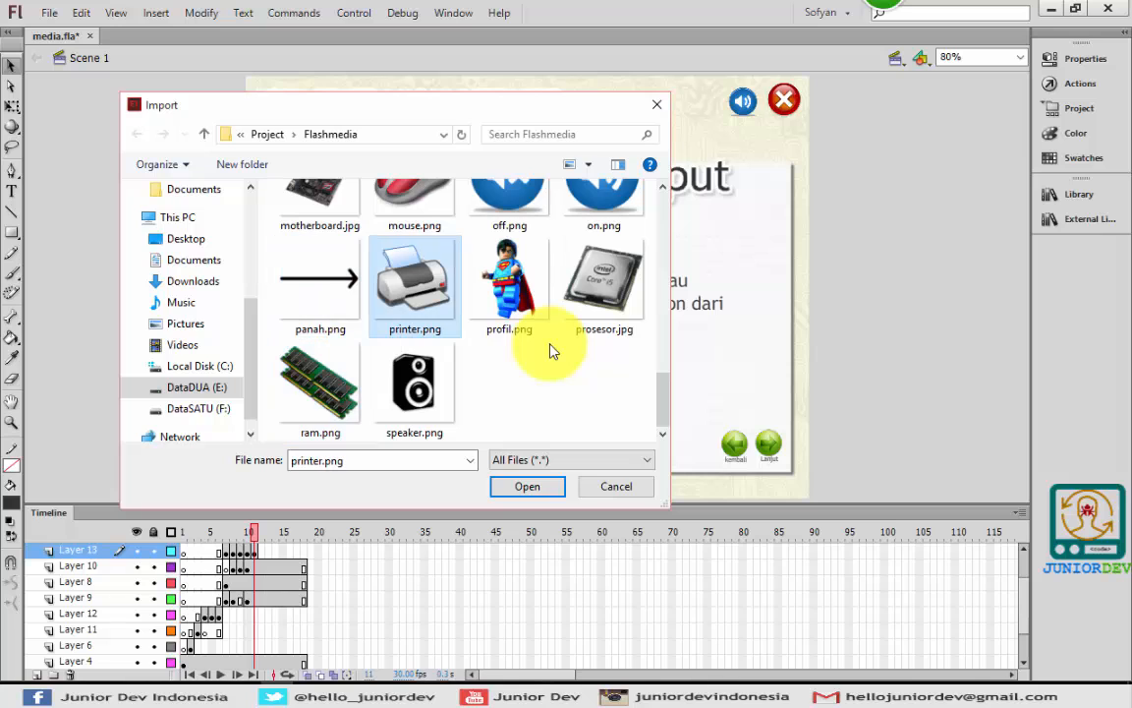
pyautogui.press('Return')
# Place the printer picture to the left of the Printer text and scale it down so it clears the text
pyautogui.moveTo(481, 295); pyautogui.dragTo(368, 321)
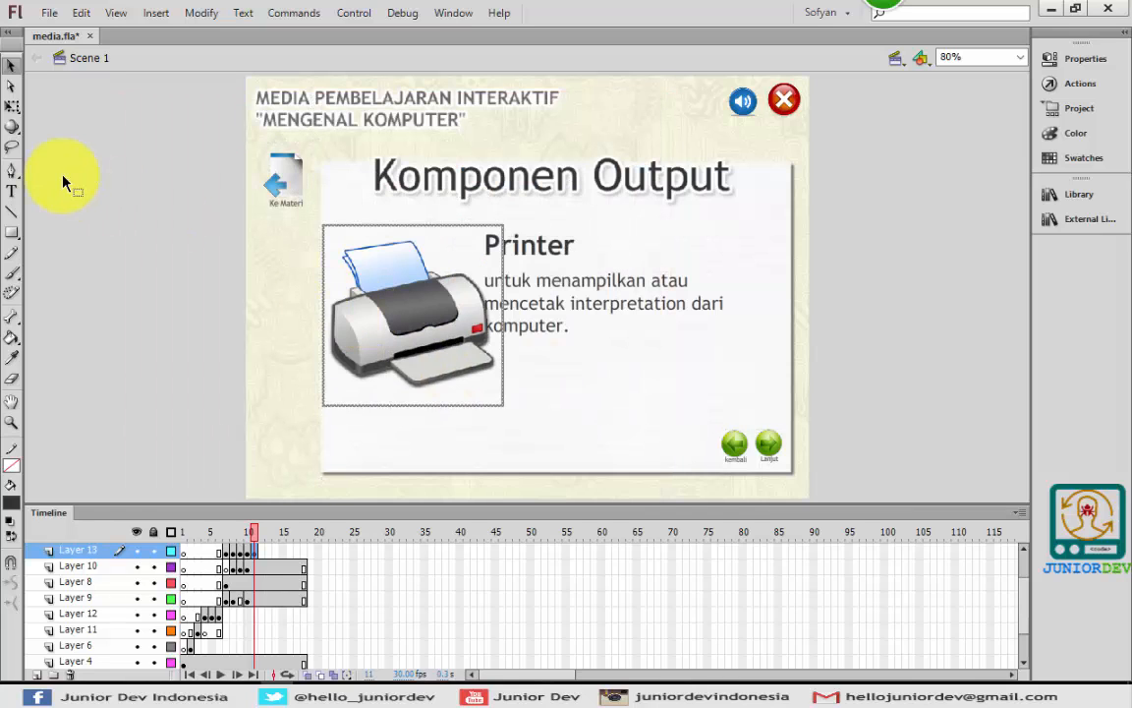
pyautogui.click(16, 106)
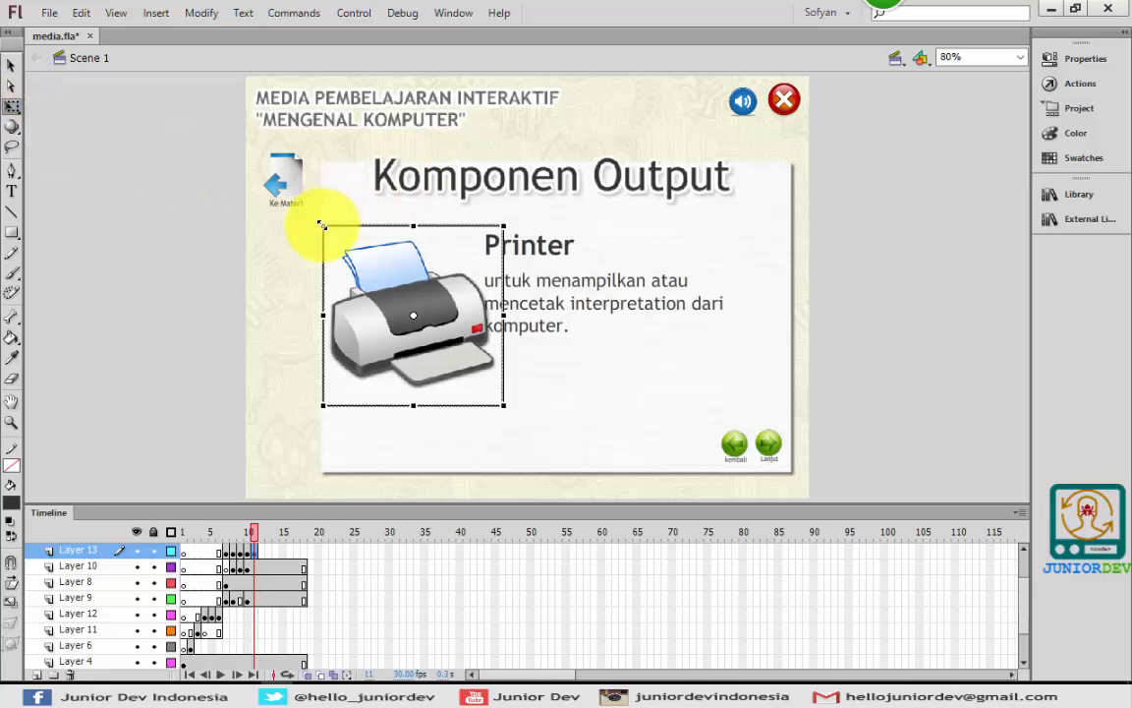
pyautogui.moveTo(323, 225); pyautogui.dragTo(349, 253)
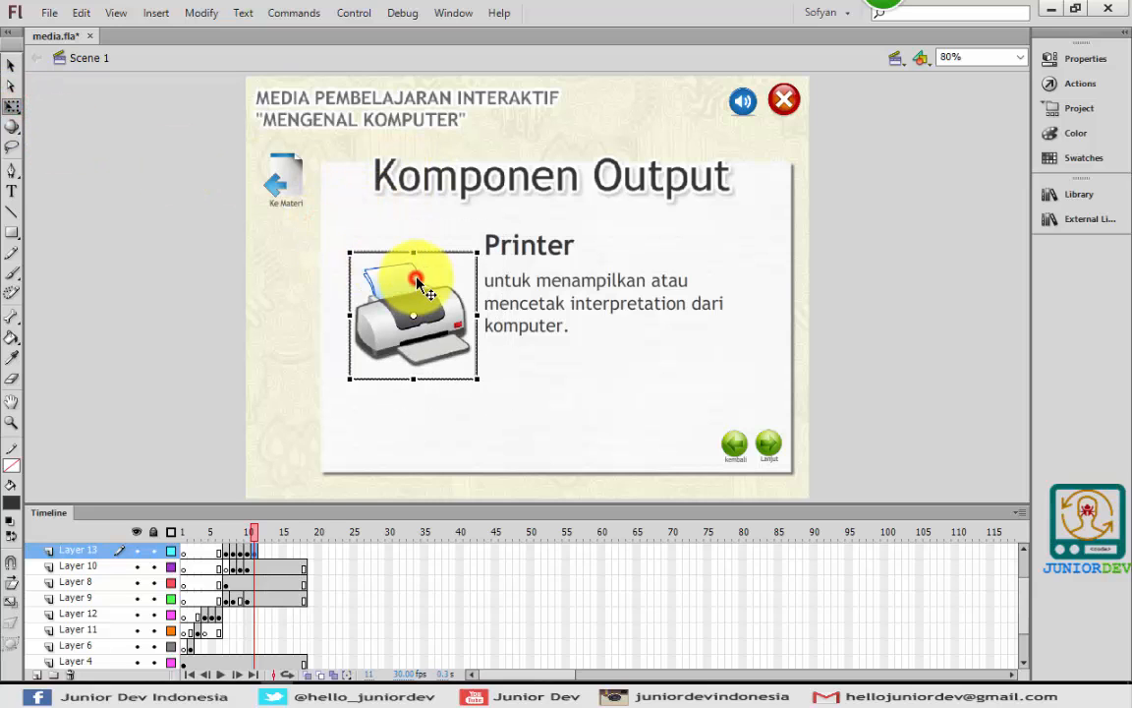
pyautogui.moveTo(420, 291); pyautogui.dragTo(390, 263)
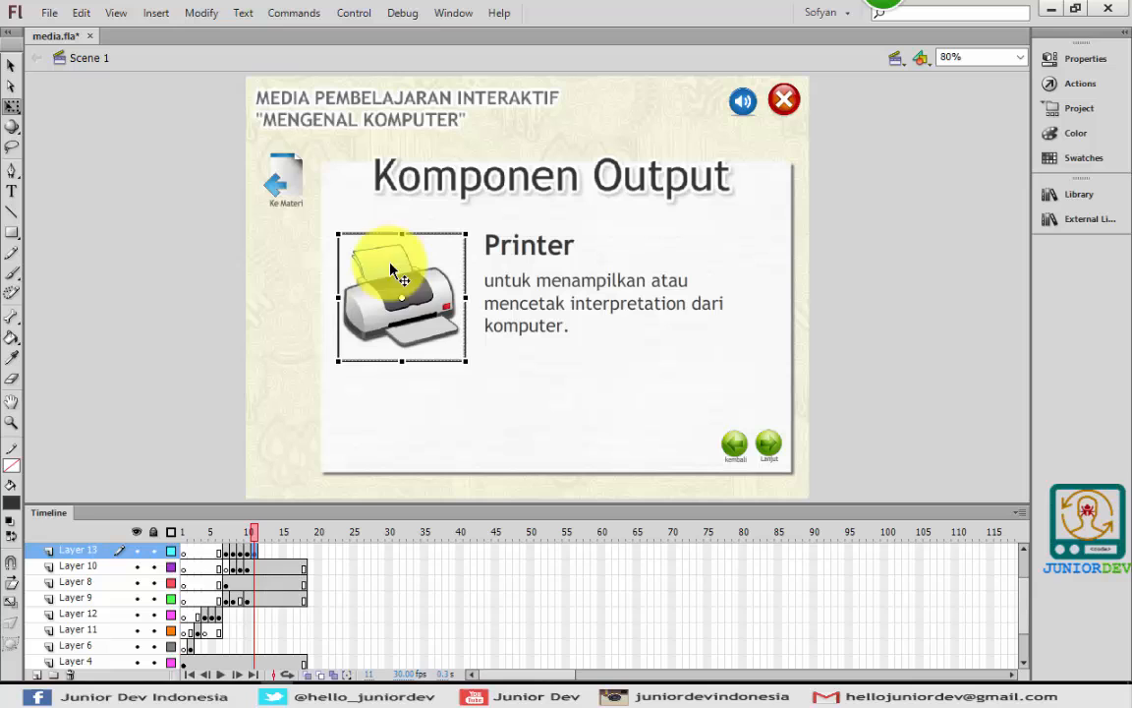
pyautogui.click(193, 266)
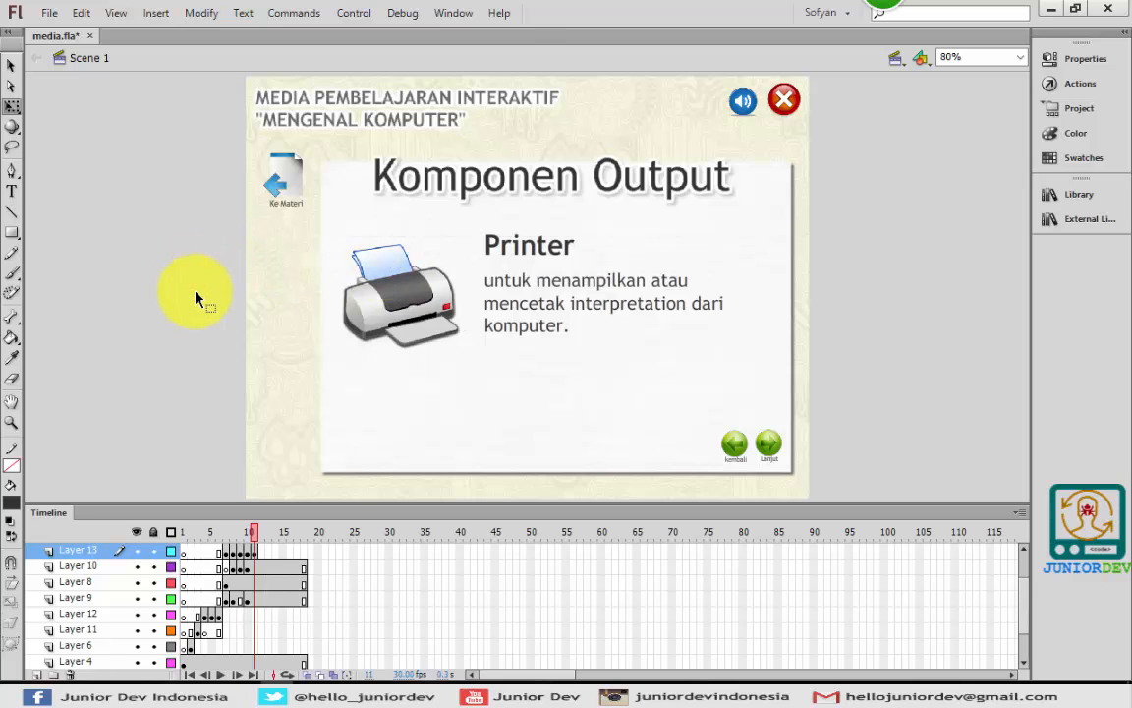
# Copy the words "Speaker atau Buzzer" from the blue sticky note on the desktop
pyautogui.press('super+d')
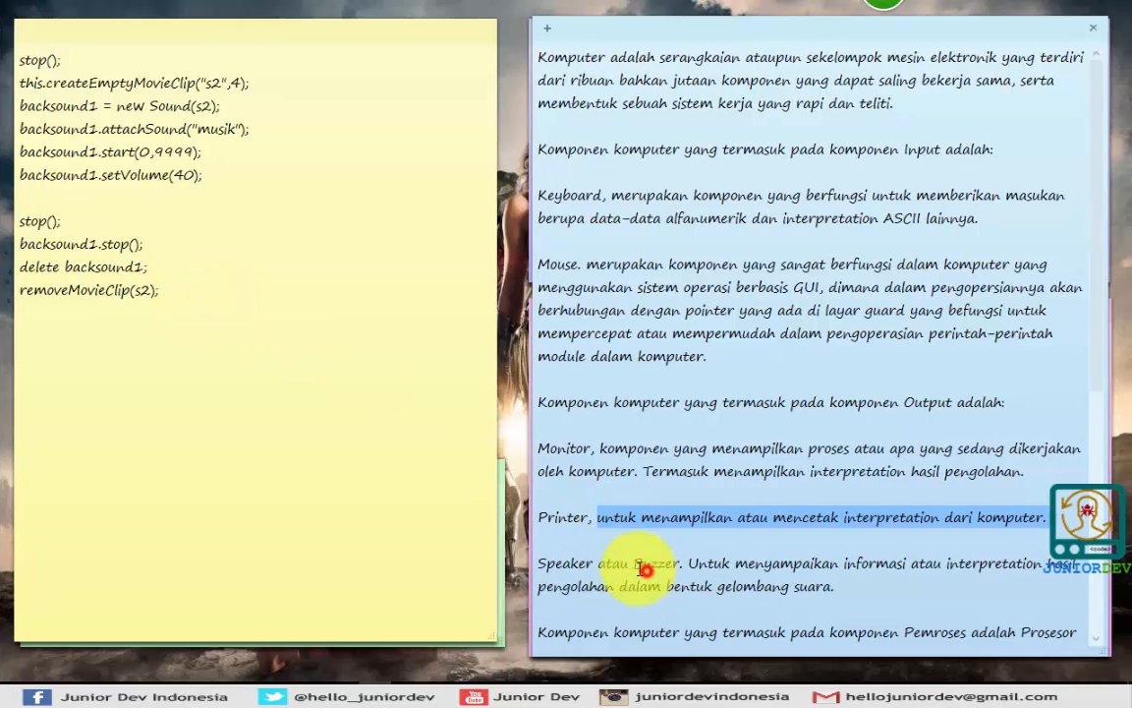
pyautogui.moveTo(540, 565); pyautogui.dragTo(682, 561)
pyautogui.hotkey('ctrl', 'c')
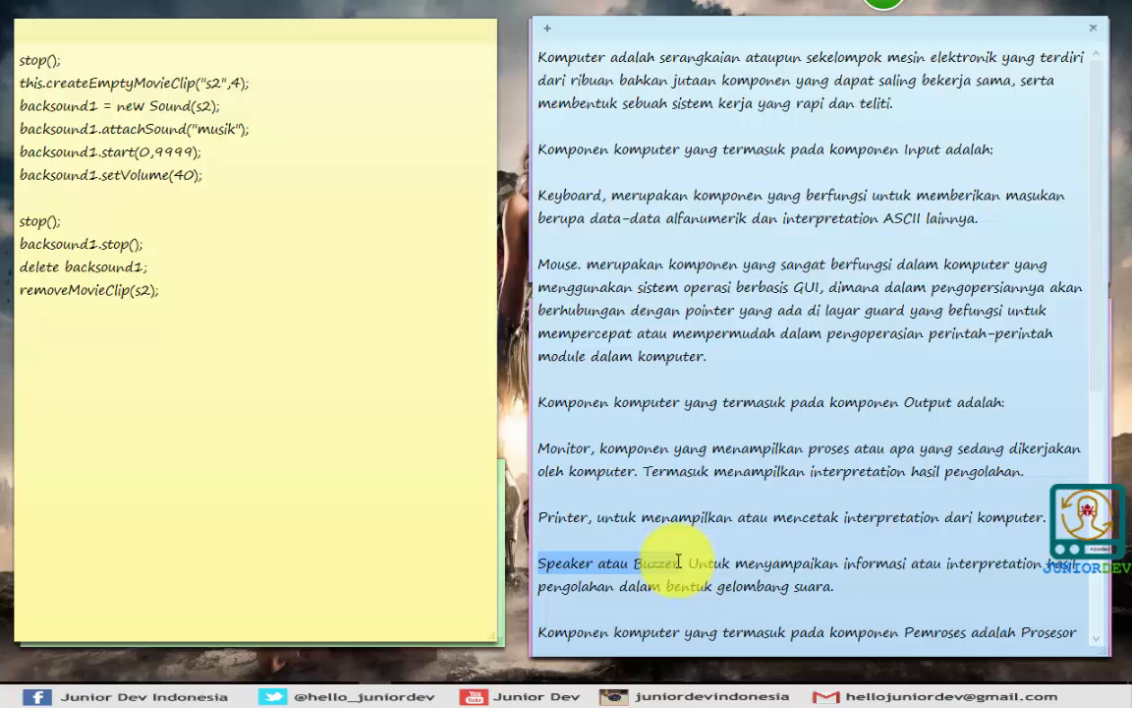
# Return to the Flash document and add a keyframe on frame 12 of Layer 13 that repeats the printer page's content
pyautogui.press('super+d')
pyautogui.click(246, 558)
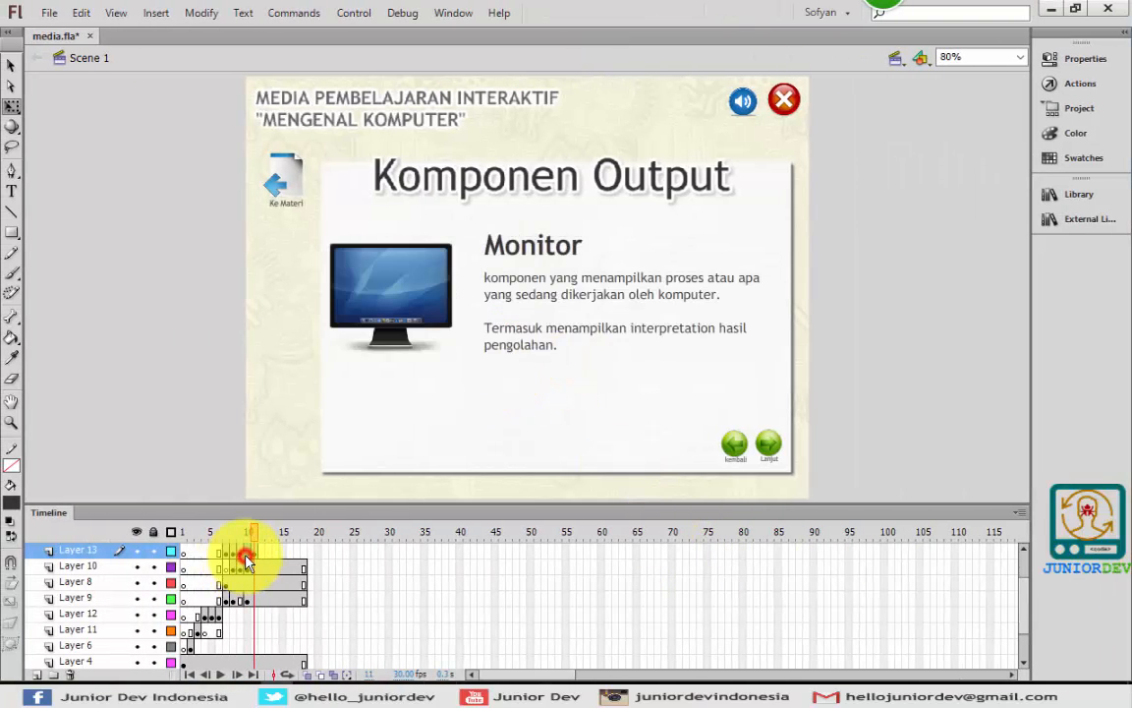
pyautogui.click(255, 556)
pyautogui.click(263, 556)
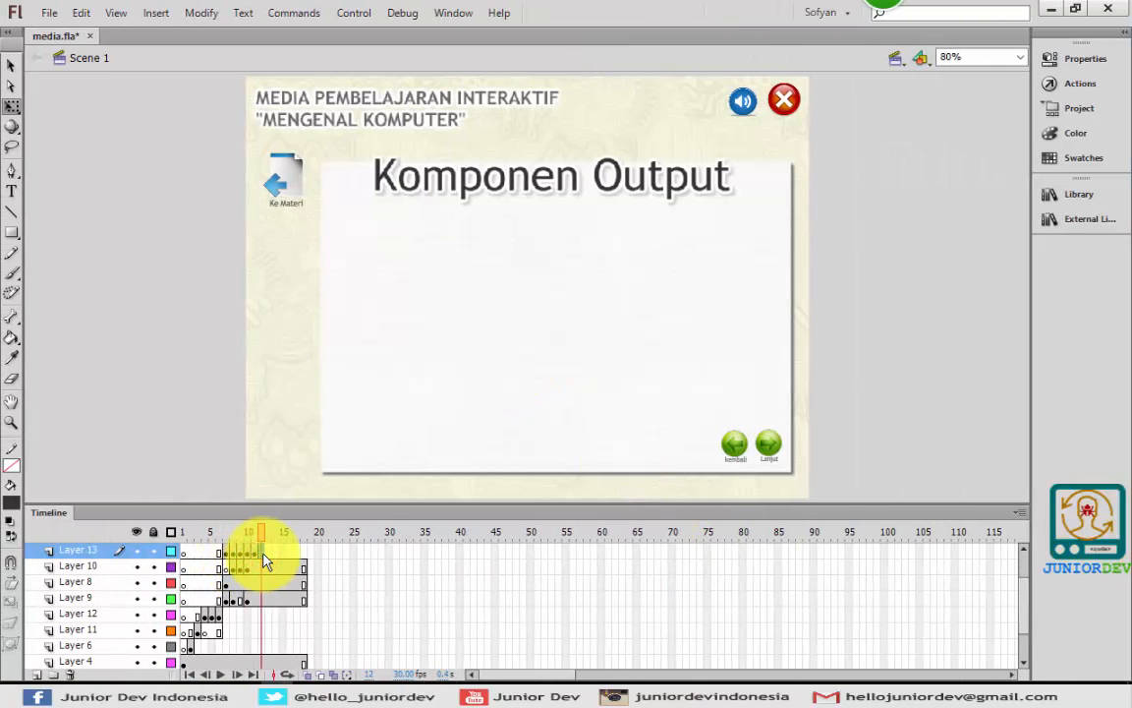
pyautogui.hotkey('ctrl', 'shift', 'v')
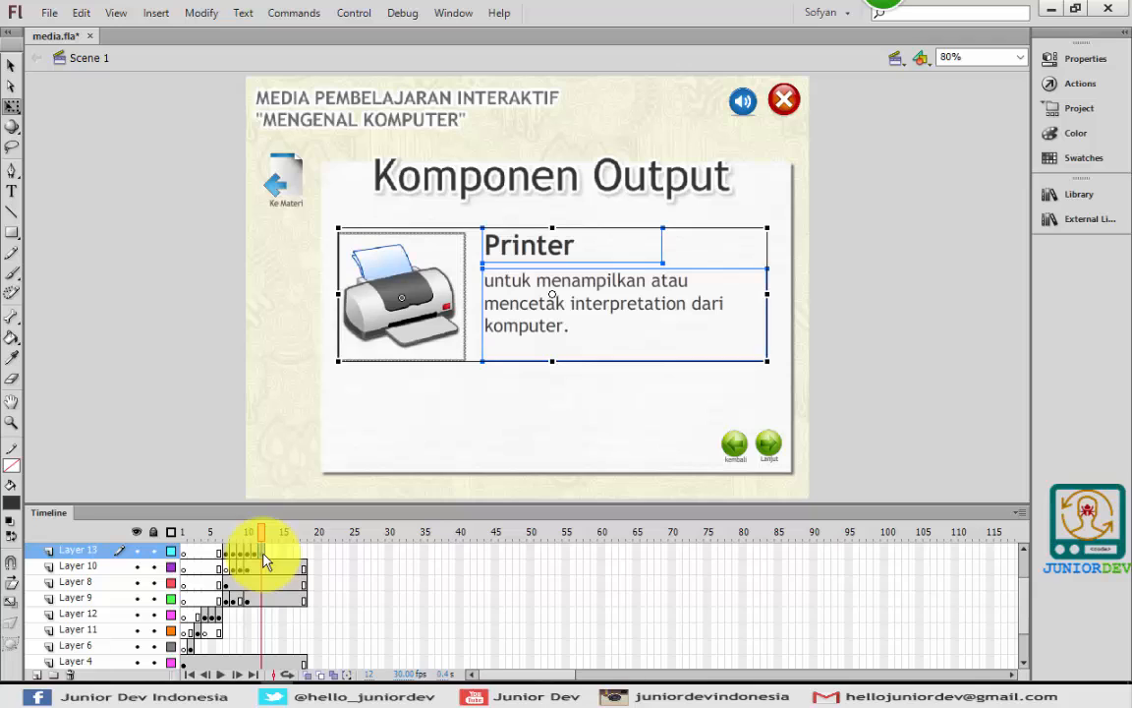
# Replace the Printer heading on frame 12 with "Speaker atau Buzzer" and widen its text box to fit on one line
pyautogui.doubleClick(565, 251)
pyautogui.doubleClick(567, 245)
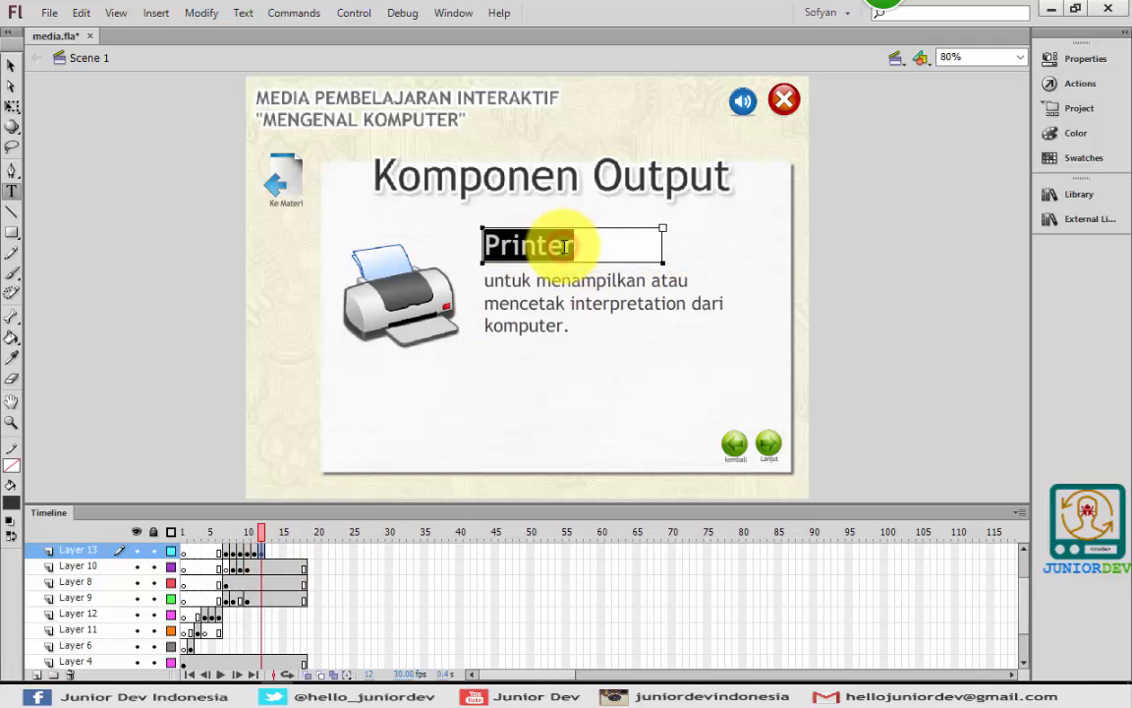
pyautogui.hotkey('ctrl', 'v')
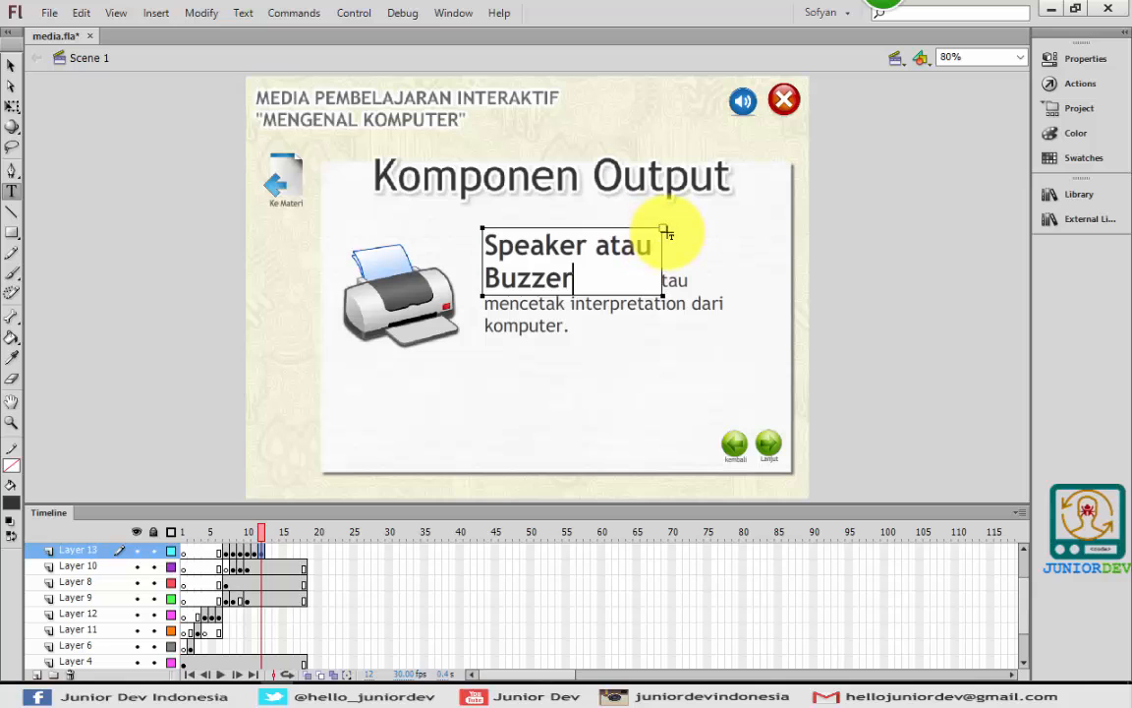
pyautogui.moveTo(662, 229); pyautogui.dragTo(766, 233)
pyautogui.click(9, 65)
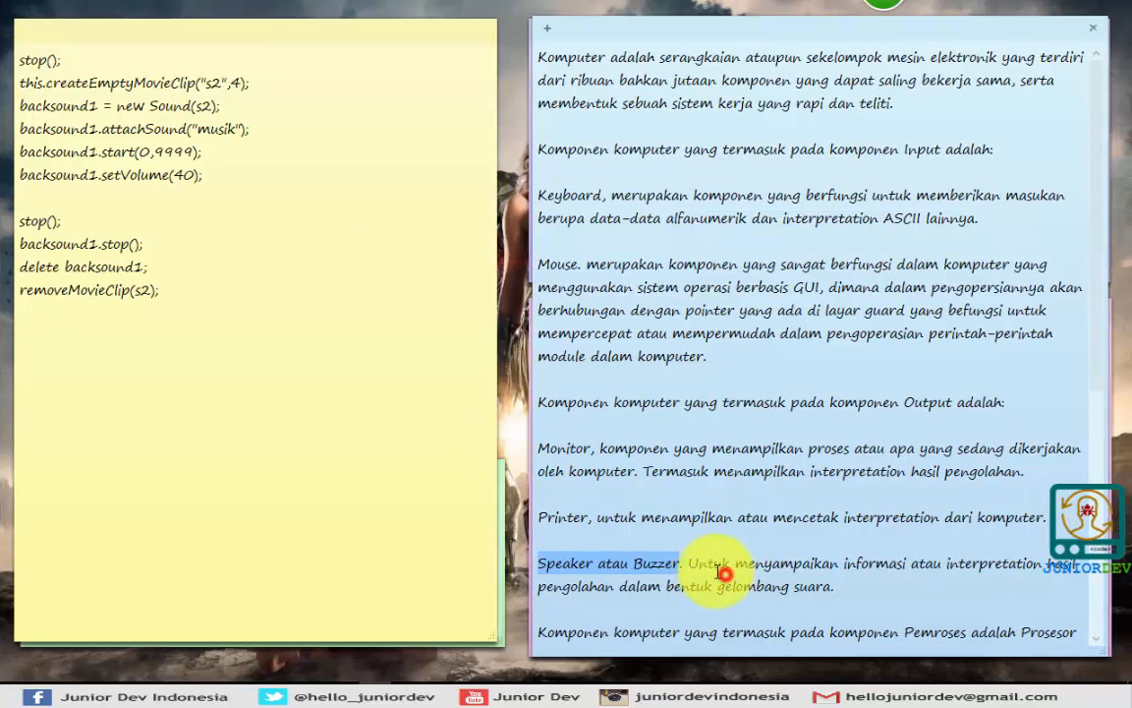
# Replace the description under the Speaker atau Buzzer heading with the speaker sentence copied from the sticky note
pyautogui.moveTo(688, 563); pyautogui.dragTo(873, 589)
pyautogui.hotkey('ctrl', 'c')
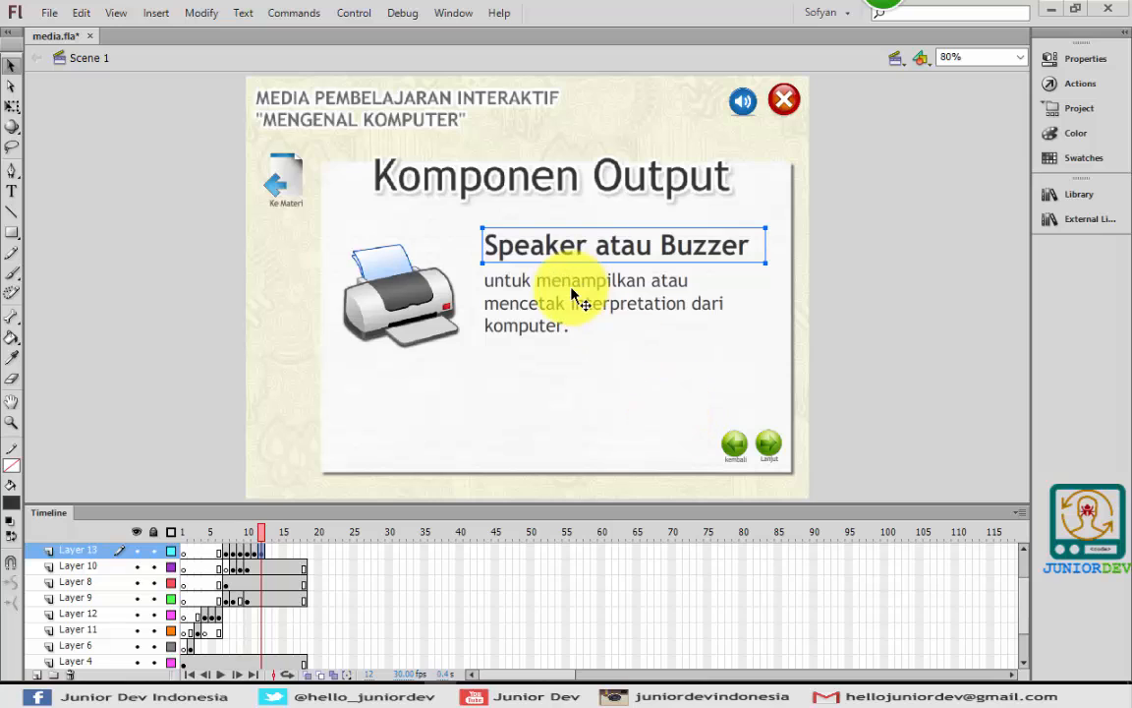
pyautogui.click(561, 282)
pyautogui.hotkey('ctrl', 'a')
pyautogui.hotkey('ctrl', 'v')
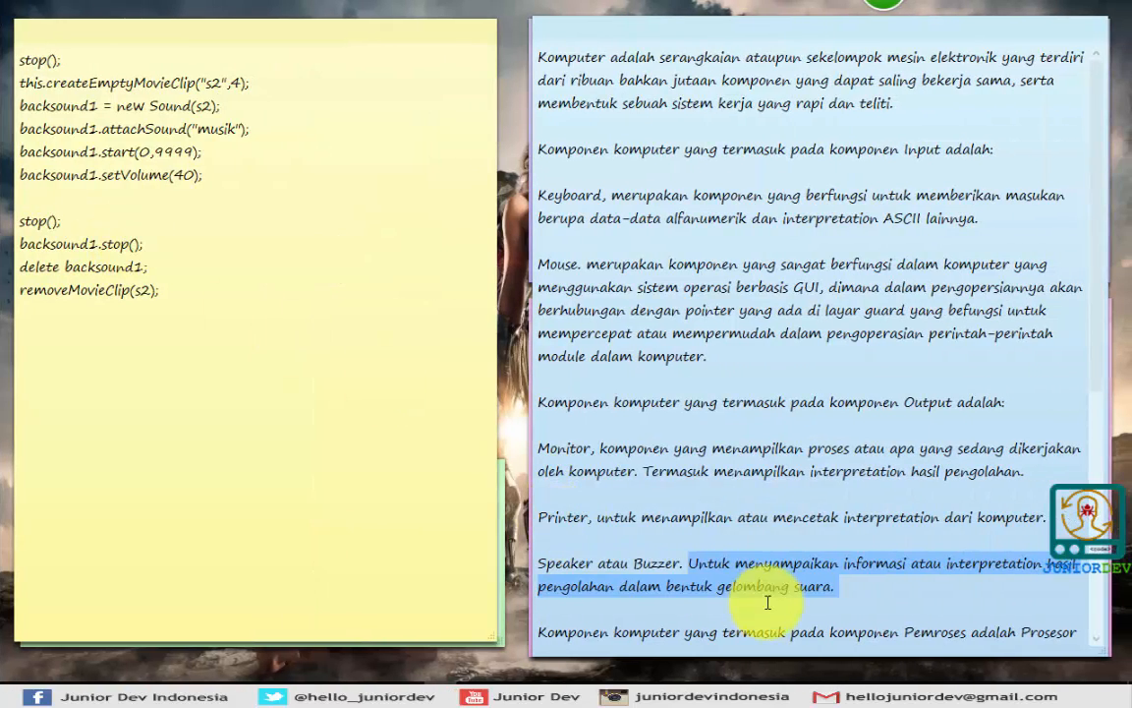
pyautogui.click(937, 584)
pyautogui.click(856, 472)
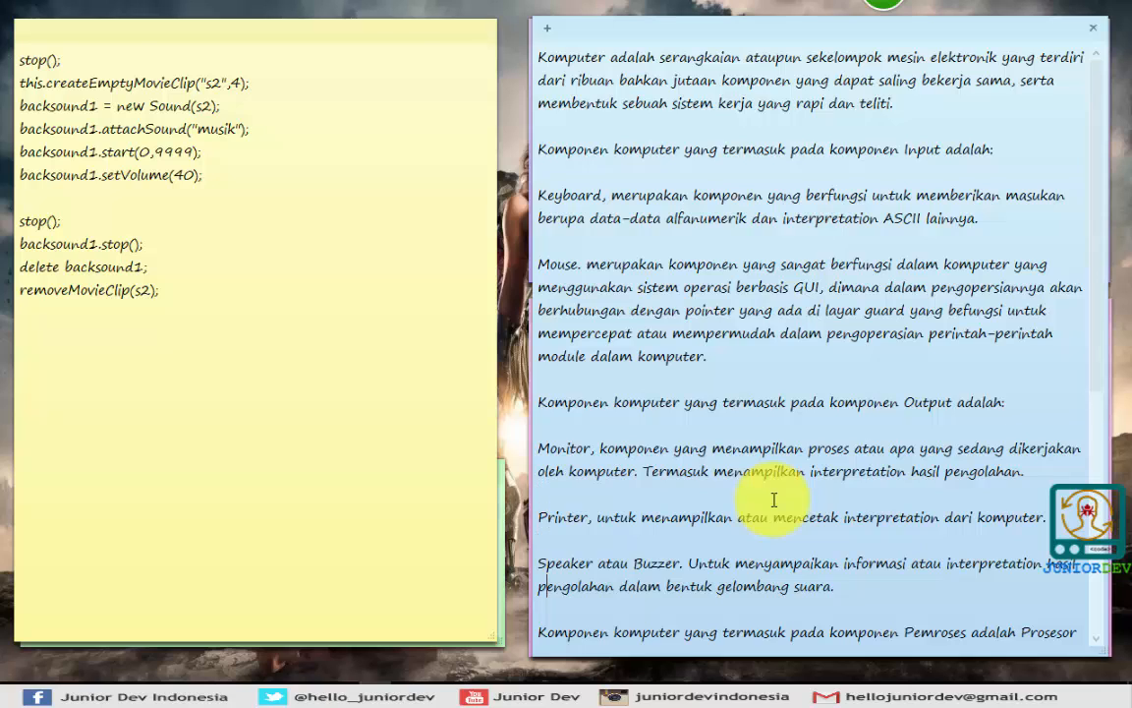
pyautogui.press('Down')
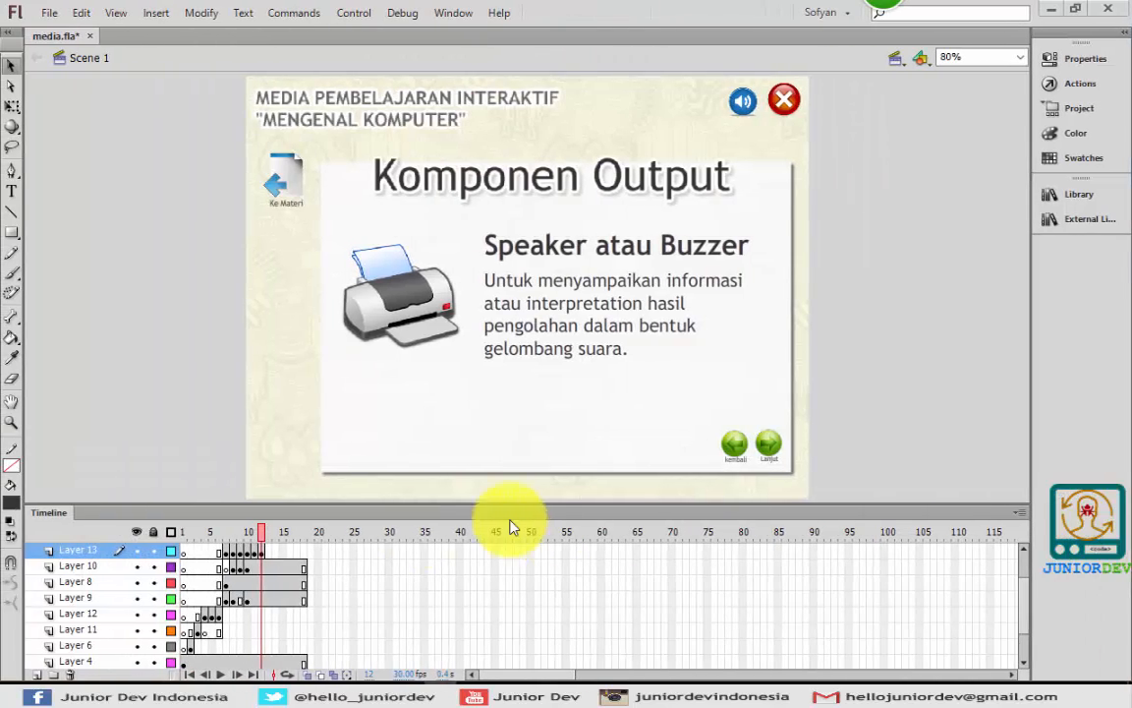
# Add keyframes on frames 11 and 12 of Layer 10, which holds the kembali and Lanjut buttons
pyautogui.click(248, 553)
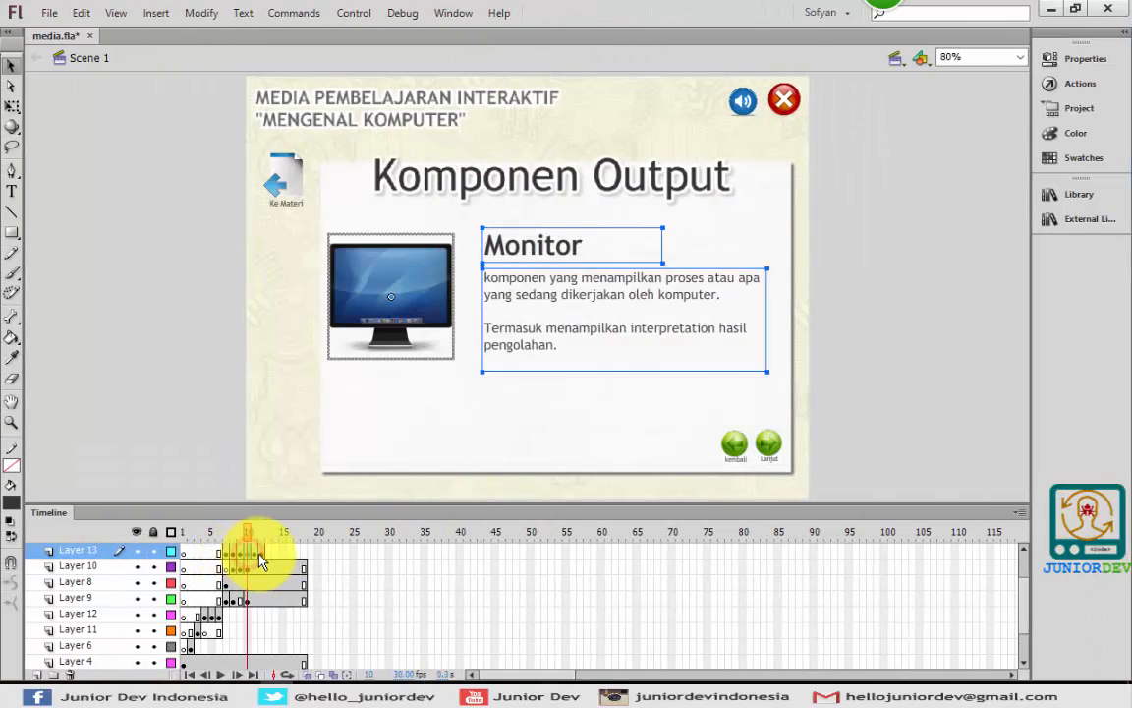
pyautogui.click(259, 553)
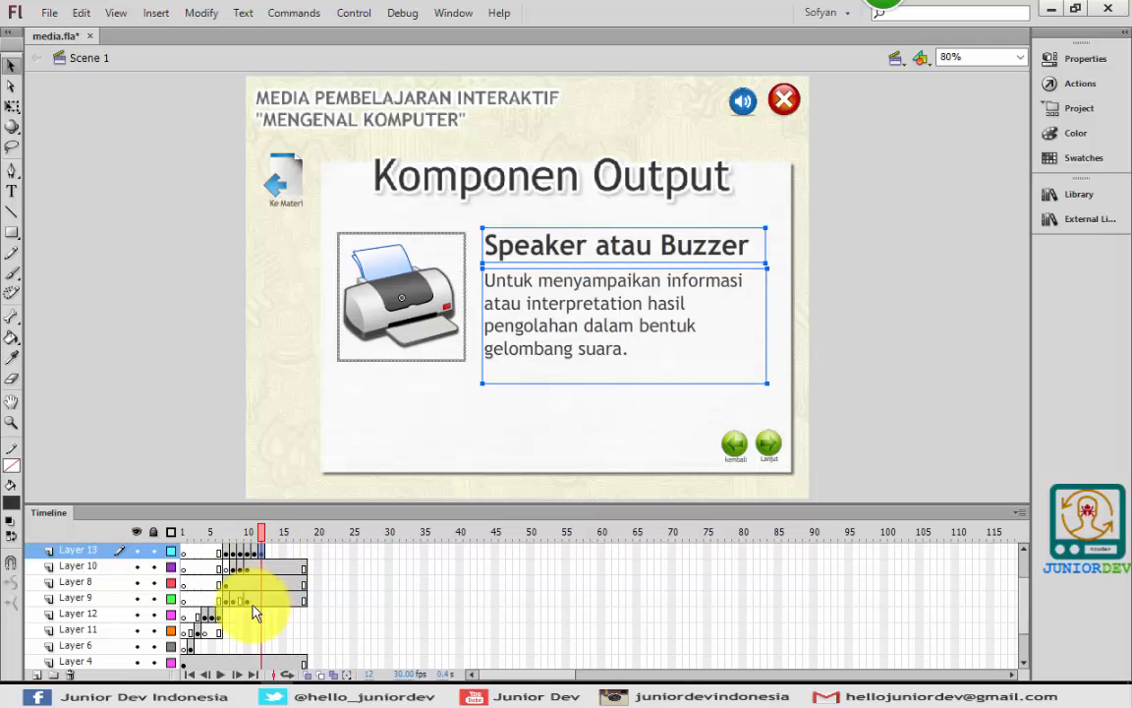
pyautogui.click(246, 601)
pyautogui.click(254, 602)
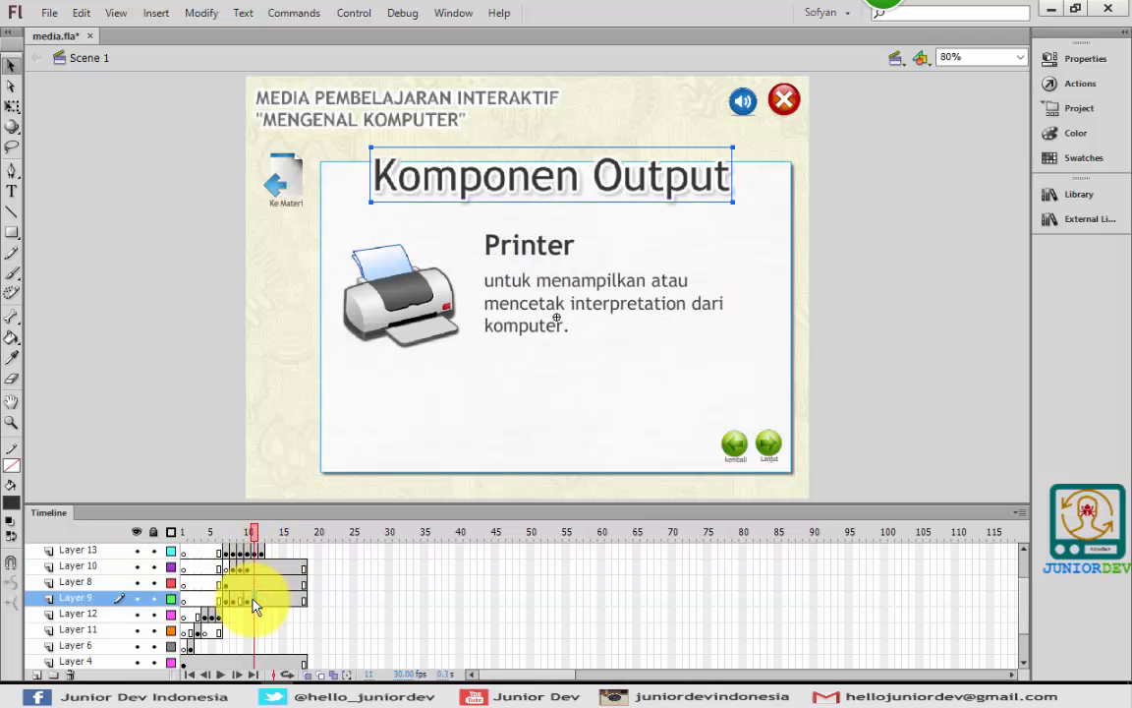
pyautogui.click(252, 569)
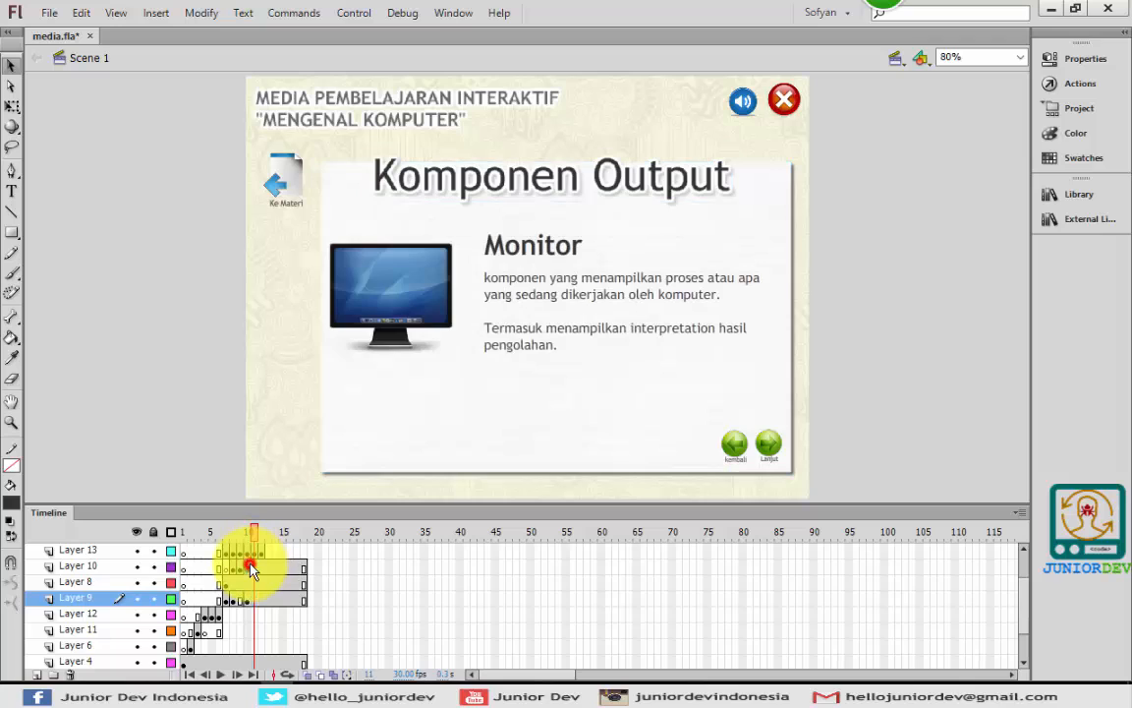
pyautogui.click(253, 566)
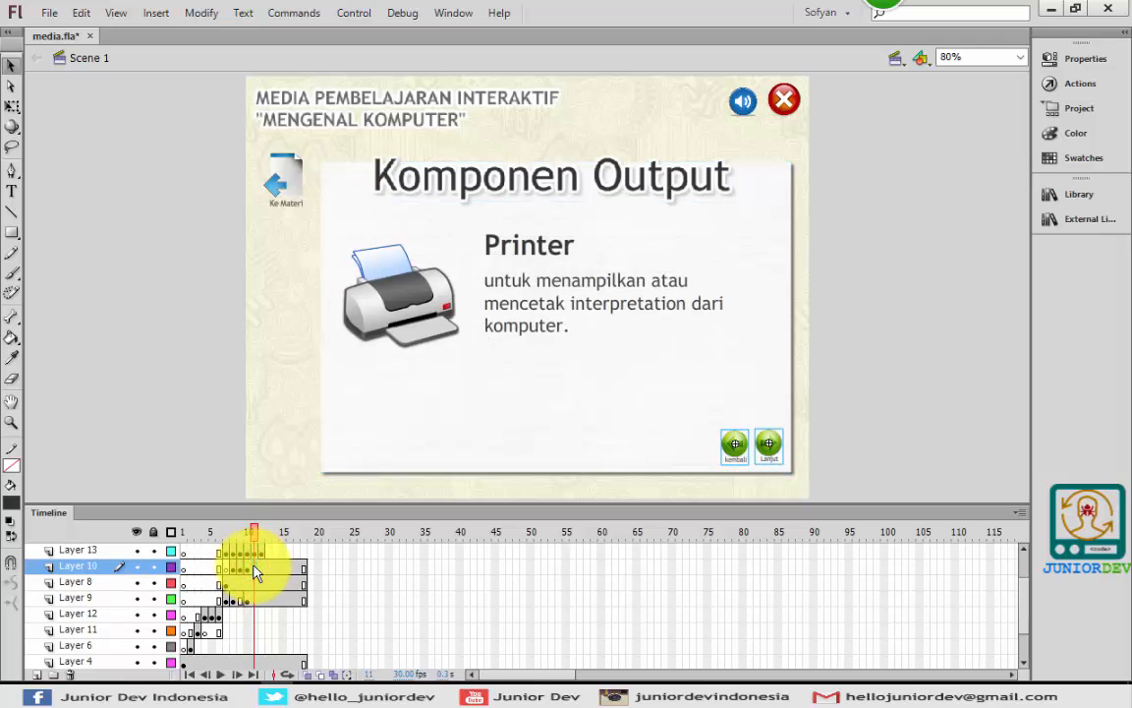
pyautogui.click(261, 567)
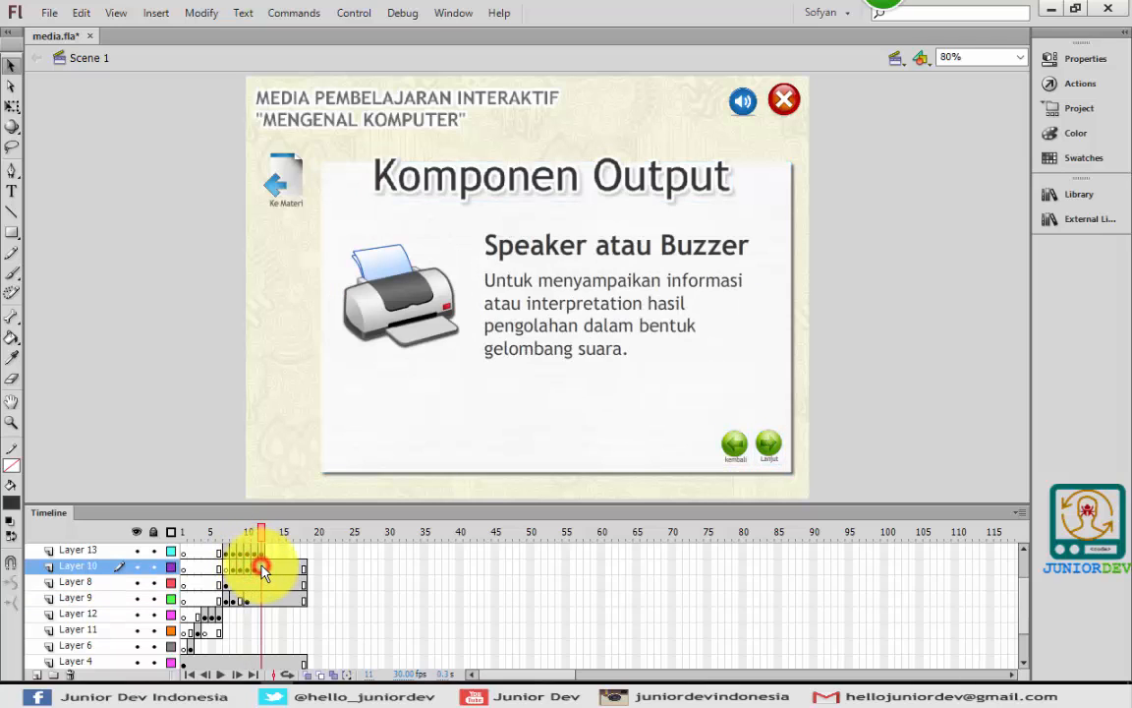
# Delete the kembali button from the monitor page on frame 10
pyautogui.click(239, 542)
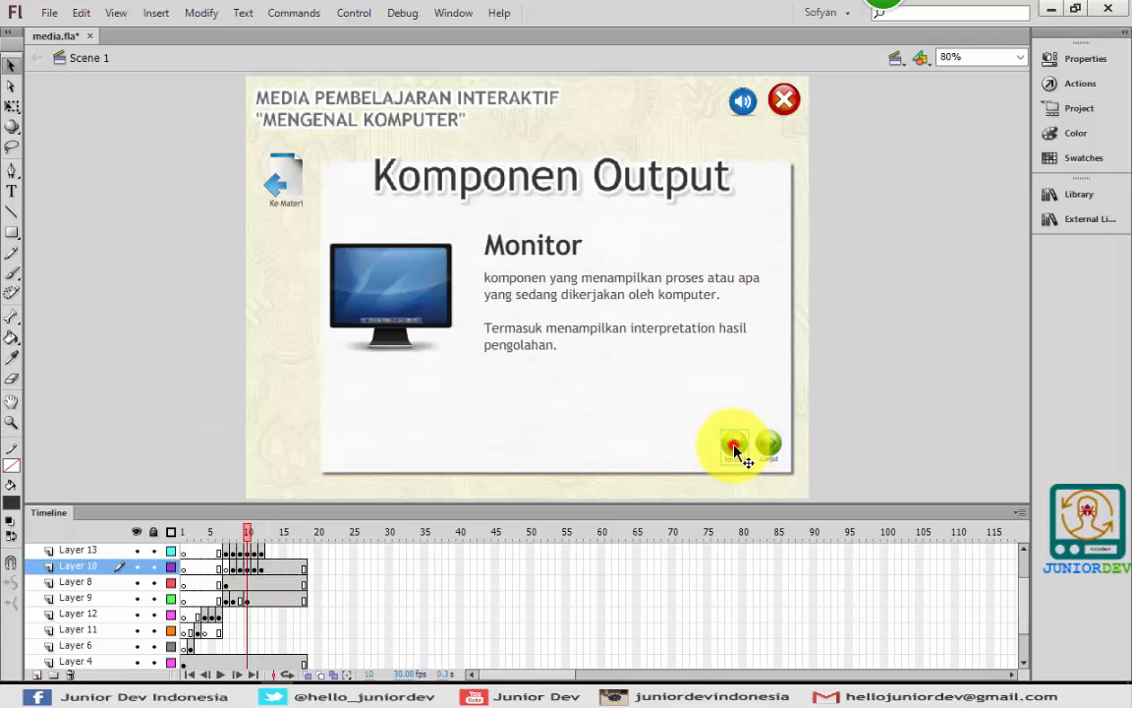
pyautogui.press('Delete')
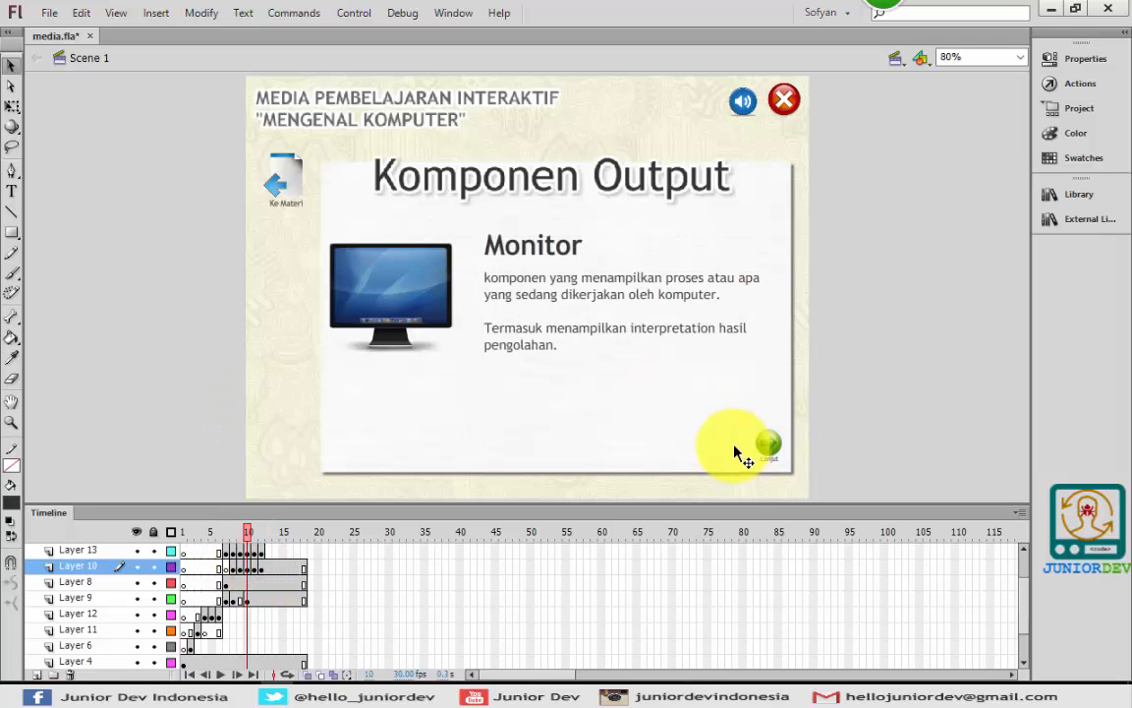
# Add a keyframe with both navigation buttons on frame 13 of Layer 10
pyautogui.click(260, 570)
pyautogui.click(139, 339)
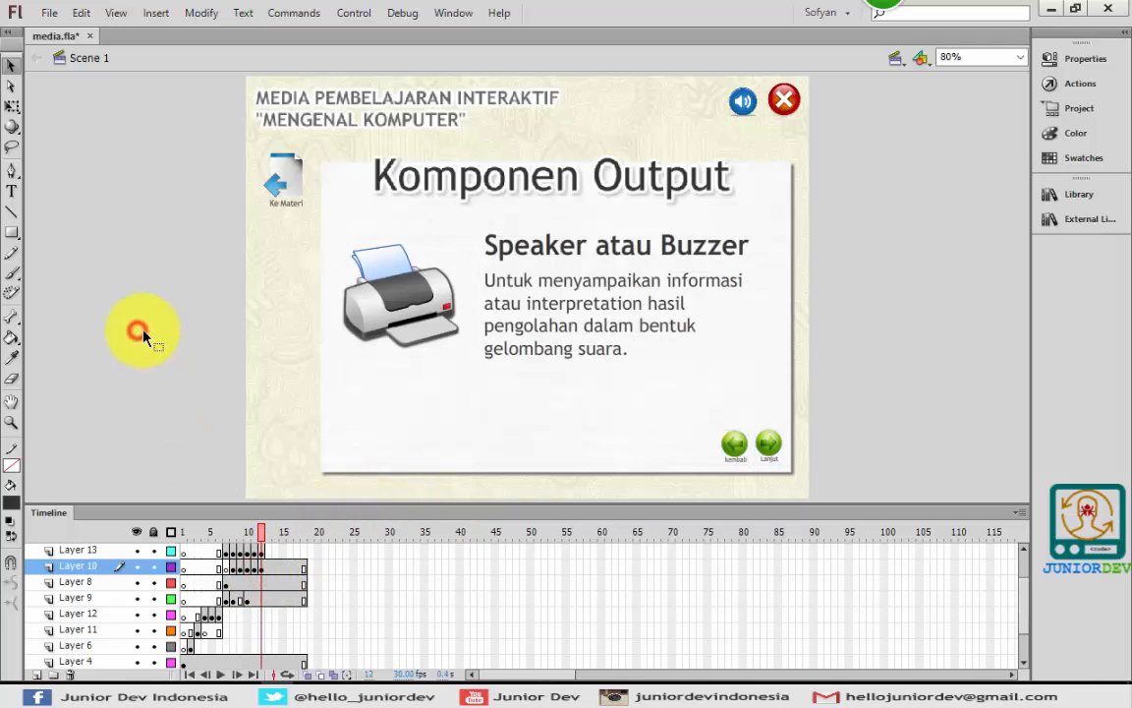
pyautogui.click(770, 448)
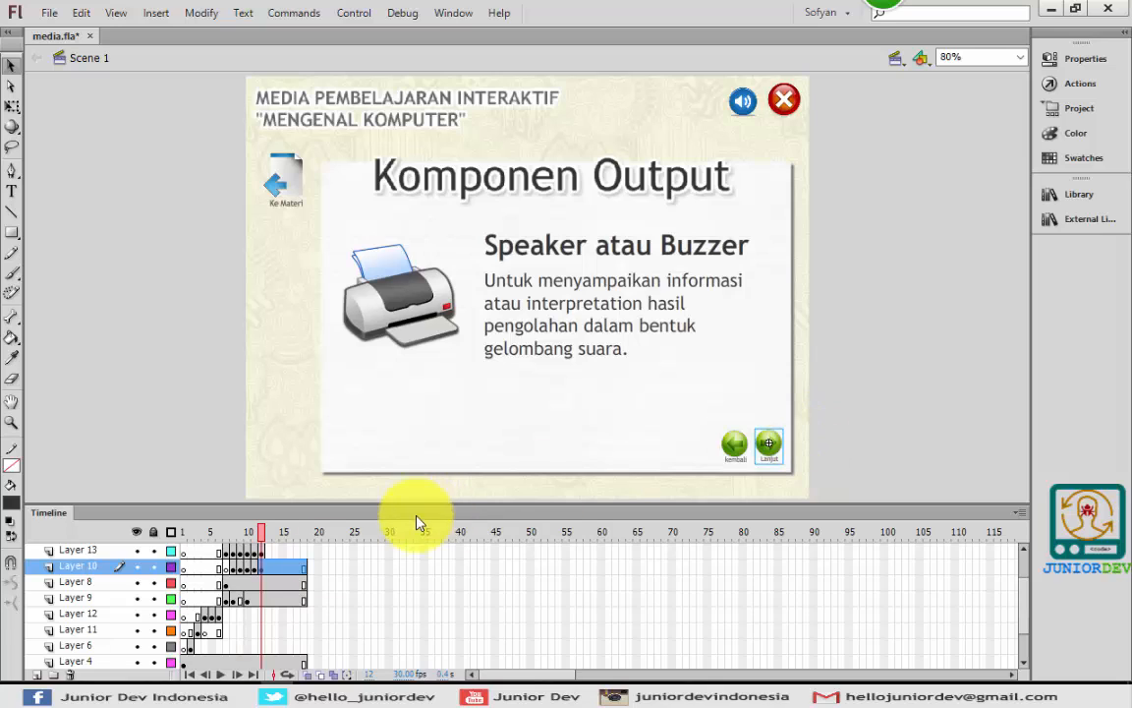
pyautogui.click(269, 567)
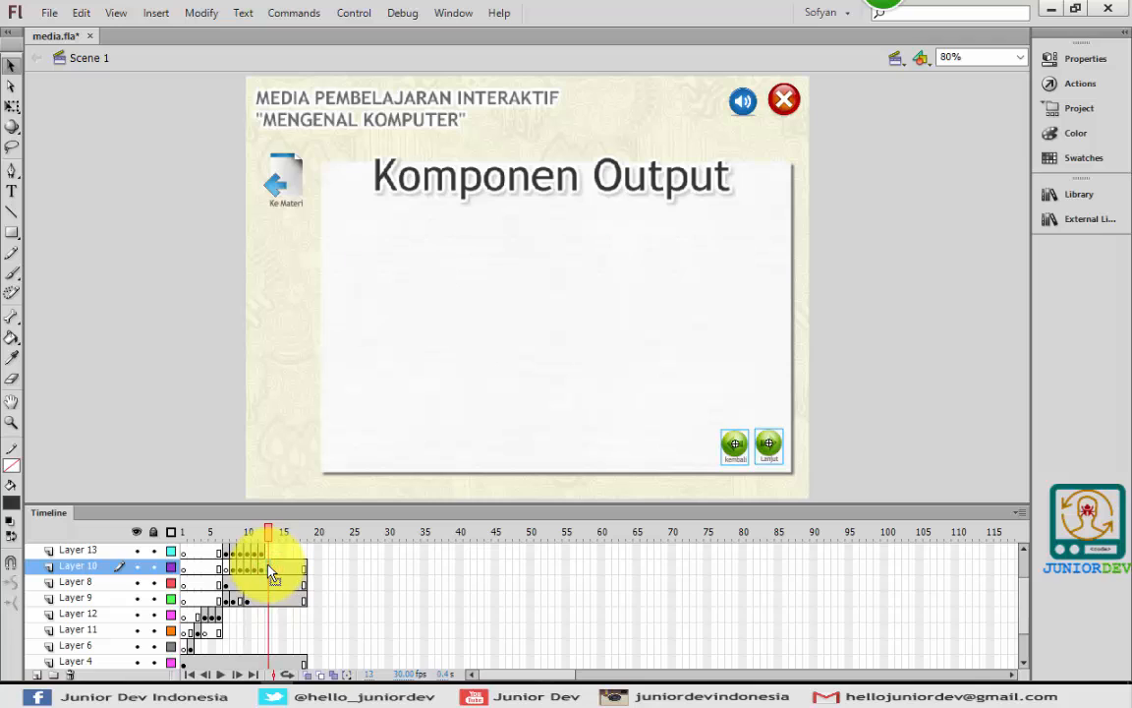
pyautogui.click(263, 567)
pyautogui.click(268, 568)
pyautogui.click(261, 567)
# Delete the Lanjut button from the Speaker atau Buzzer page on frame 12
pyautogui.click(202, 385)
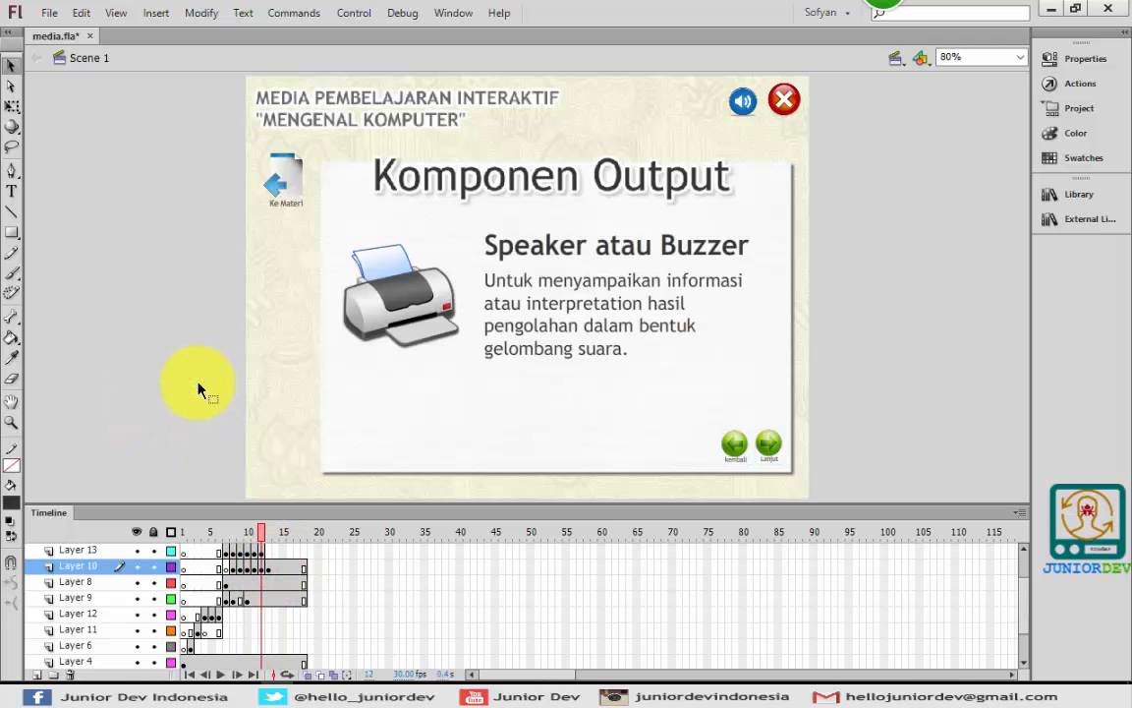
pyautogui.click(770, 447)
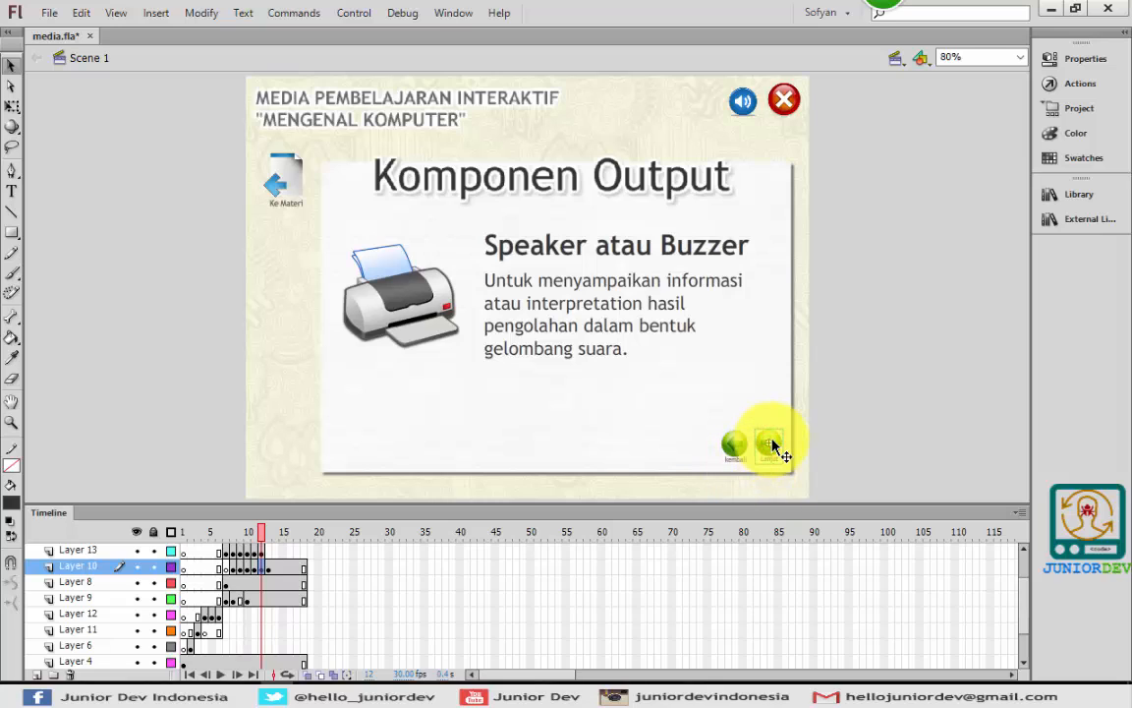
pyautogui.press('Delete')
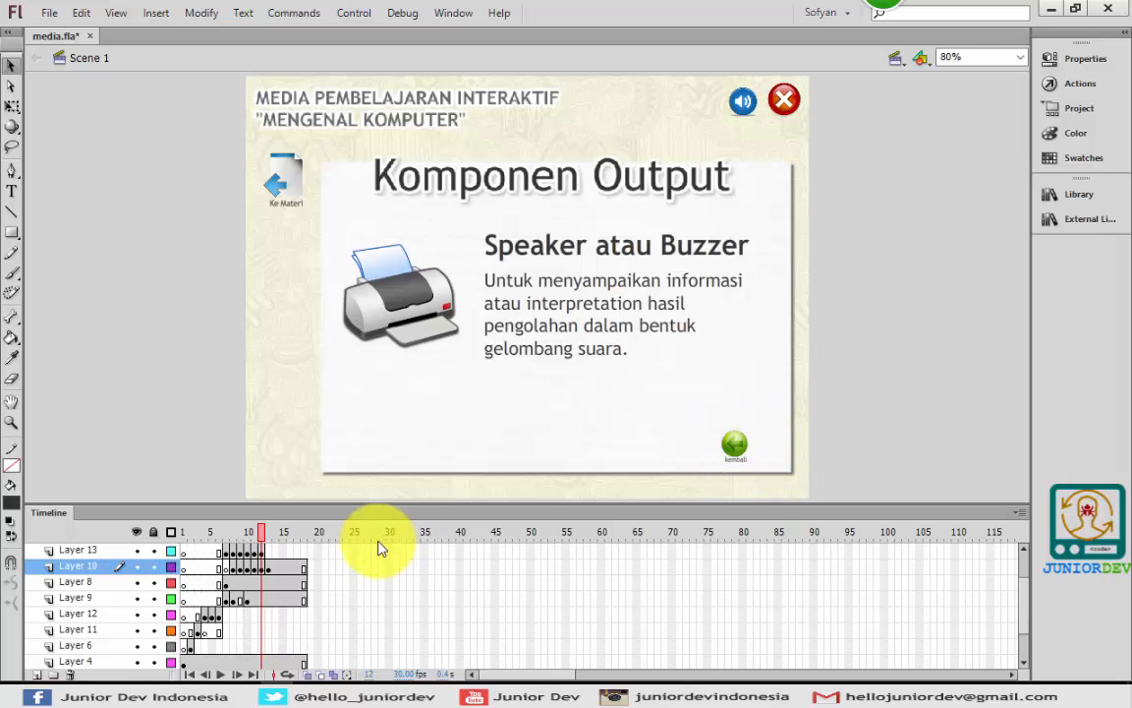
# Add a keyframe on frame 13 of Layer 9 that repeats the Komponen Output title and panel
pyautogui.click(271, 552)
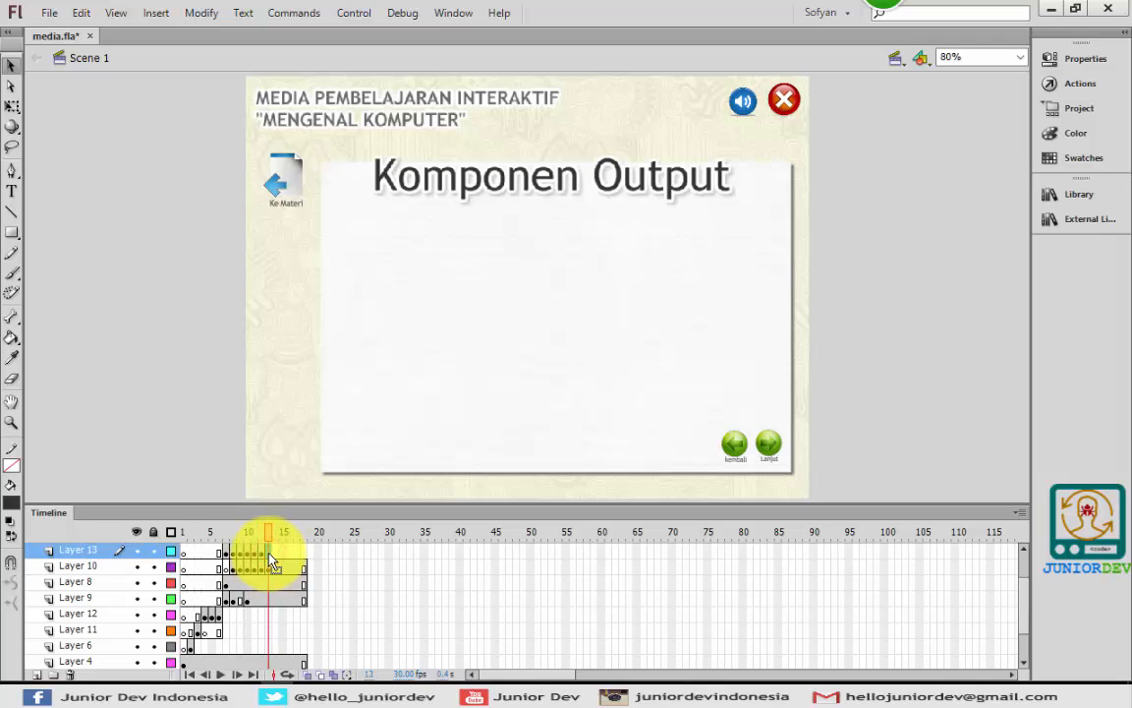
pyautogui.click(263, 552)
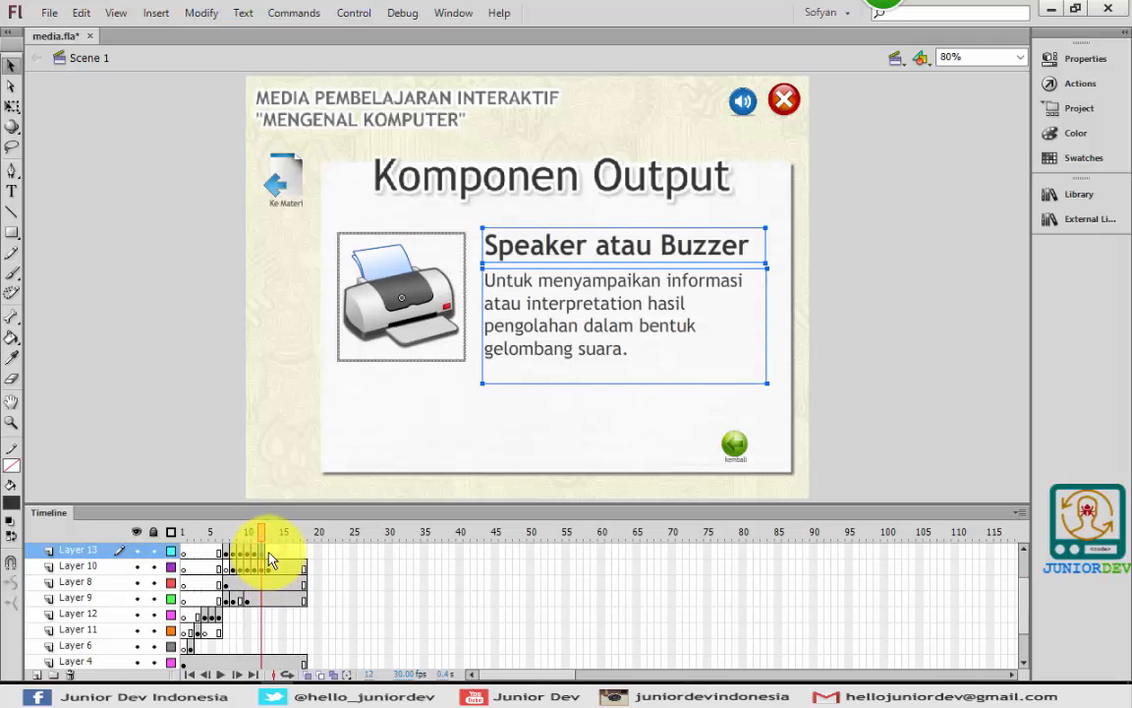
pyautogui.click(269, 552)
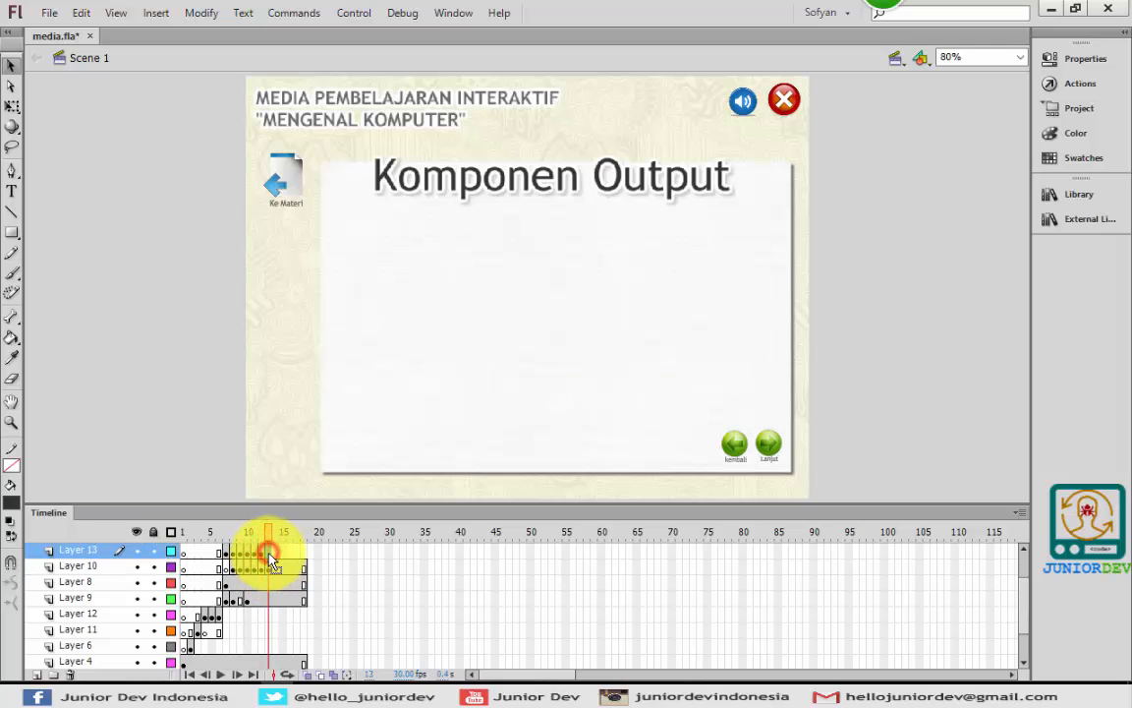
pyautogui.click(247, 601)
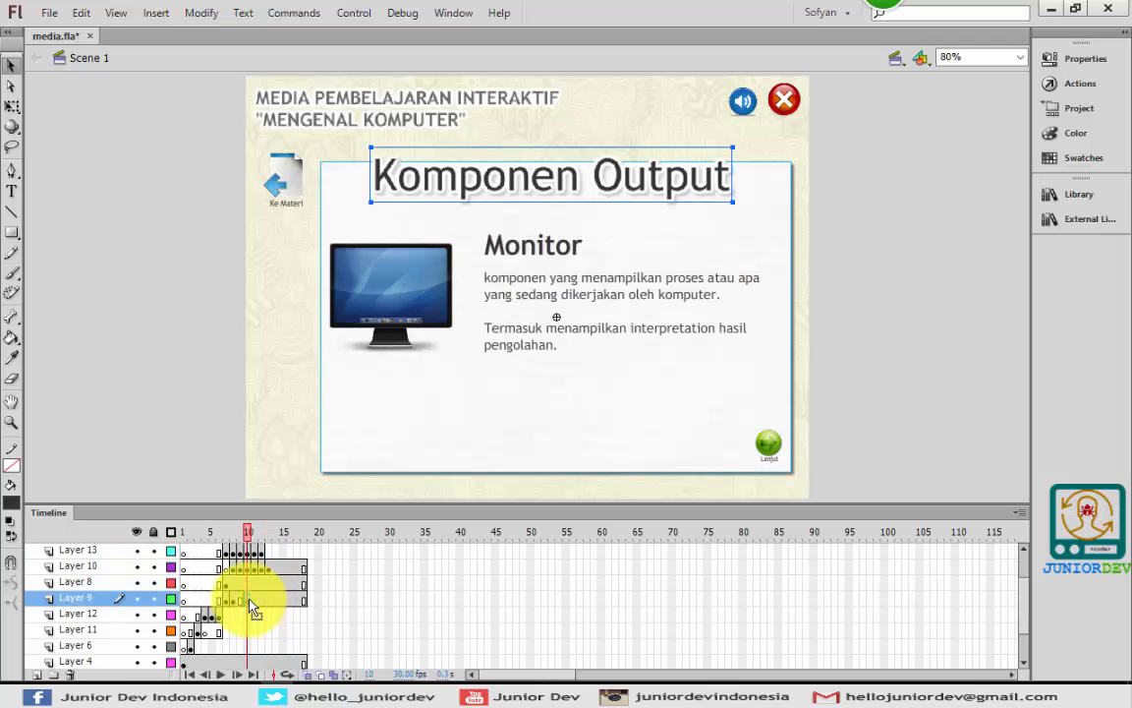
pyautogui.click(271, 601)
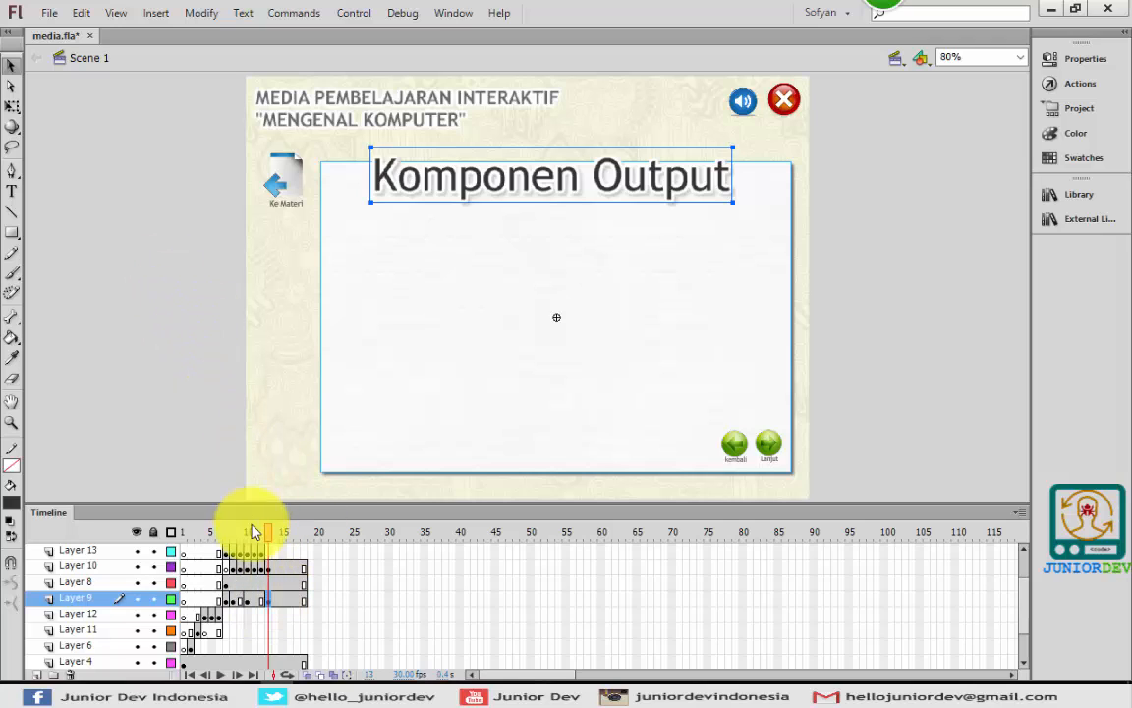
# Change the page title on frame 13 to "Komponen Proses"
pyautogui.click(215, 313)
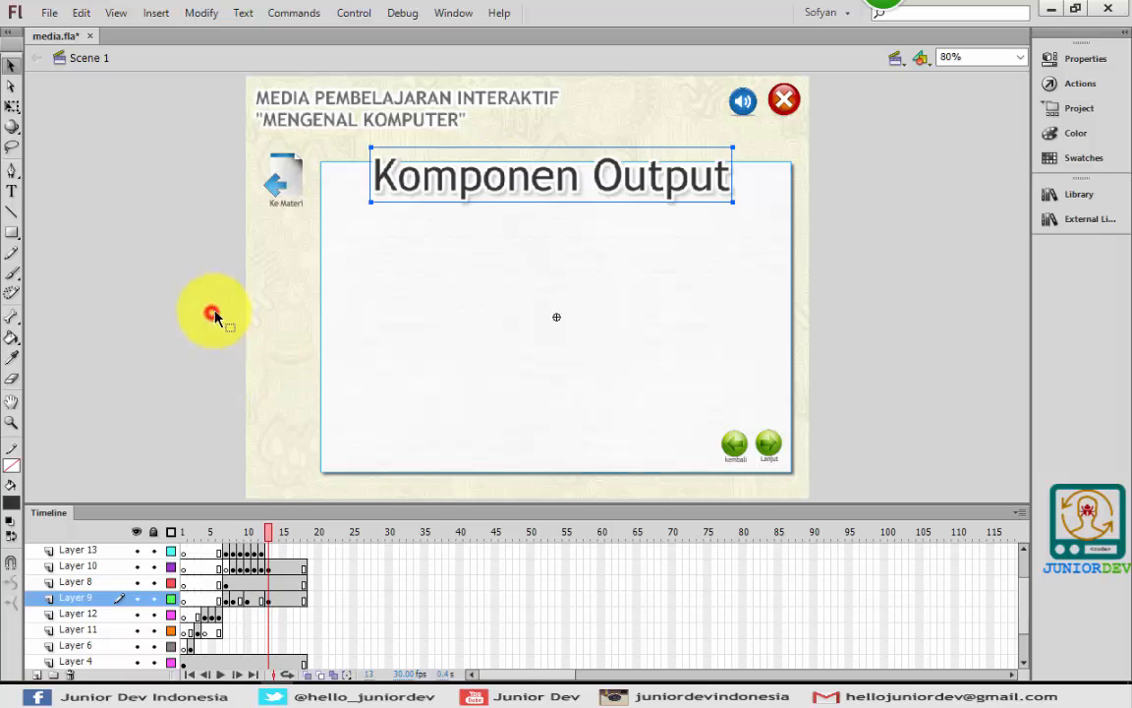
pyautogui.click(645, 183)
pyautogui.doubleClick(645, 183)
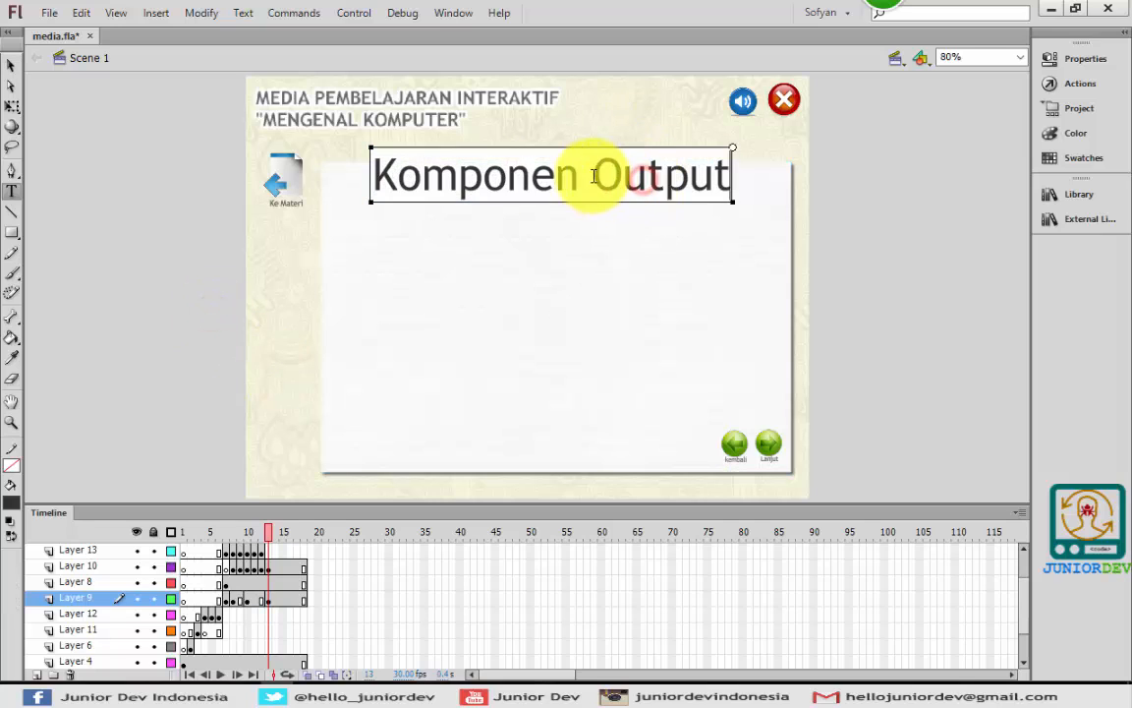
pyautogui.moveTo(591, 177); pyautogui.dragTo(727, 177)
pyautogui.write('Proses')
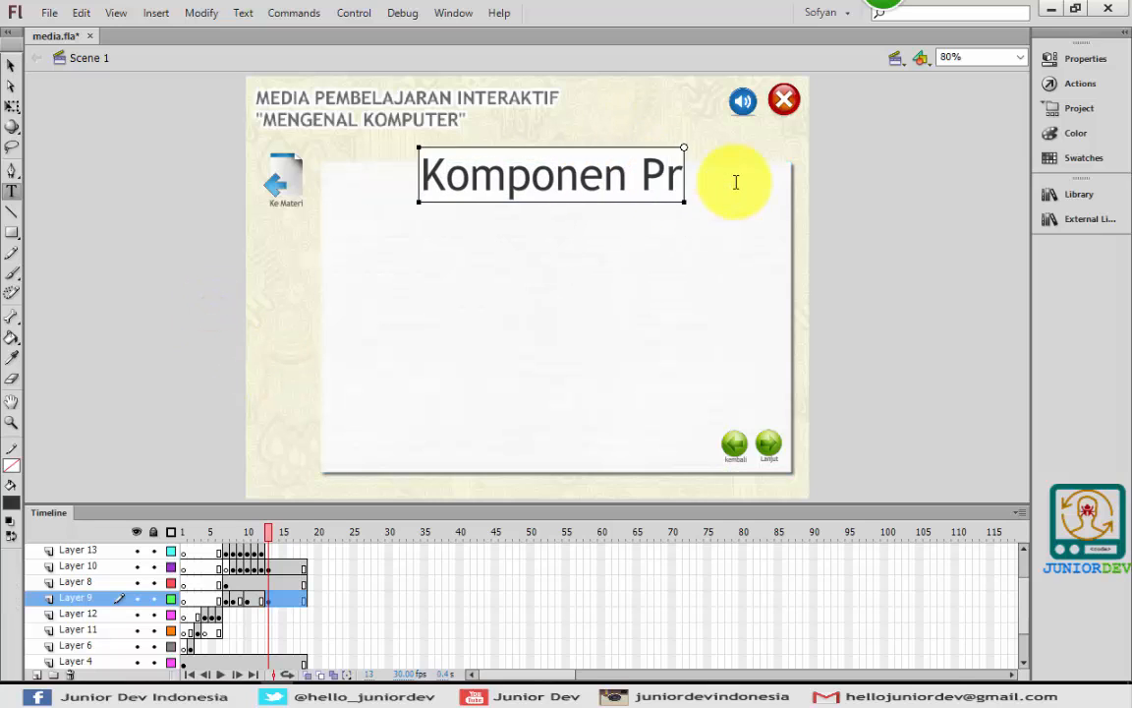
pyautogui.click(11, 65)
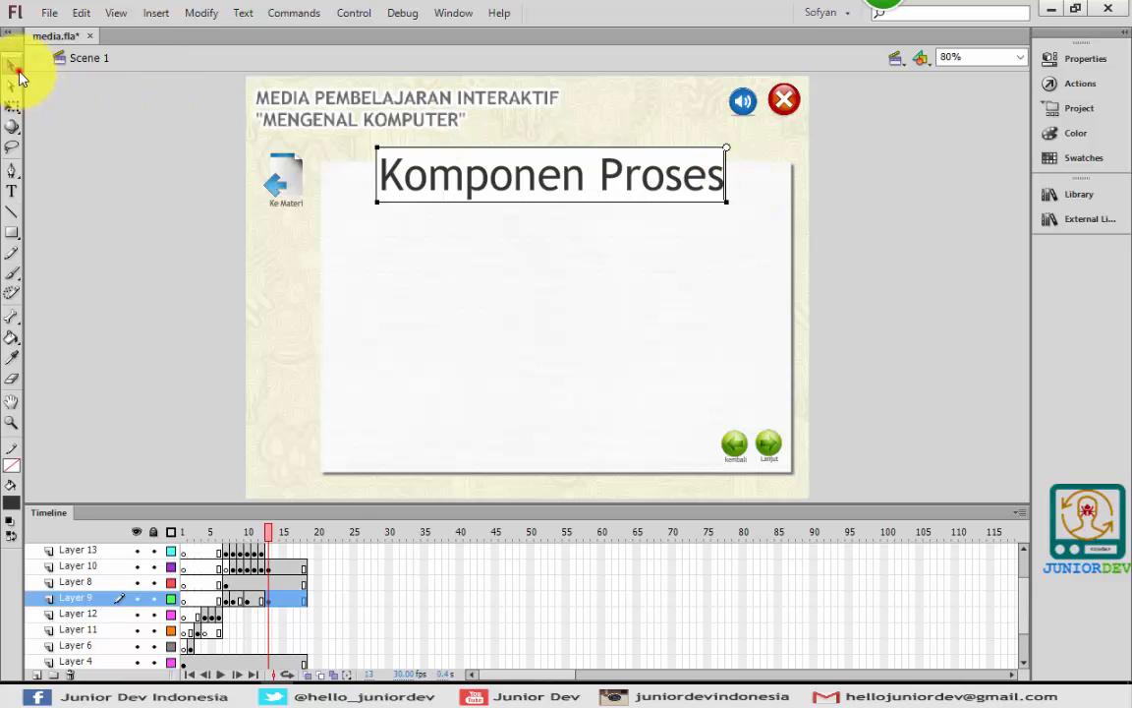
# Add a keyframe on frame 13 of Layer 13 that repeats the printer picture, Speaker atau Buzzer heading and description
pyautogui.click(282, 597)
pyautogui.click(270, 599)
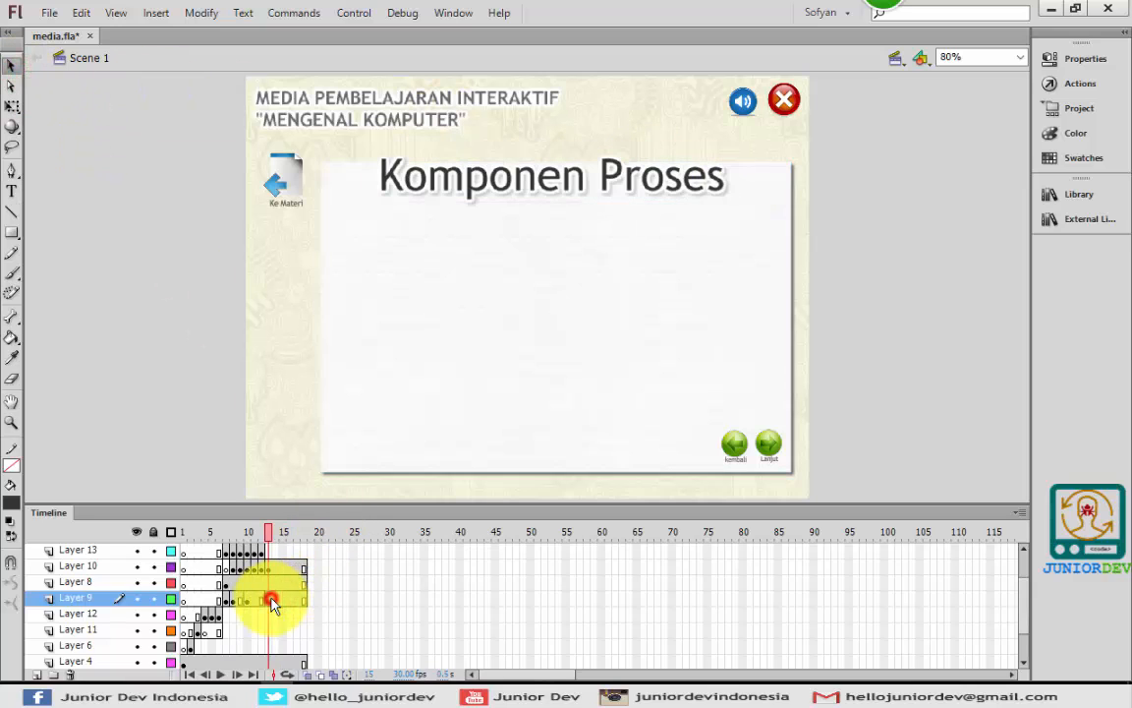
pyautogui.click(284, 599)
pyautogui.click(275, 598)
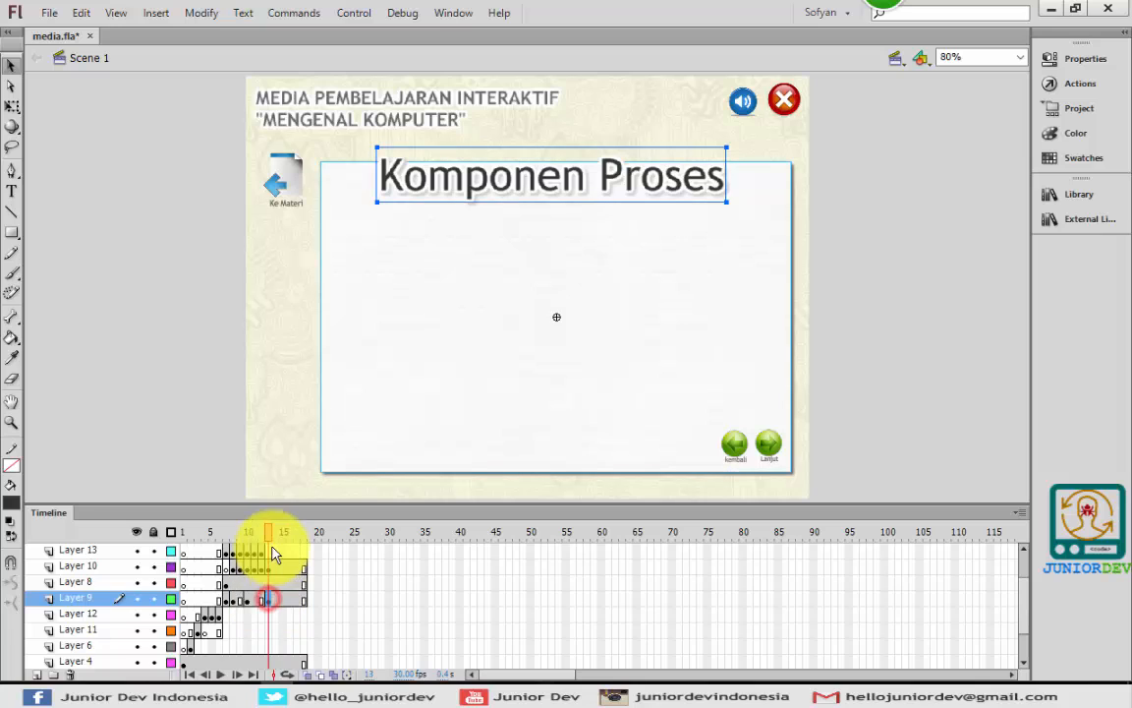
pyautogui.click(264, 554)
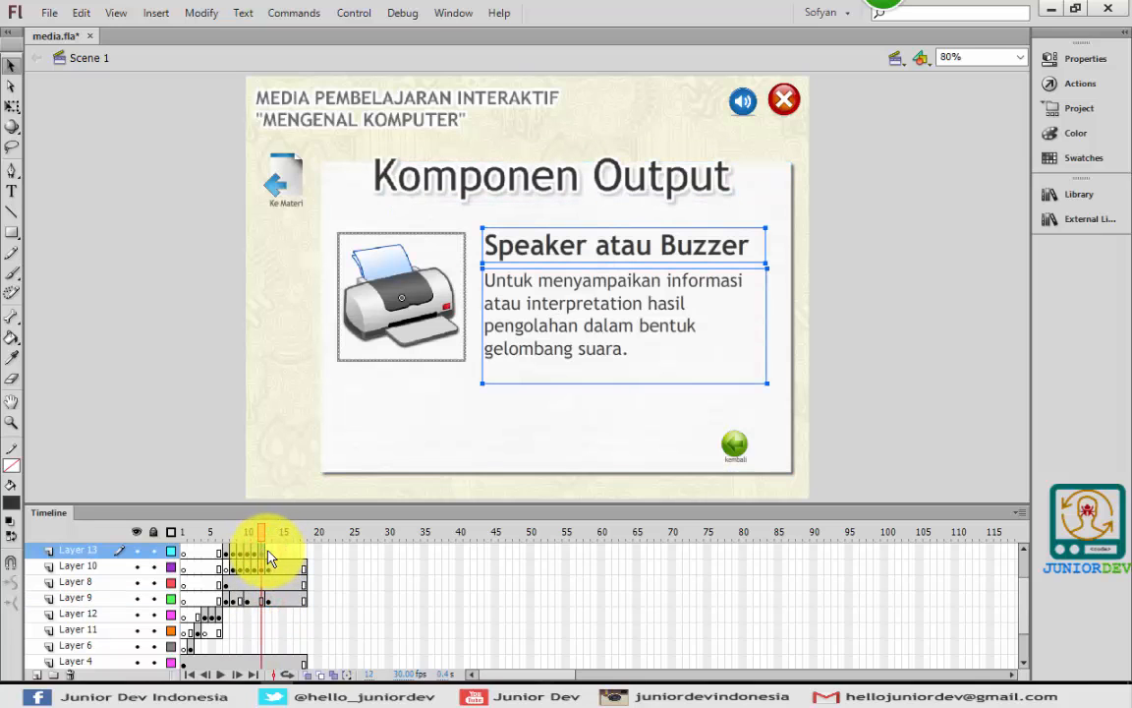
pyautogui.click(270, 554)
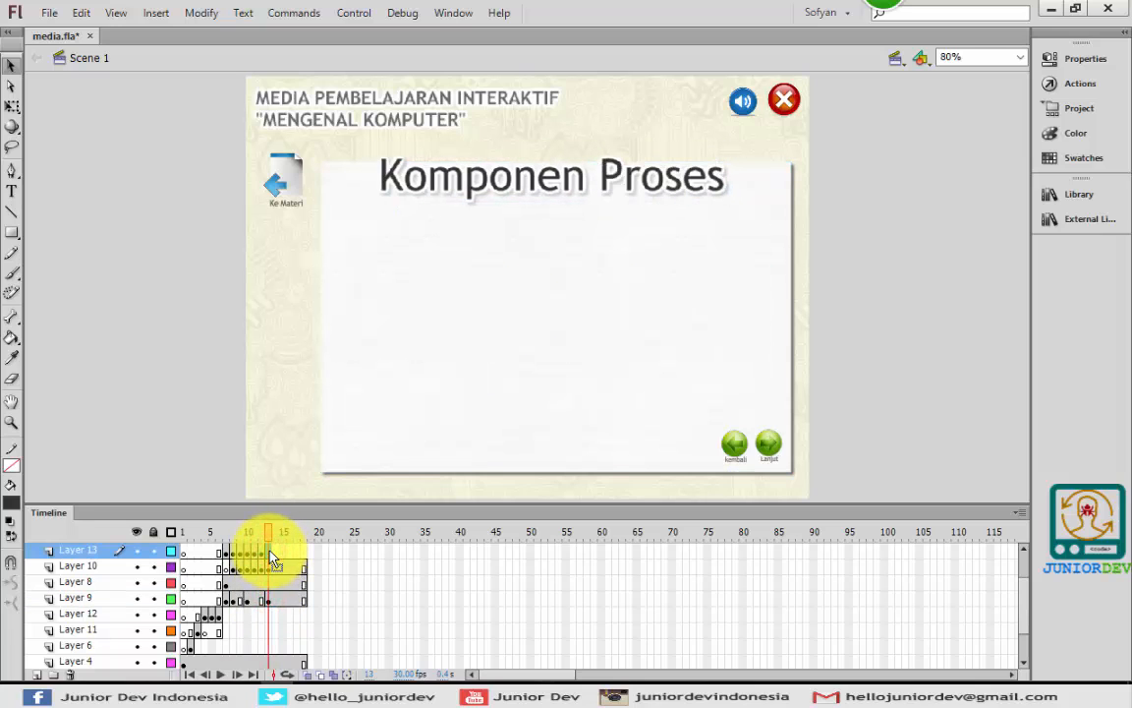
pyautogui.press('F6')
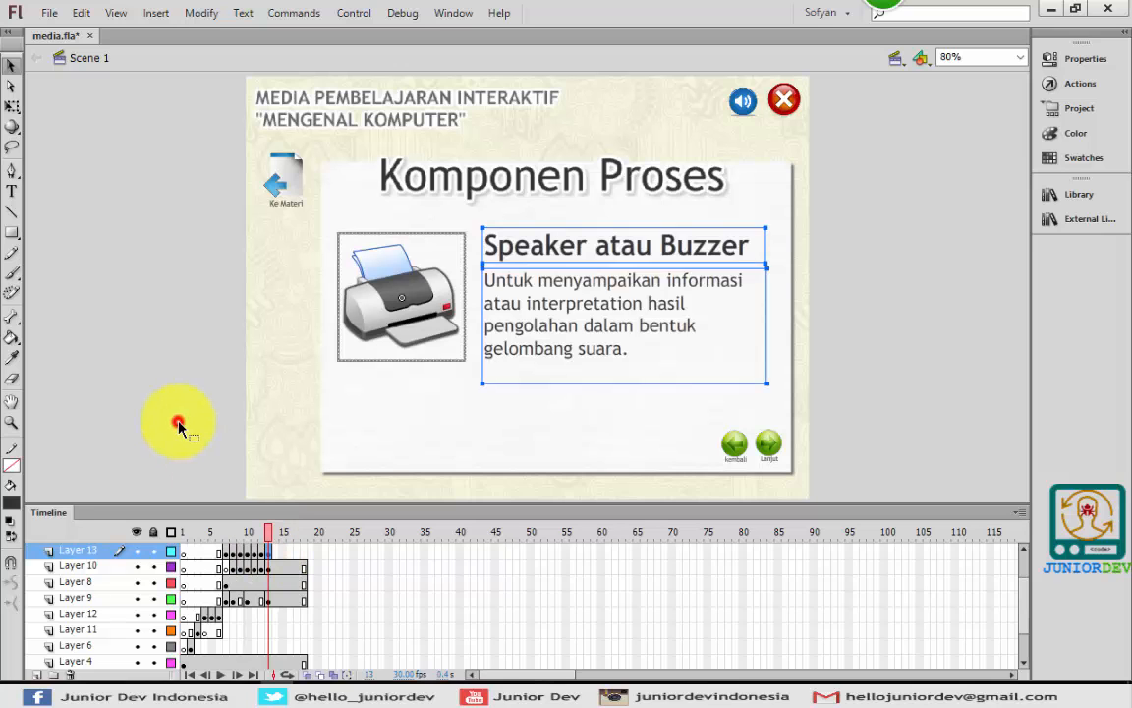
pyautogui.click(167, 413)
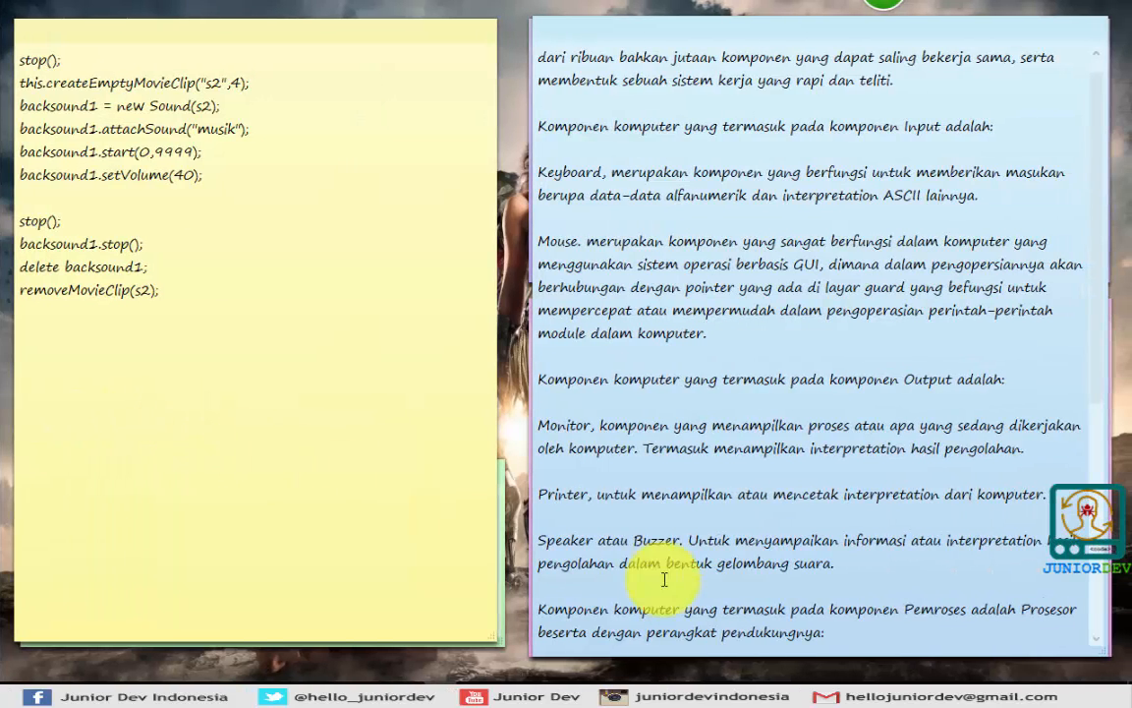
# Switch to the desktop sticky notes and find the process component descriptions, starting with Prosesor
pyautogui.click(822, 581)
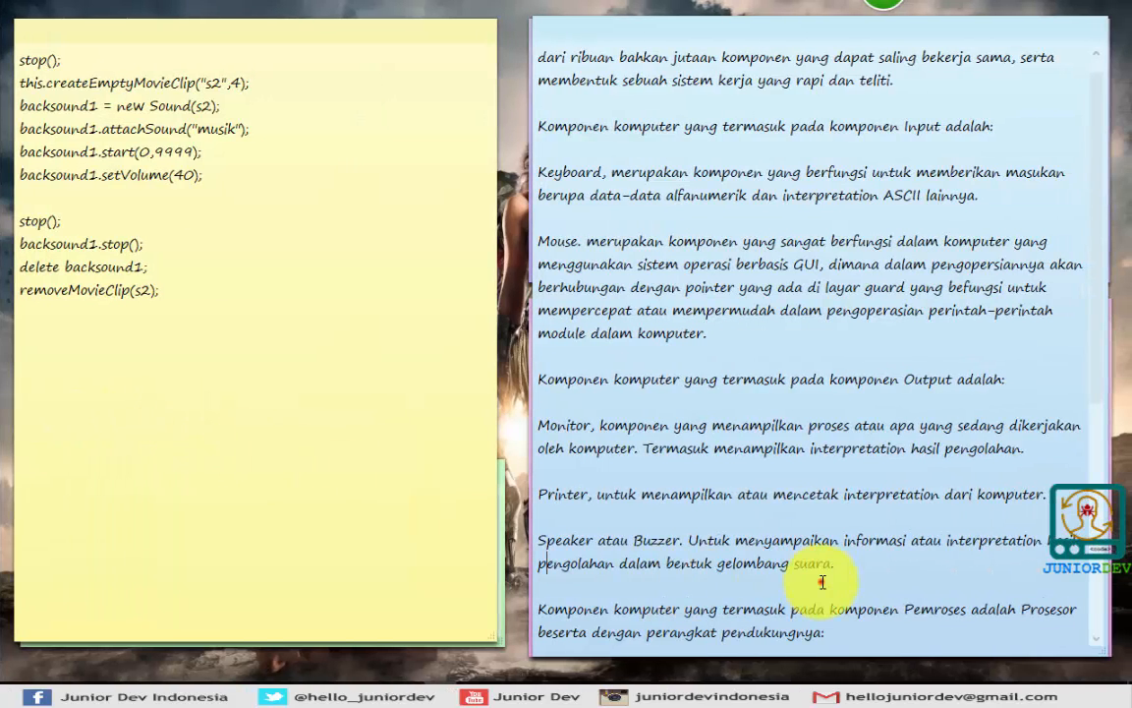
pyautogui.moveTo(1101, 292); pyautogui.dragTo(1098, 534)
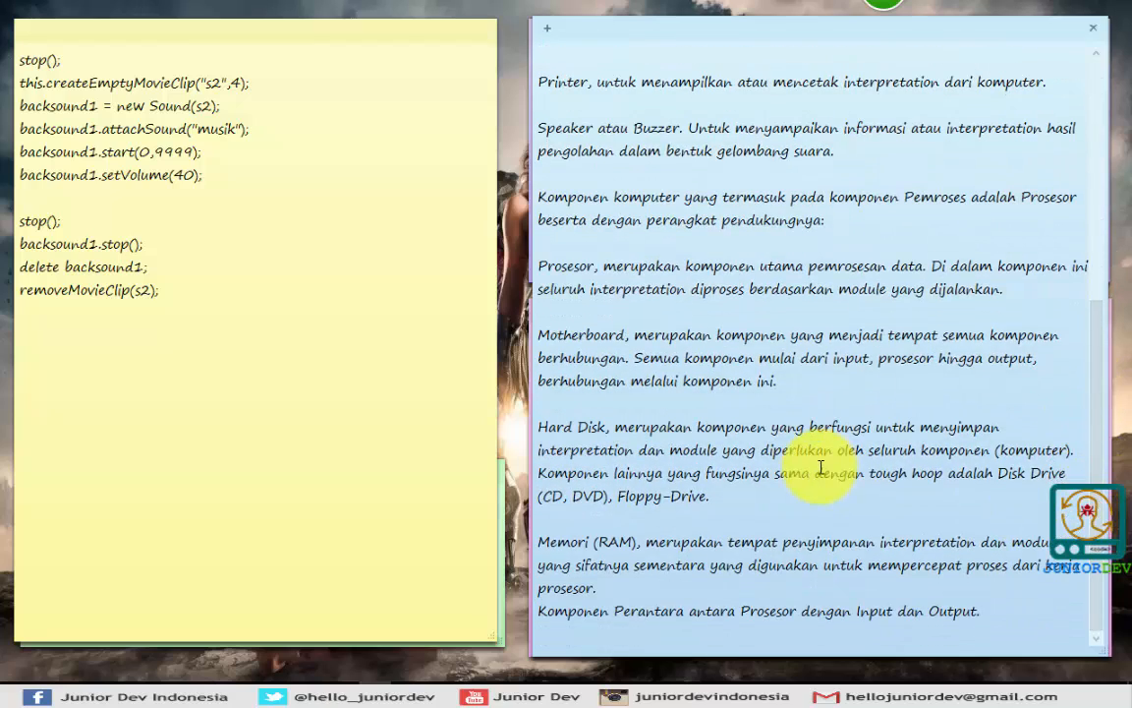